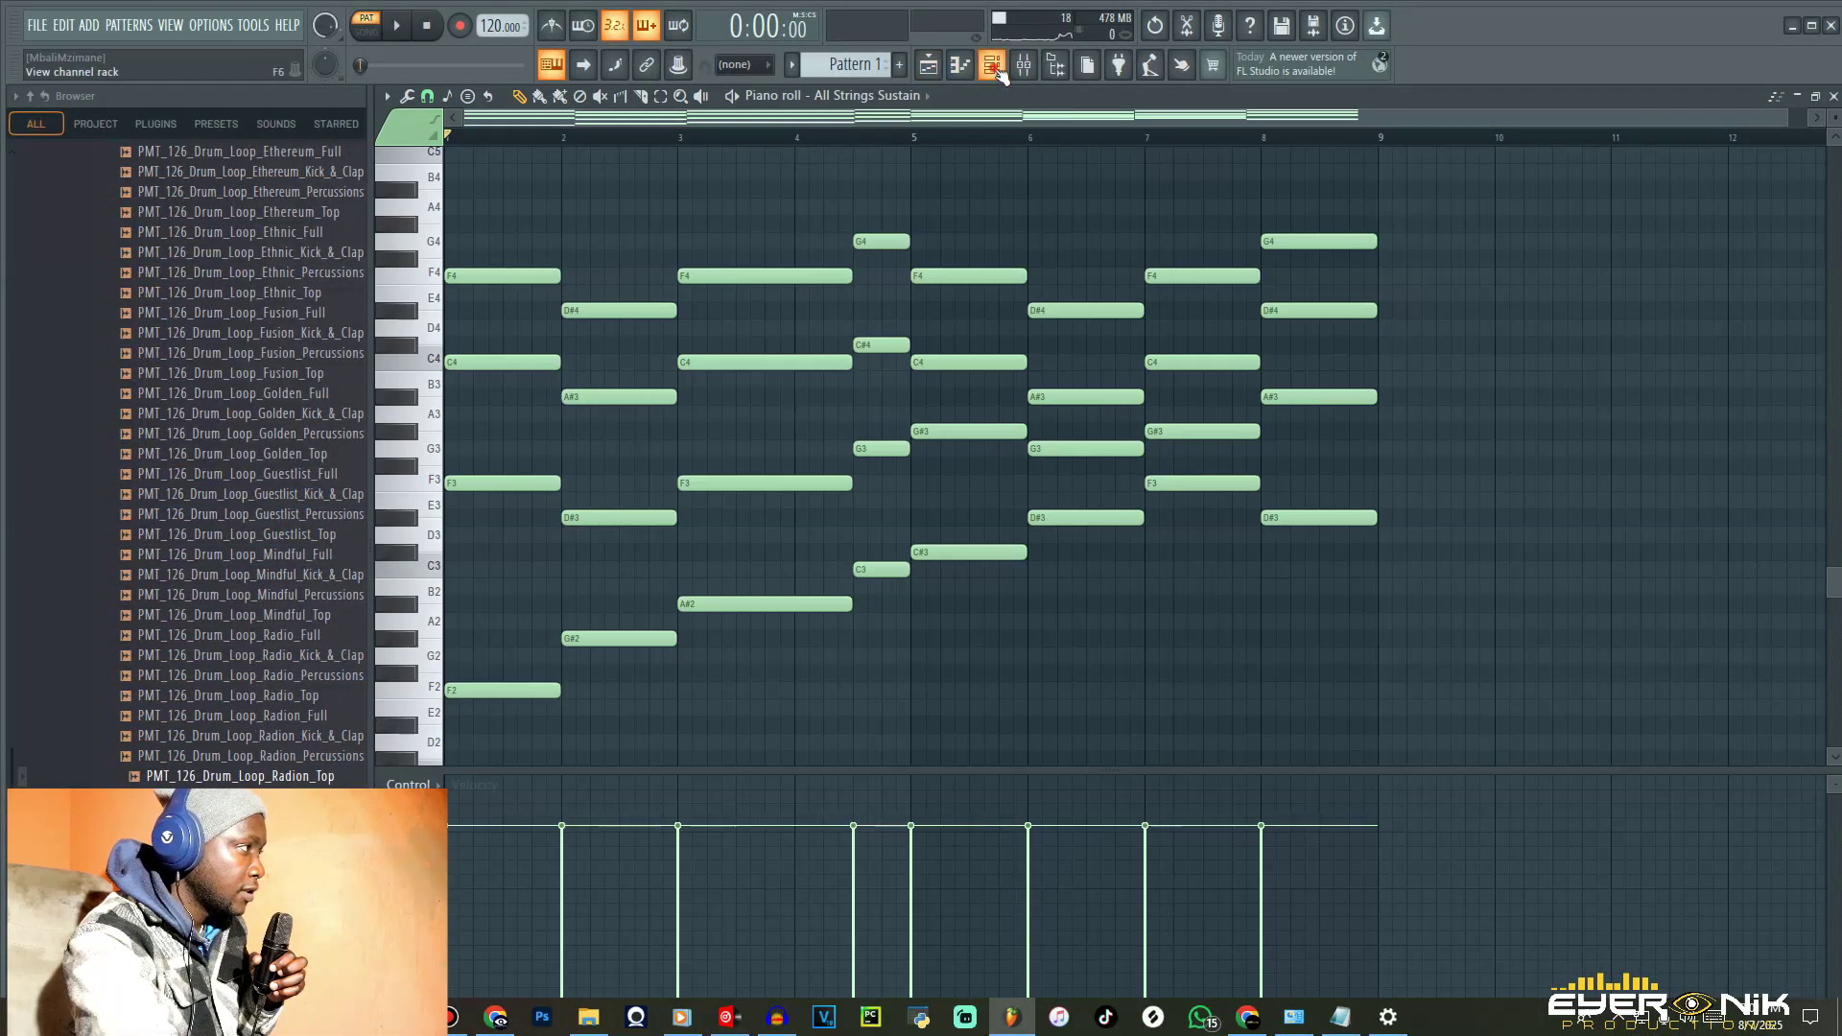
- Create an automation clip for the volume fader of mixer Insert 5 and bring up the playlist
left_click(992, 64)
left_click(1023, 64)
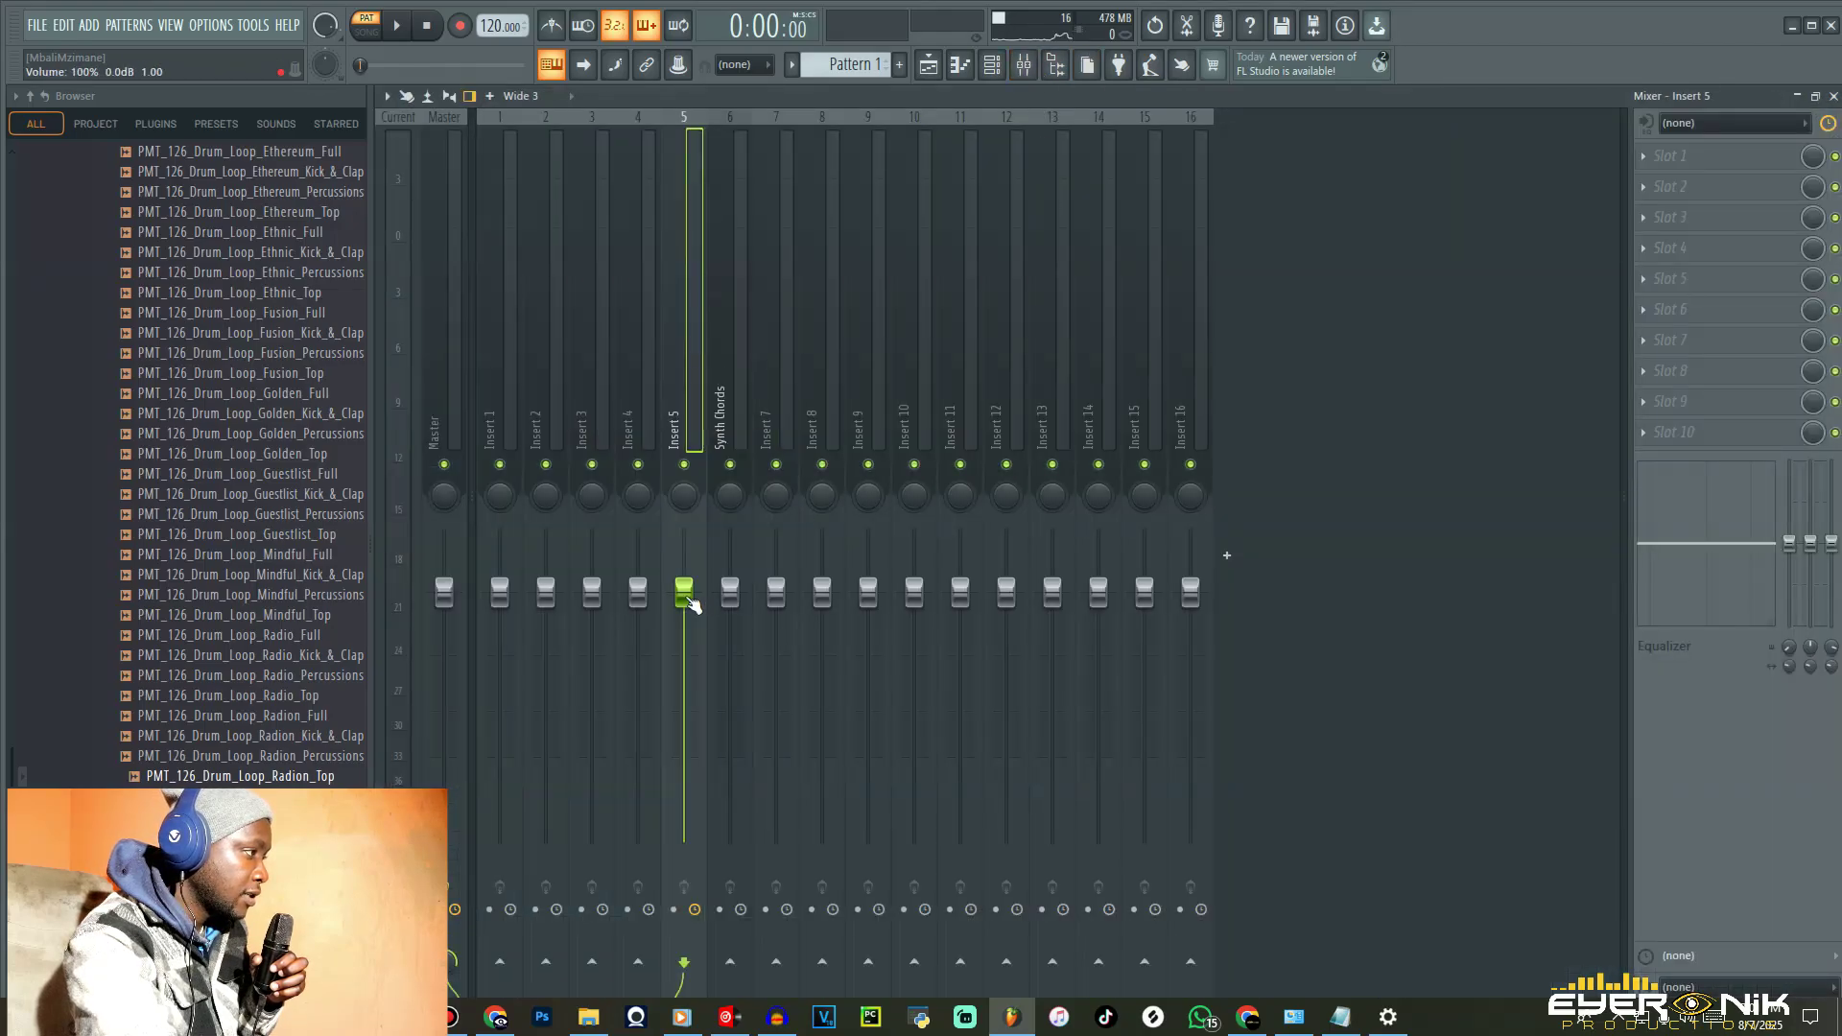
right_click(686, 597)
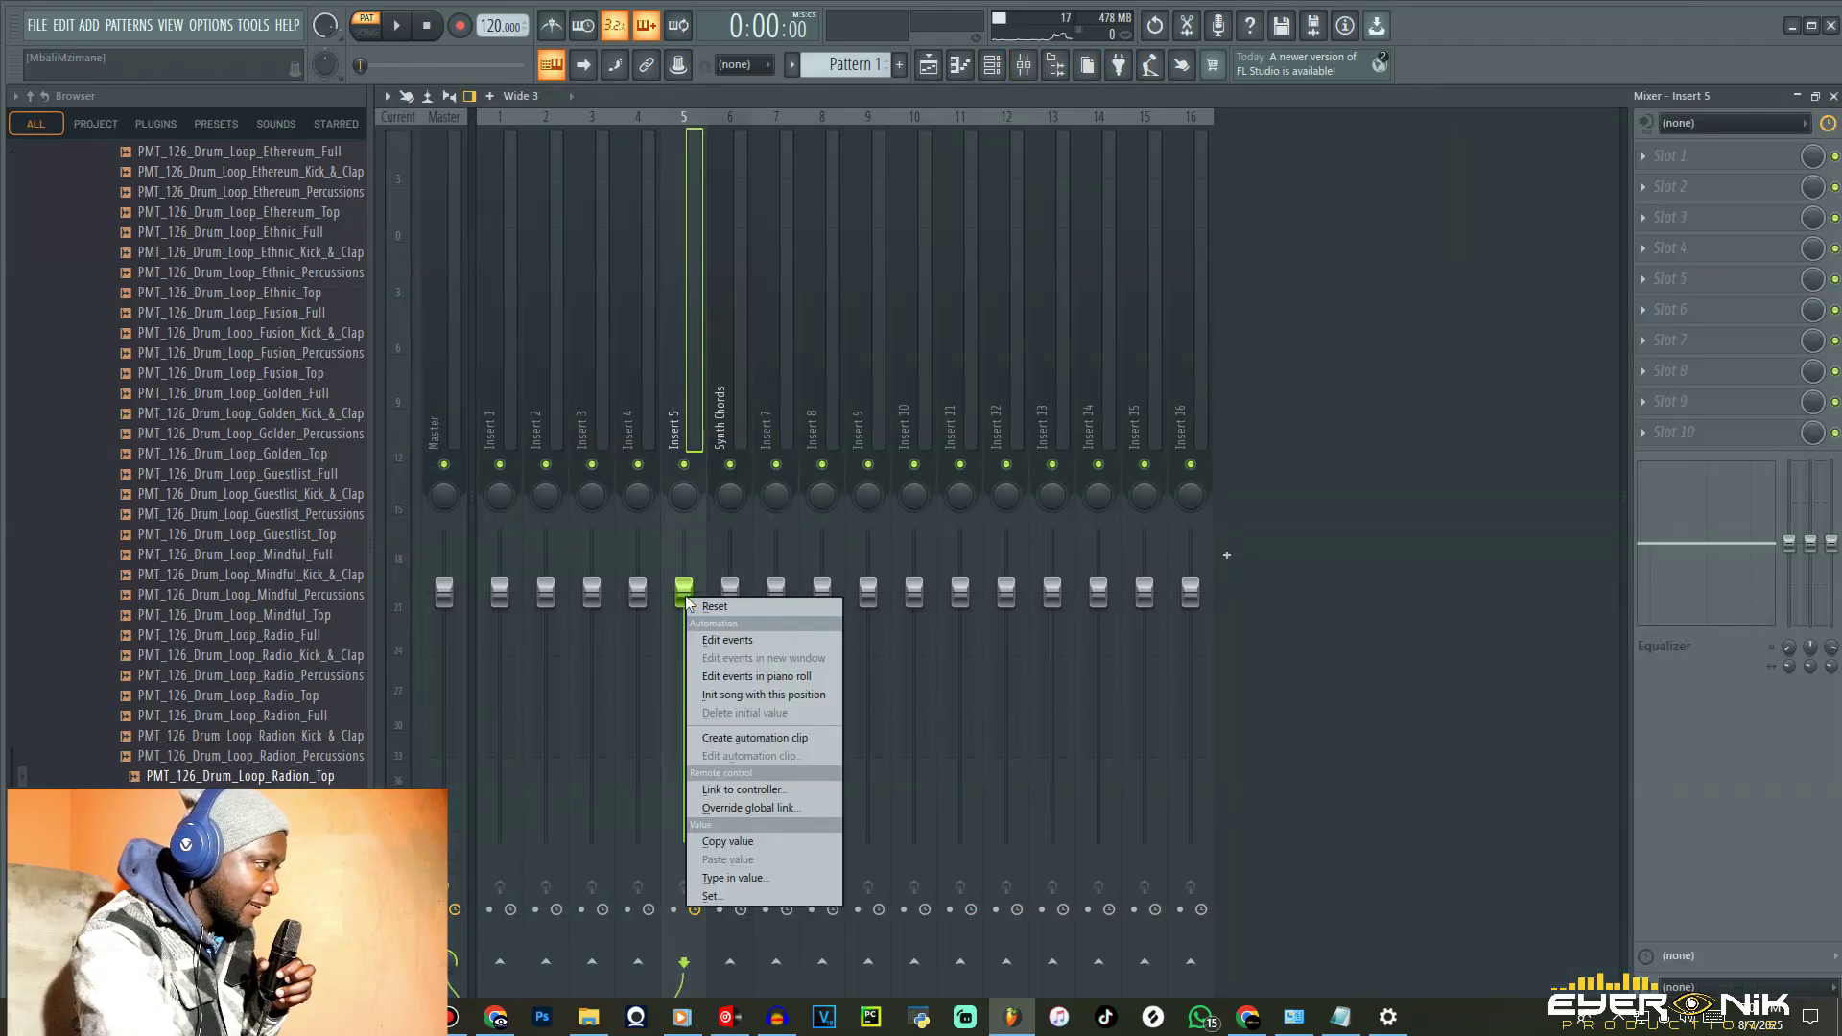
left_click(771, 738)
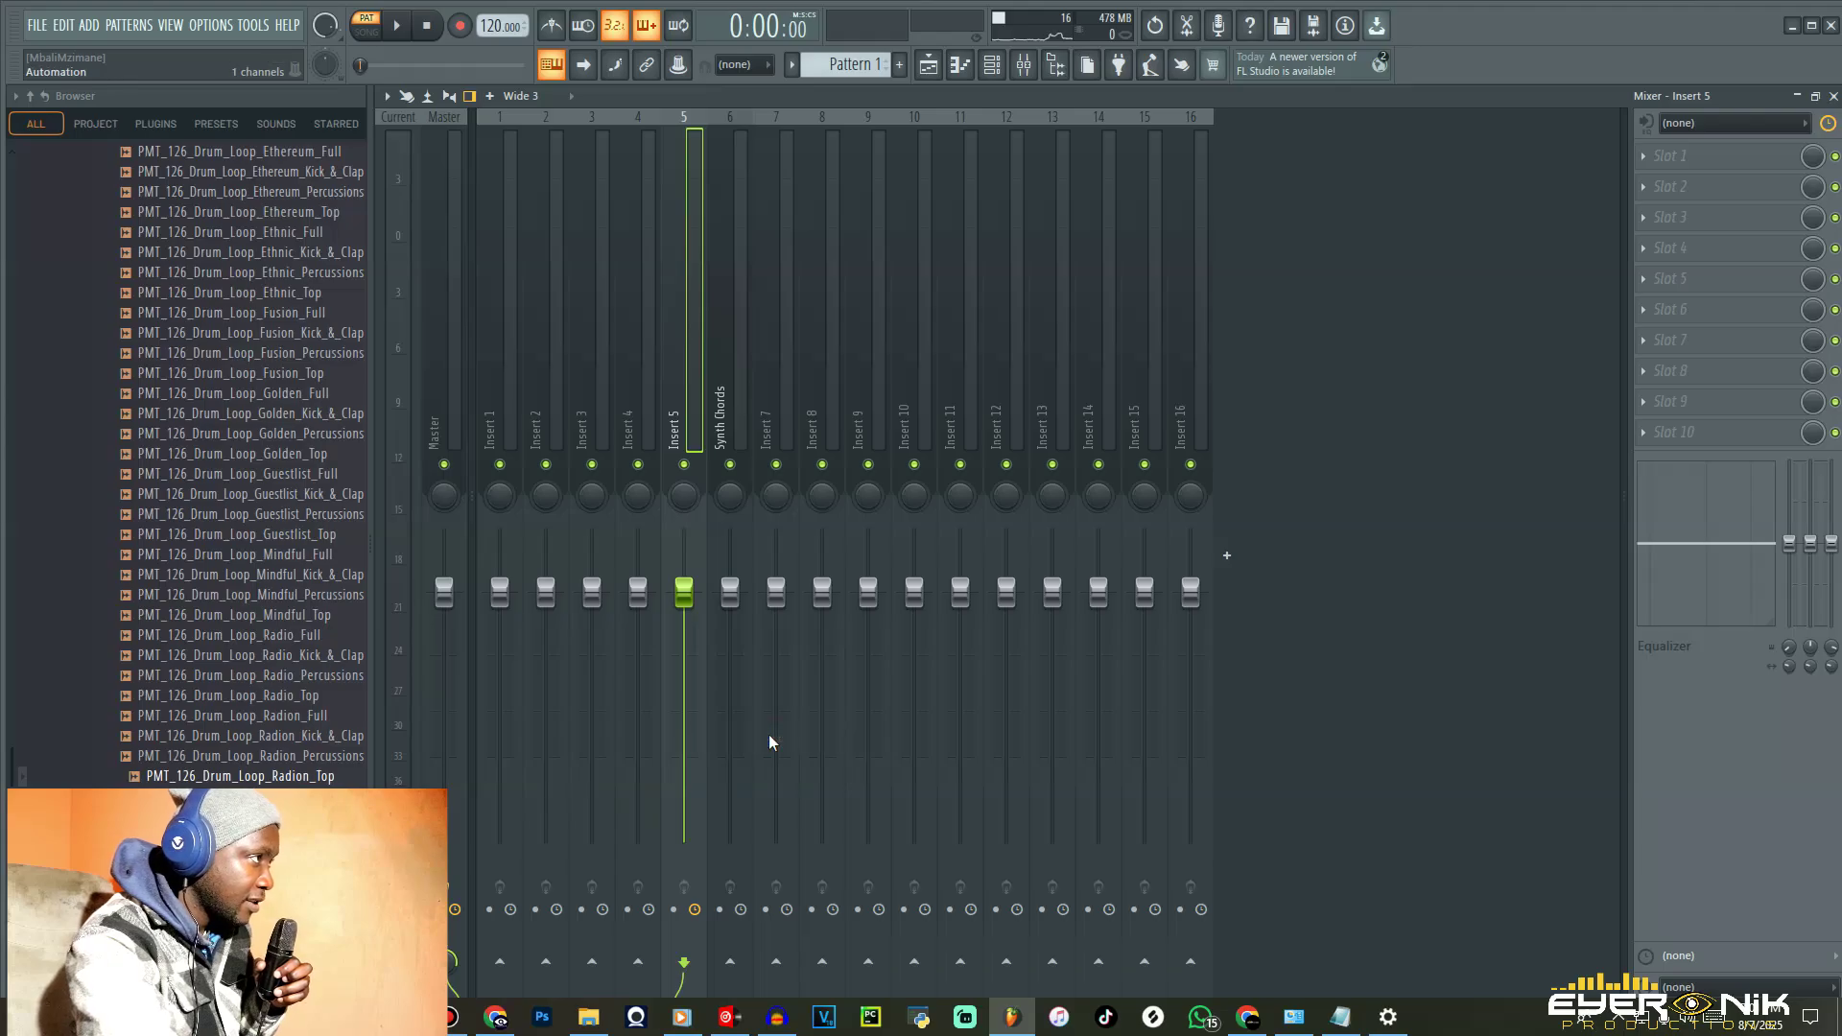
left_click(925, 64)
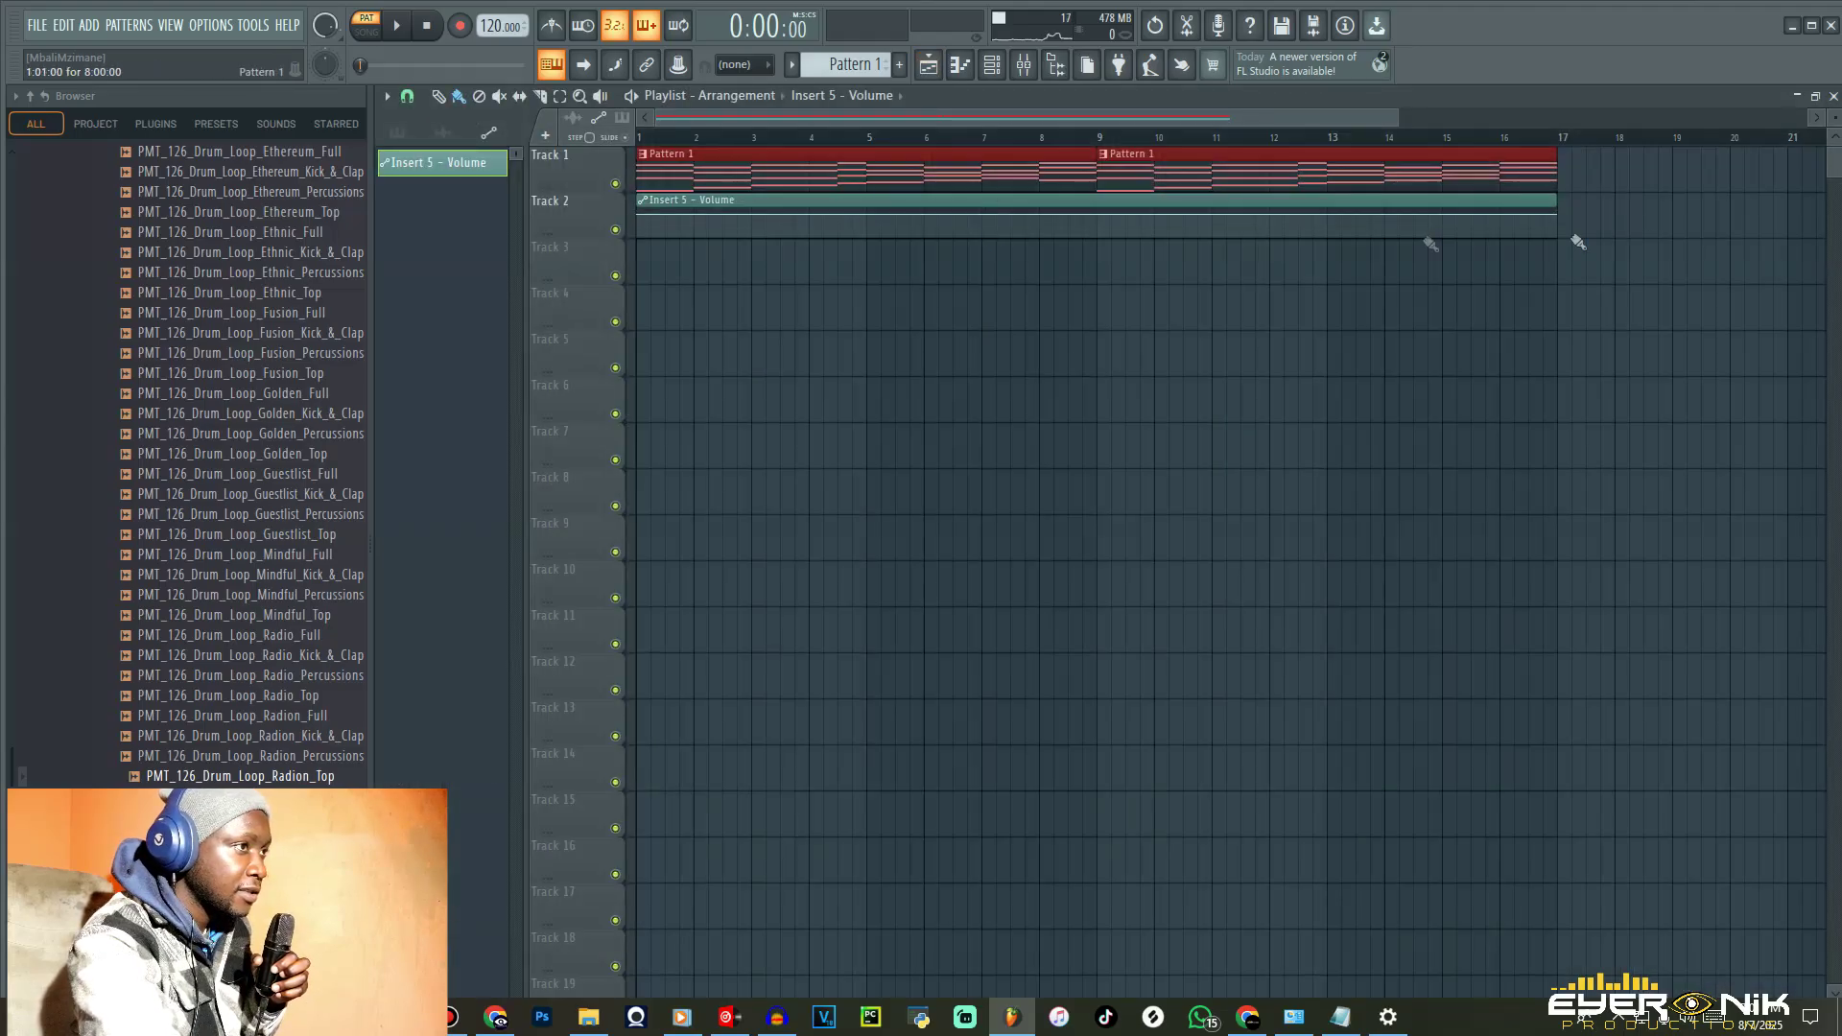
- Add and move control points on the Insert 5 volume automation to form a zigzag of peaks and dips across the clip
left_click_drag(1836, 117, 1836, 159)
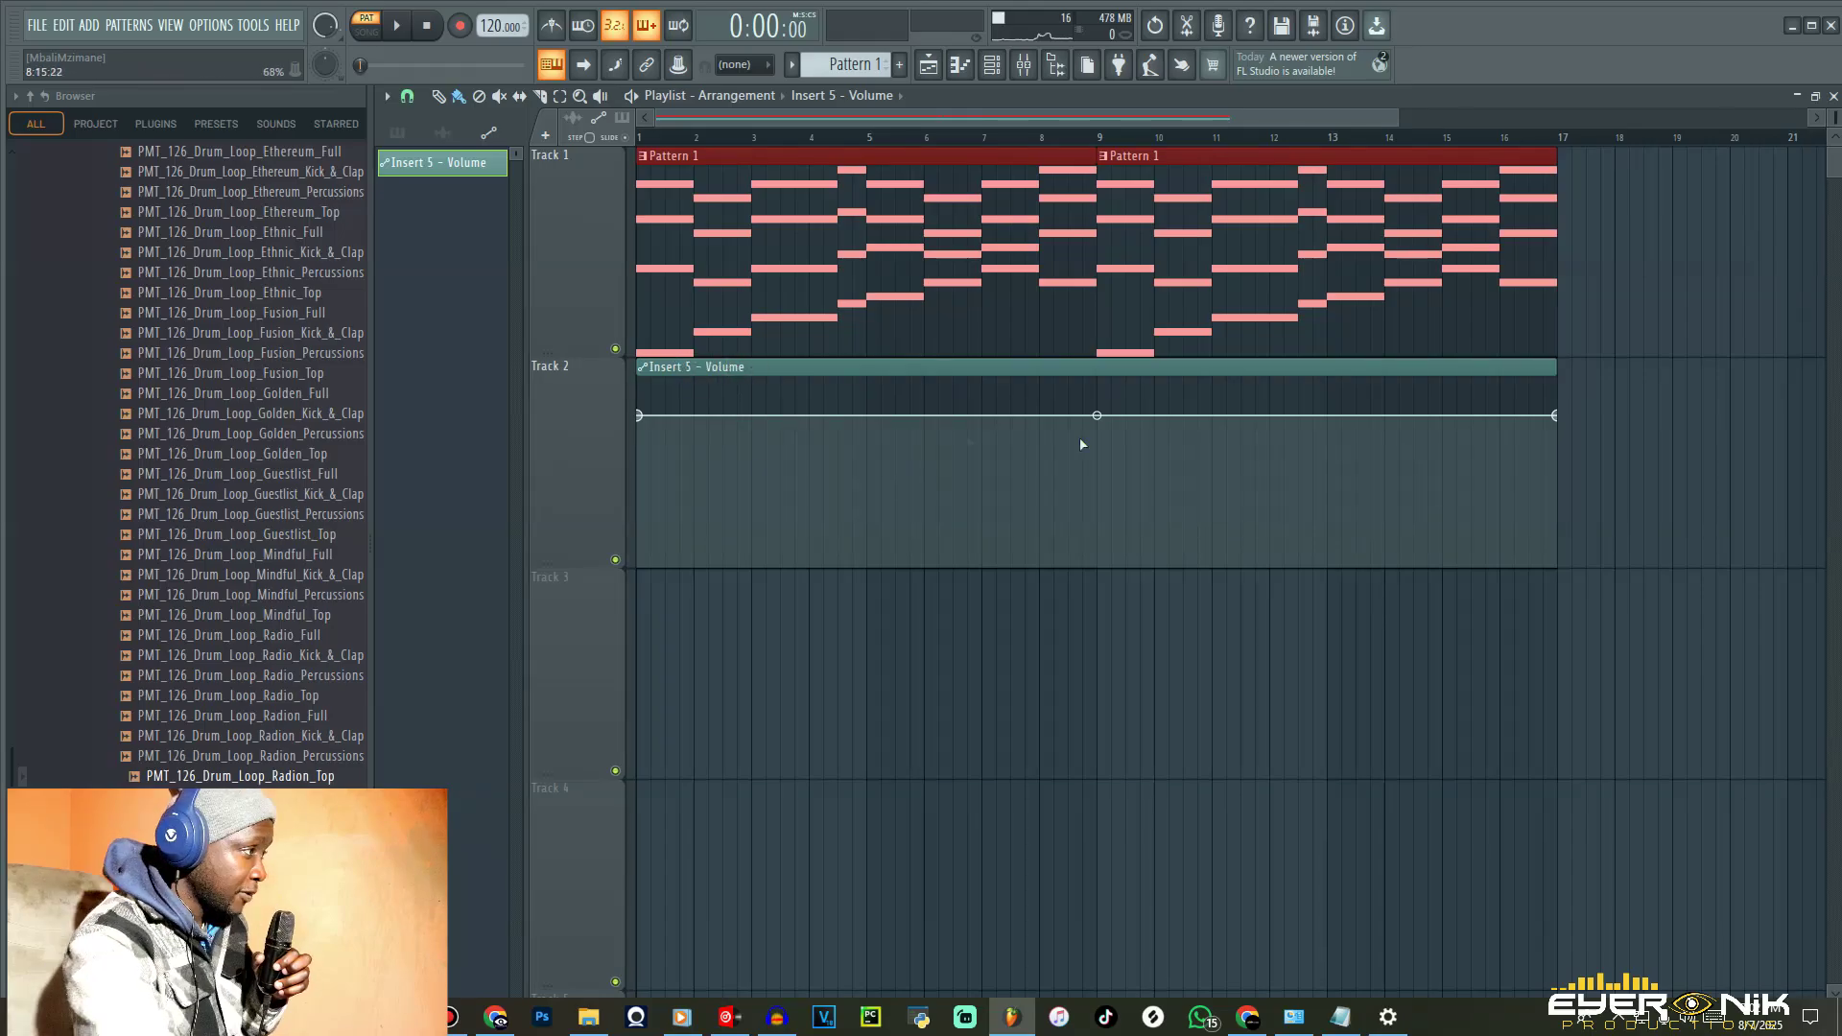
left_click_drag(645, 415, 645, 485)
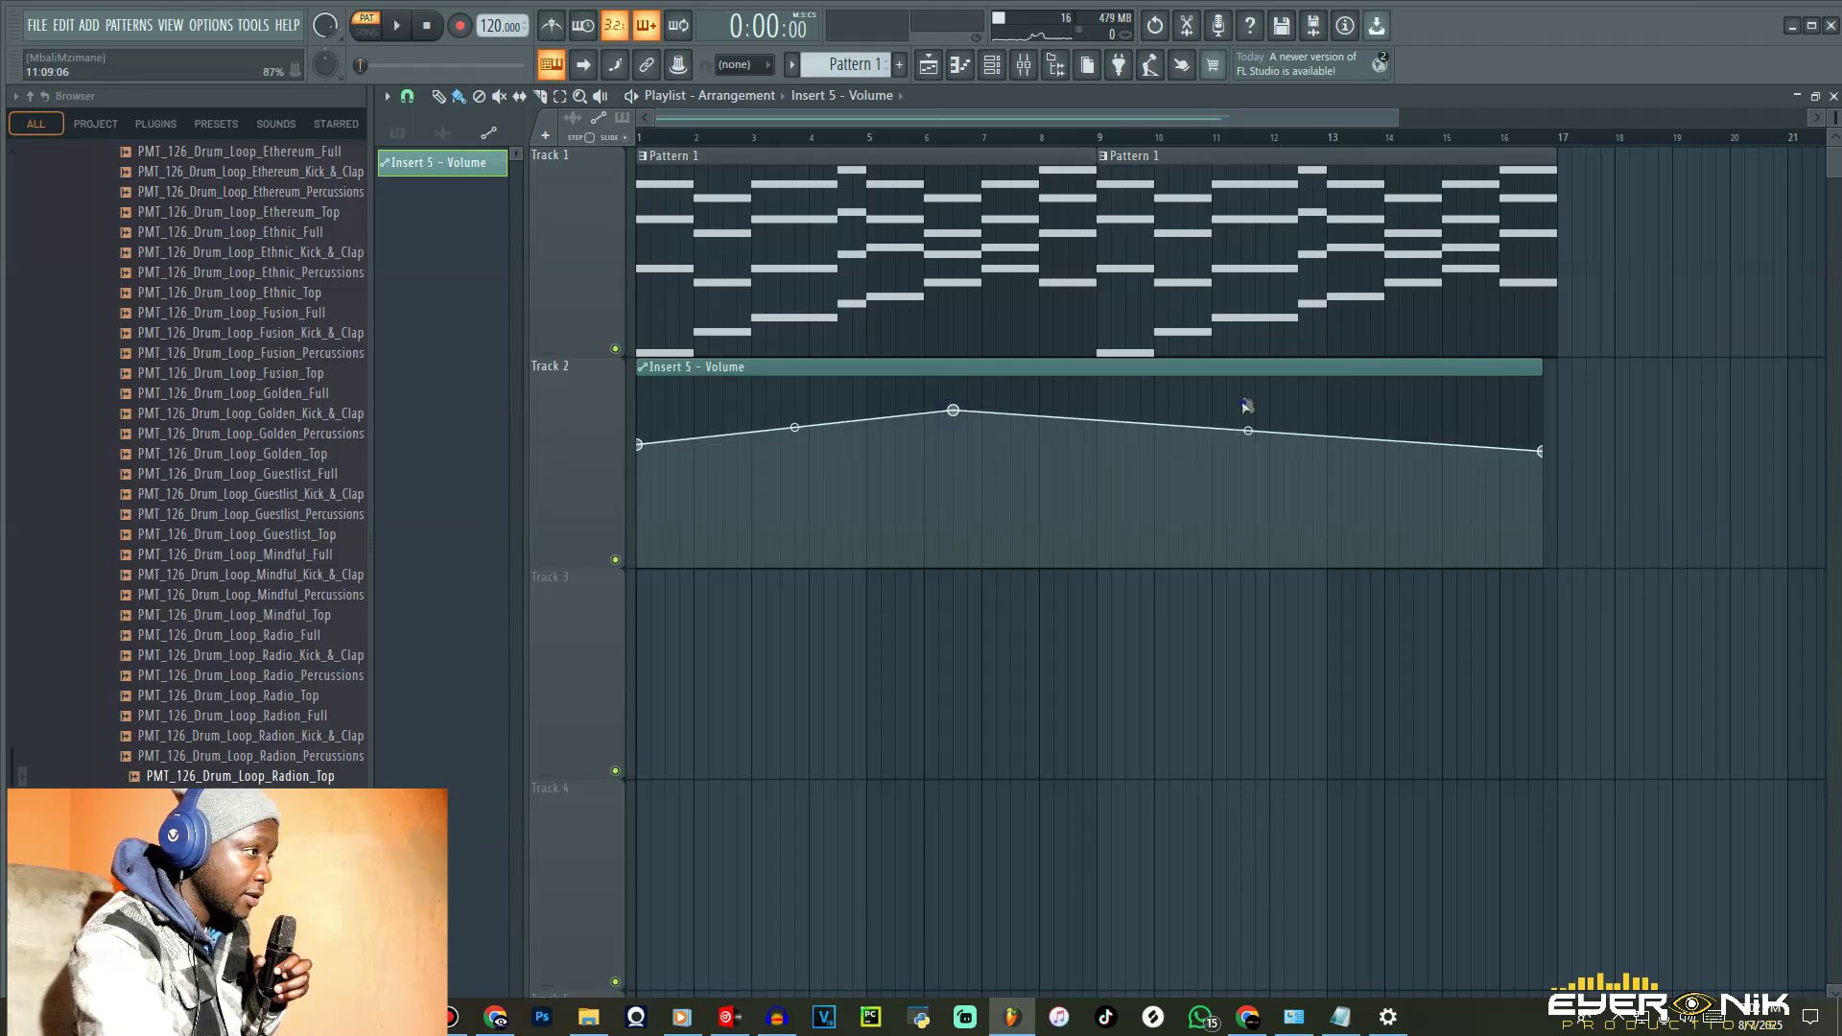
right_click(1243, 404)
right_click(1311, 499)
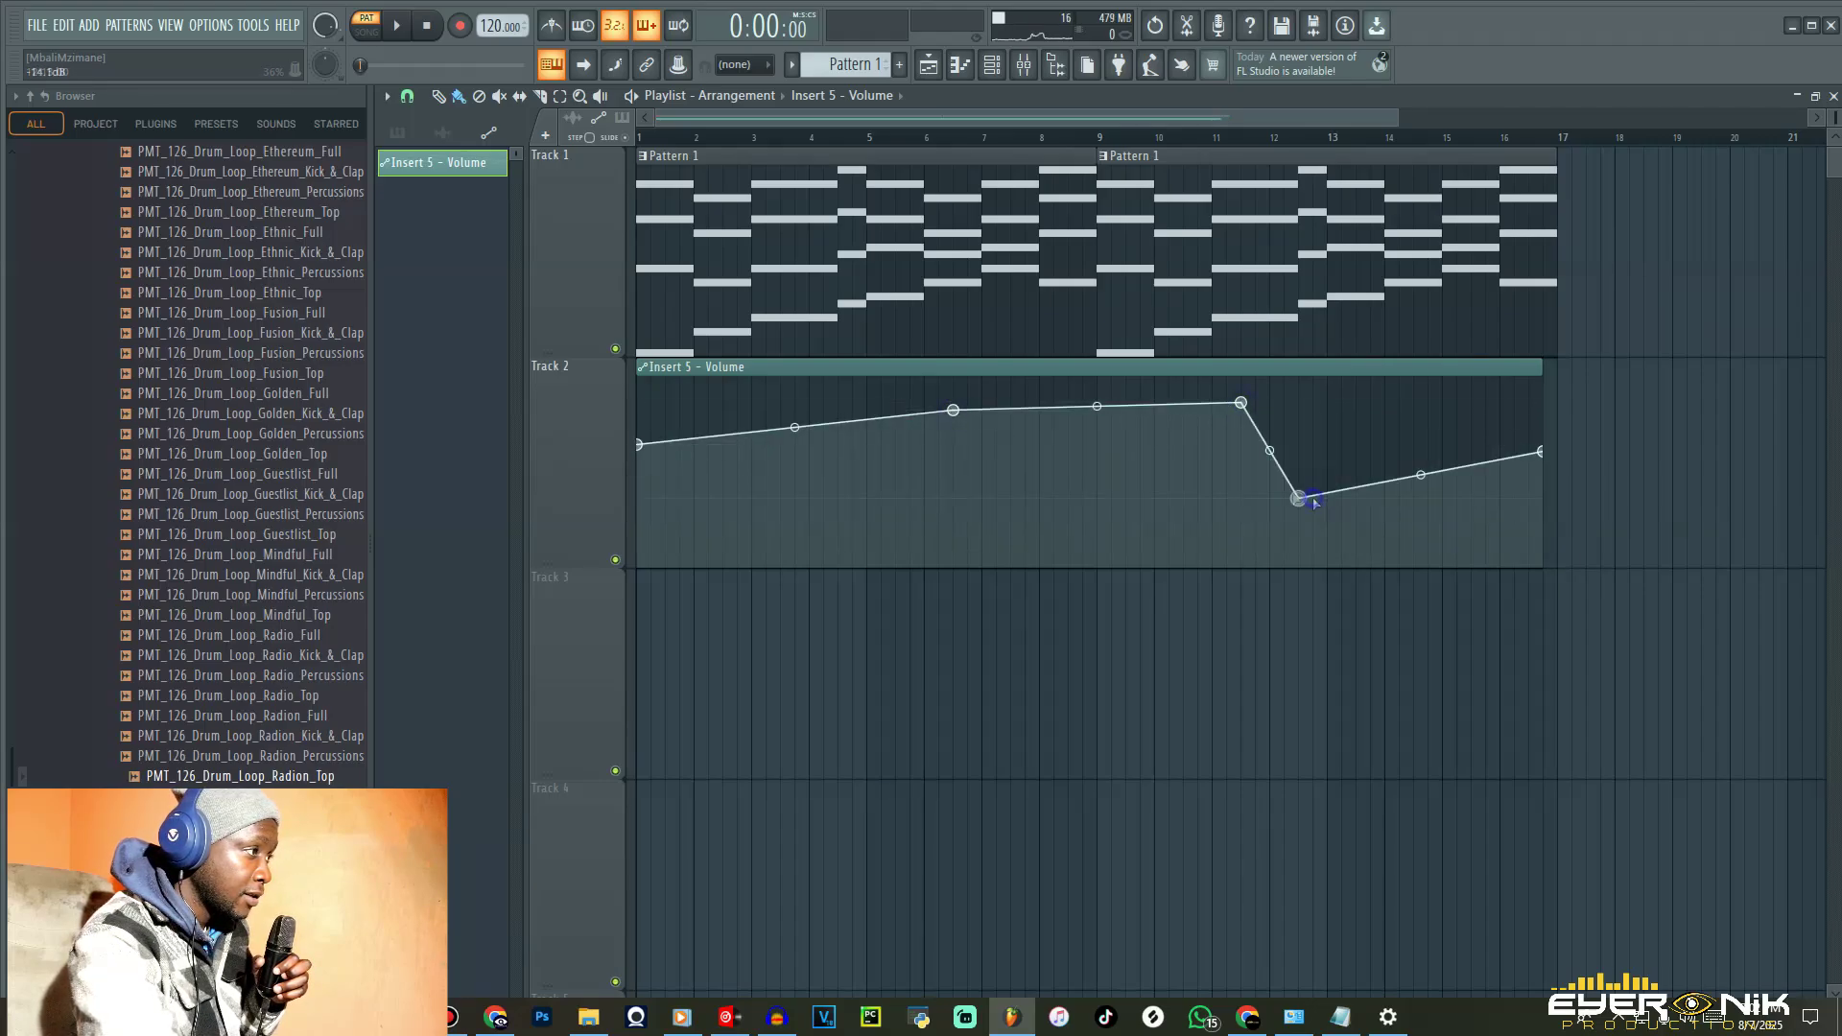
right_click(1082, 487)
right_click(824, 490)
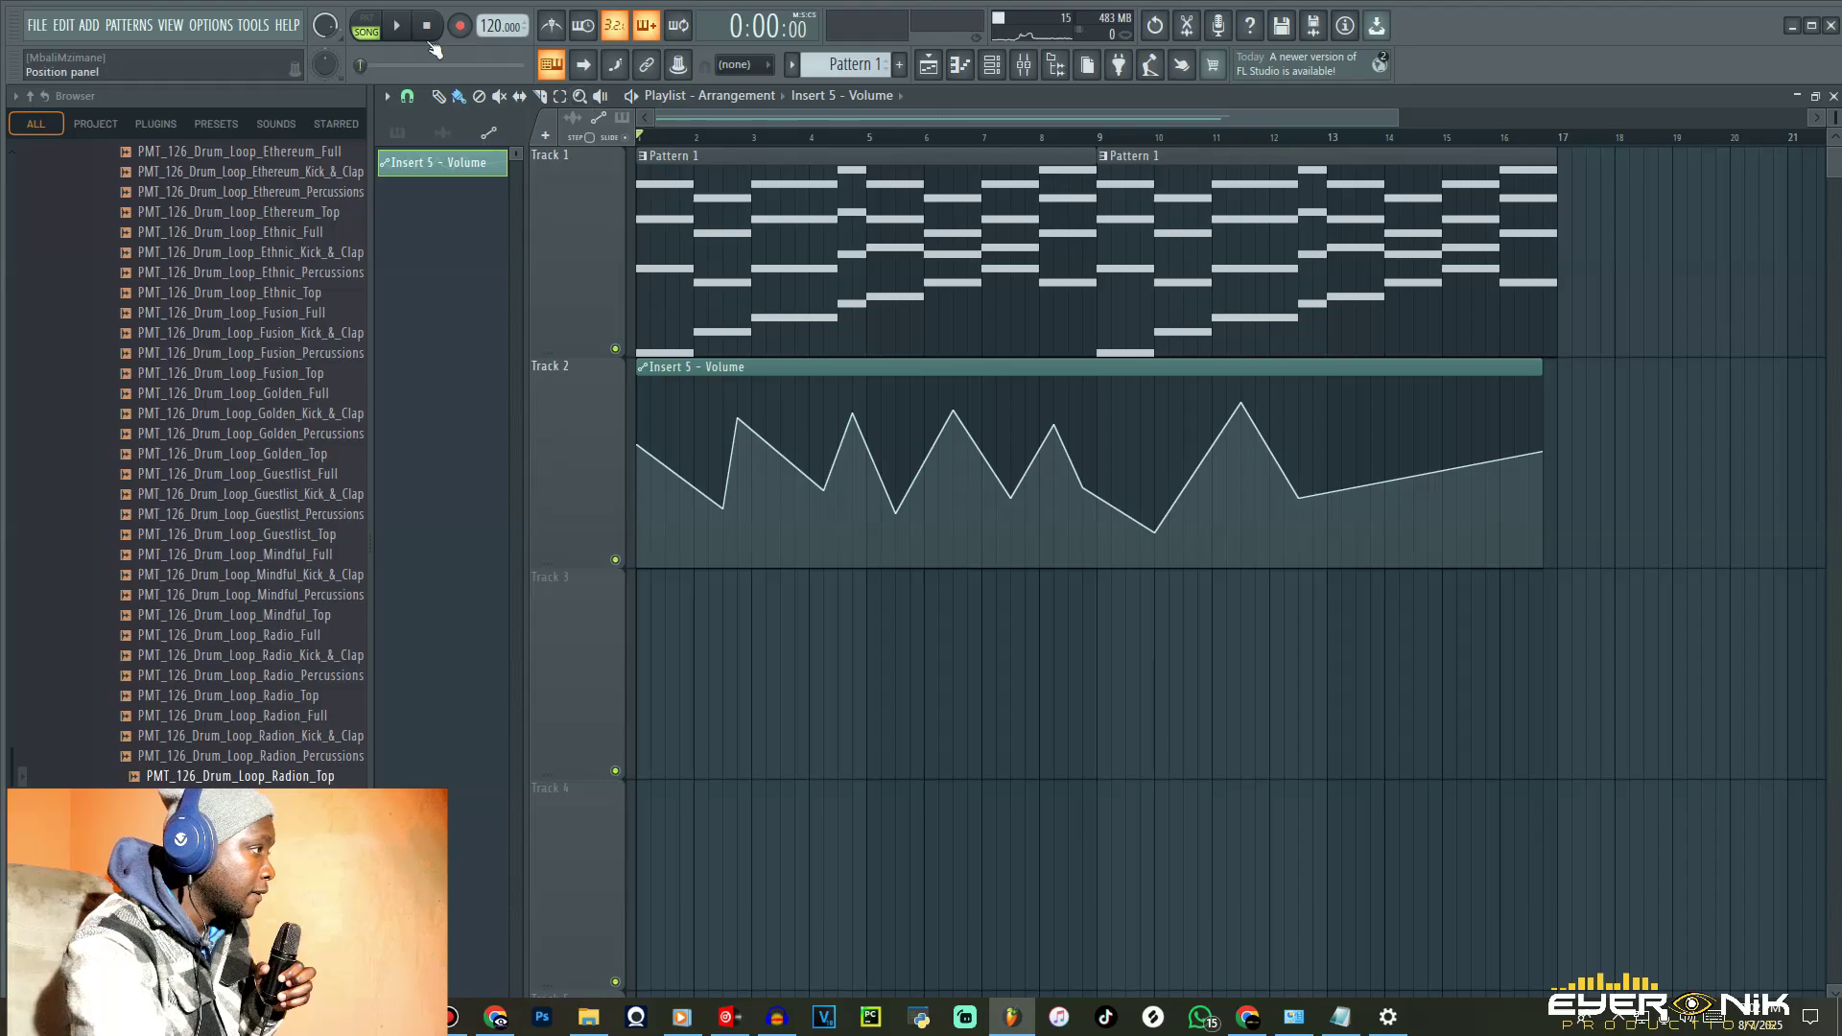
- Play the song while lowering the volume curve's first two dips to near silence, the first to about -39 dB, and stop playback
key("space")
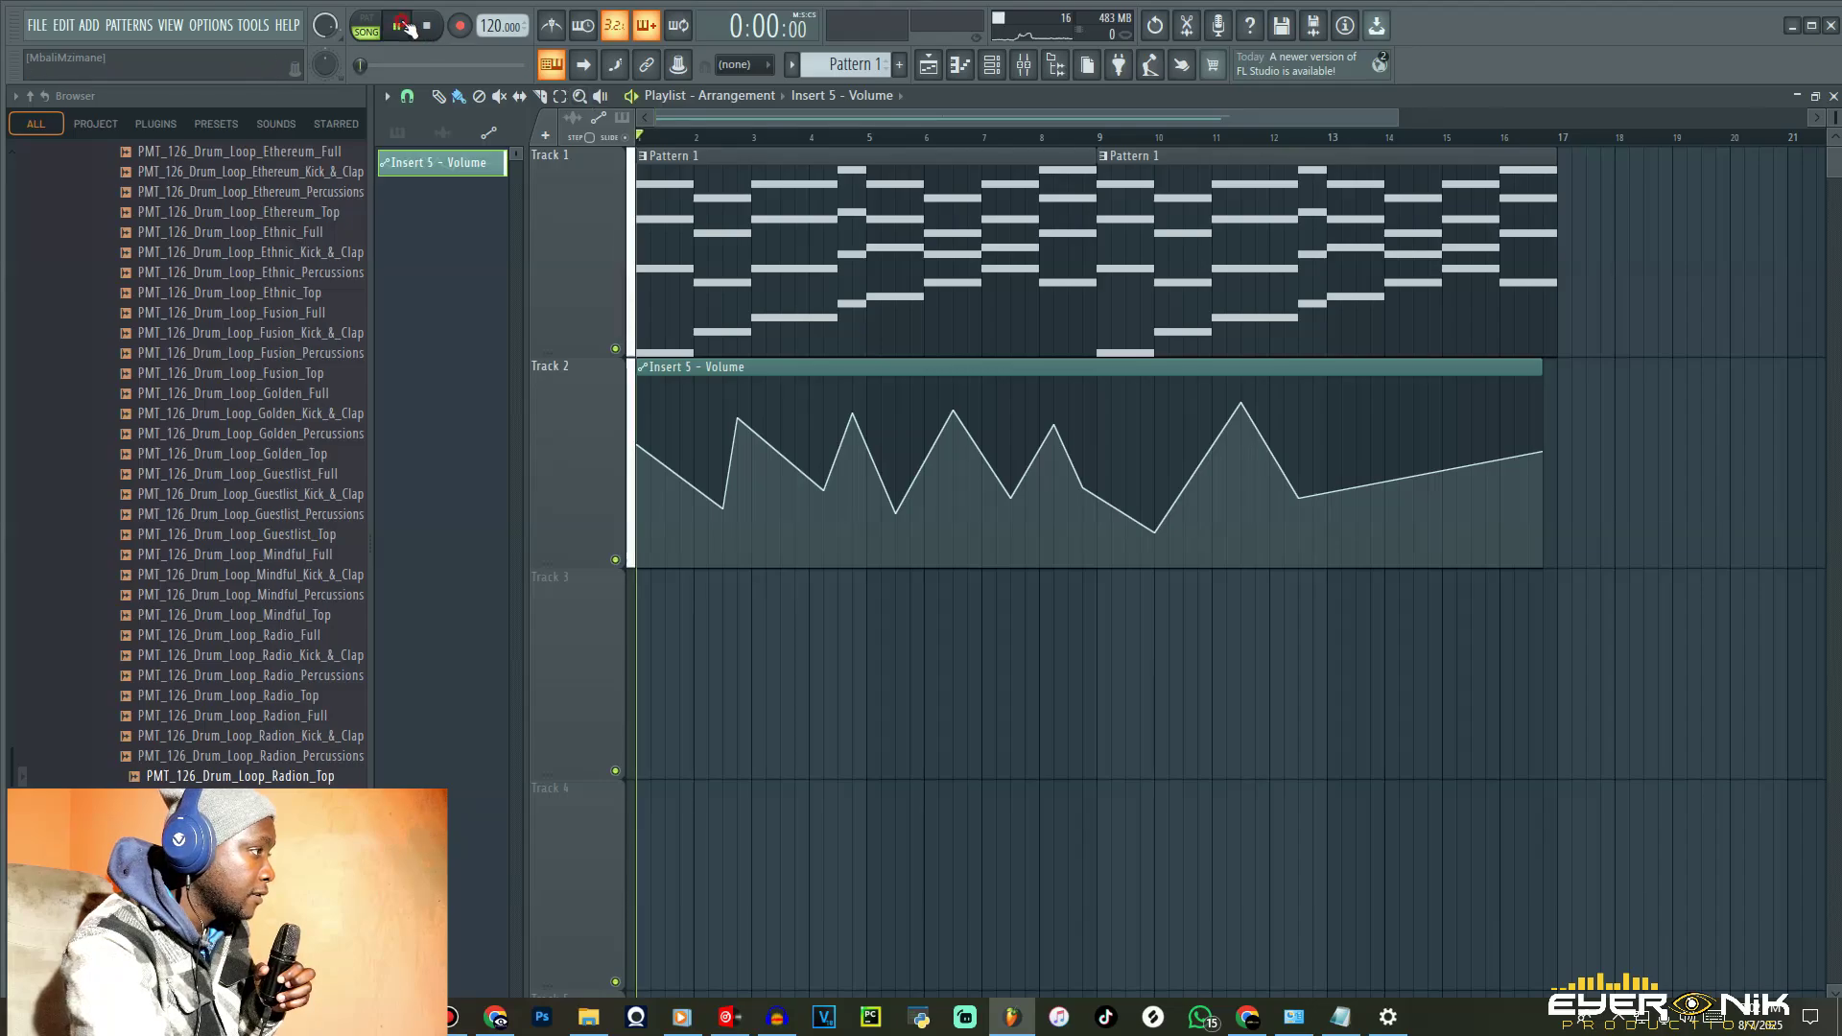
left_click_drag(724, 509, 723, 560)
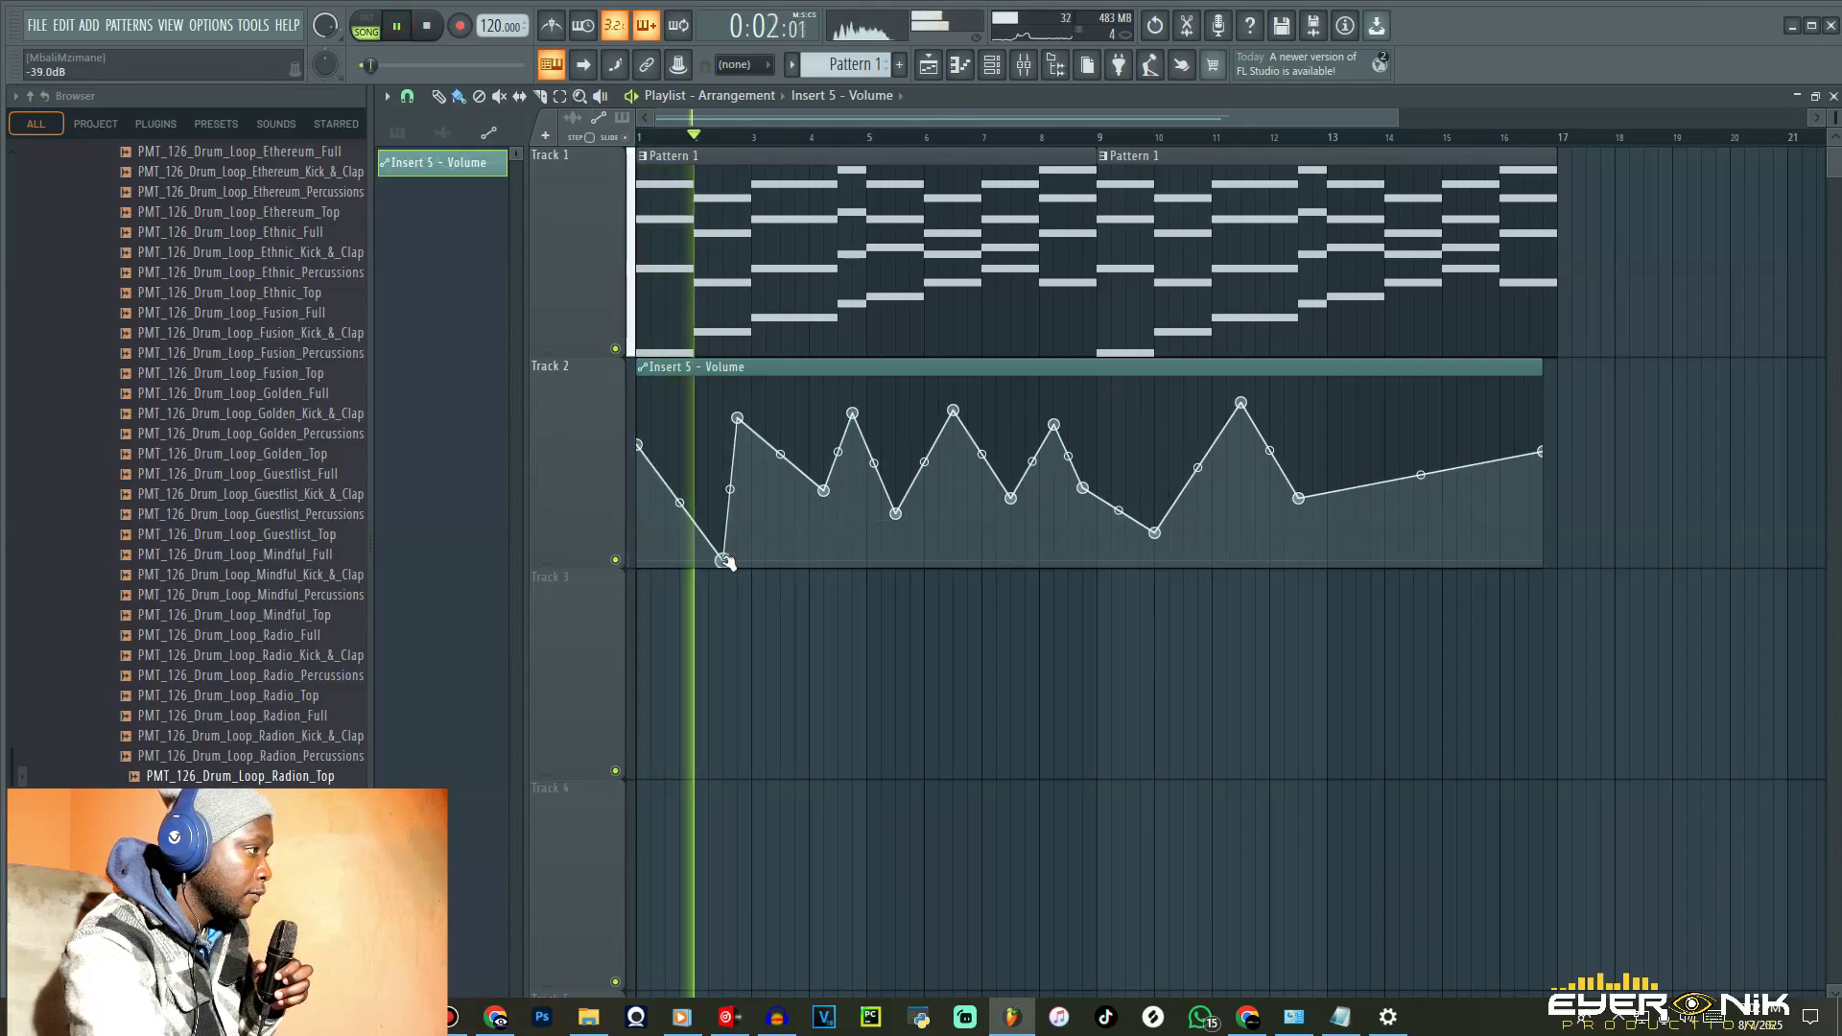
left_click_drag(823, 490, 780, 564)
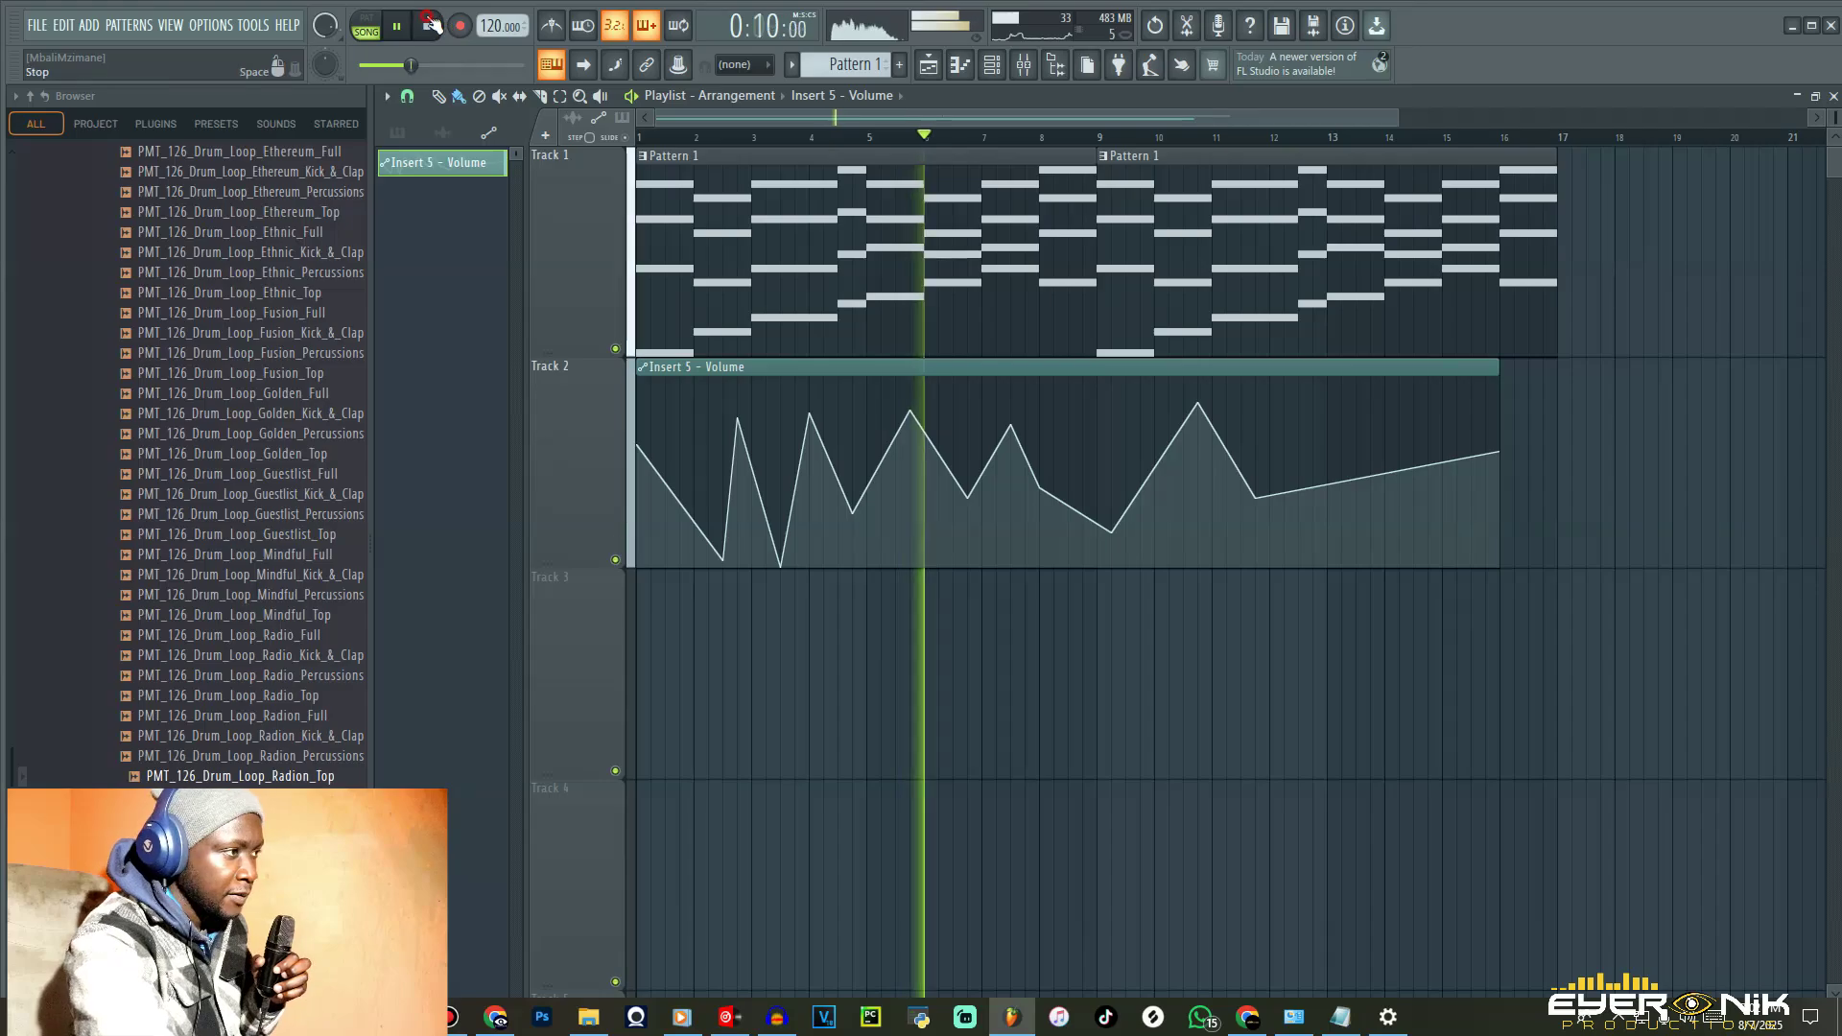
key("space")
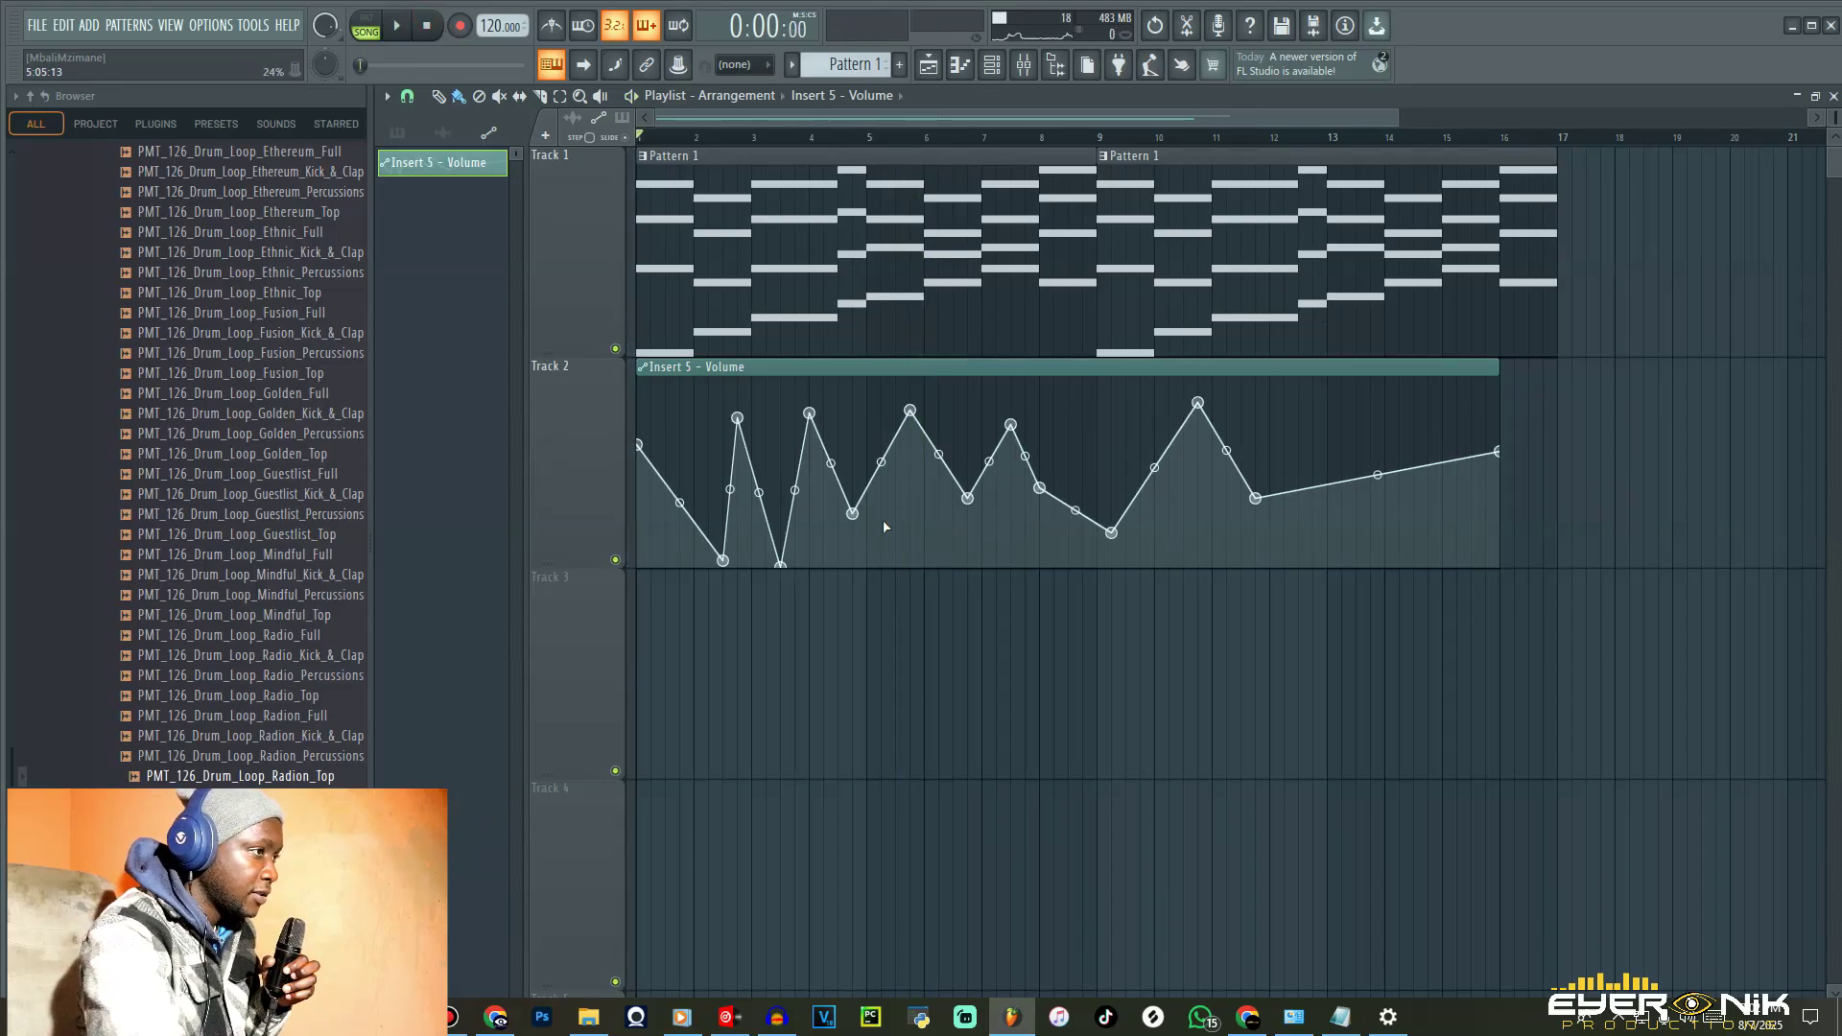
- Delete the first dip and reshape the volume curve into one steady rise from silence at bar 1 to a point at bar 9
right_click(723, 561)
left_click(753, 589)
left_click_drag(739, 418, 867, 378)
left_click_drag(641, 447, 645, 601)
left_click_drag(875, 383, 1099, 451)
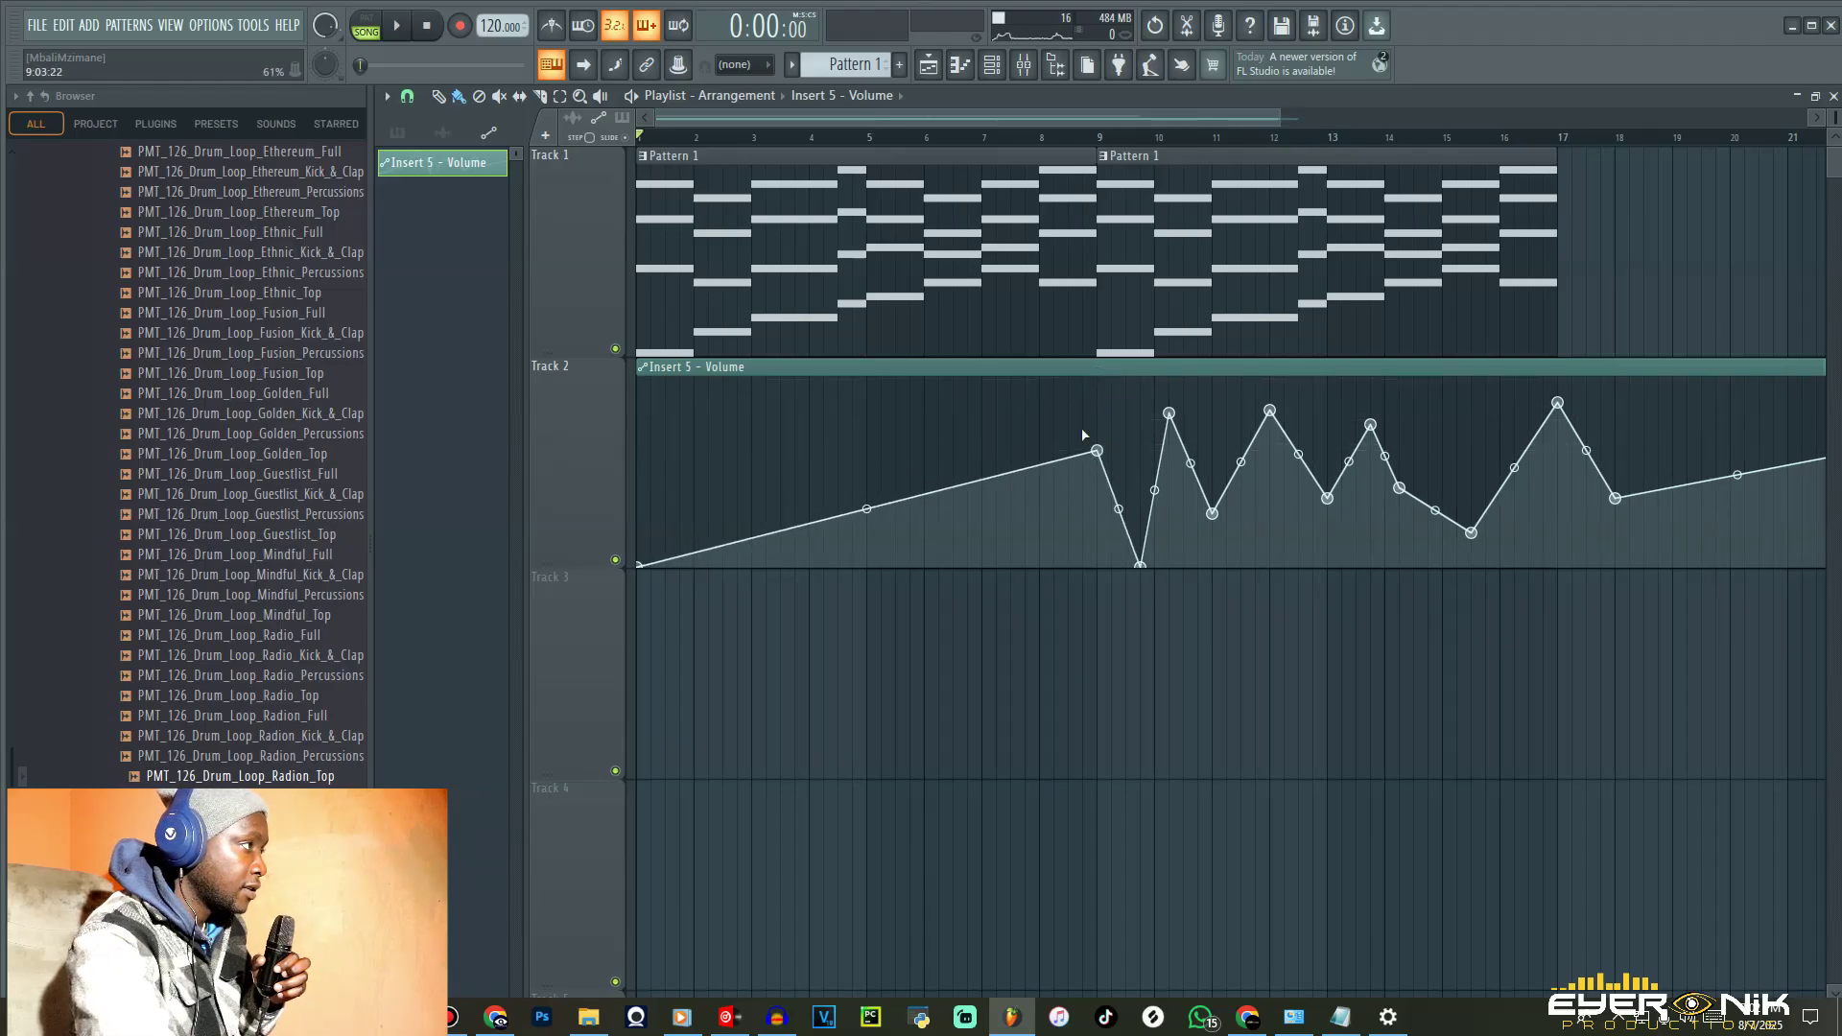
- Play the song and trim the Insert 5 volume clip to end at bar 9, then stop playback
left_click(396, 26)
scroll(1463, 183, "down", 2)
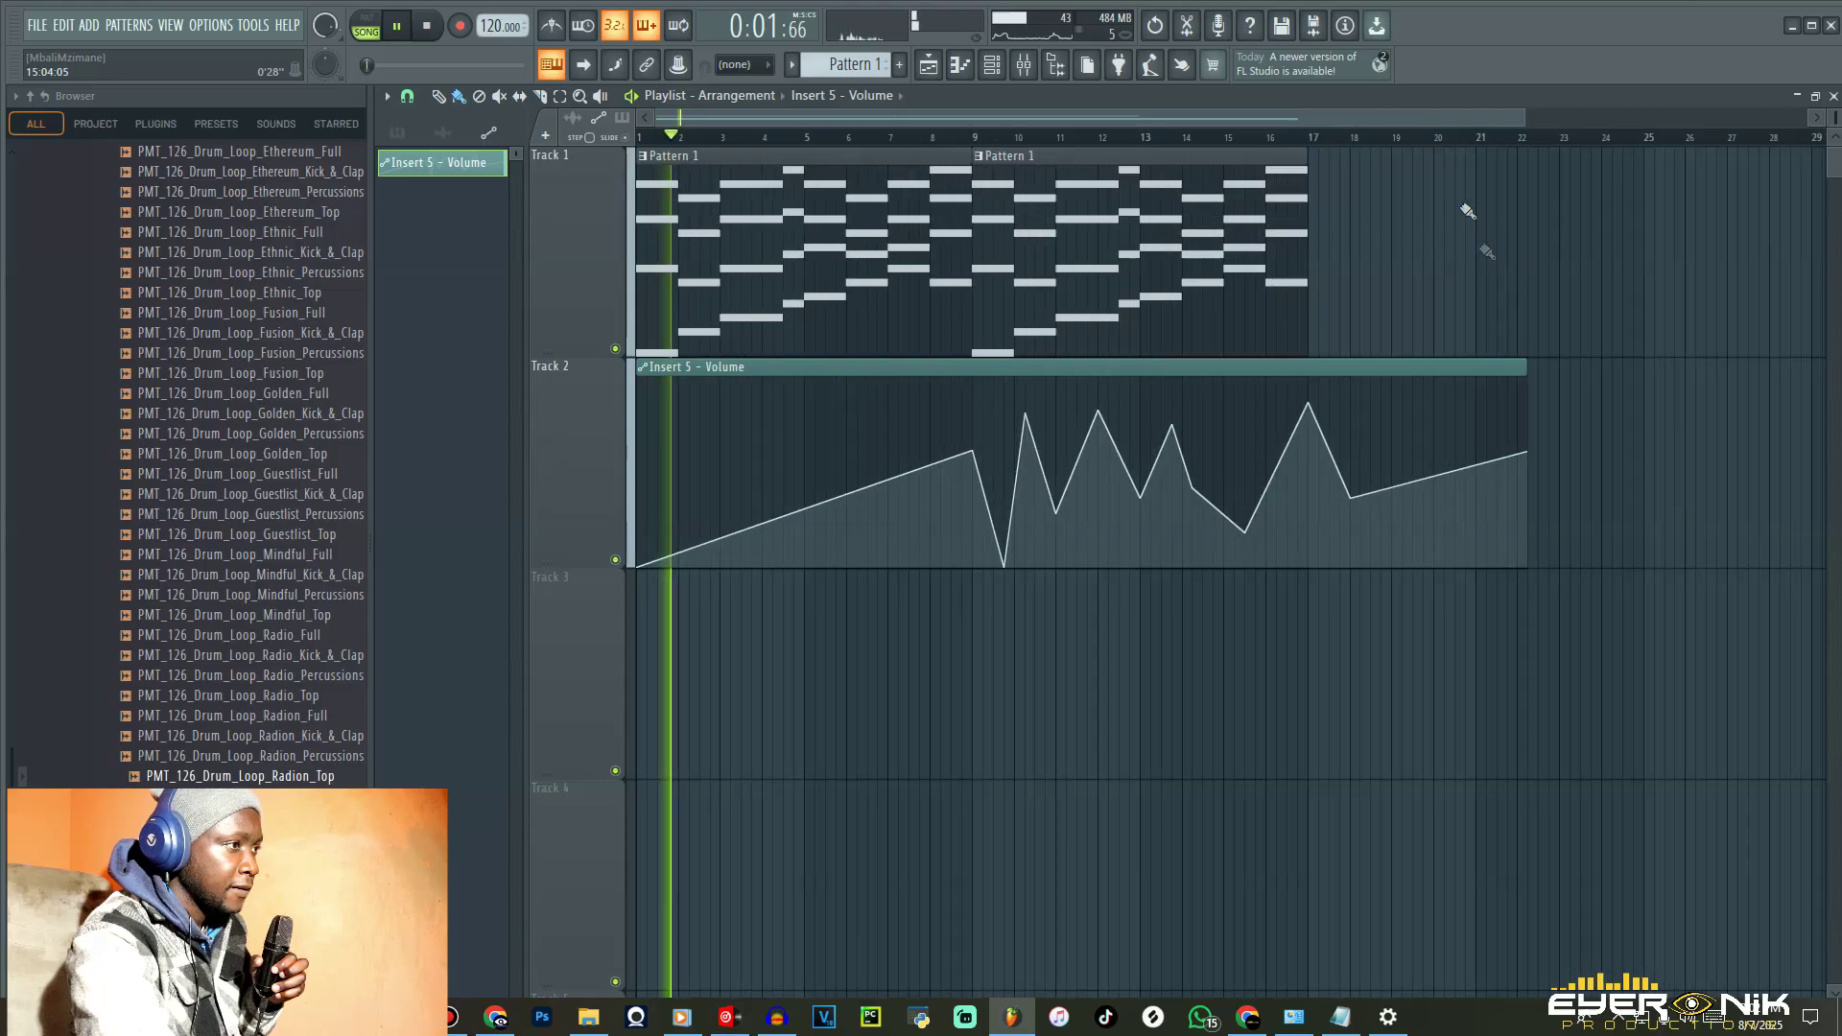
left_click_drag(1525, 366, 968, 358)
left_click(427, 26)
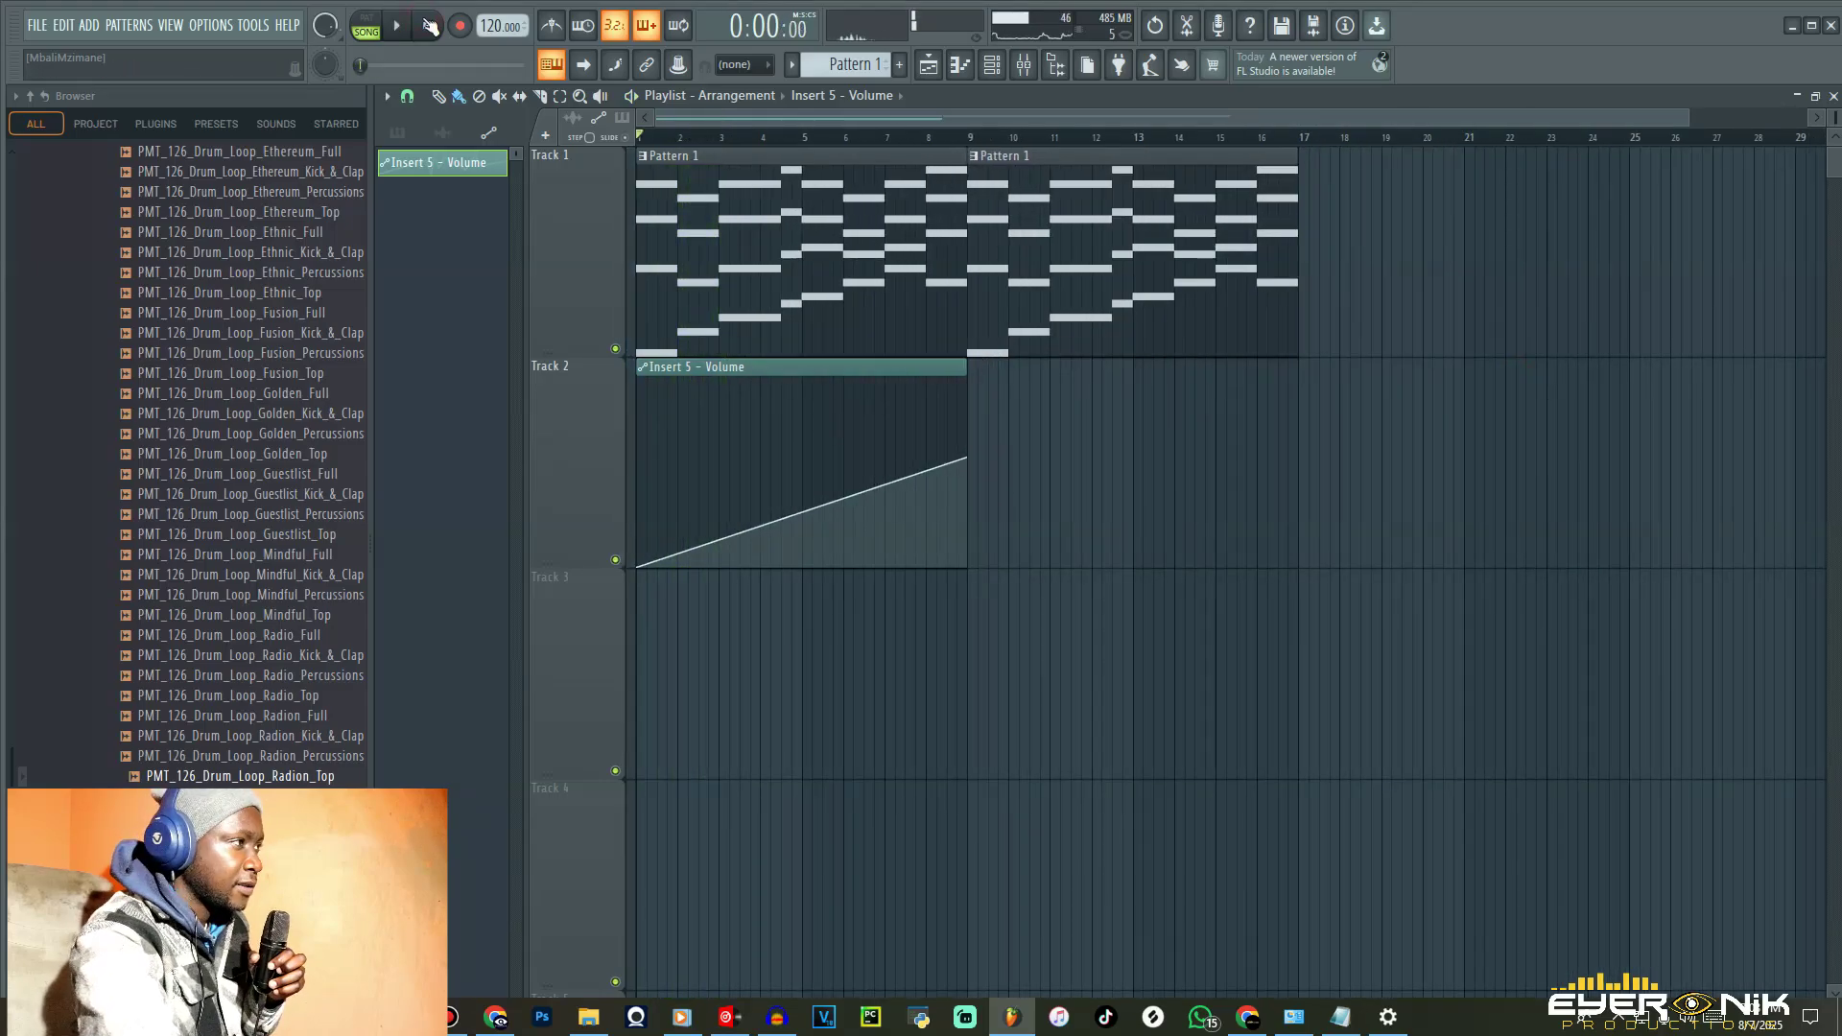
- Mute the All Strings Sustain channel, enable Synth Chords in the channel rack and open the Synth Chords instrument
left_click(992, 65)
left_click(928, 64)
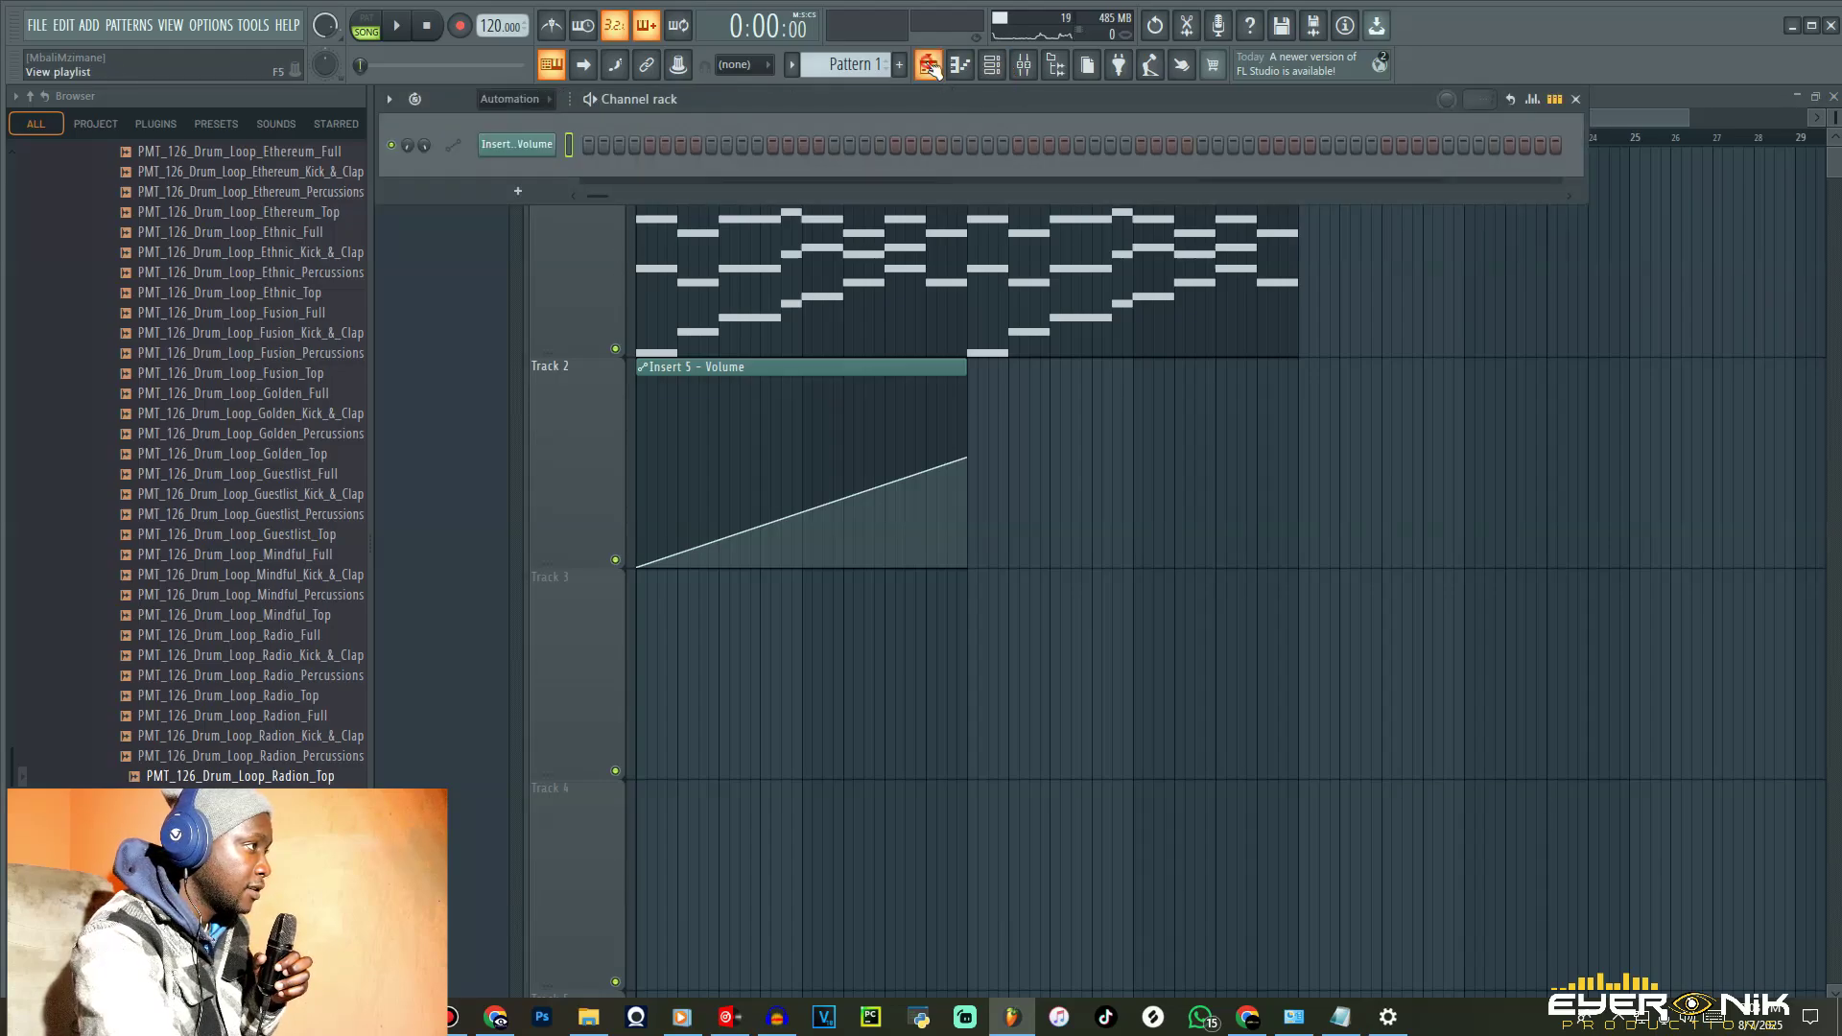
double_click(897, 222)
left_click(991, 65)
left_click(992, 65)
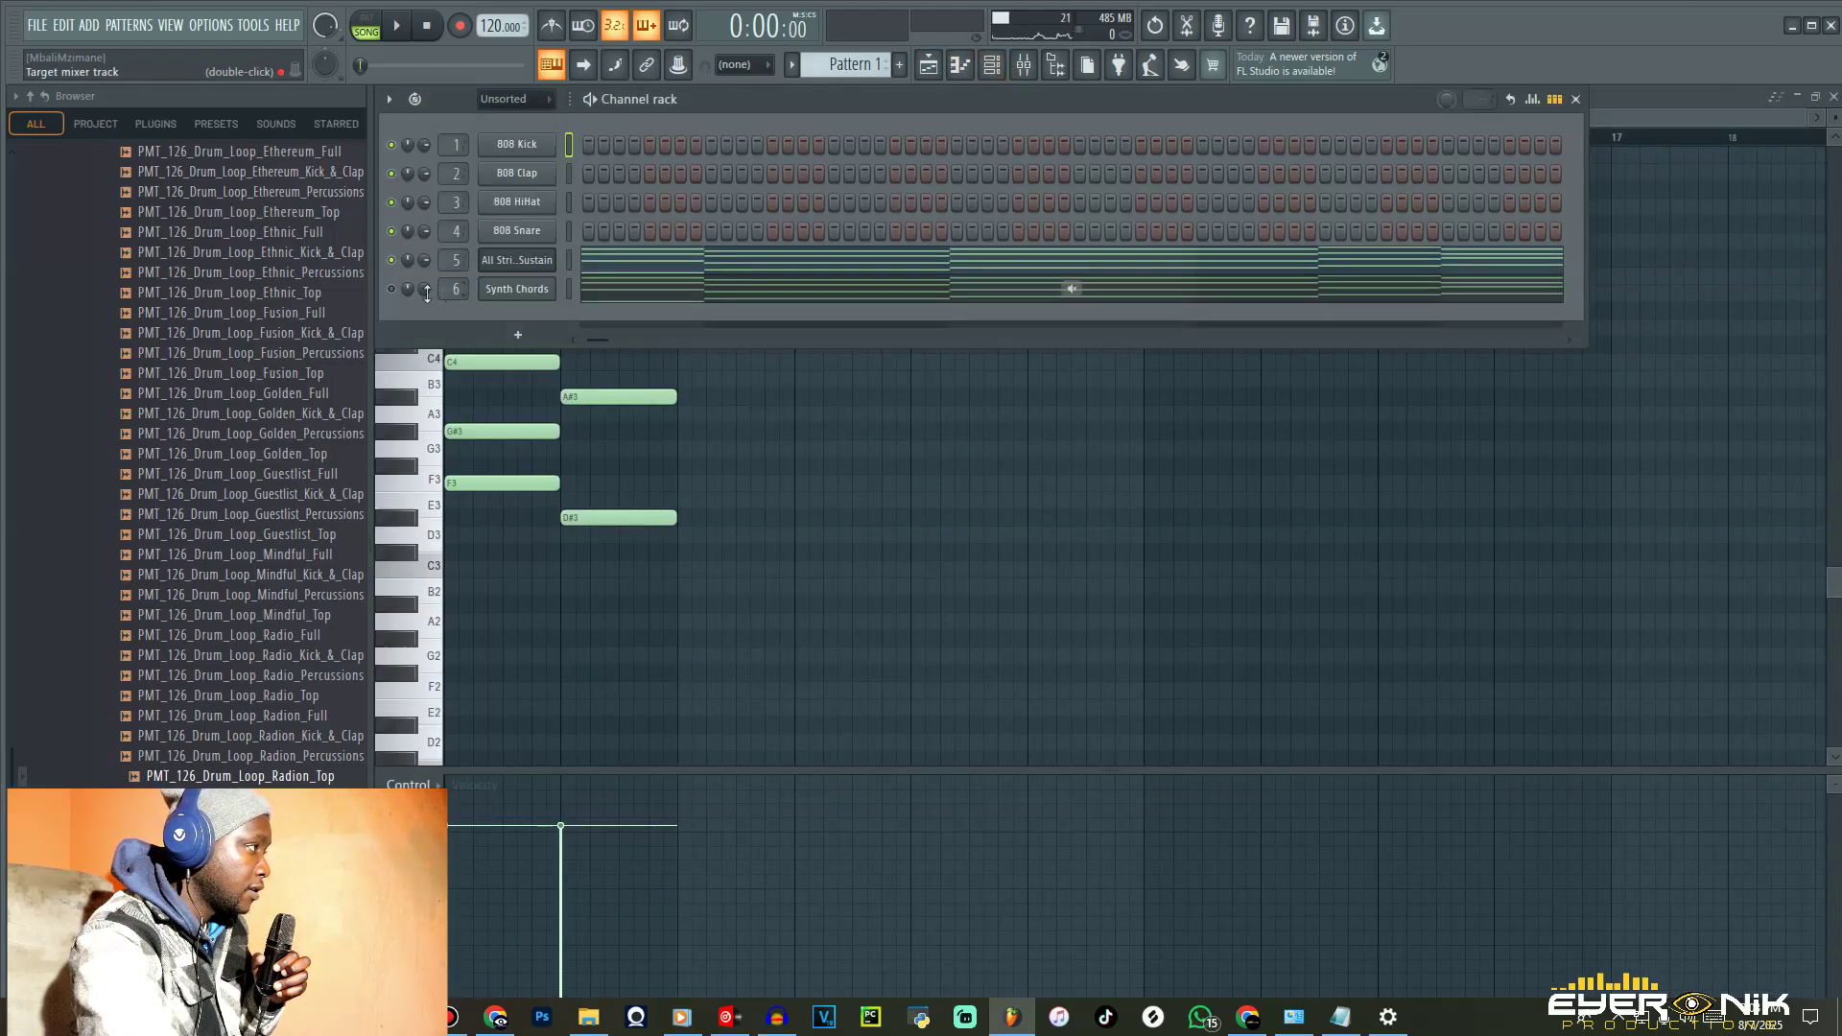
left_click(517, 289)
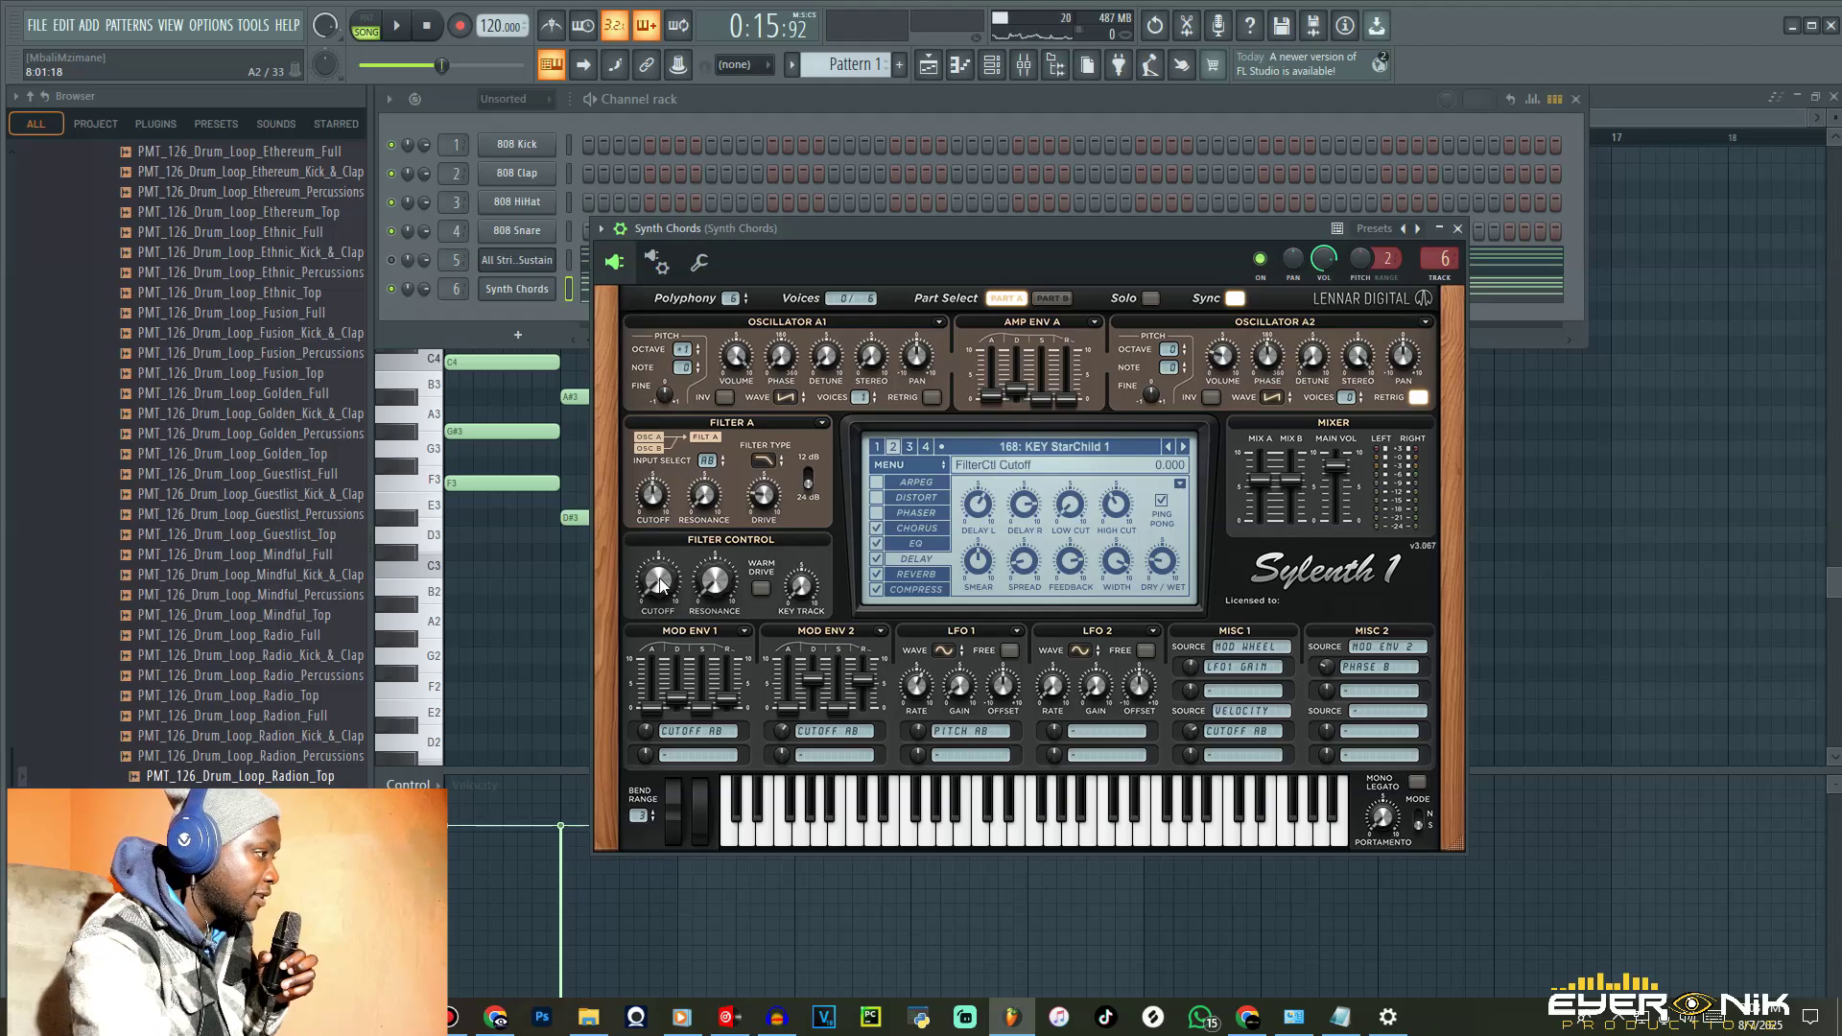
- Set Sylenth1's Filter Control cutoff to 0.300, create an automation clip for that last tweaked parameter and show it in the playlist
right_click(659, 583)
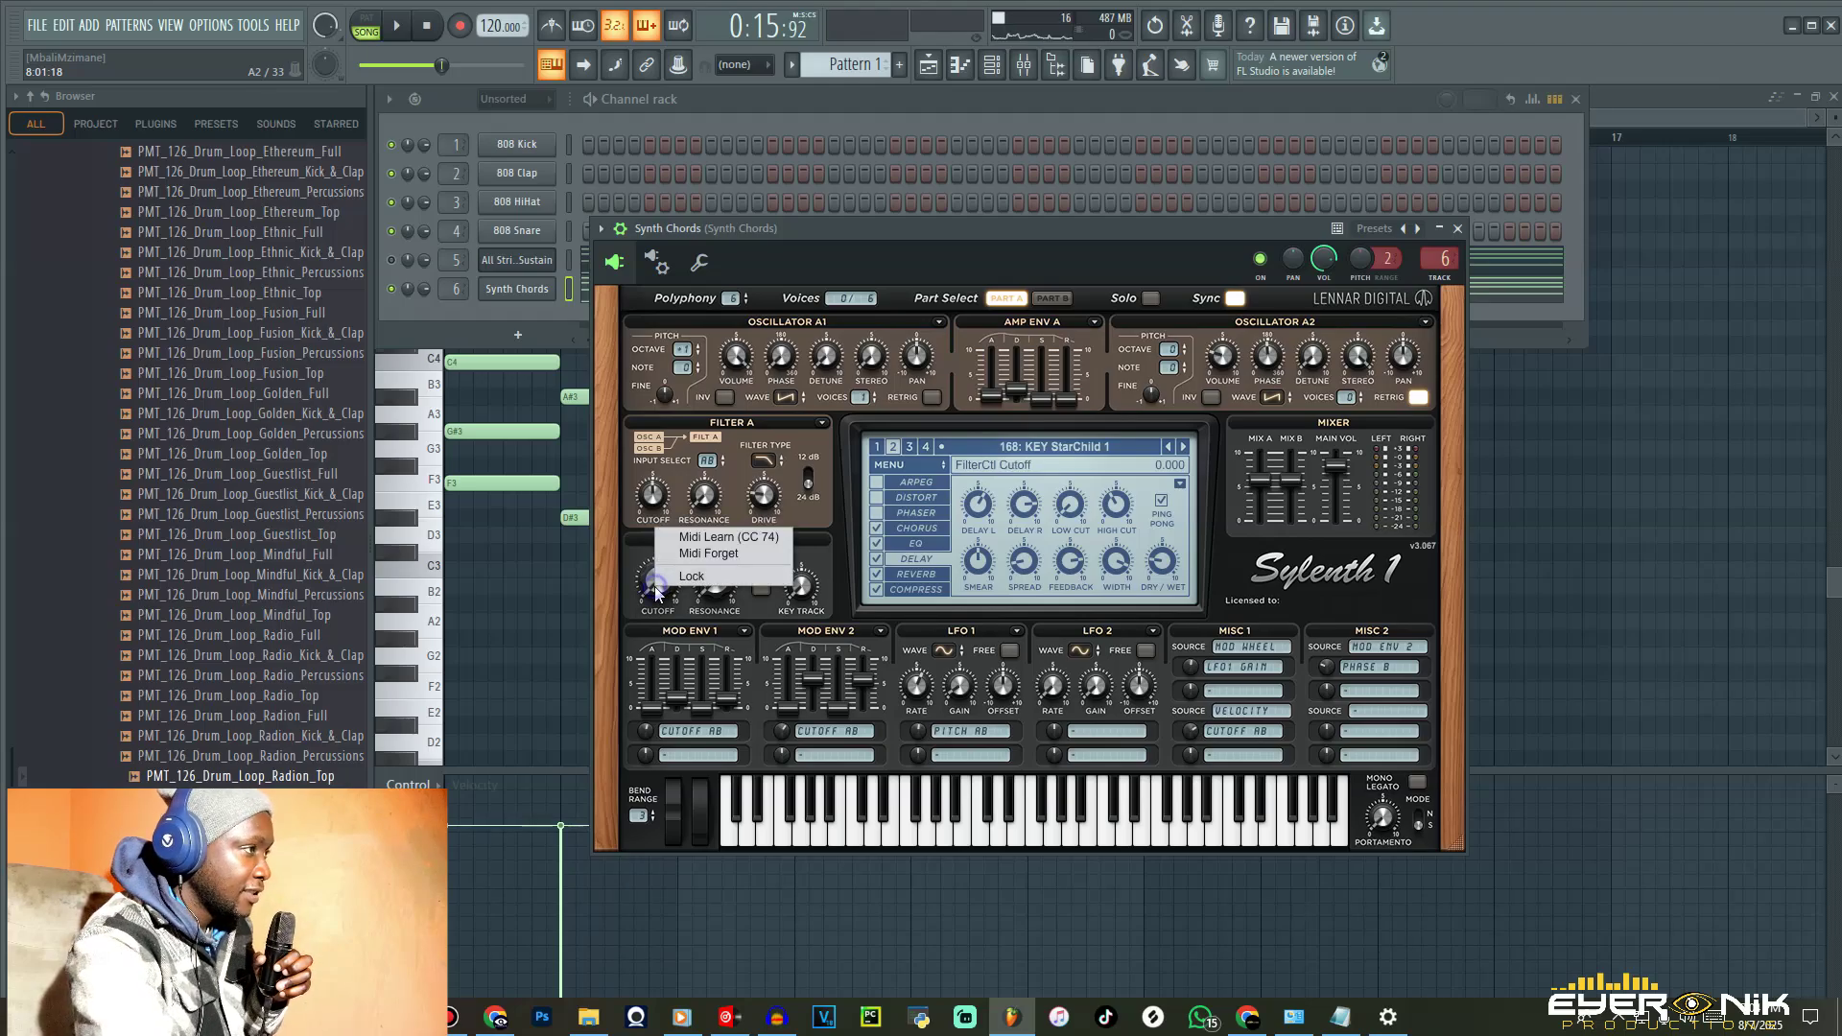
left_click(1069, 227)
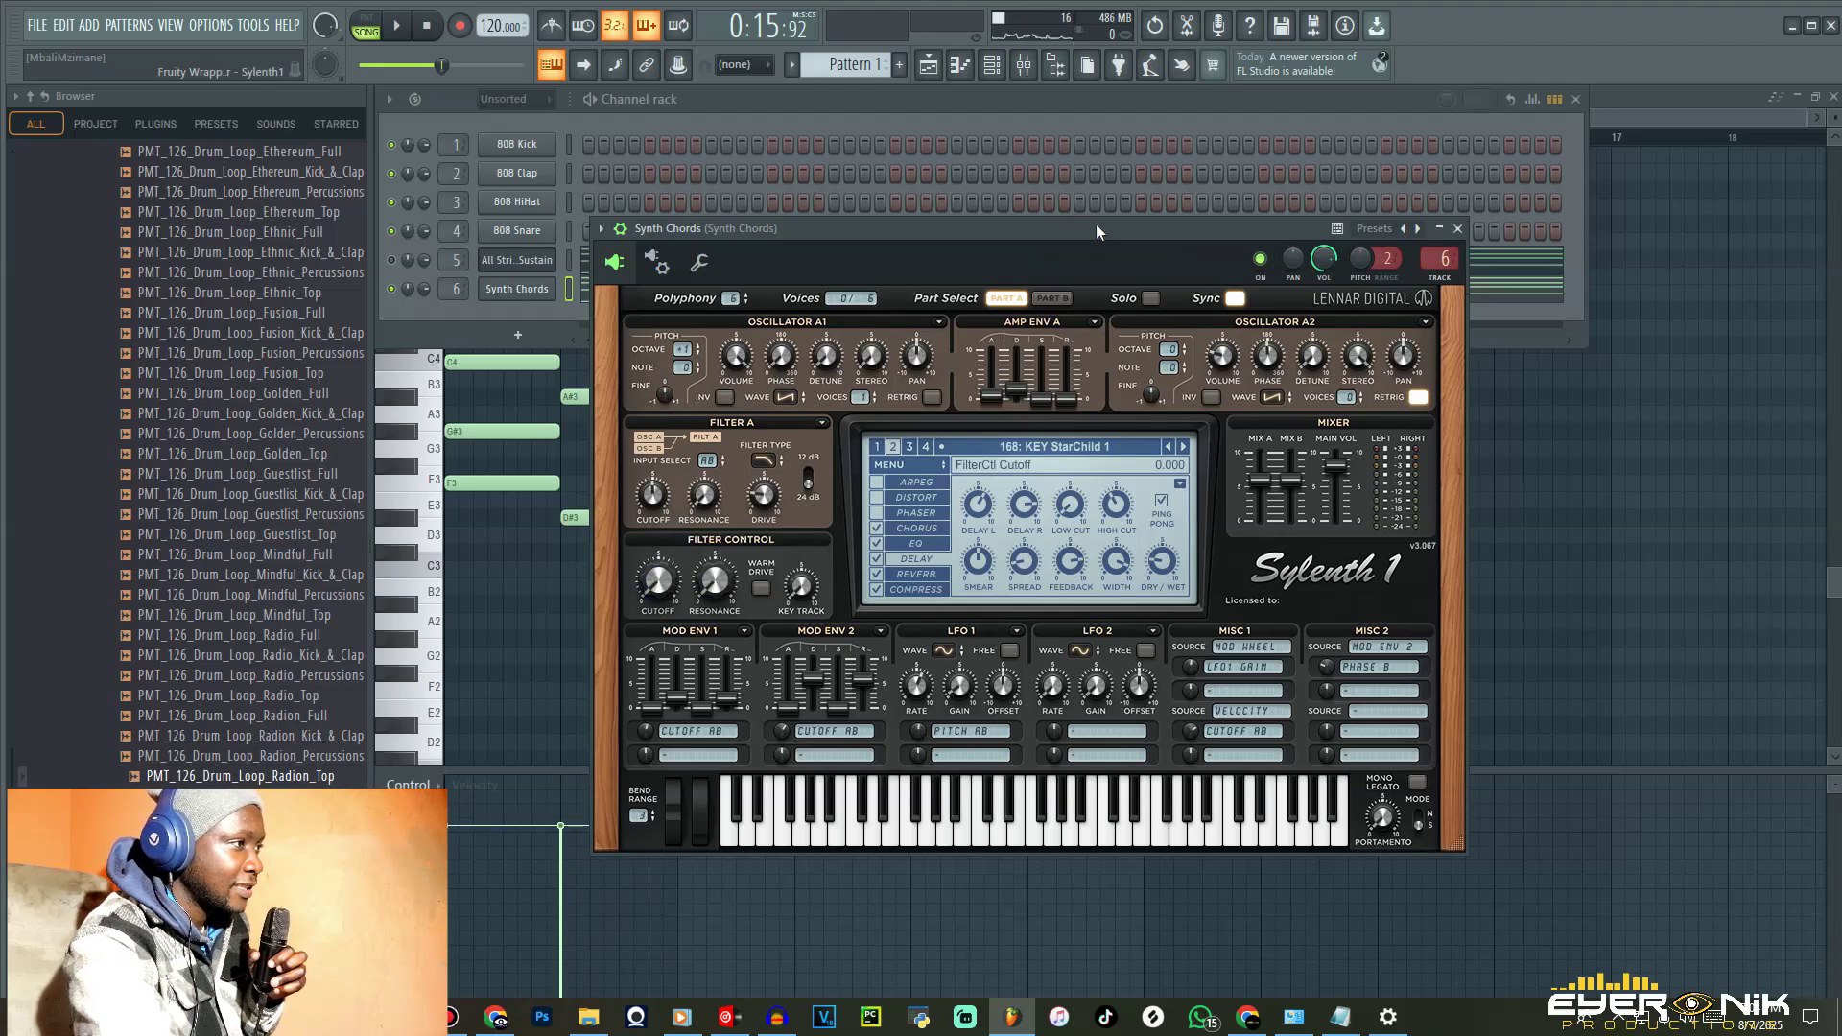
left_click_drag(1097, 230, 1136, 242)
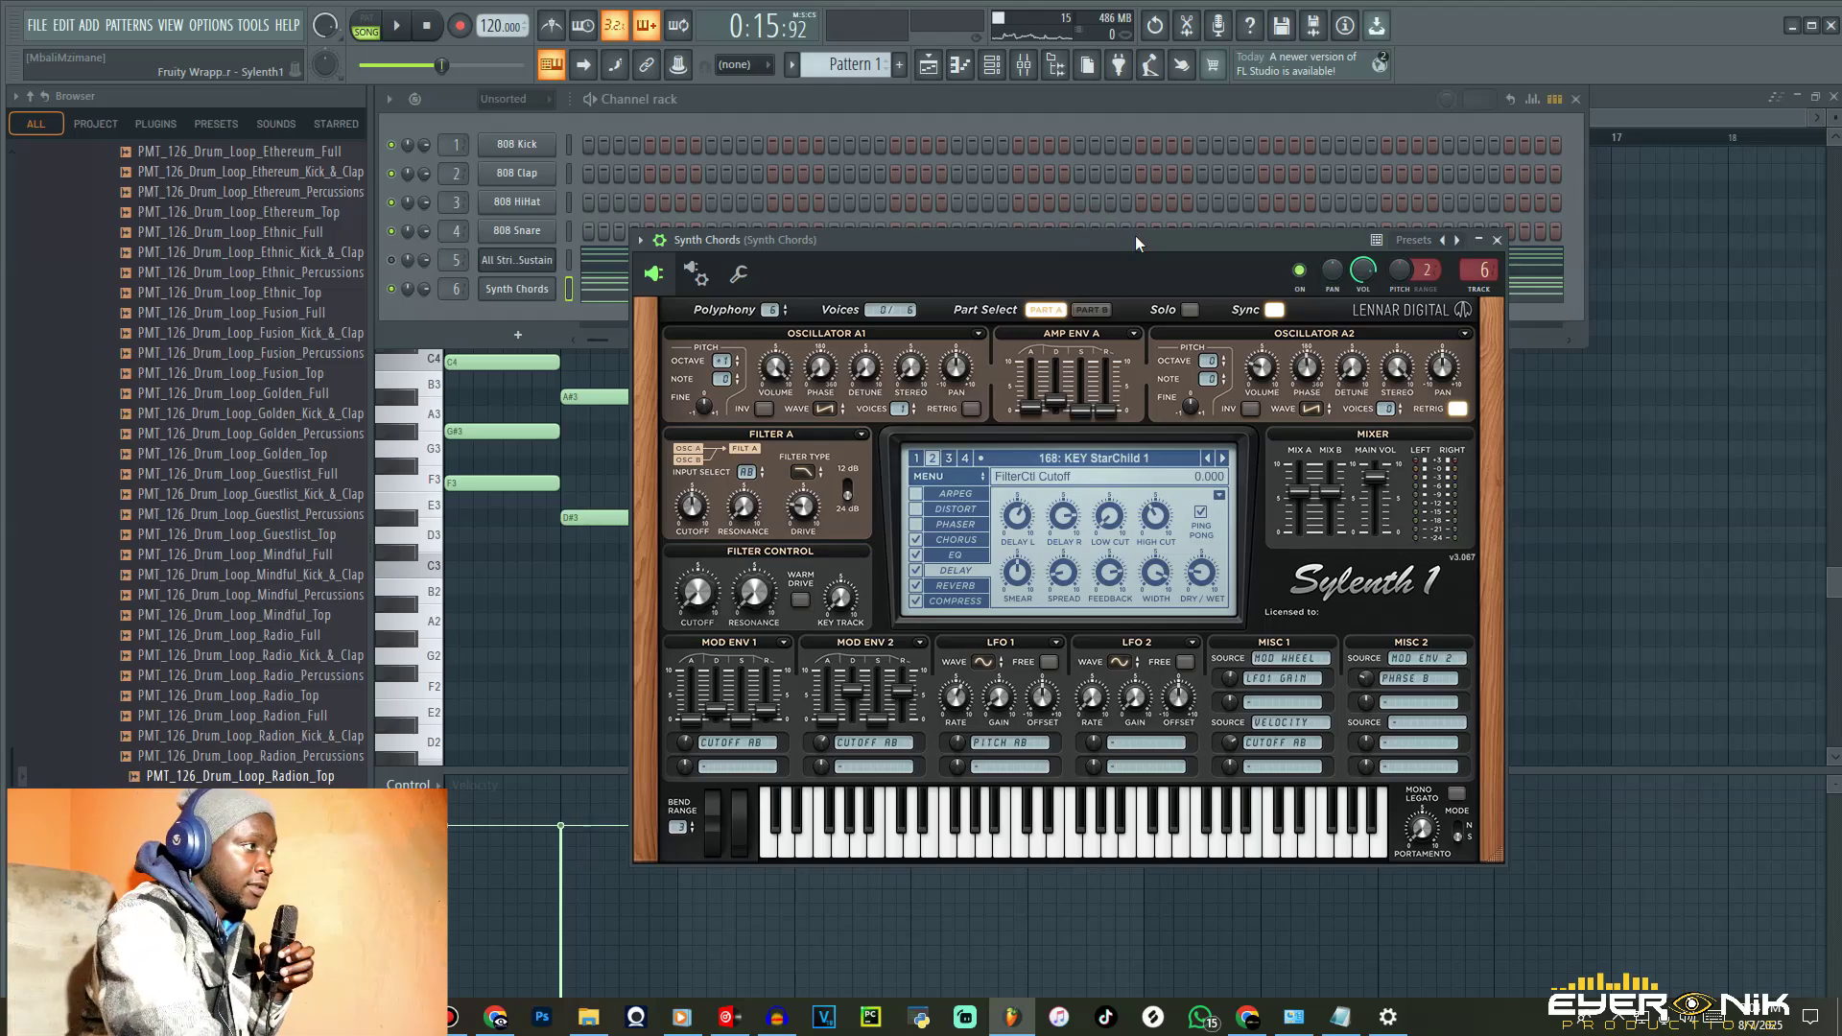
left_click_drag(700, 611, 702, 603)
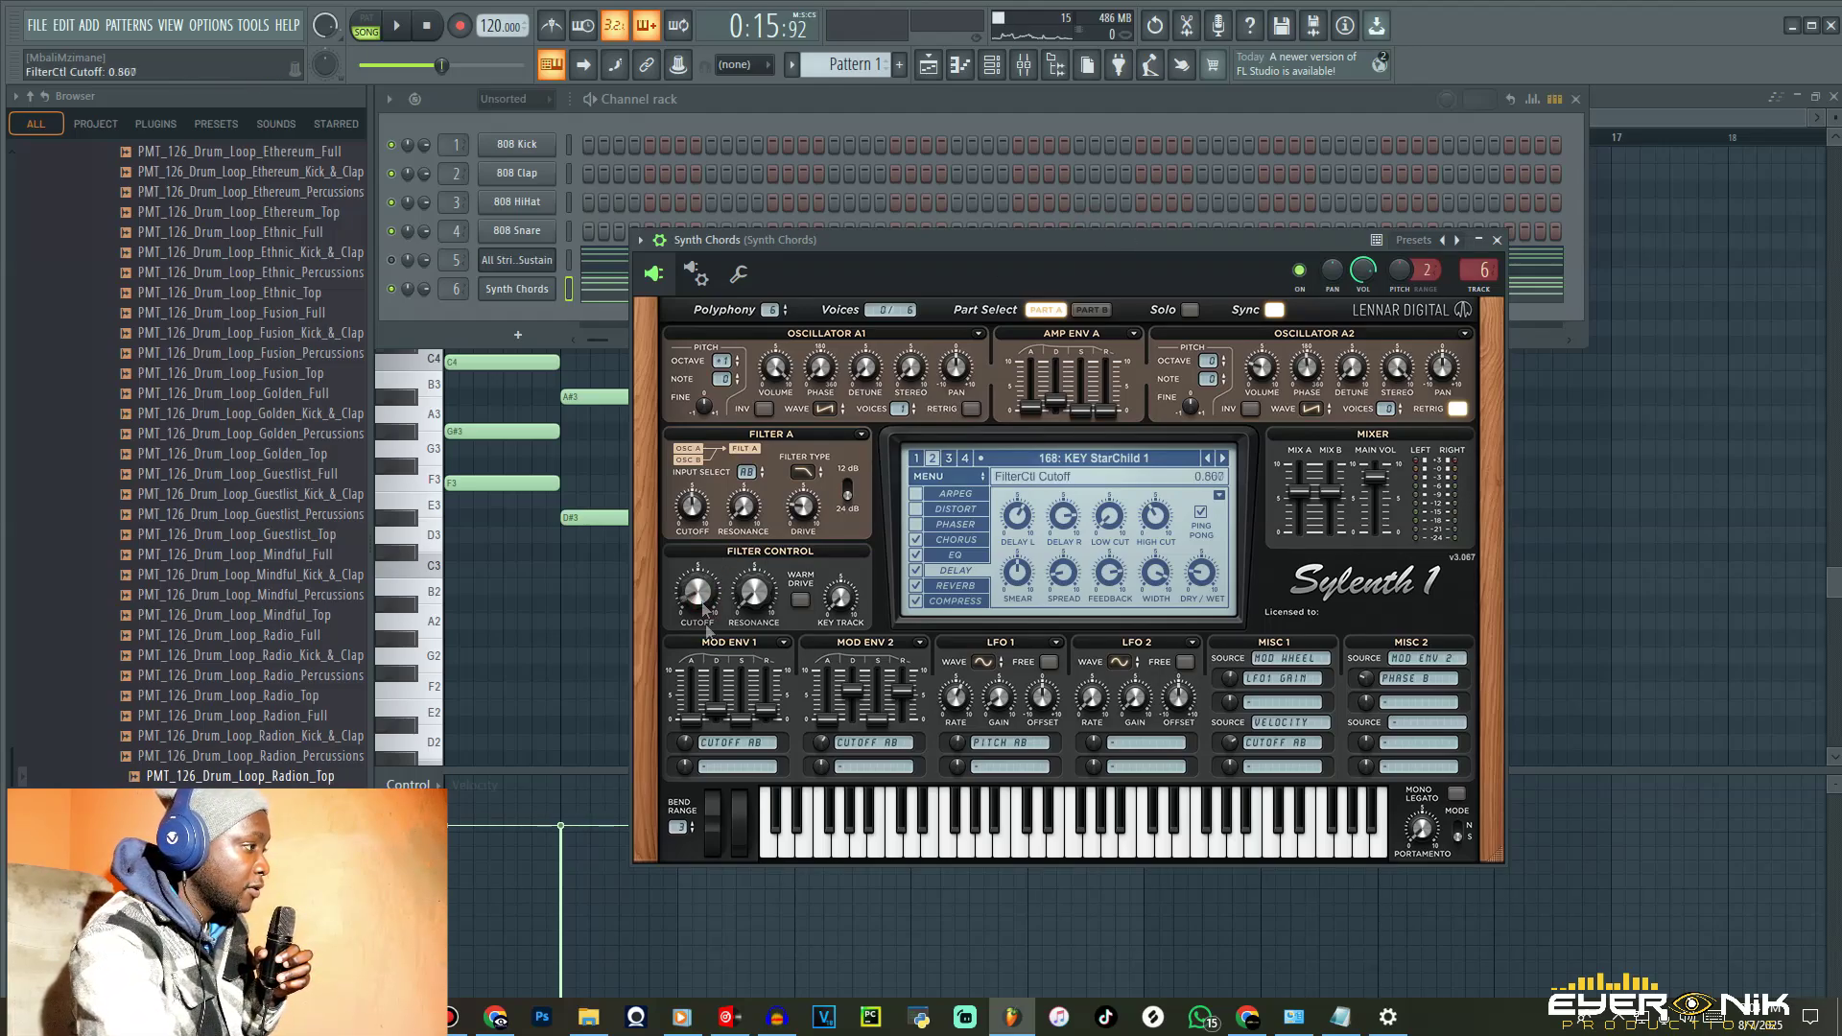
left_click(255, 28)
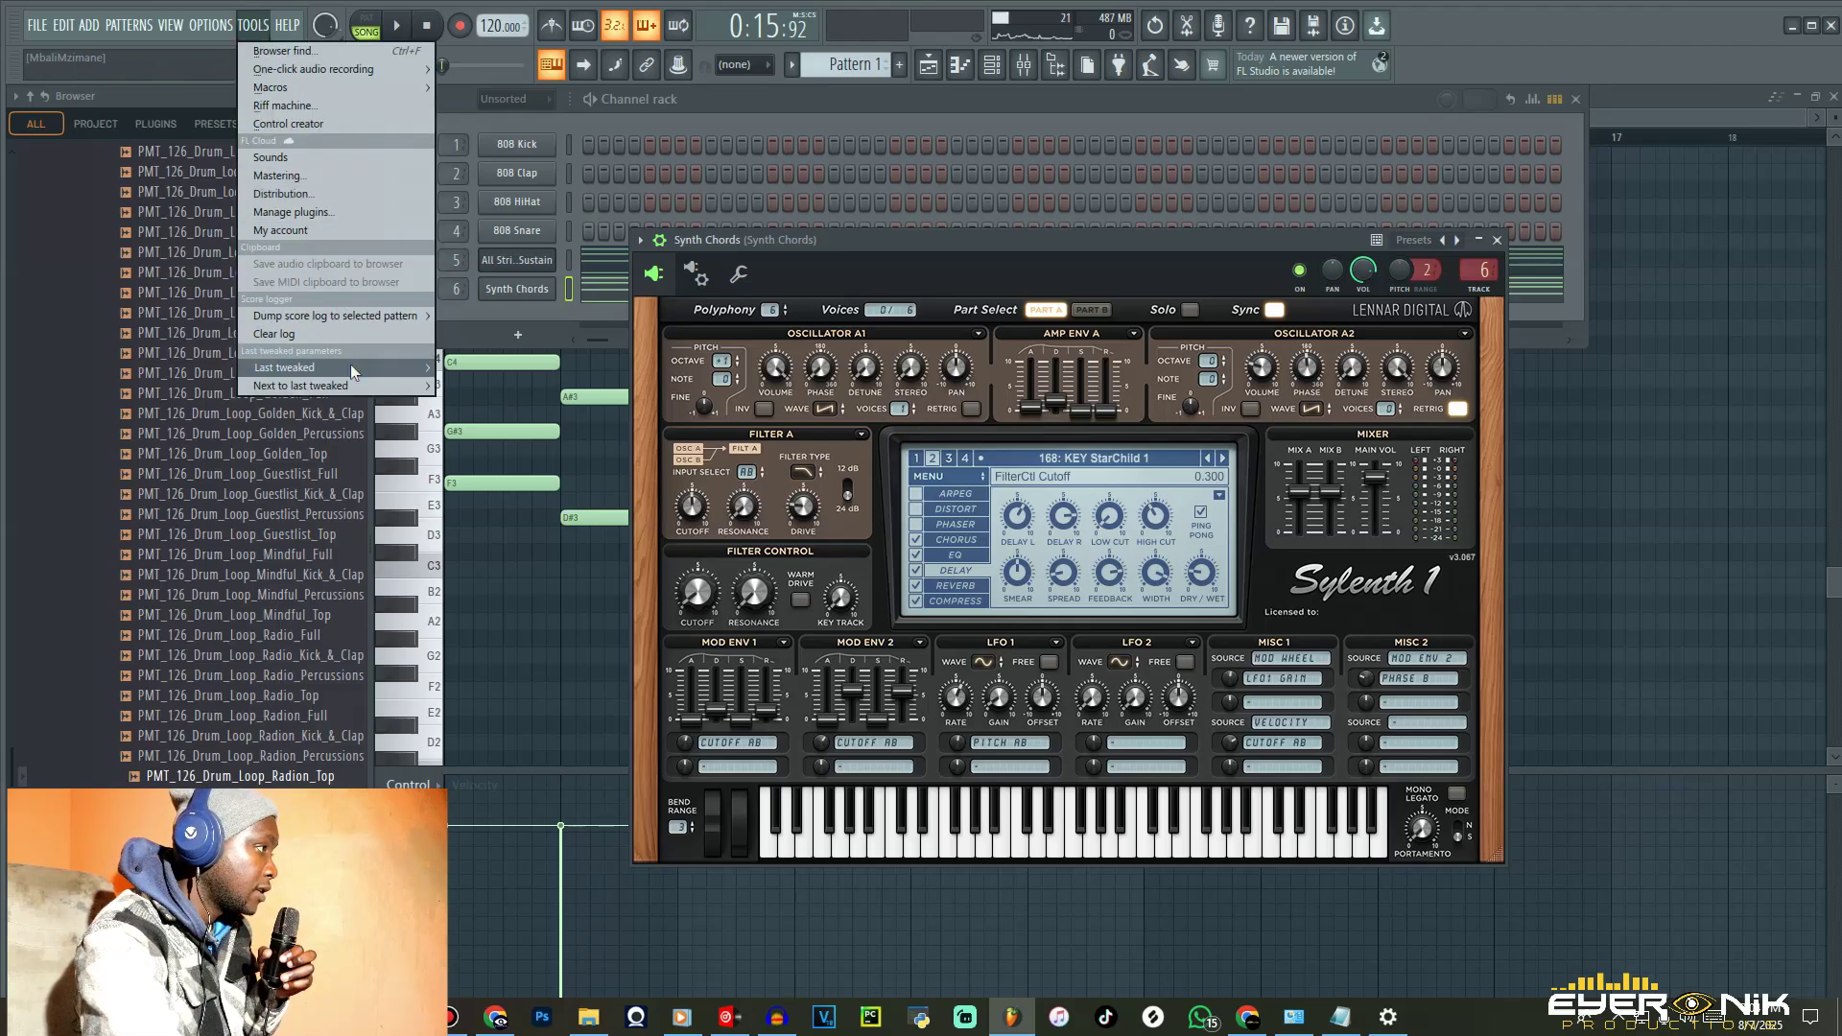
mouse_move(351, 370)
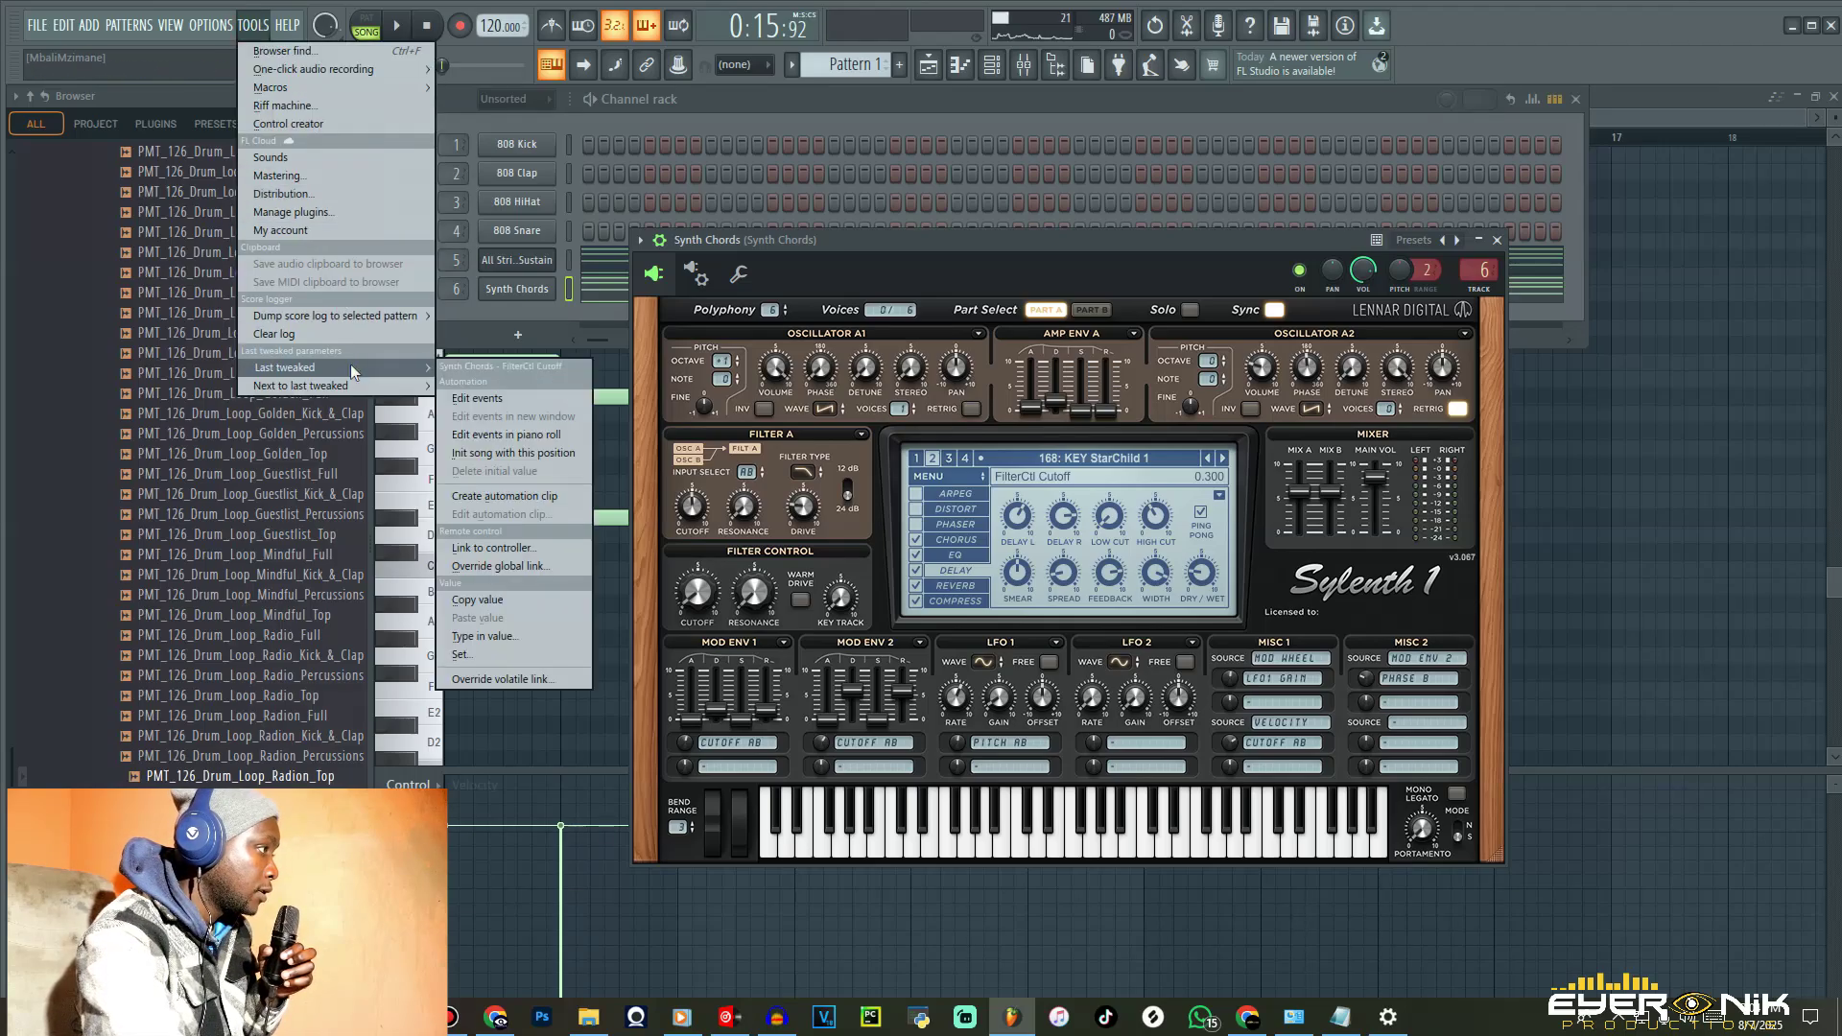
left_click(514, 497)
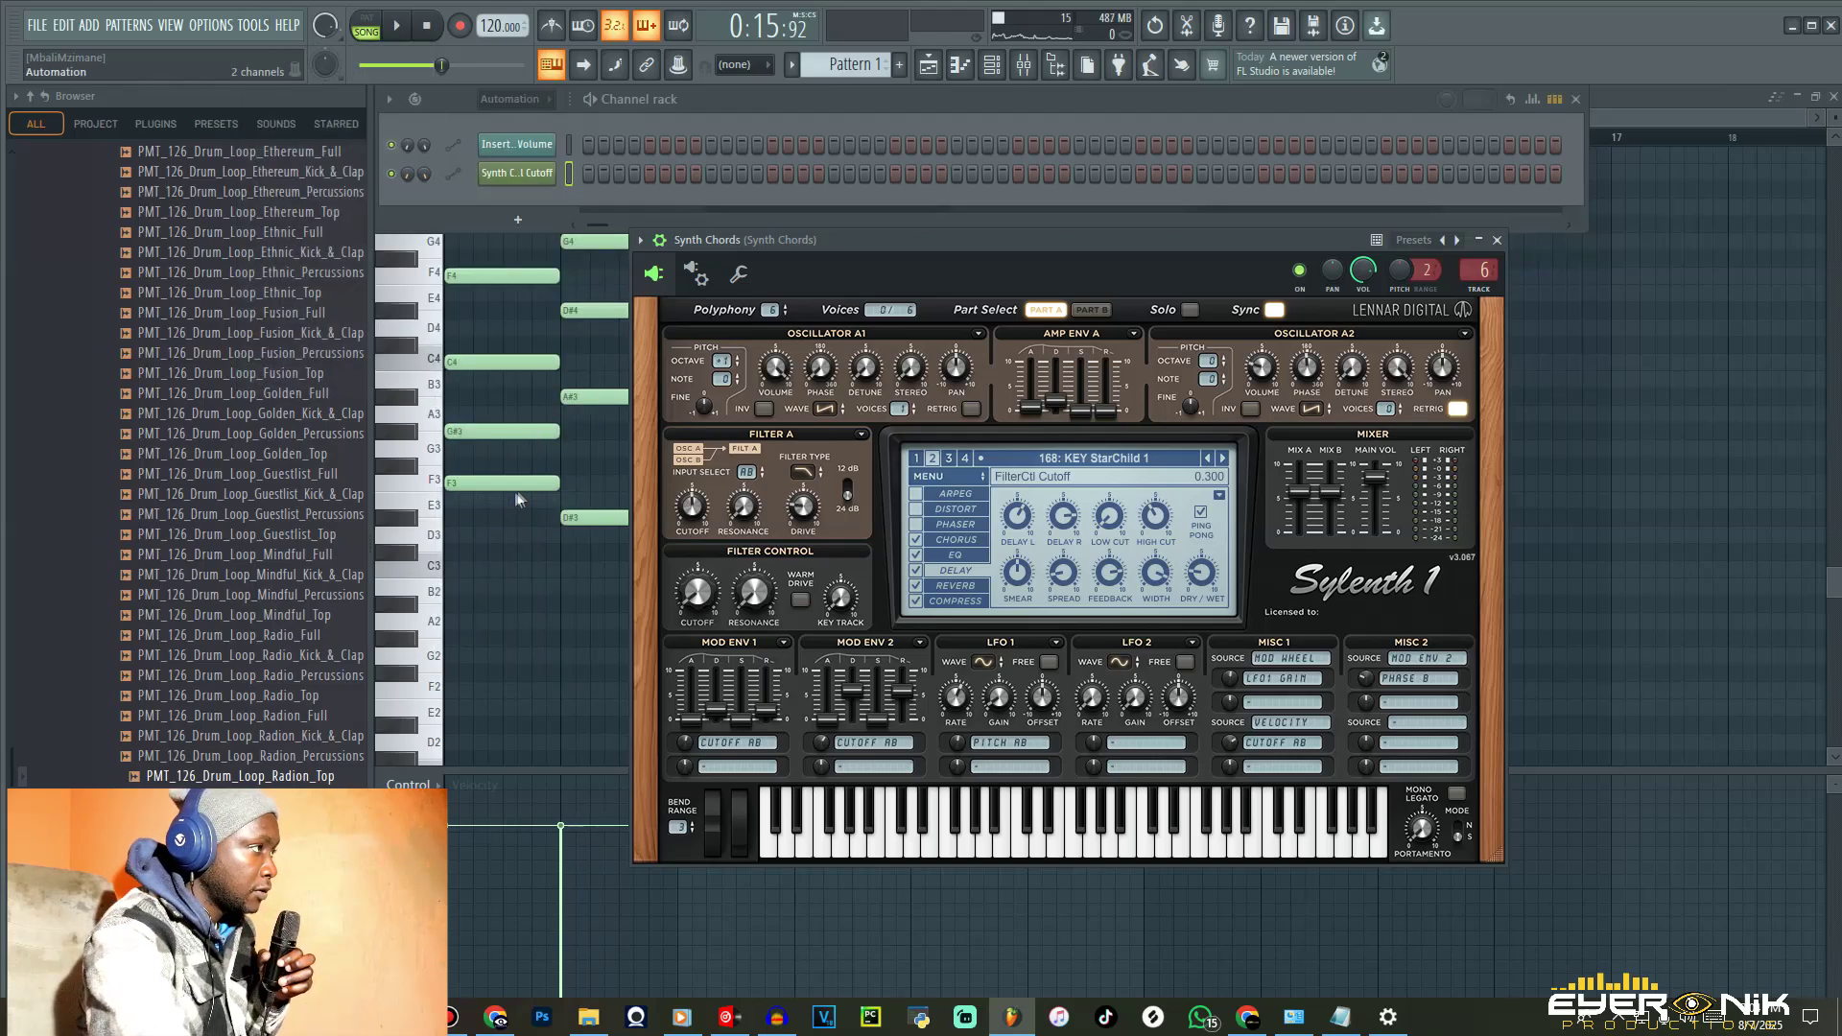
left_click(928, 64)
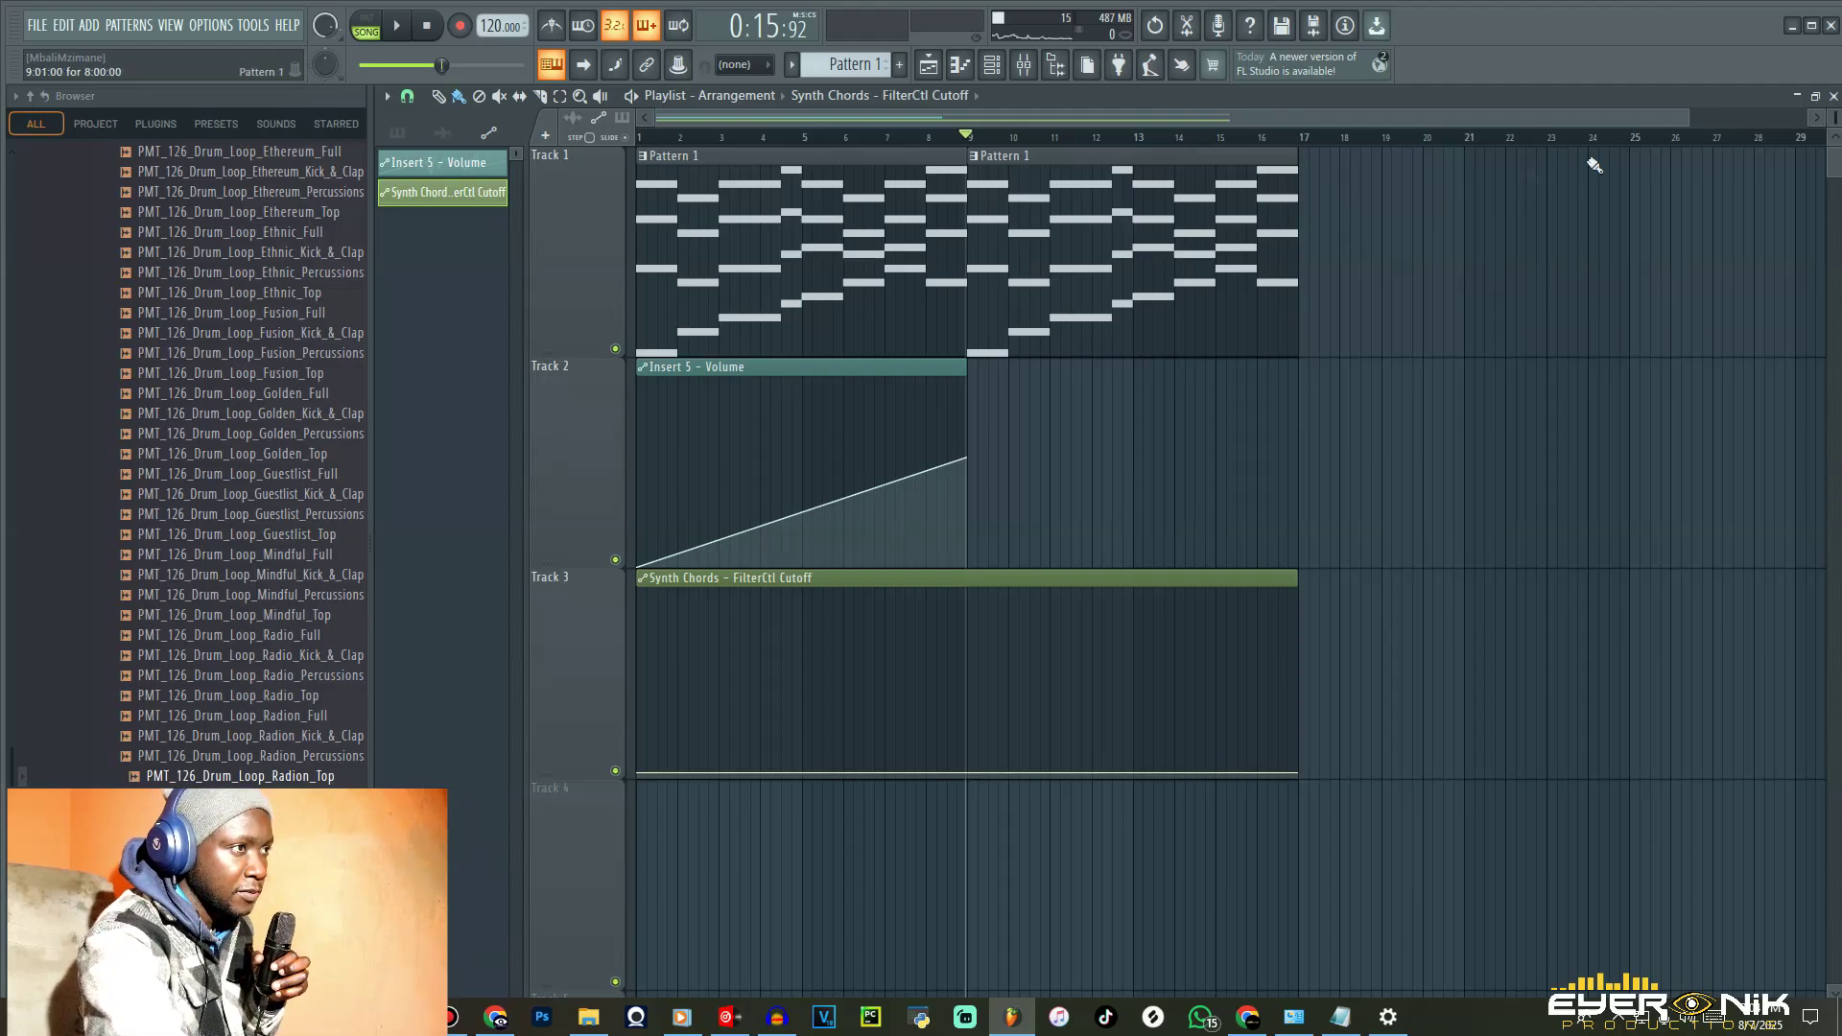
left_click_drag(1834, 118, 1835, 107)
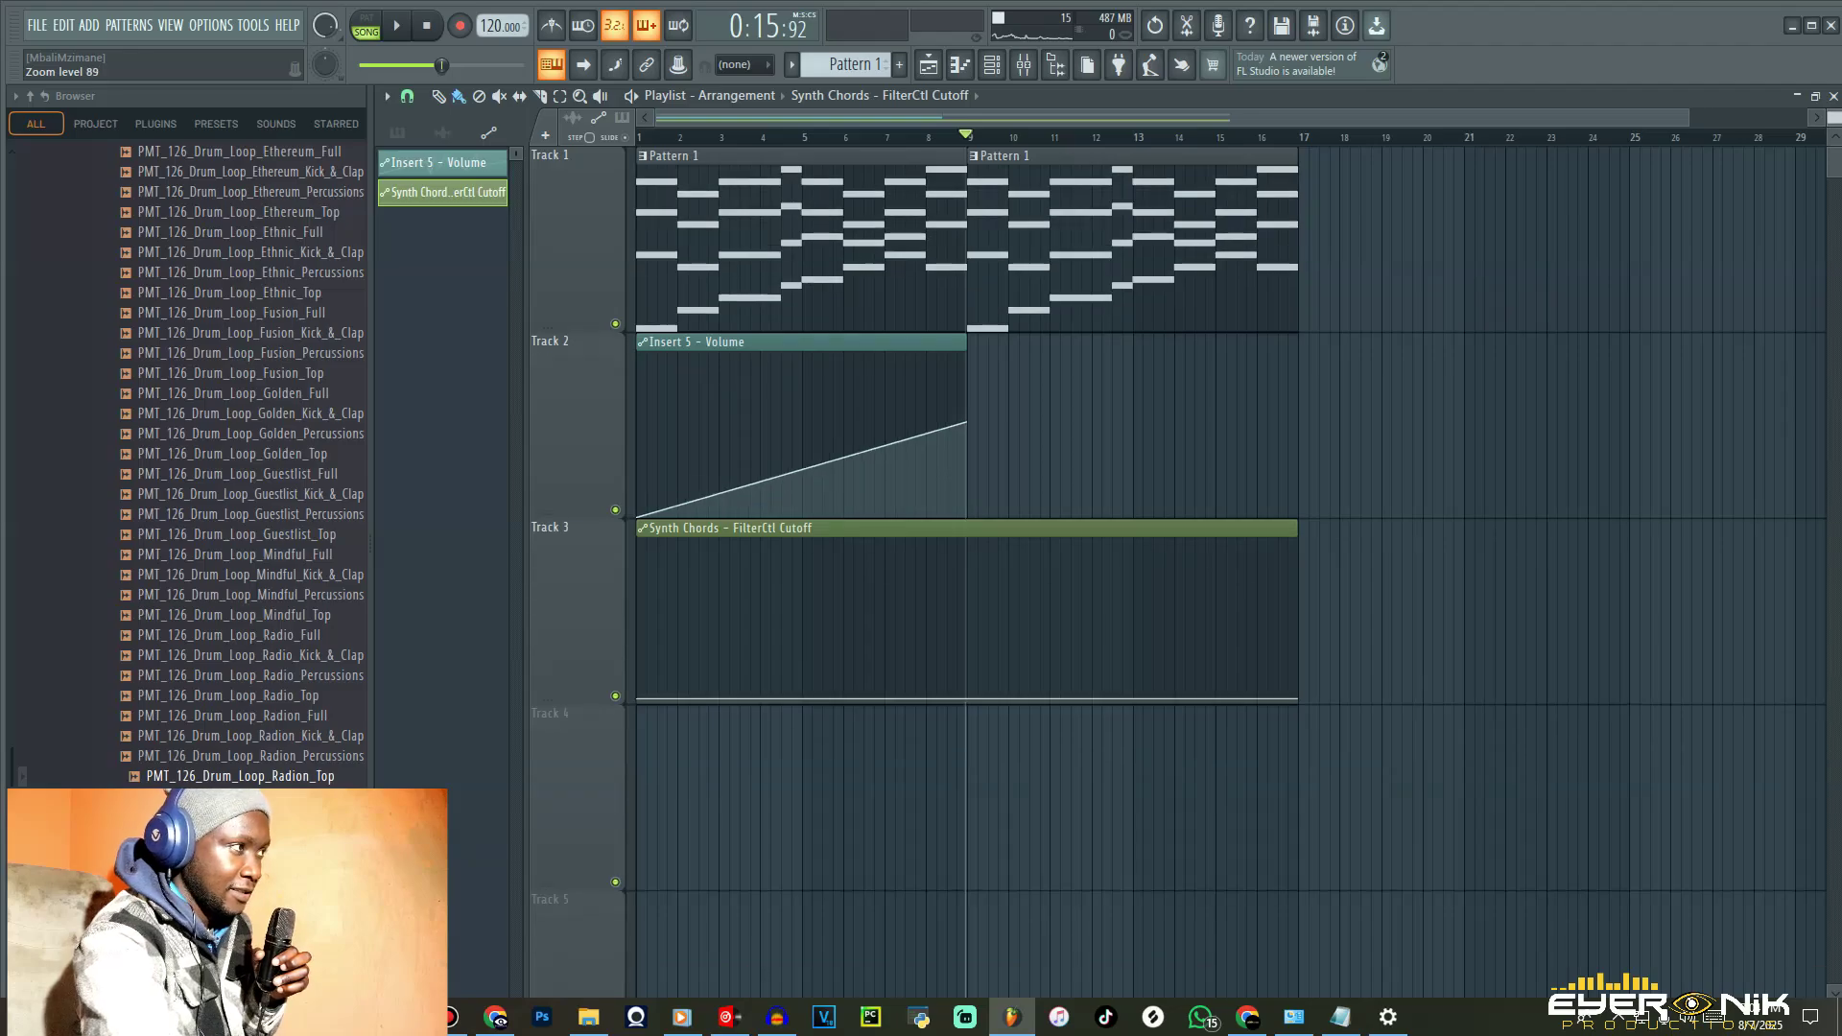
- Draw a zigzag curve in the Synth Chords FilterCtl Cutoff clip and play the song from the start with the synth window alongside
left_click(992, 64)
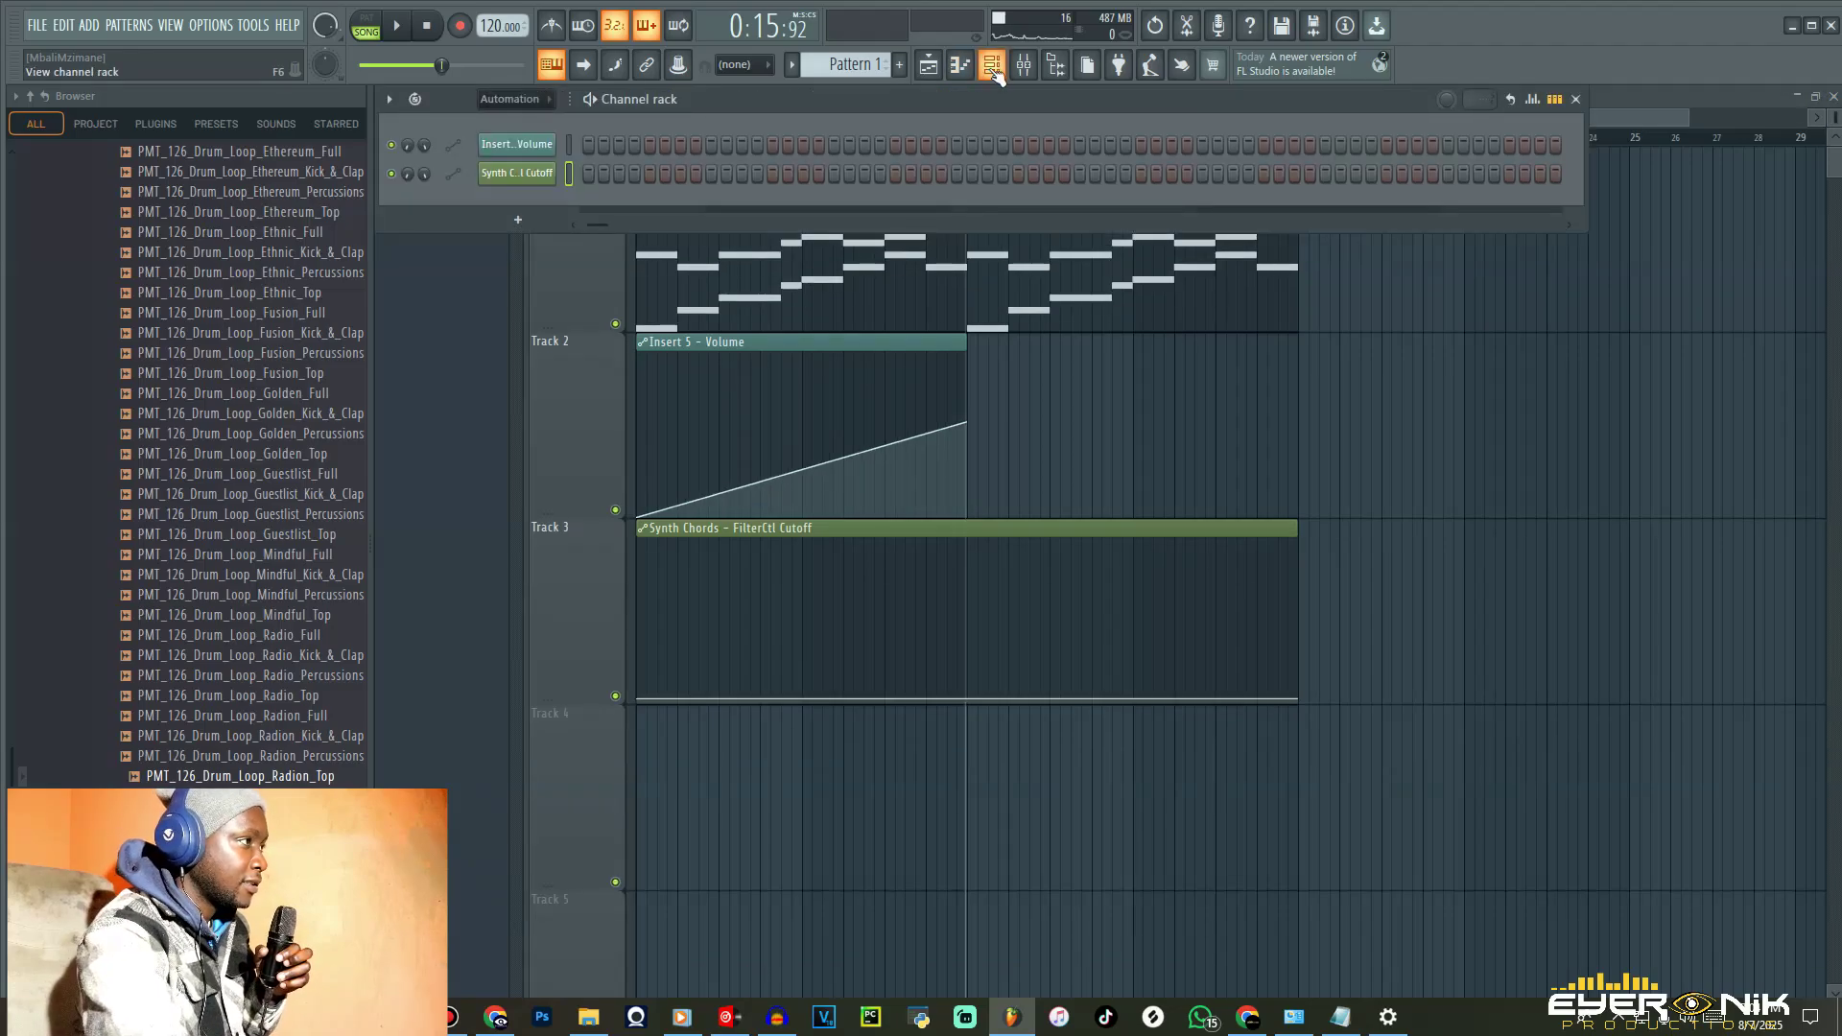
left_click(927, 65)
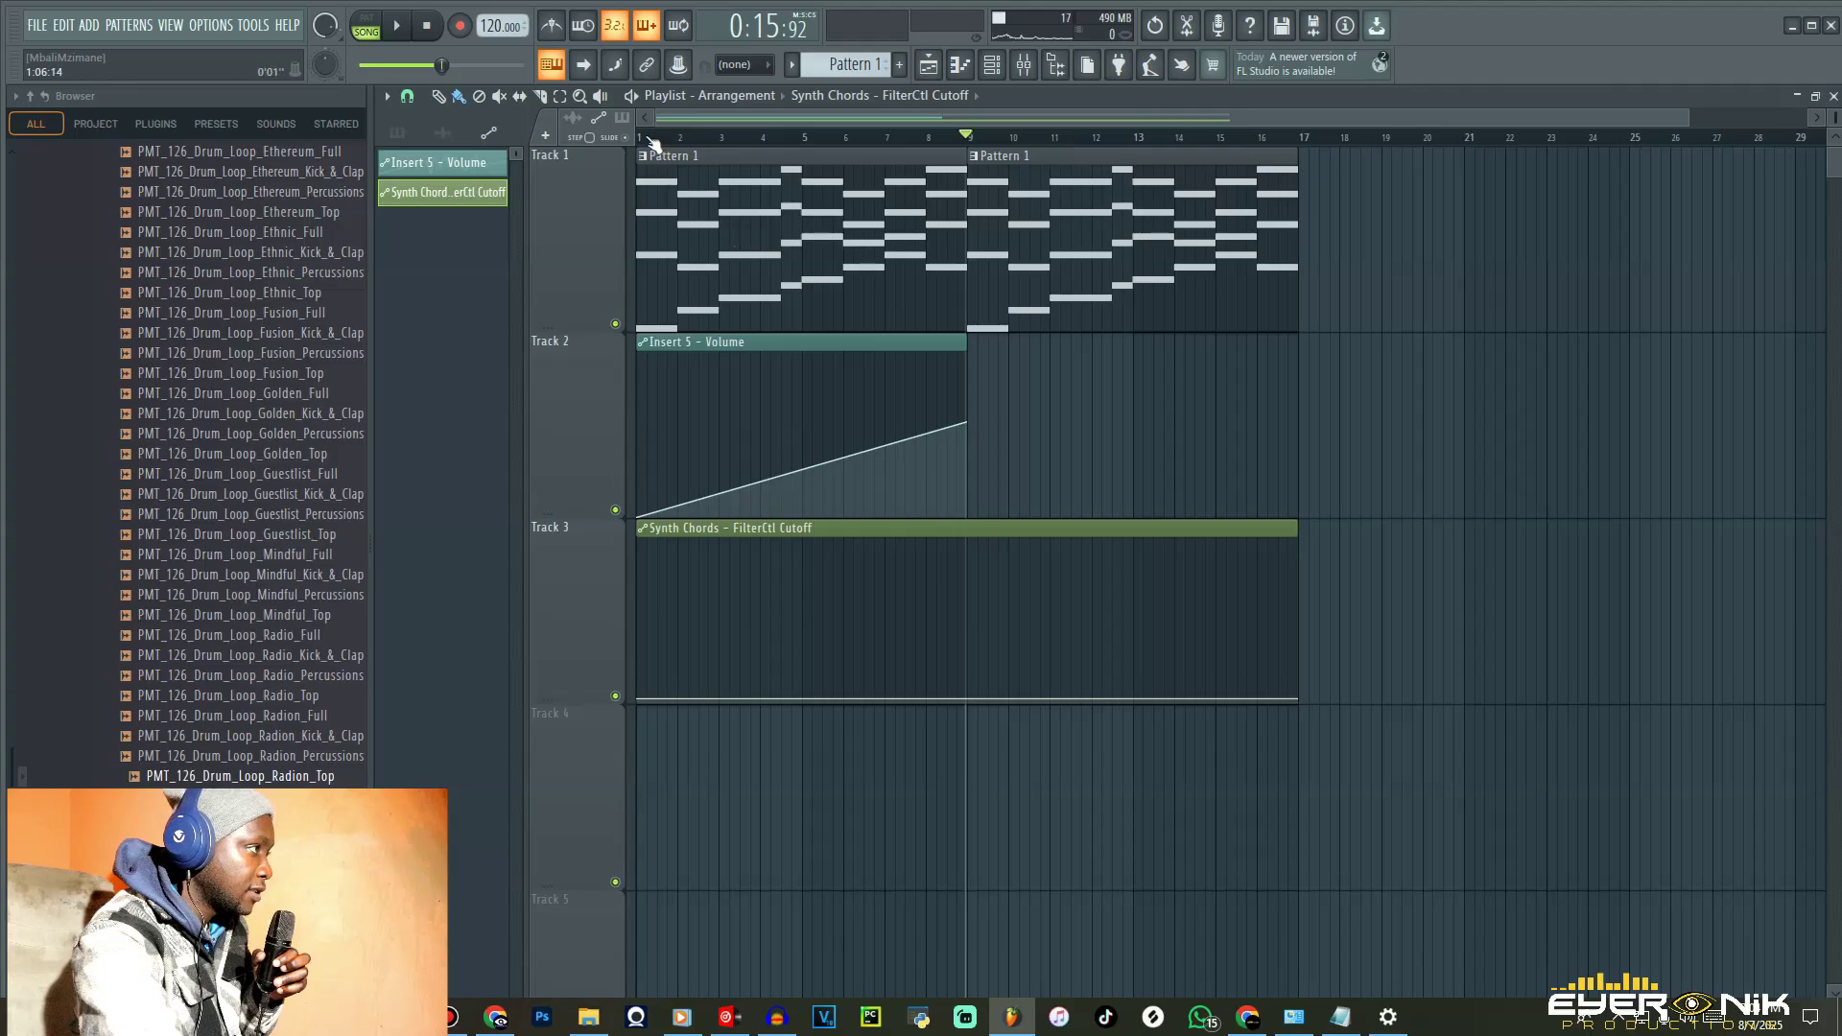
left_click(652, 142)
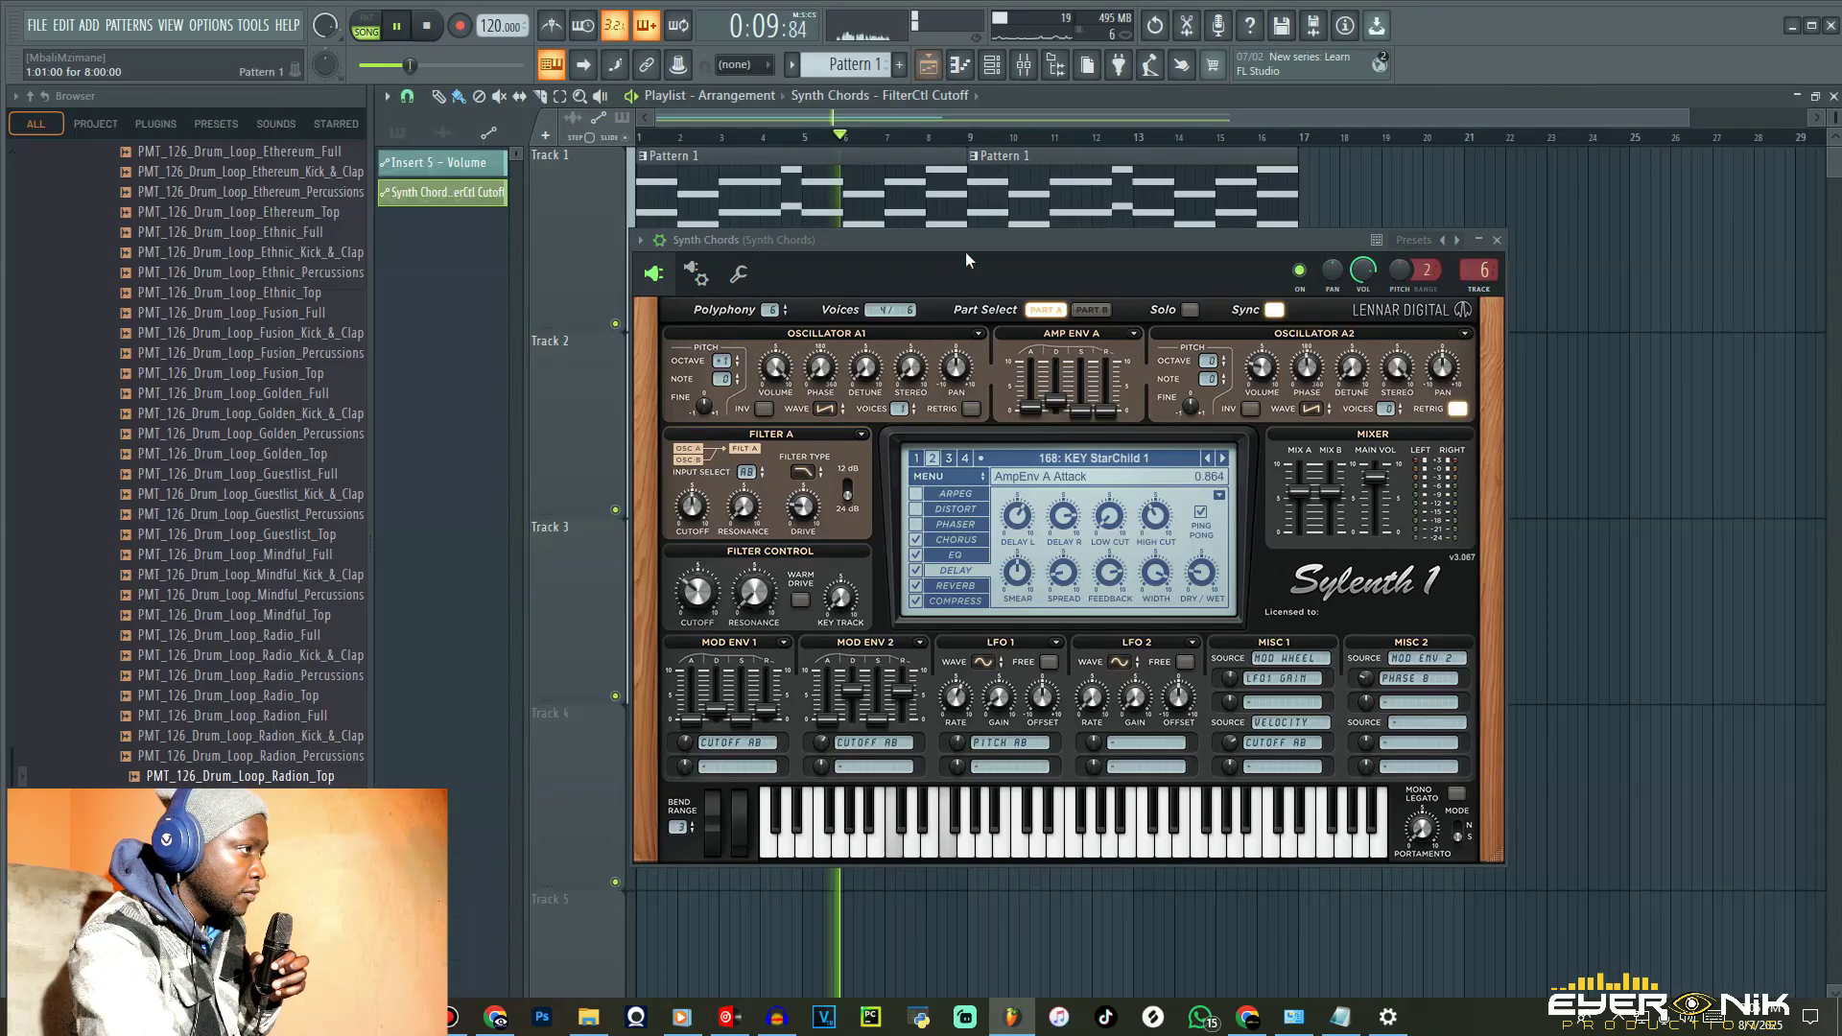
left_click_drag(966, 251, 1391, 324)
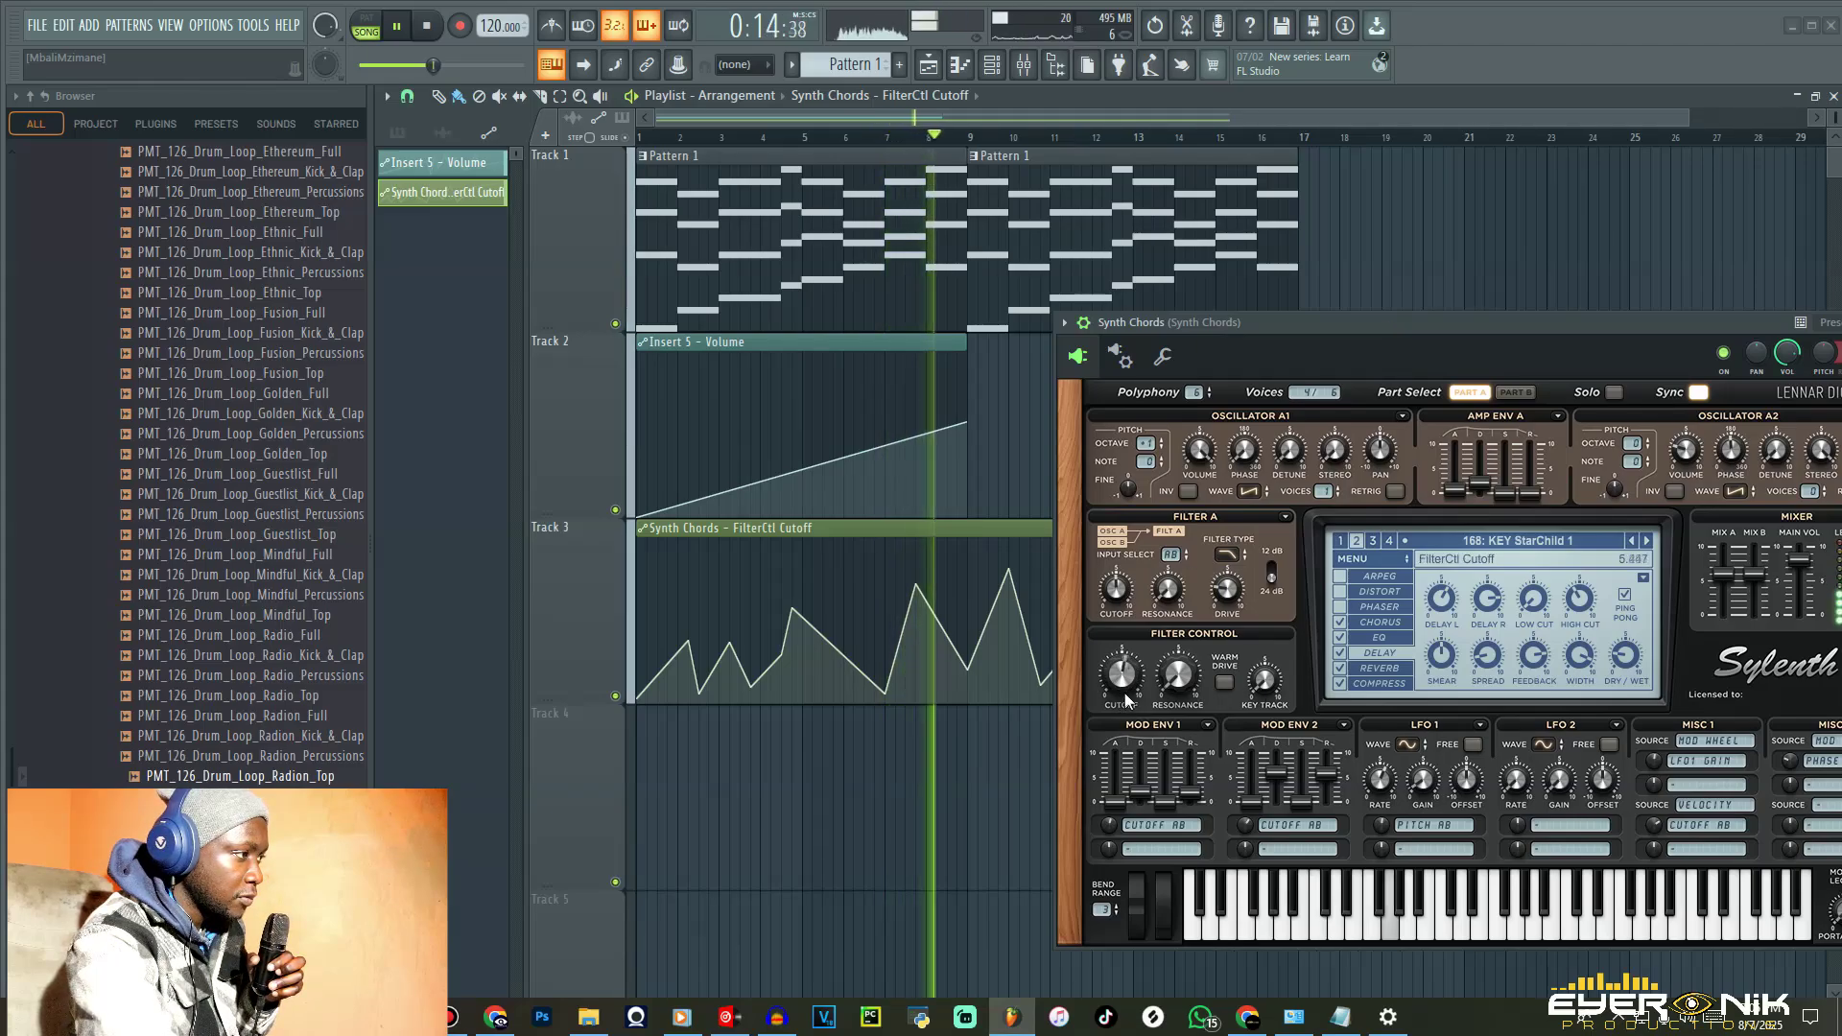
mouse_move(974, 654)
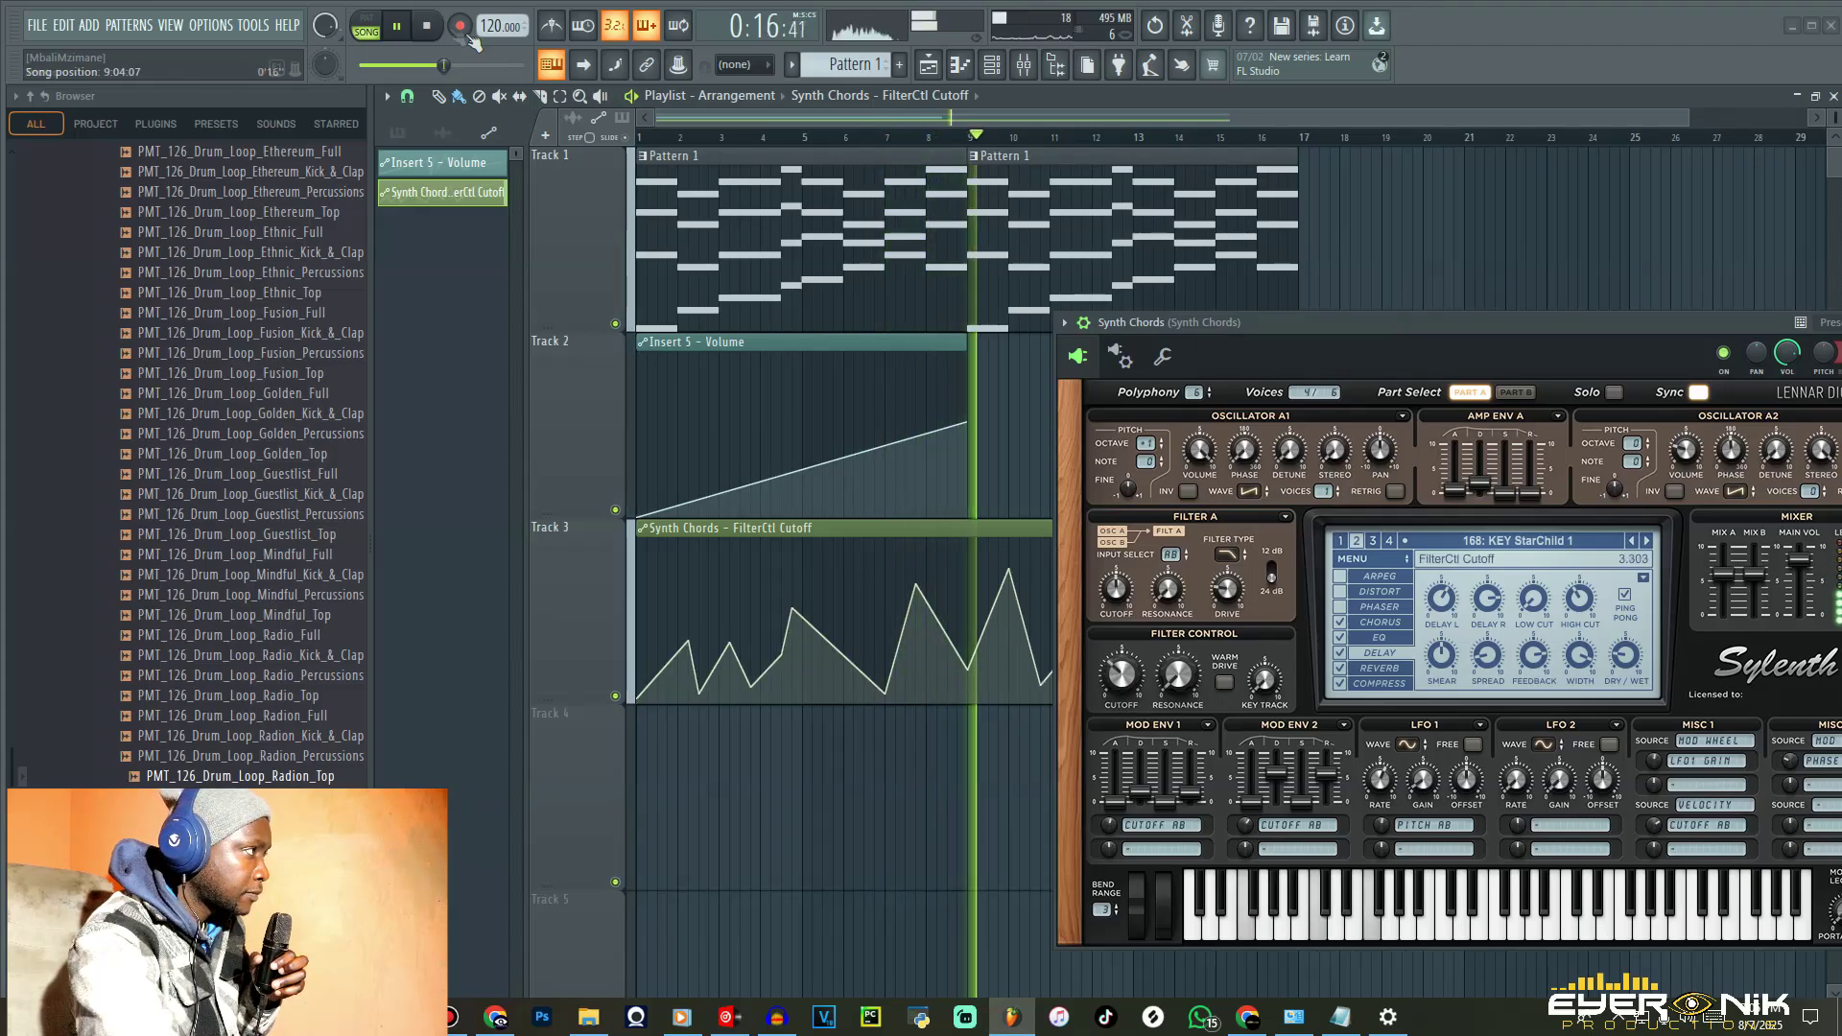
left_click(429, 26)
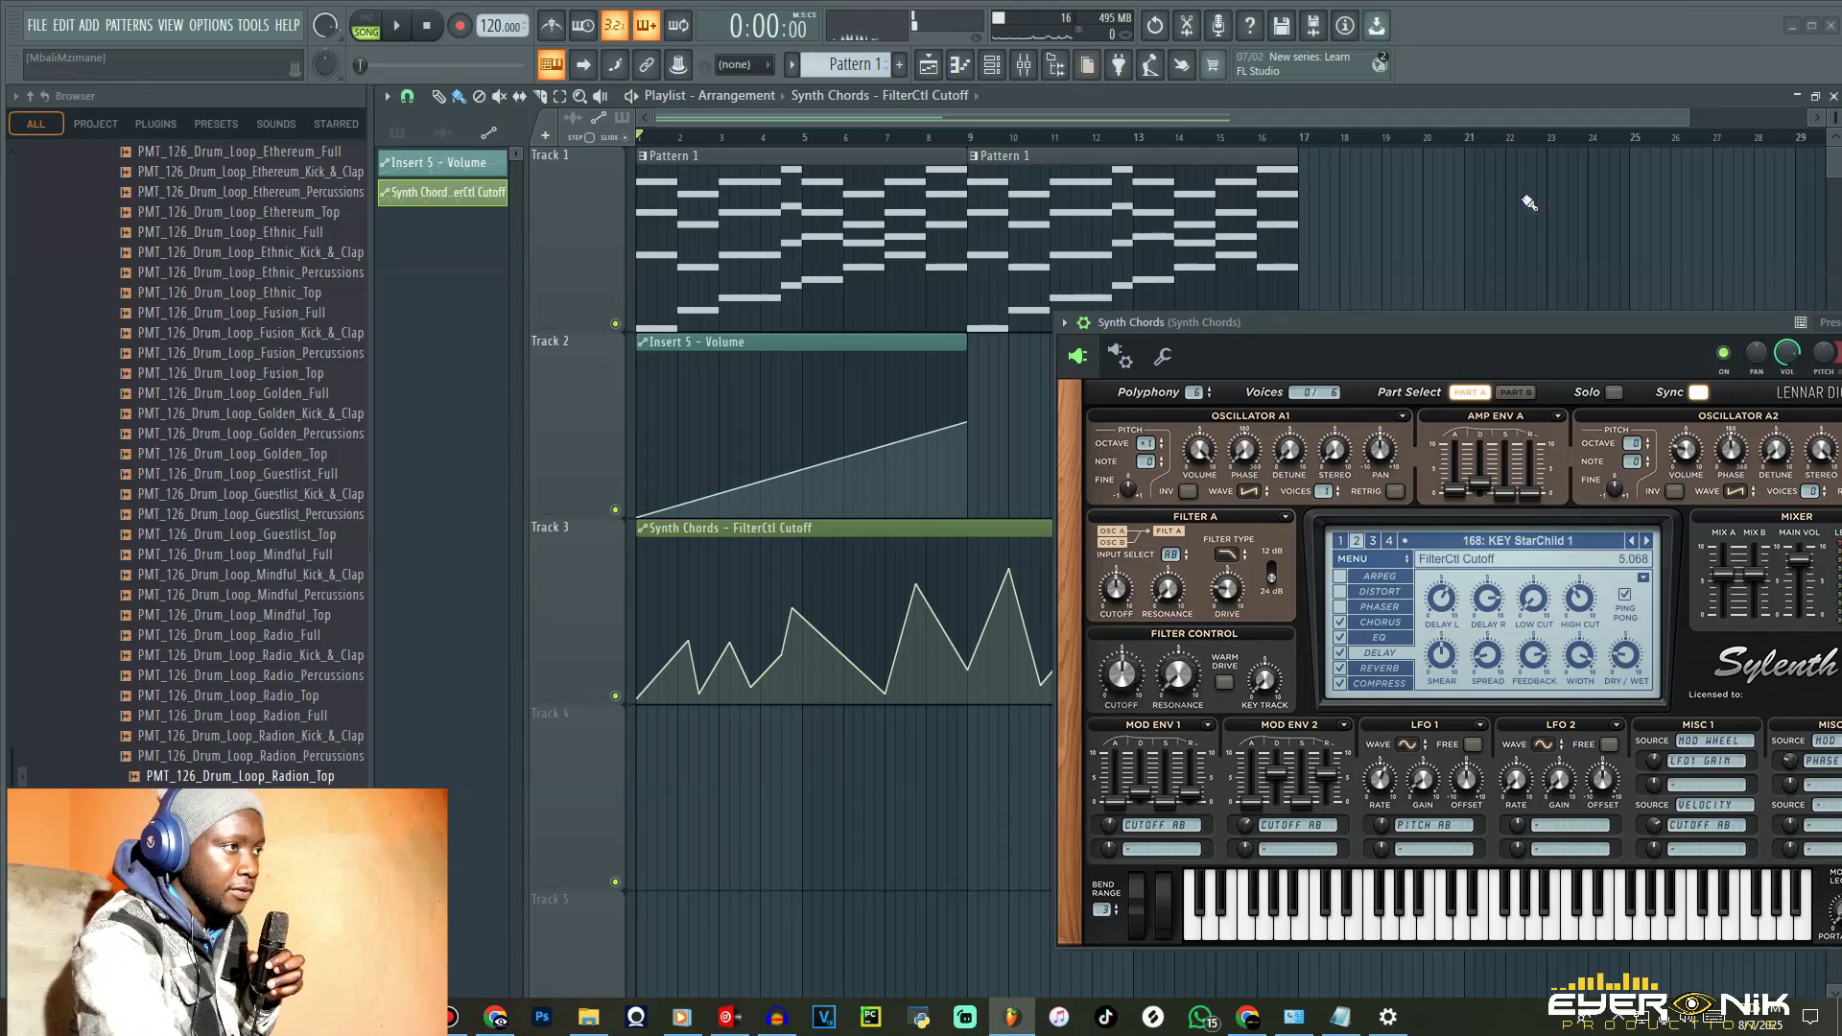
- Reduce the playlist's track height and move the Synth Chords window fully into view below the clips
left_click_drag(1624, 345, 1143, 359)
left_click_drag(1838, 120, 1838, 122)
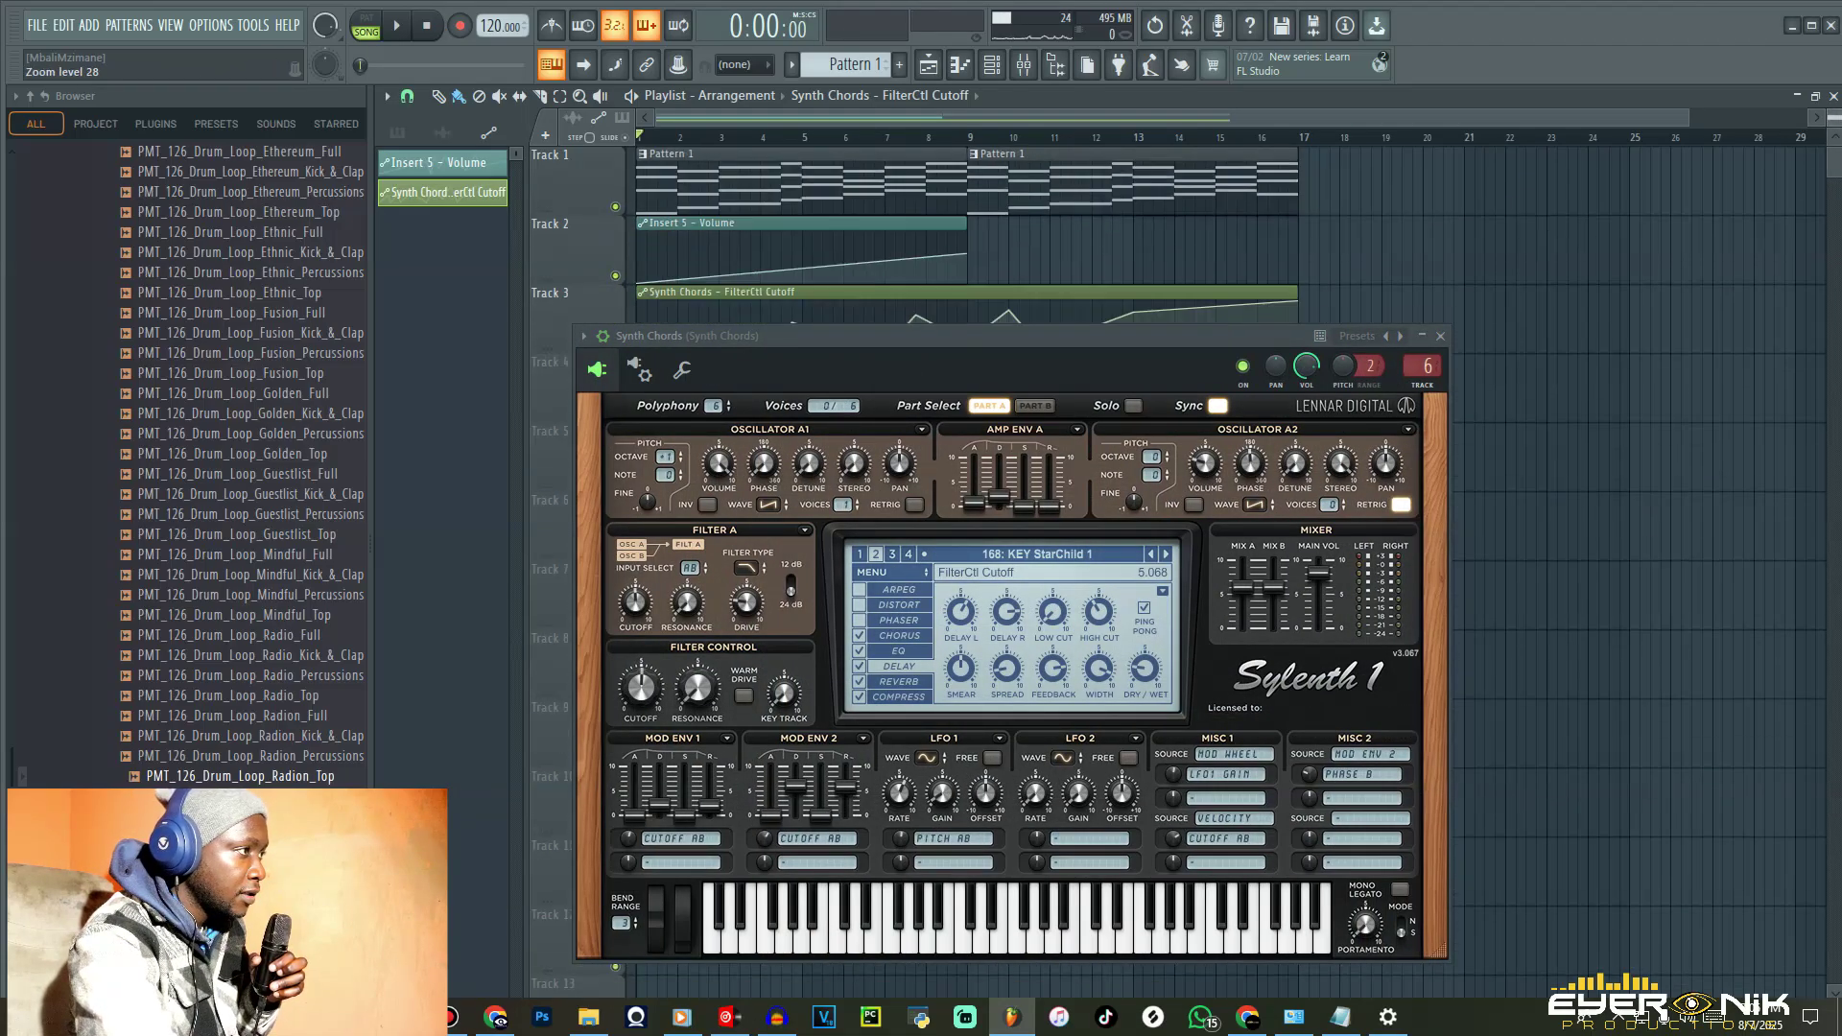
left_click_drag(980, 336, 1057, 332)
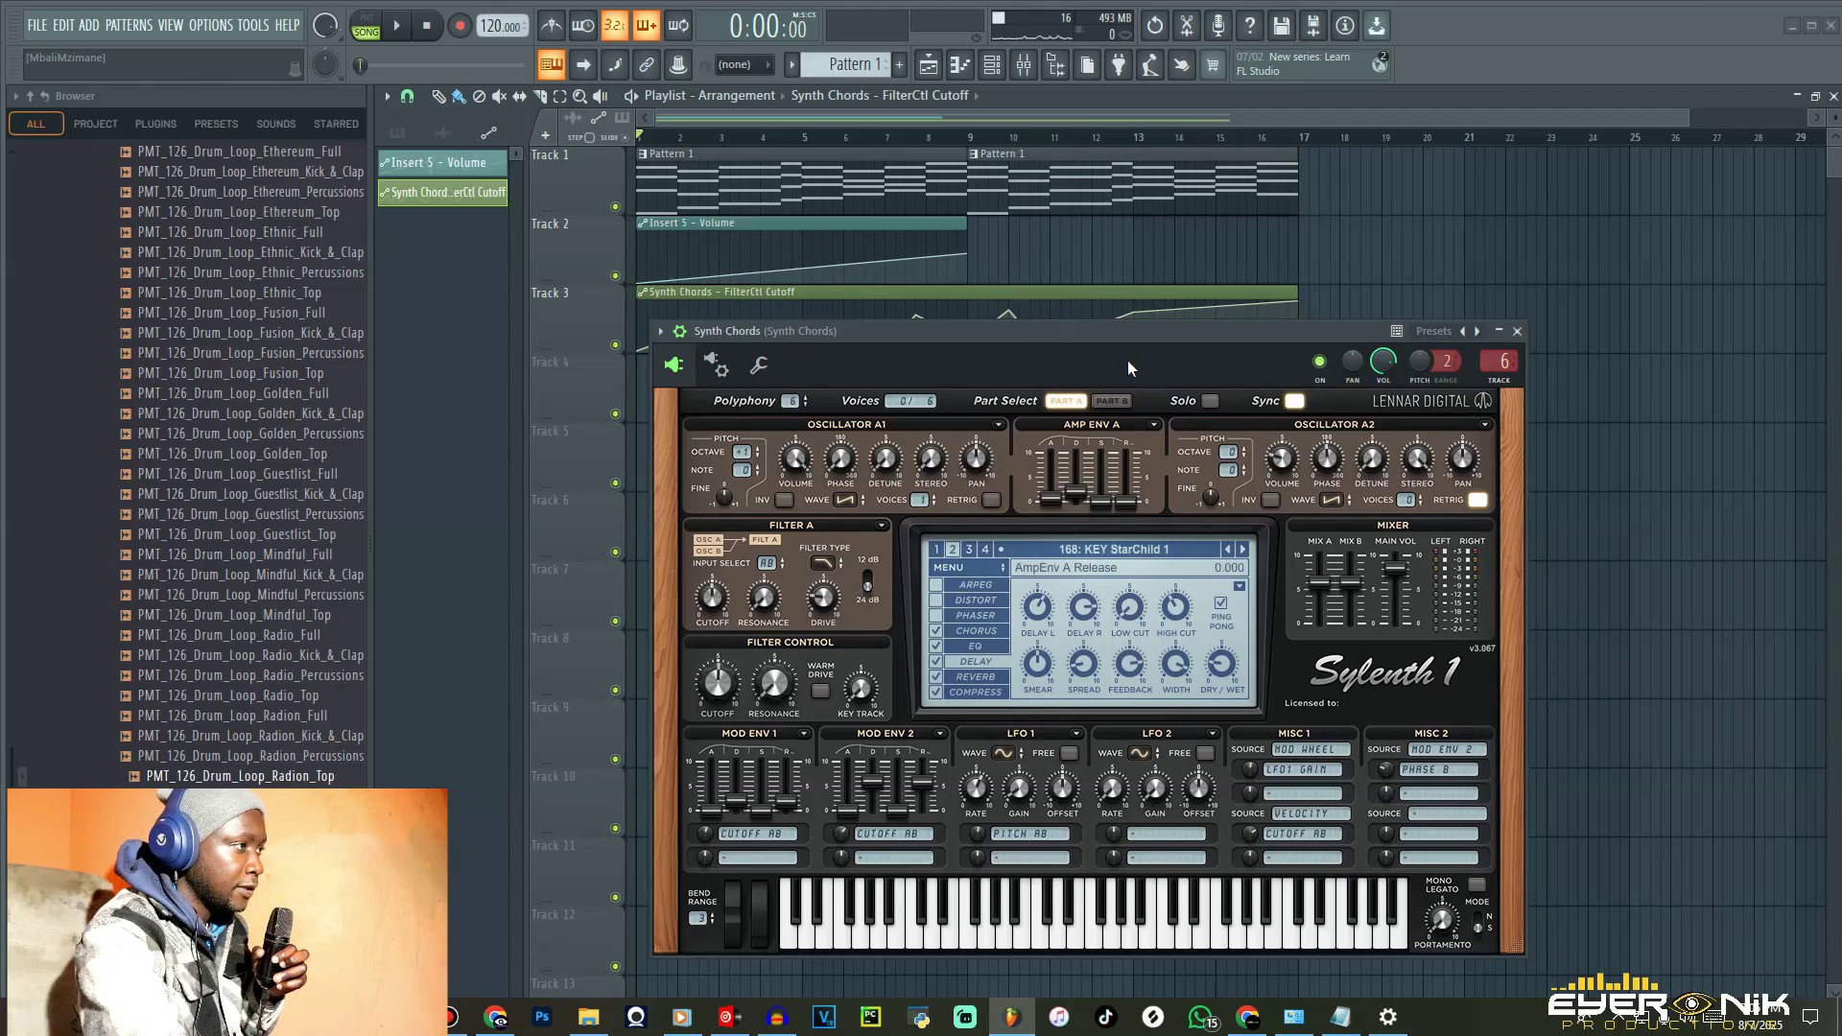
- Mute Track 3 with the FilterCtl Cutoff automation and start song playback with the Synth Chords window open
left_click_drag(1124, 335, 1183, 313)
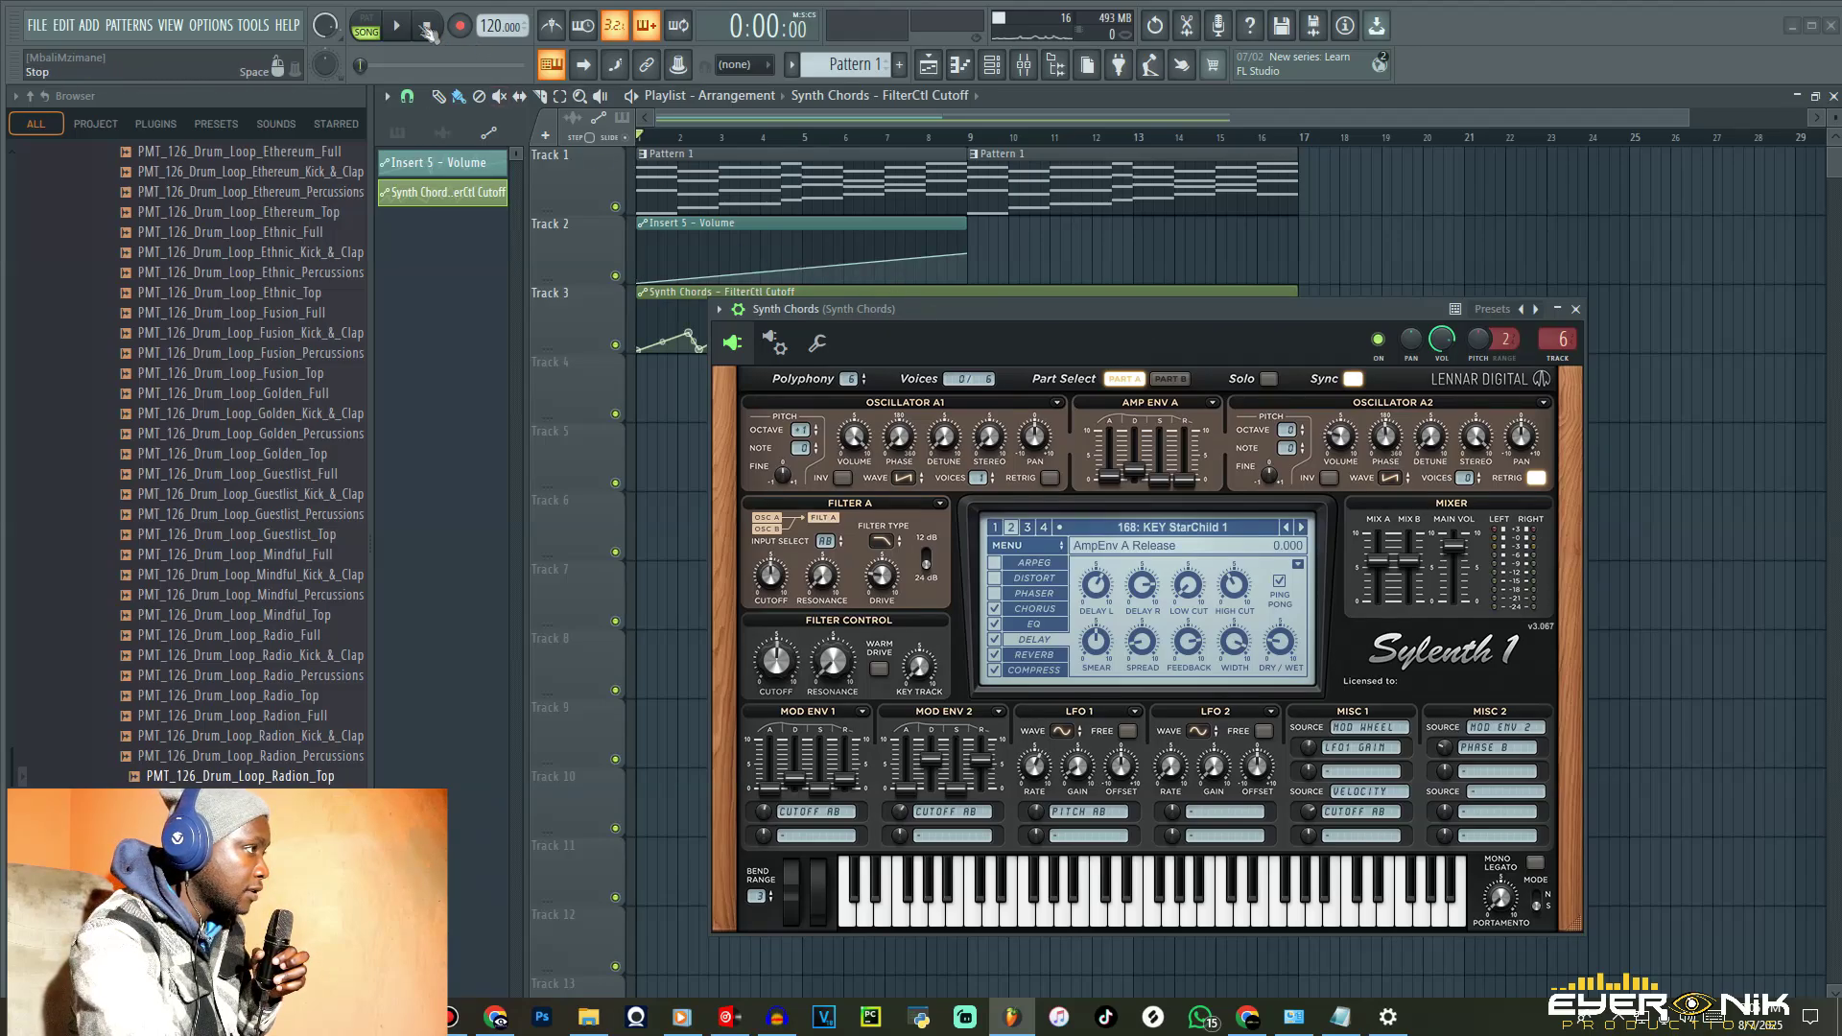
left_click(616, 345)
key("space")
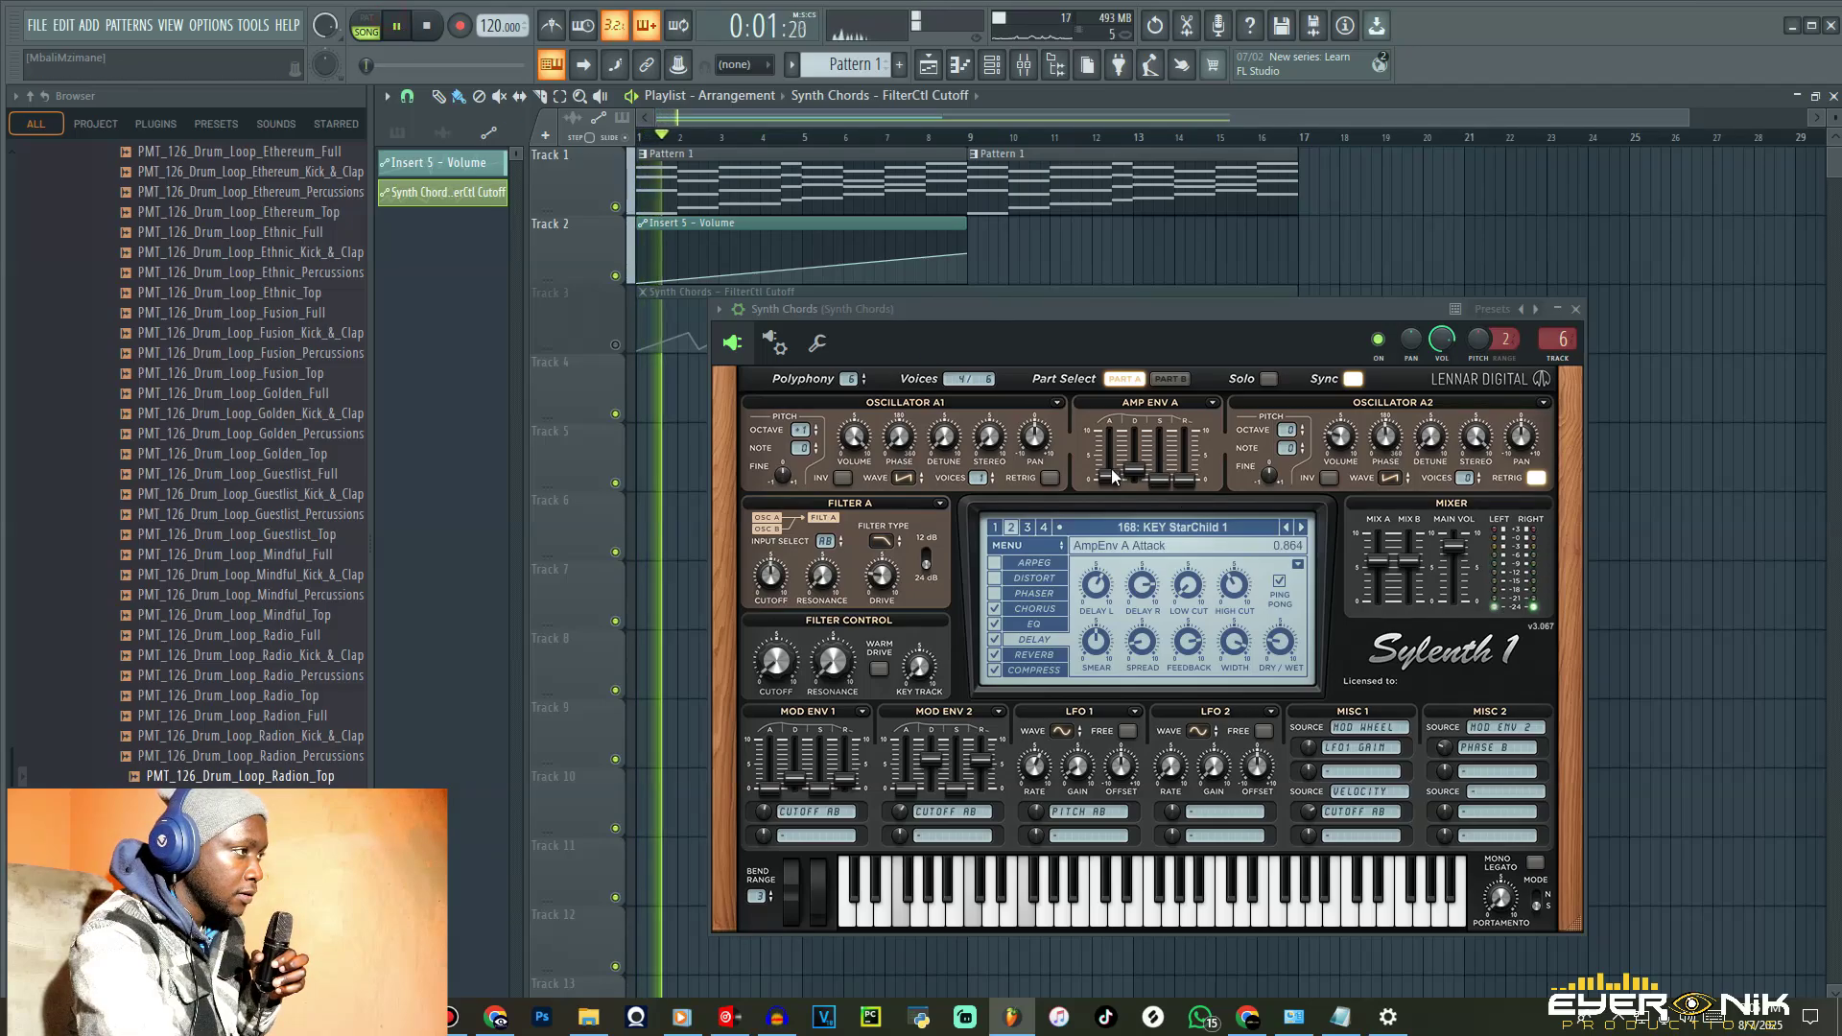
- Audition Sylenth1's Amp Env A during playback: try sustain at 10.000 and 0.000, raise the attack, and pause the song
left_click_drag(1161, 477, 1168, 361)
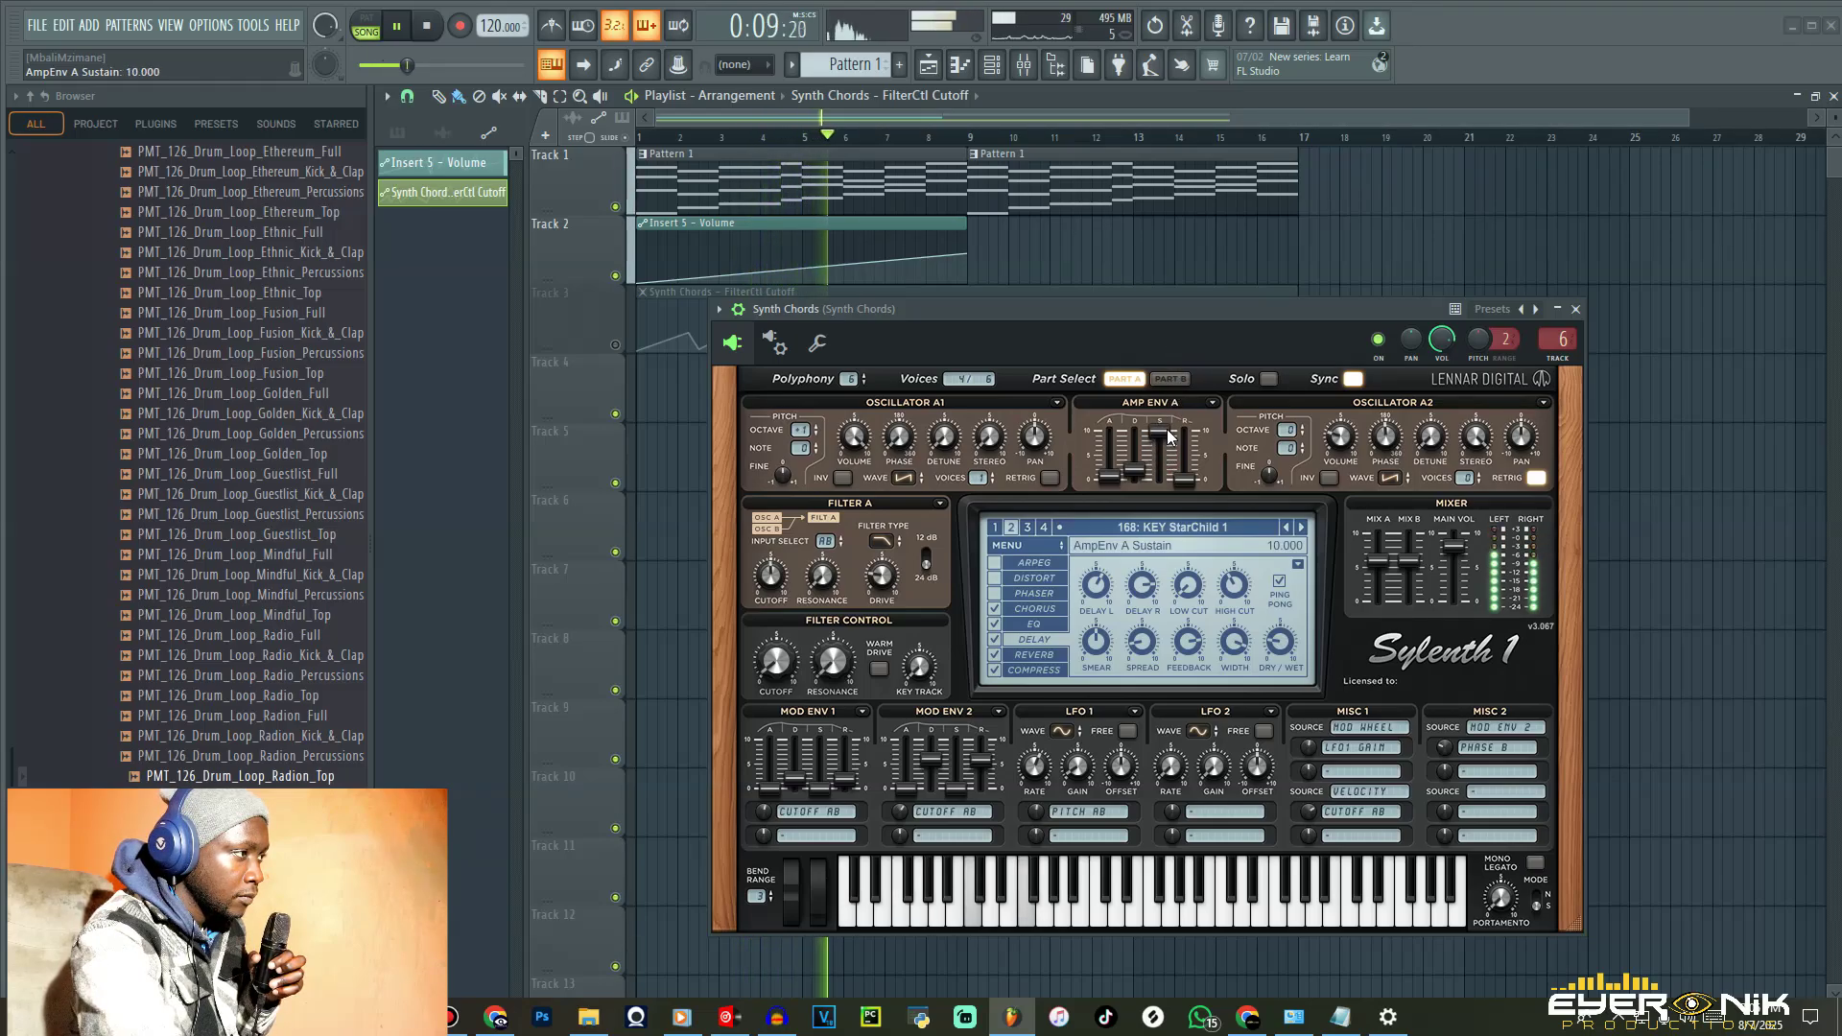
left_click_drag(1166, 439, 1165, 480)
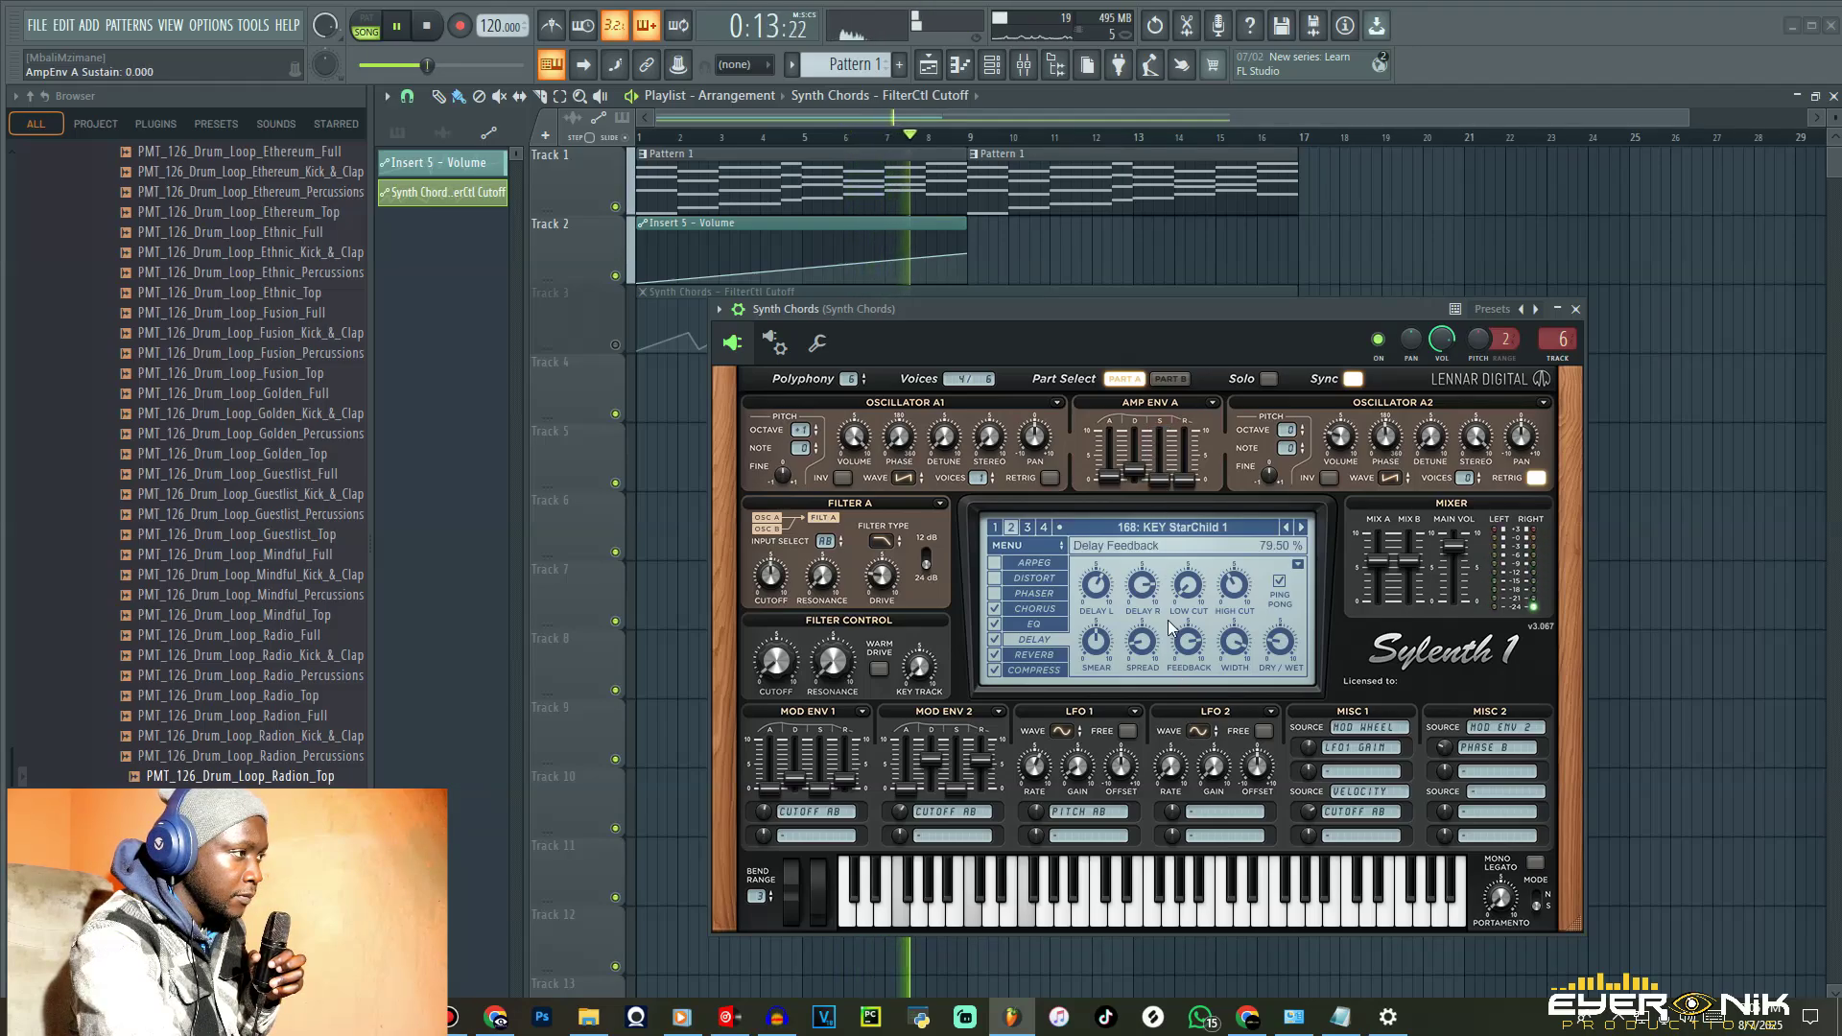
left_click_drag(1111, 481, 1111, 450)
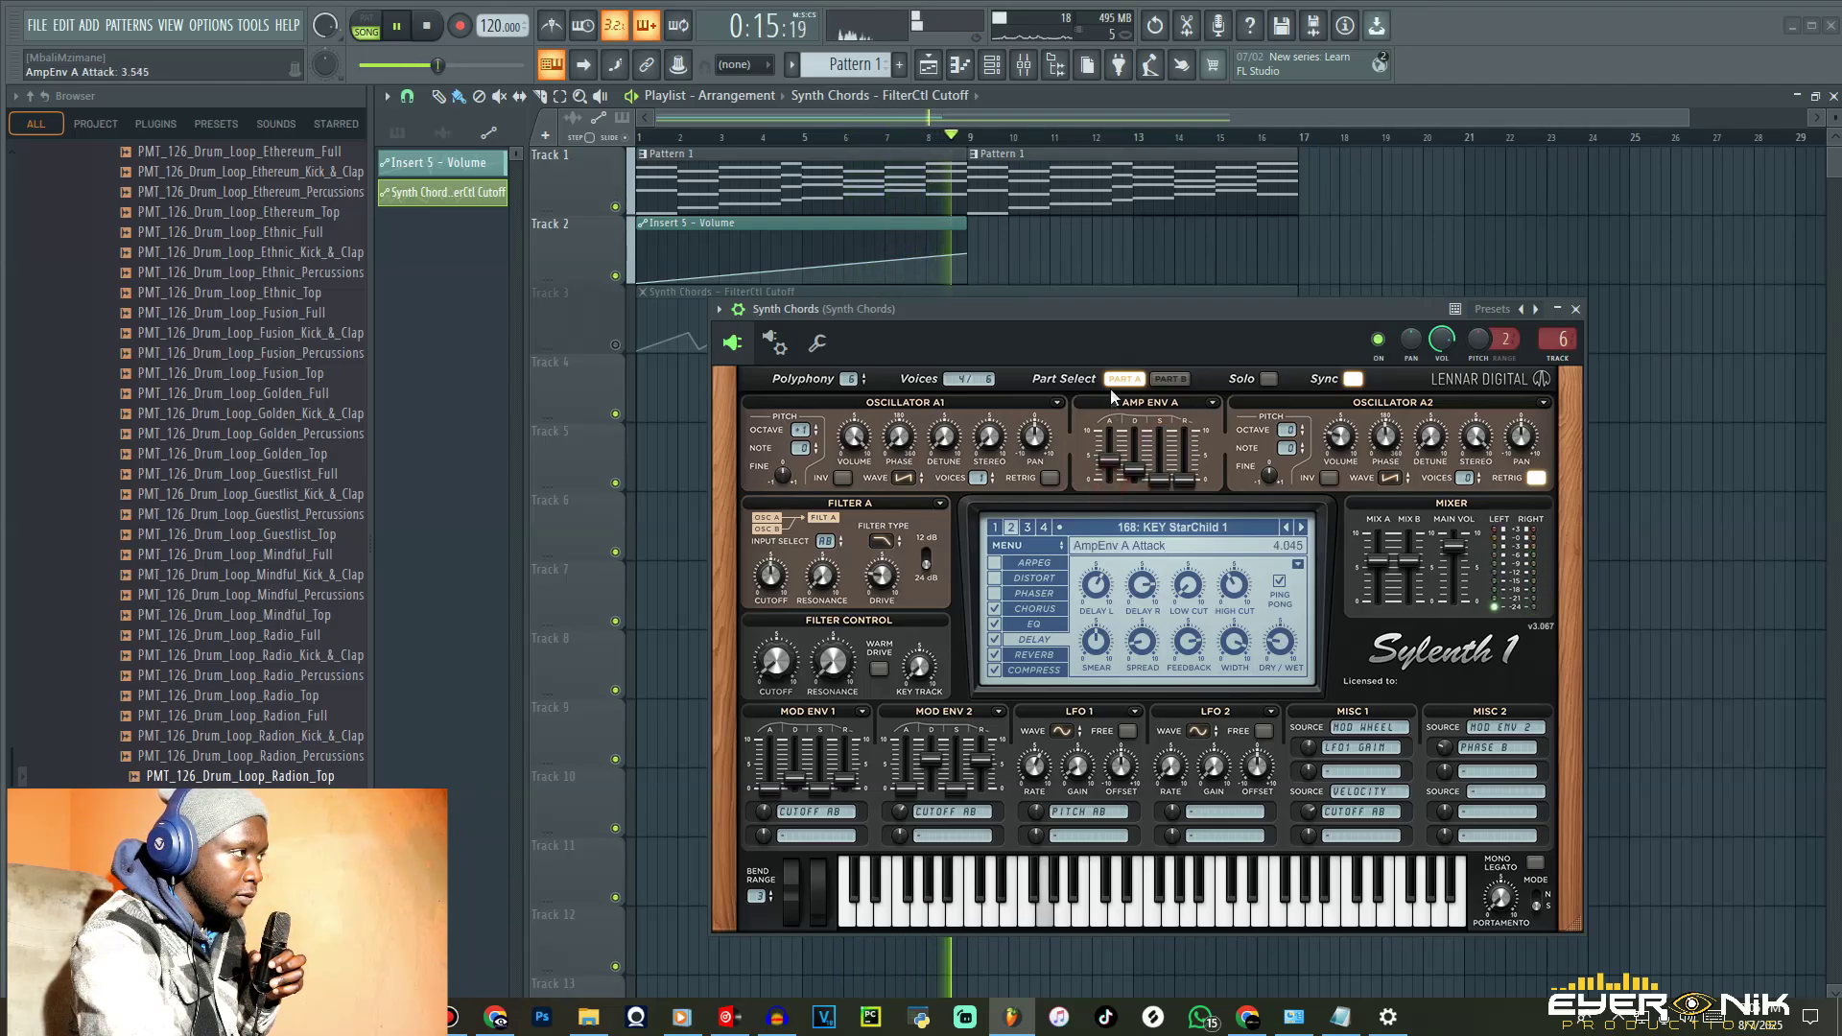
left_click_drag(1110, 456, 1115, 436)
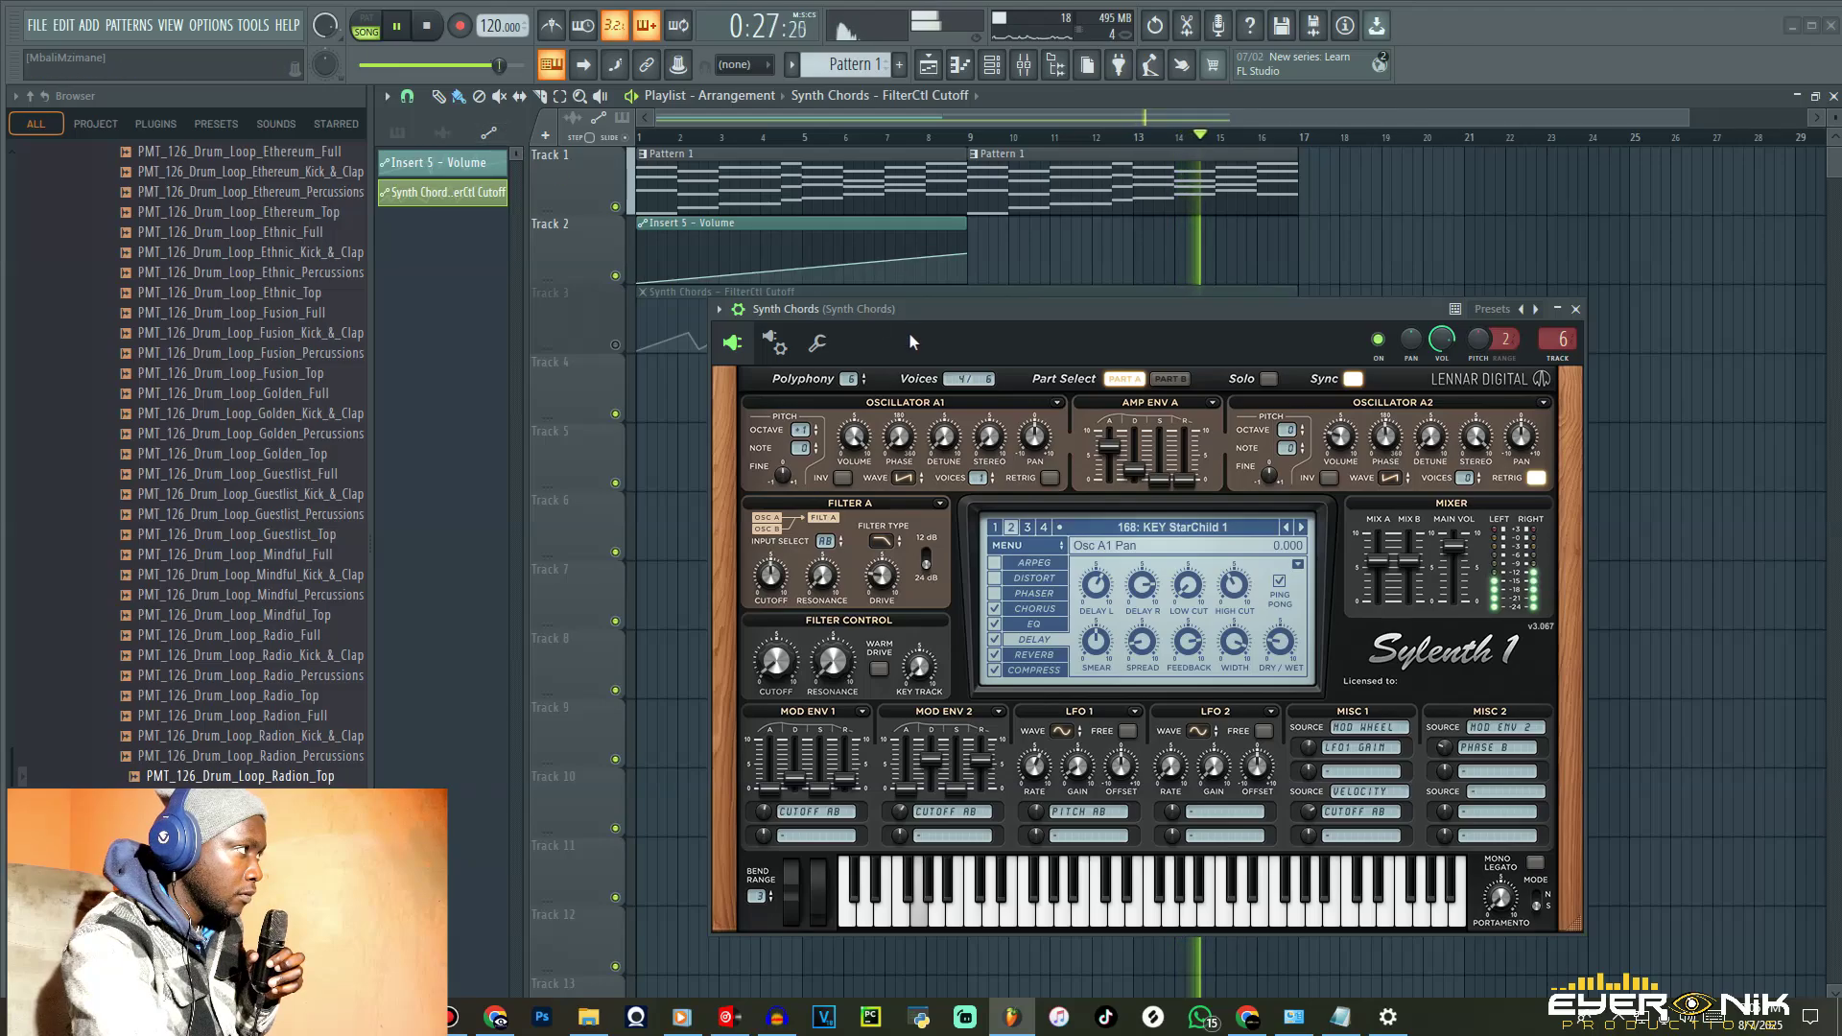
left_click(402, 28)
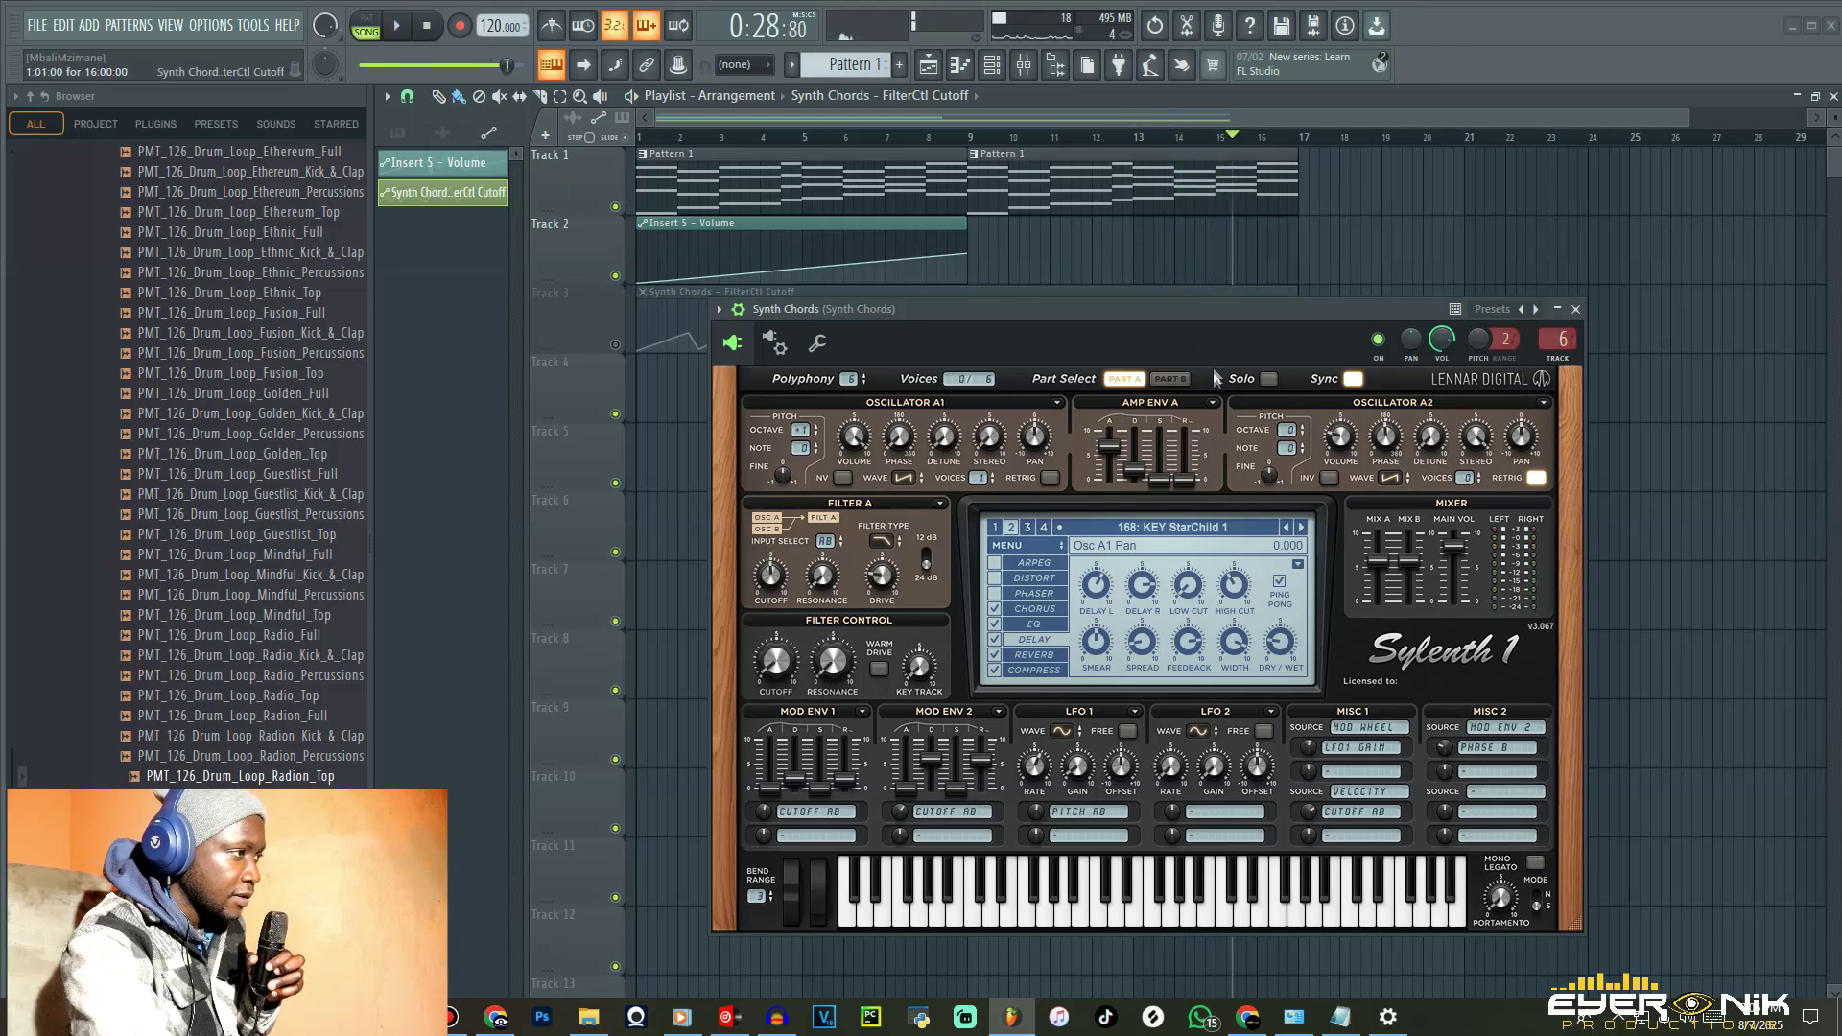
- Lower the Amp Env A attack to about 0.636, raise its sustain and create an automation clip for the last tweaked sustain parameter
left_click_drag(1110, 449, 1110, 481)
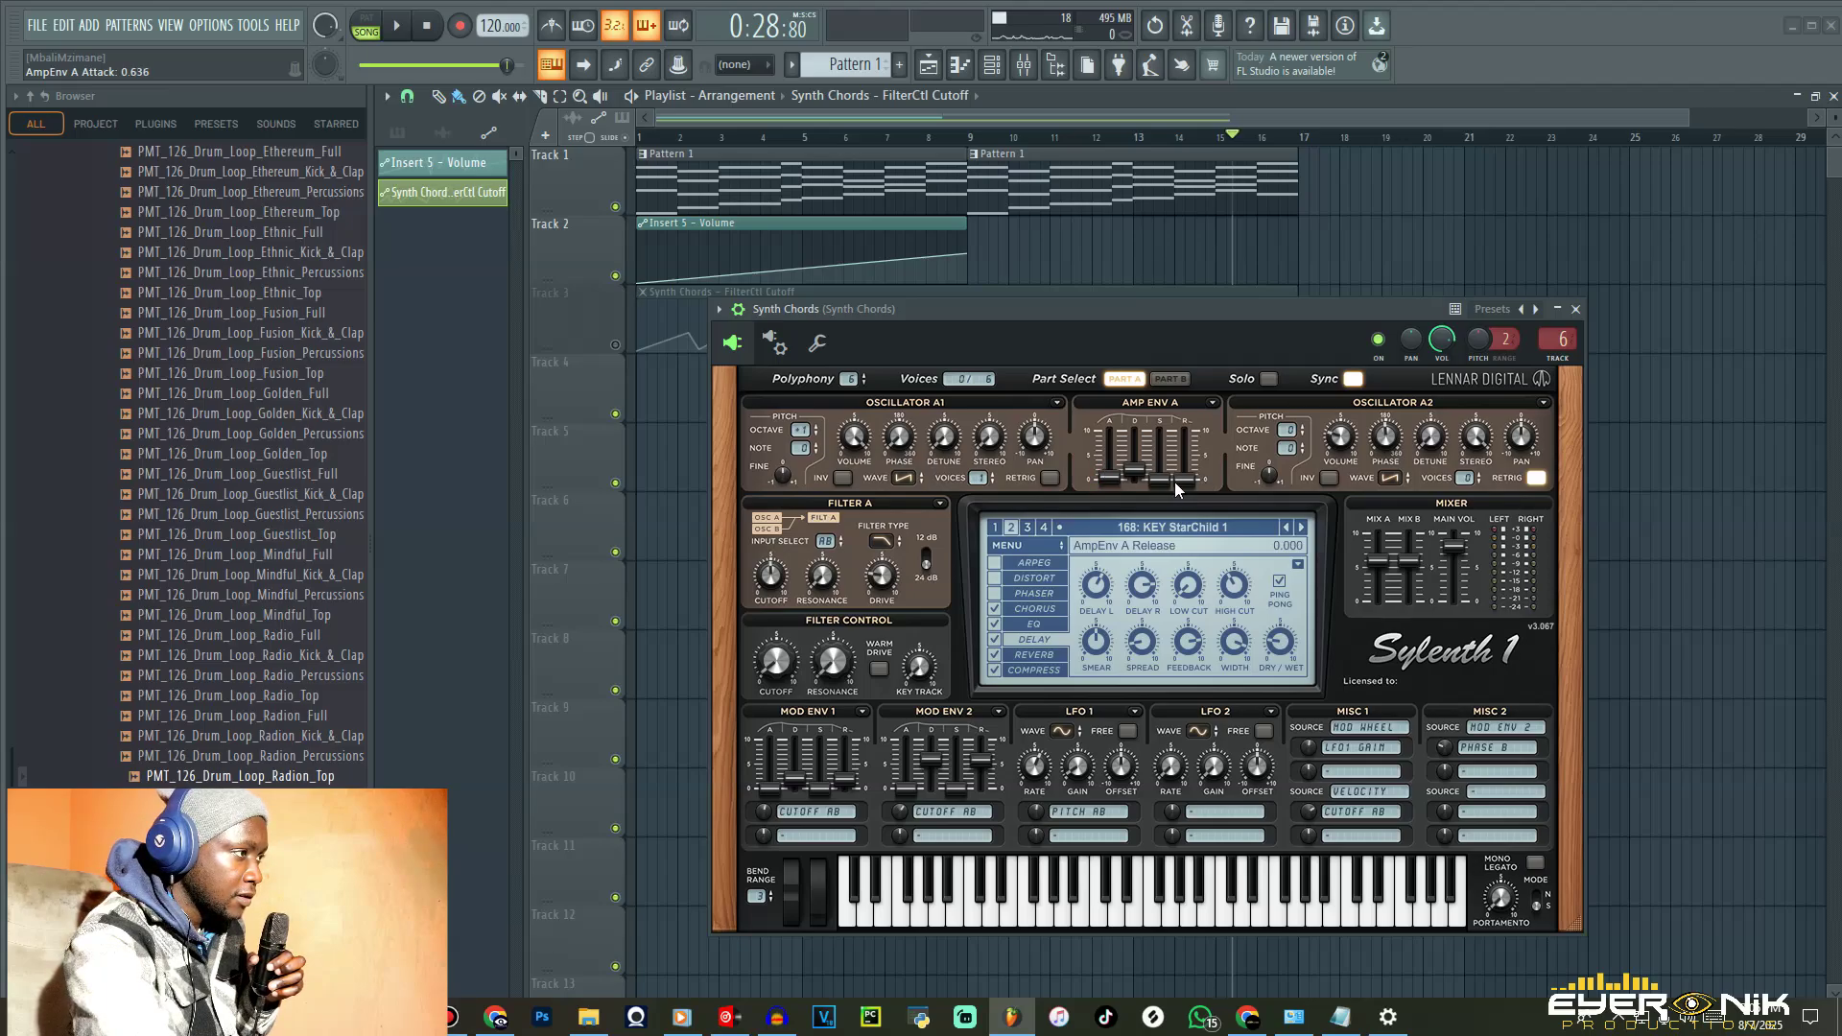
left_click_drag(1166, 483, 1160, 441)
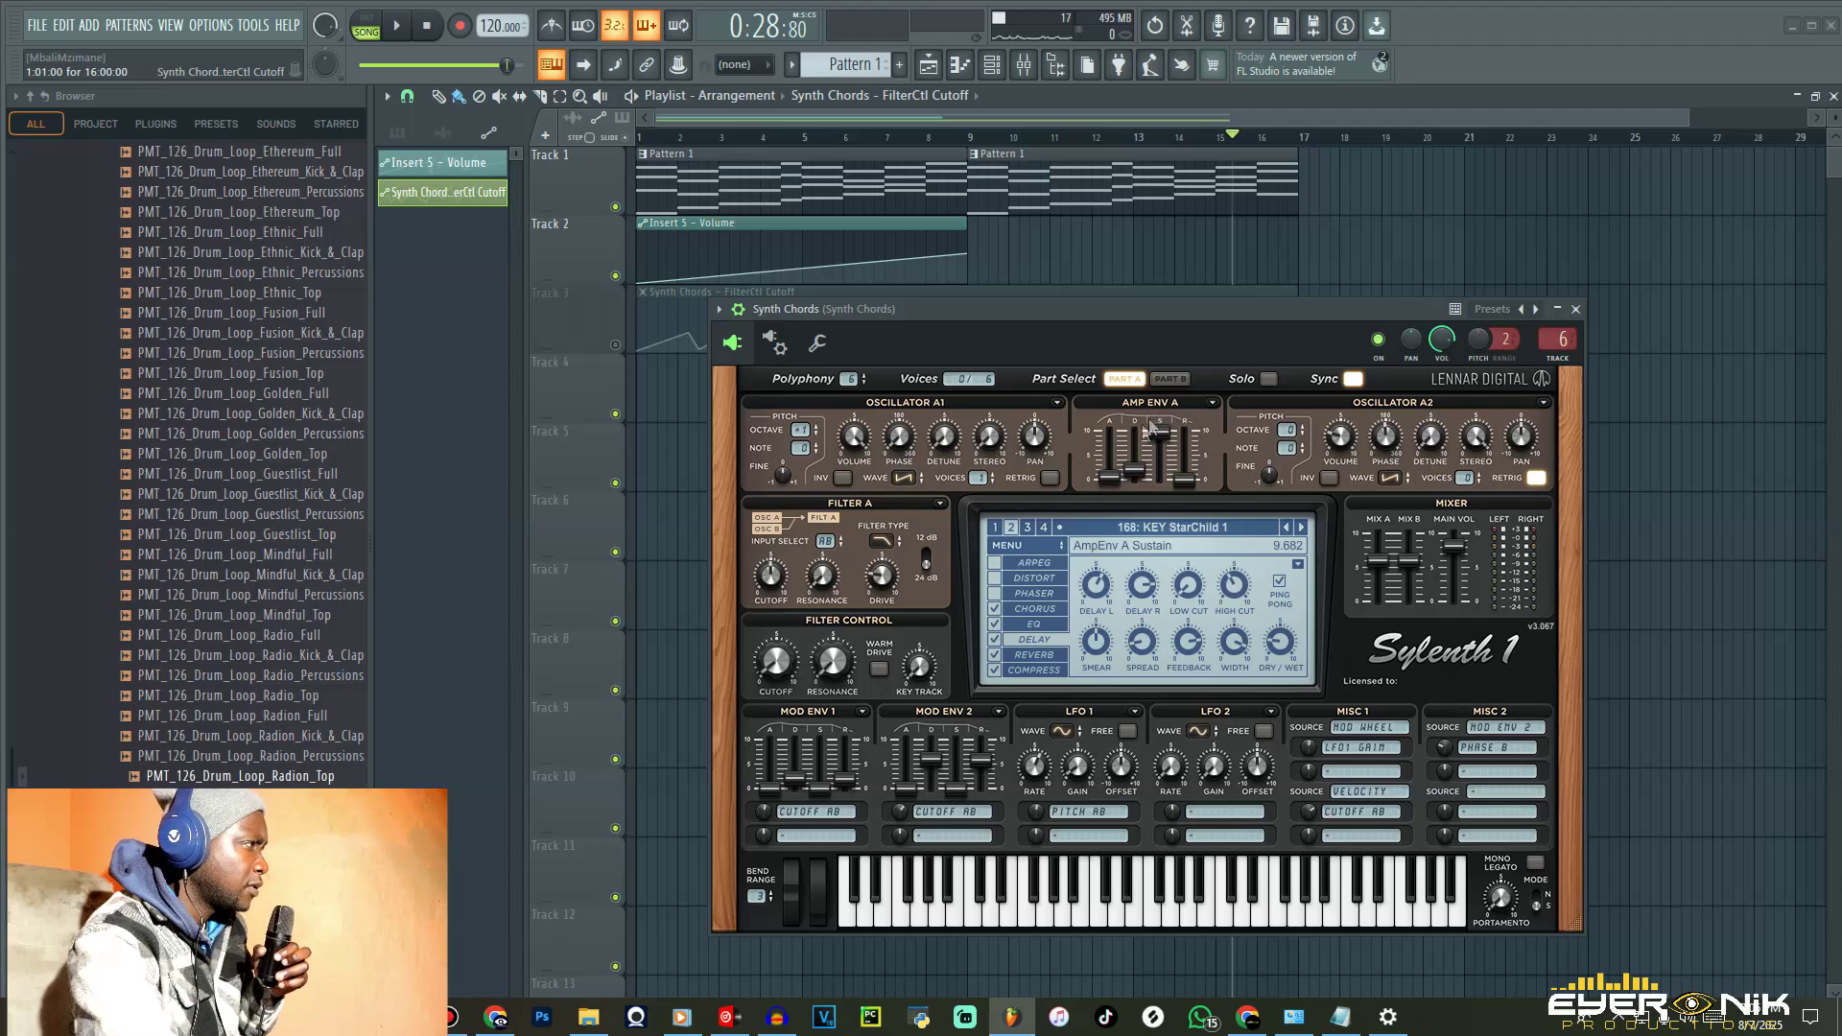
left_click(252, 26)
mouse_move(401, 370)
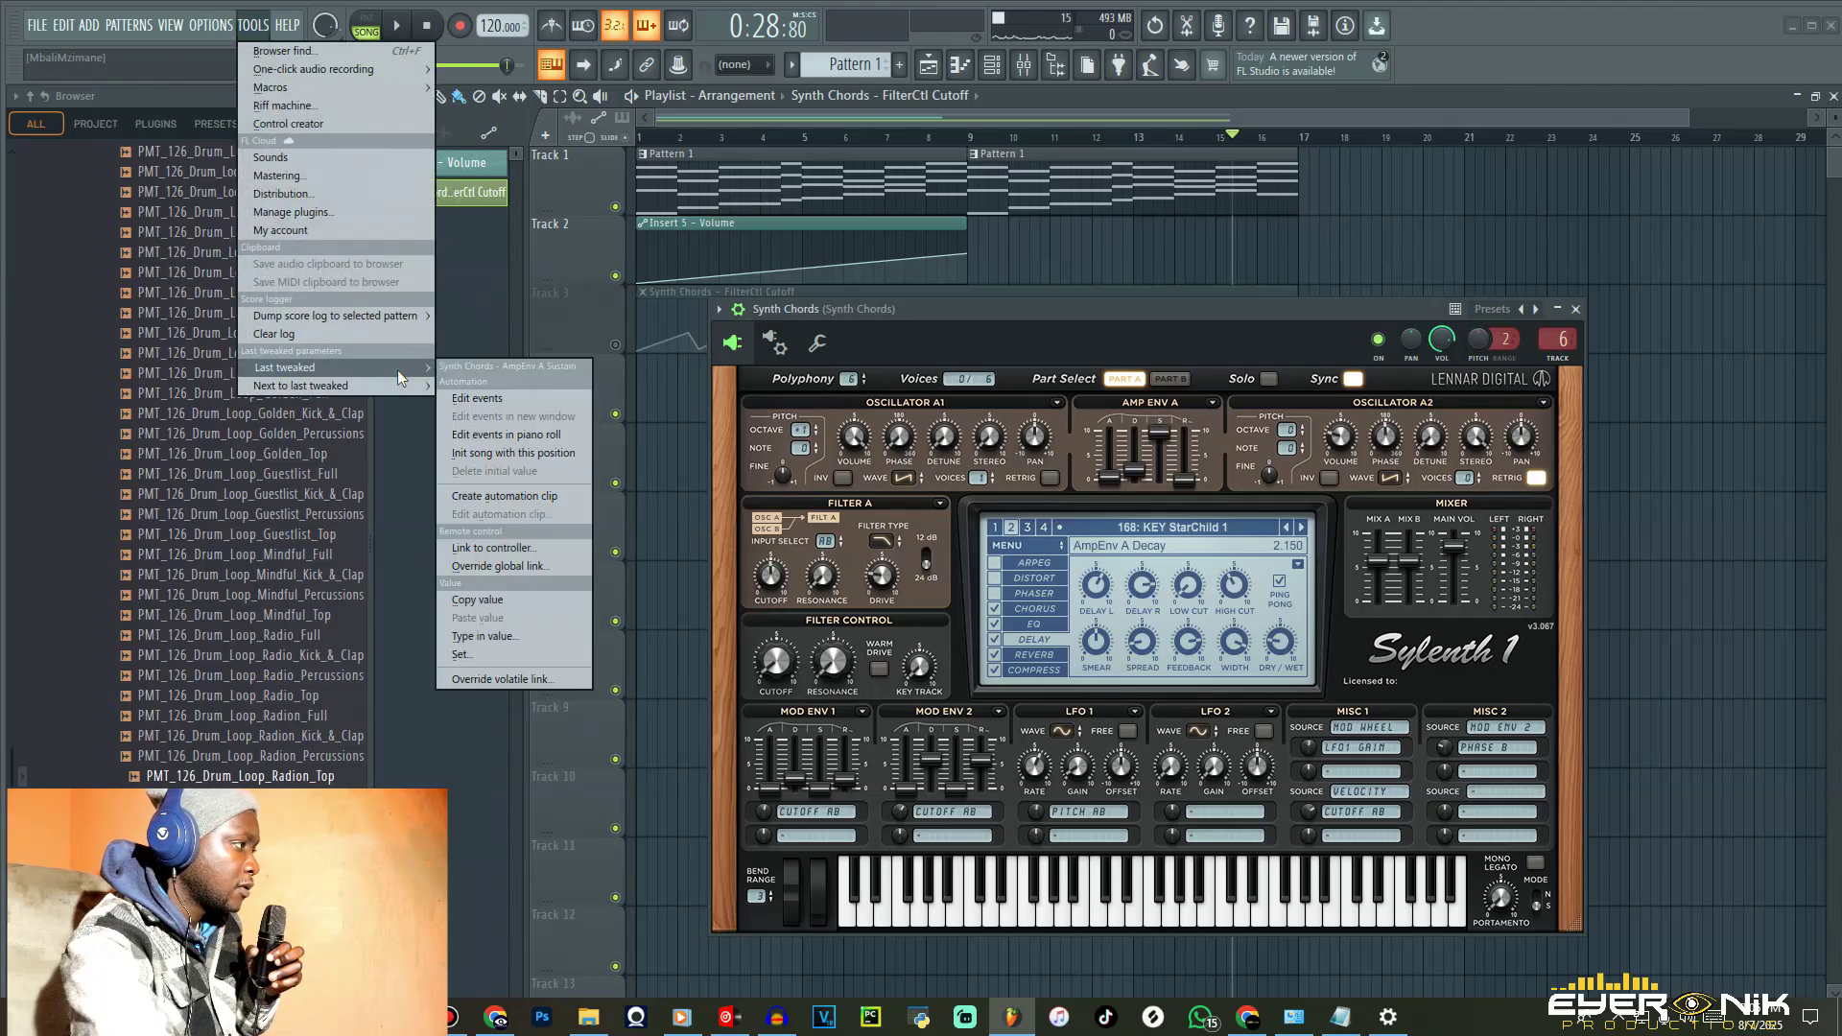
left_click(504, 496)
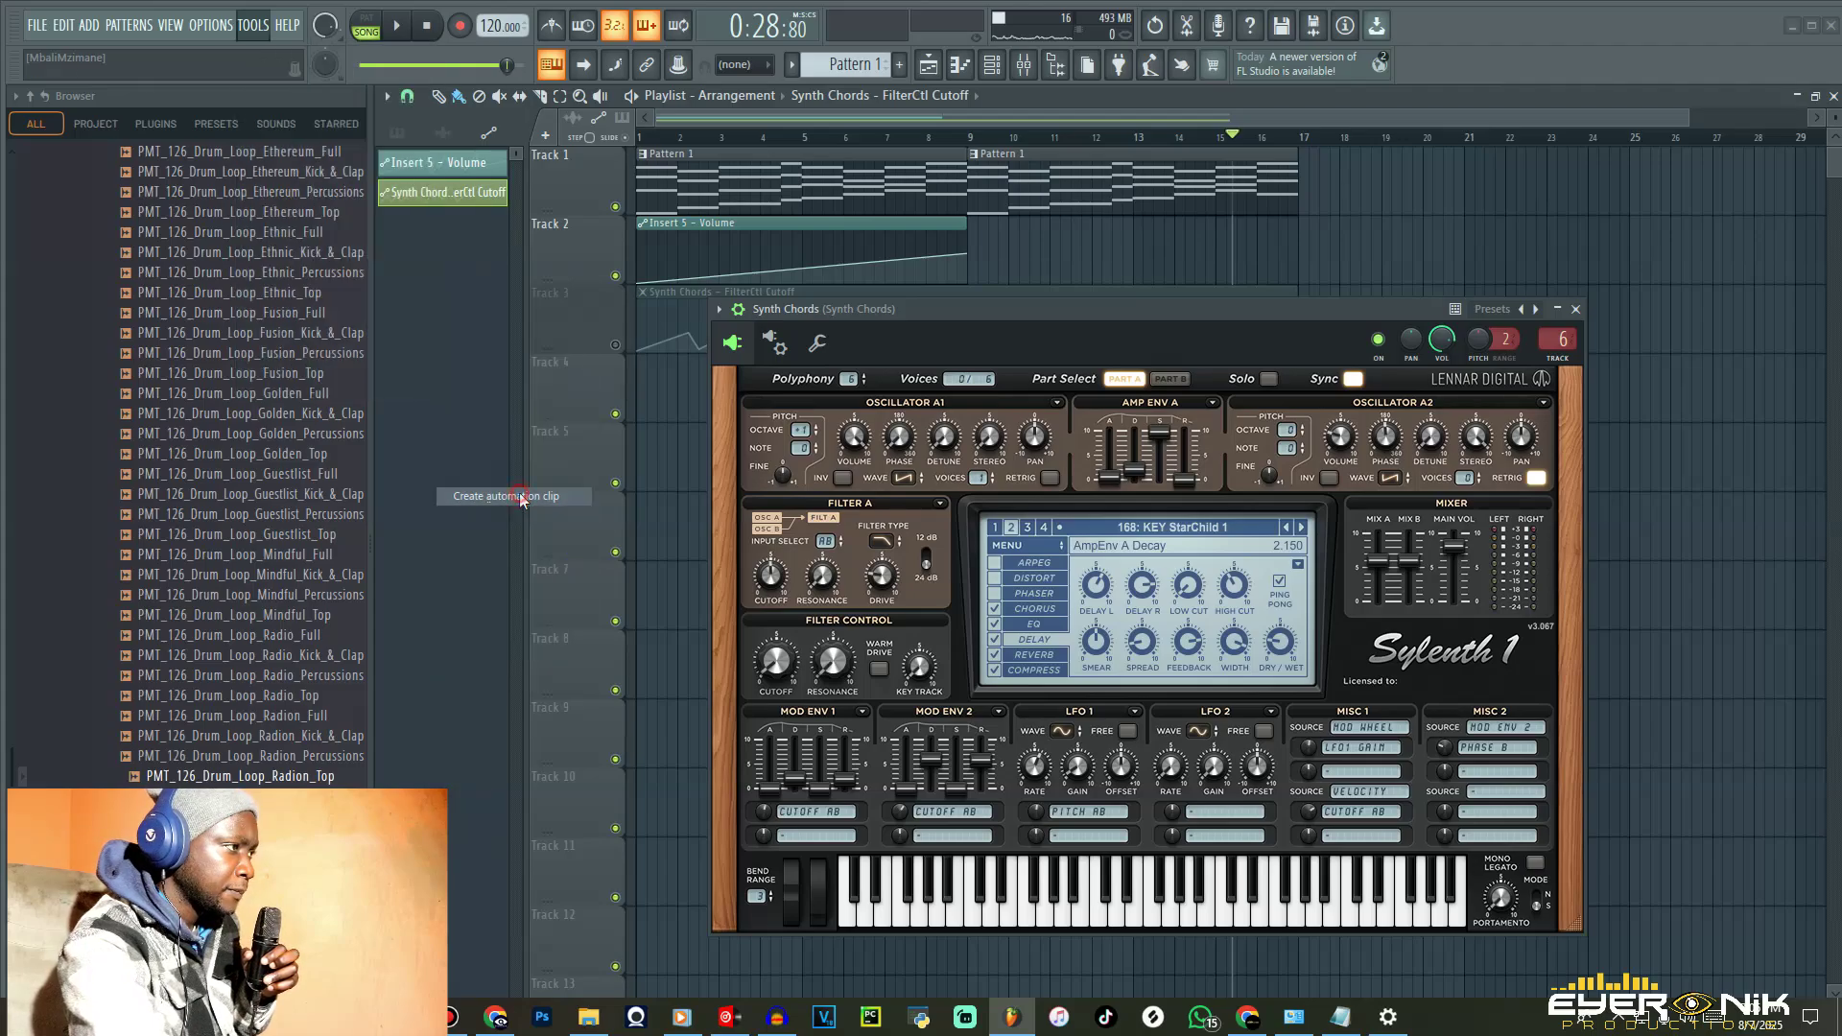
- Move the Synth Chords window below the clips, unmute Track 3 and return the playhead to the song start
left_click_drag(1235, 310, 1237, 625)
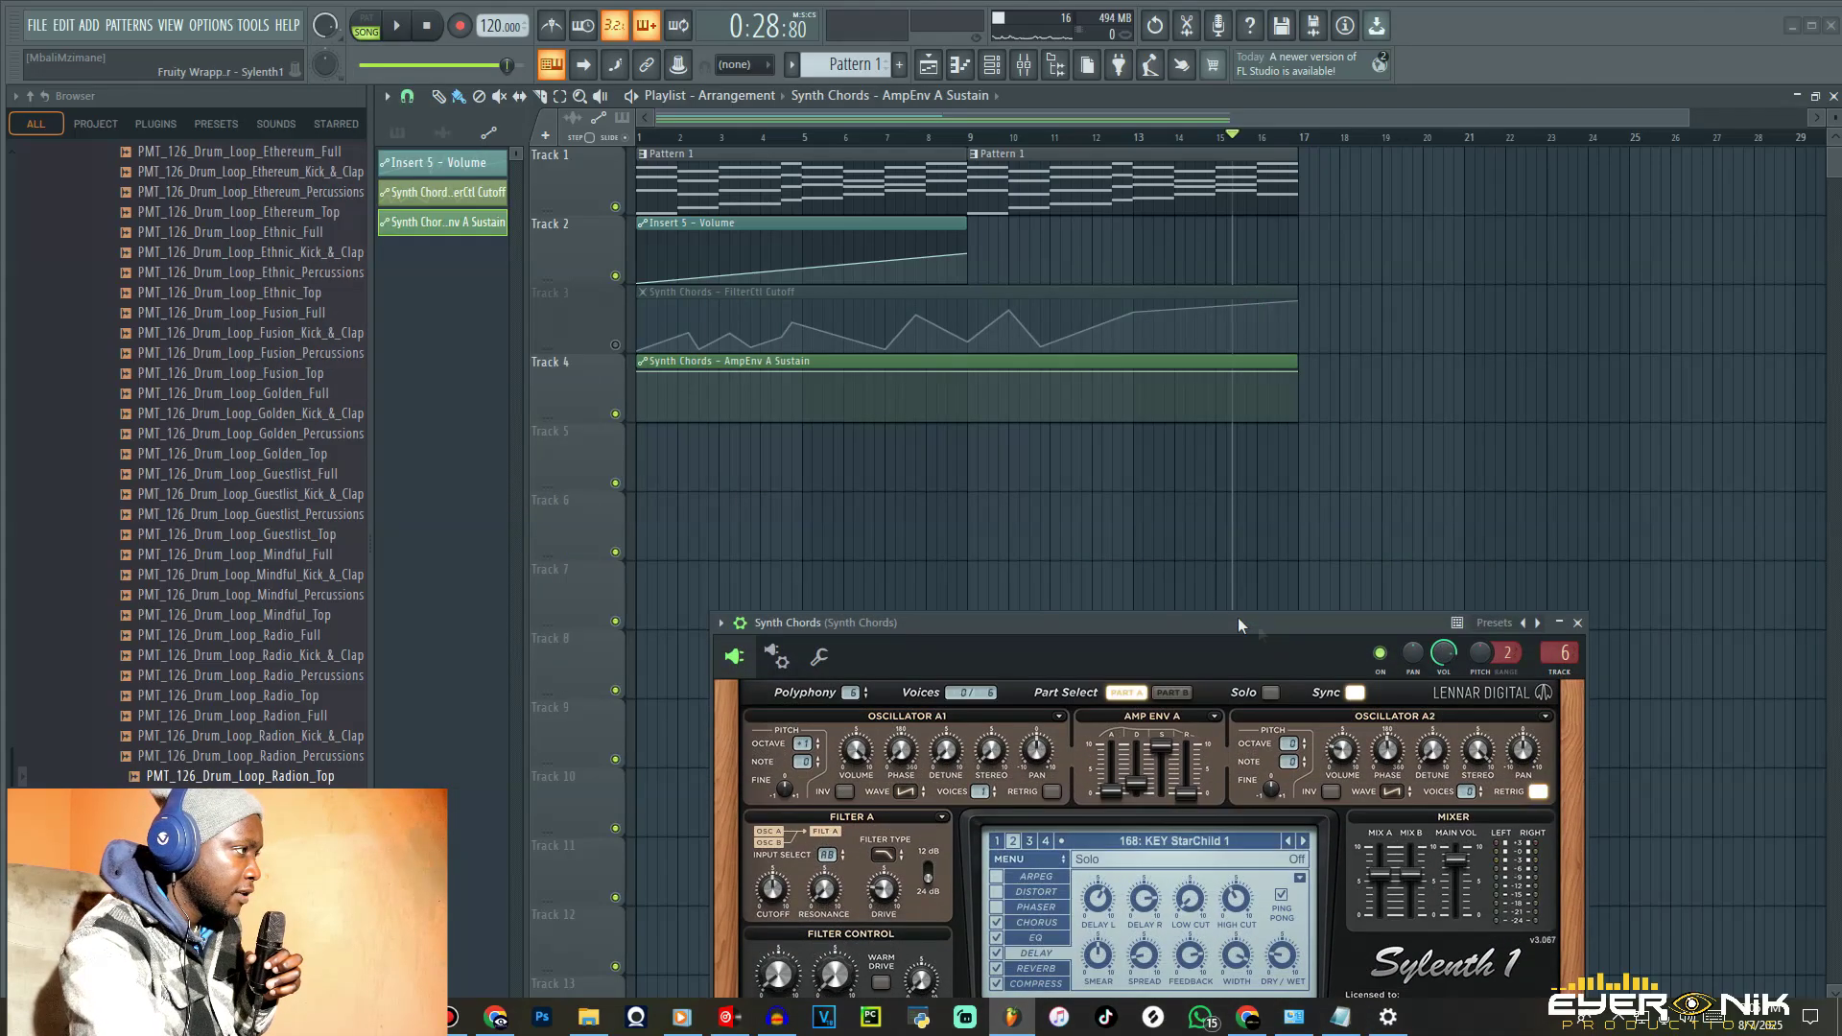
left_click(616, 345)
left_click(642, 137)
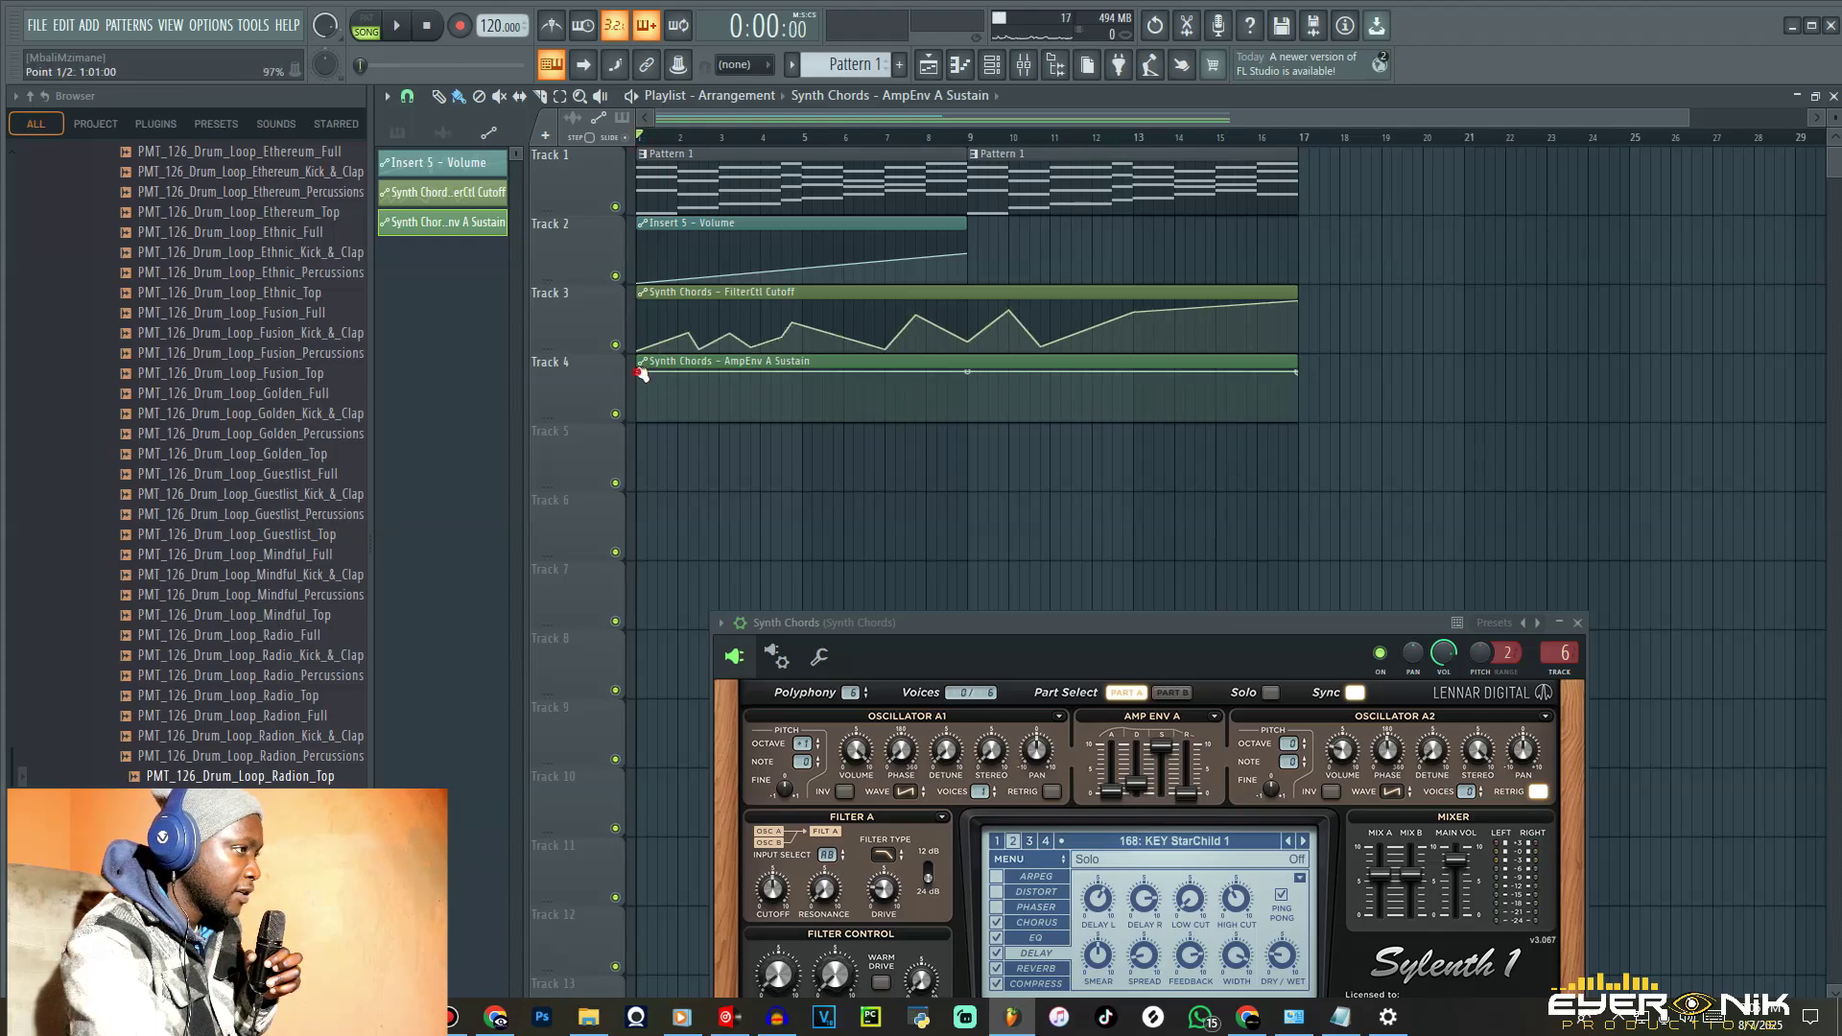
- Make the AmpEnv A Sustain clip ramp up from its minimum and lower the FilterCtl Cutoff point at bar 13 to the bottom
left_click_drag(641, 373, 626, 484)
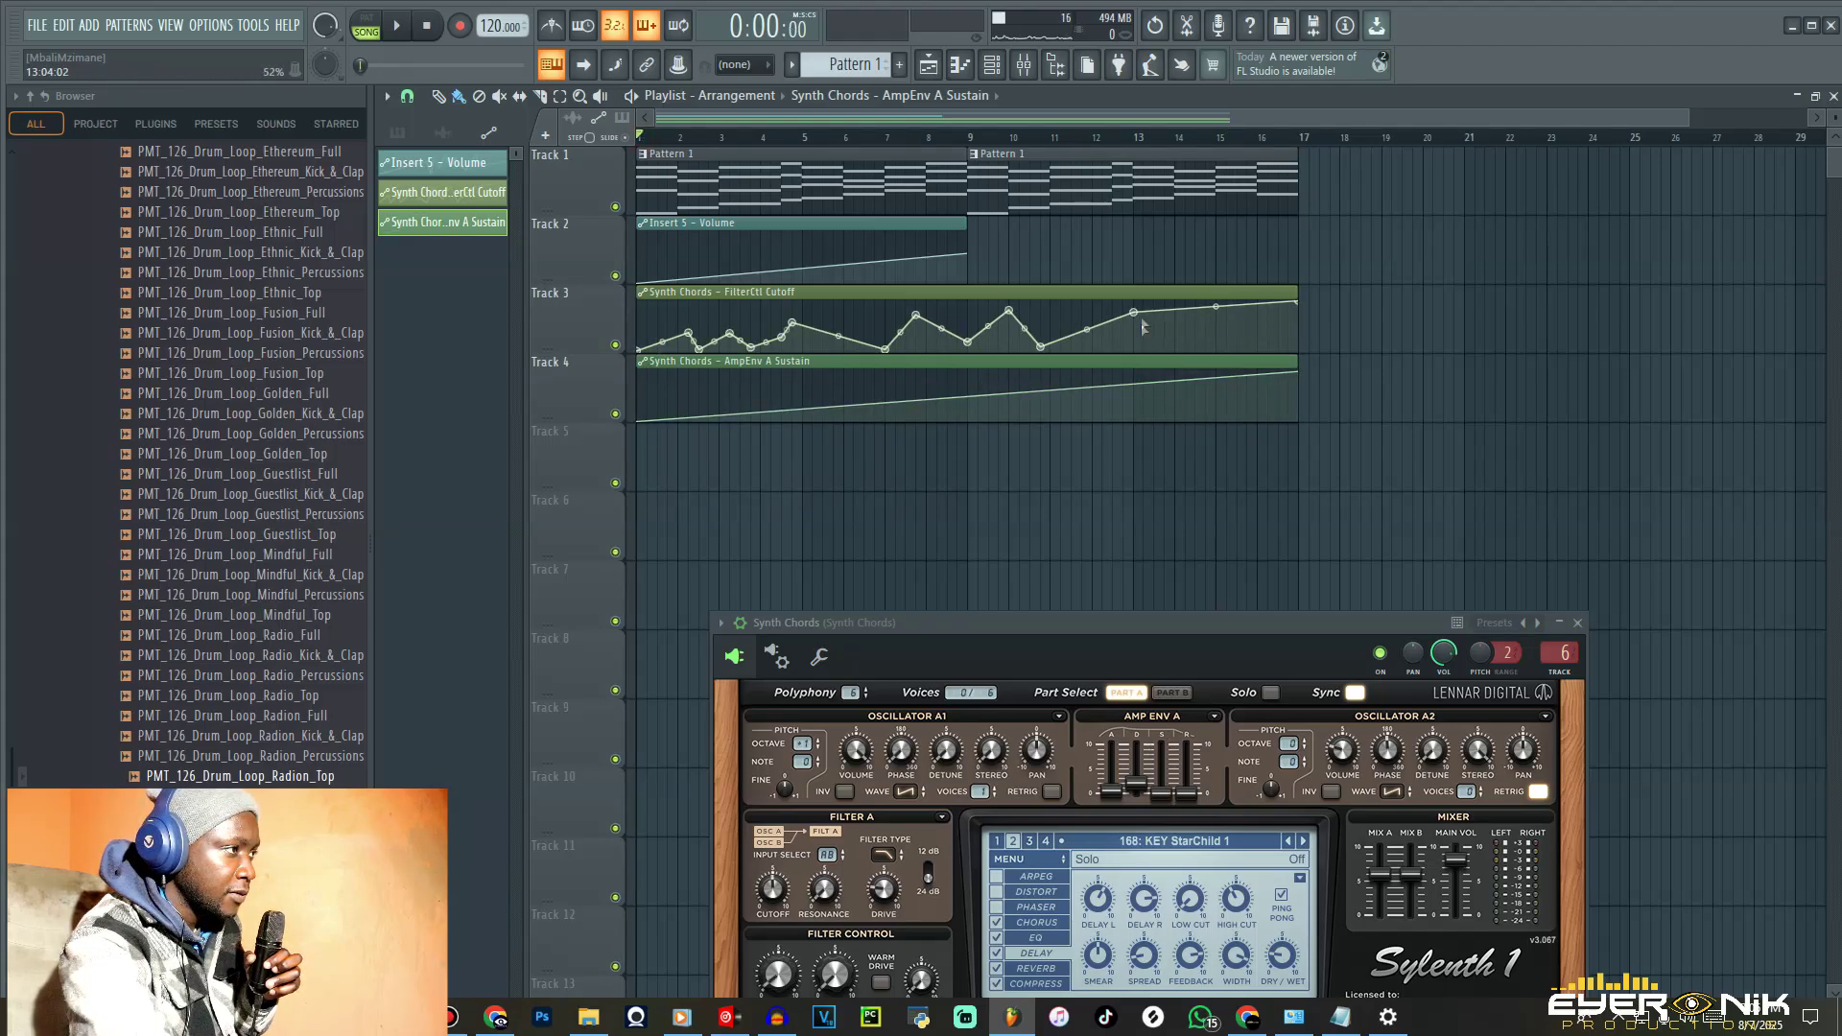
left_click_drag(1135, 315, 1138, 352)
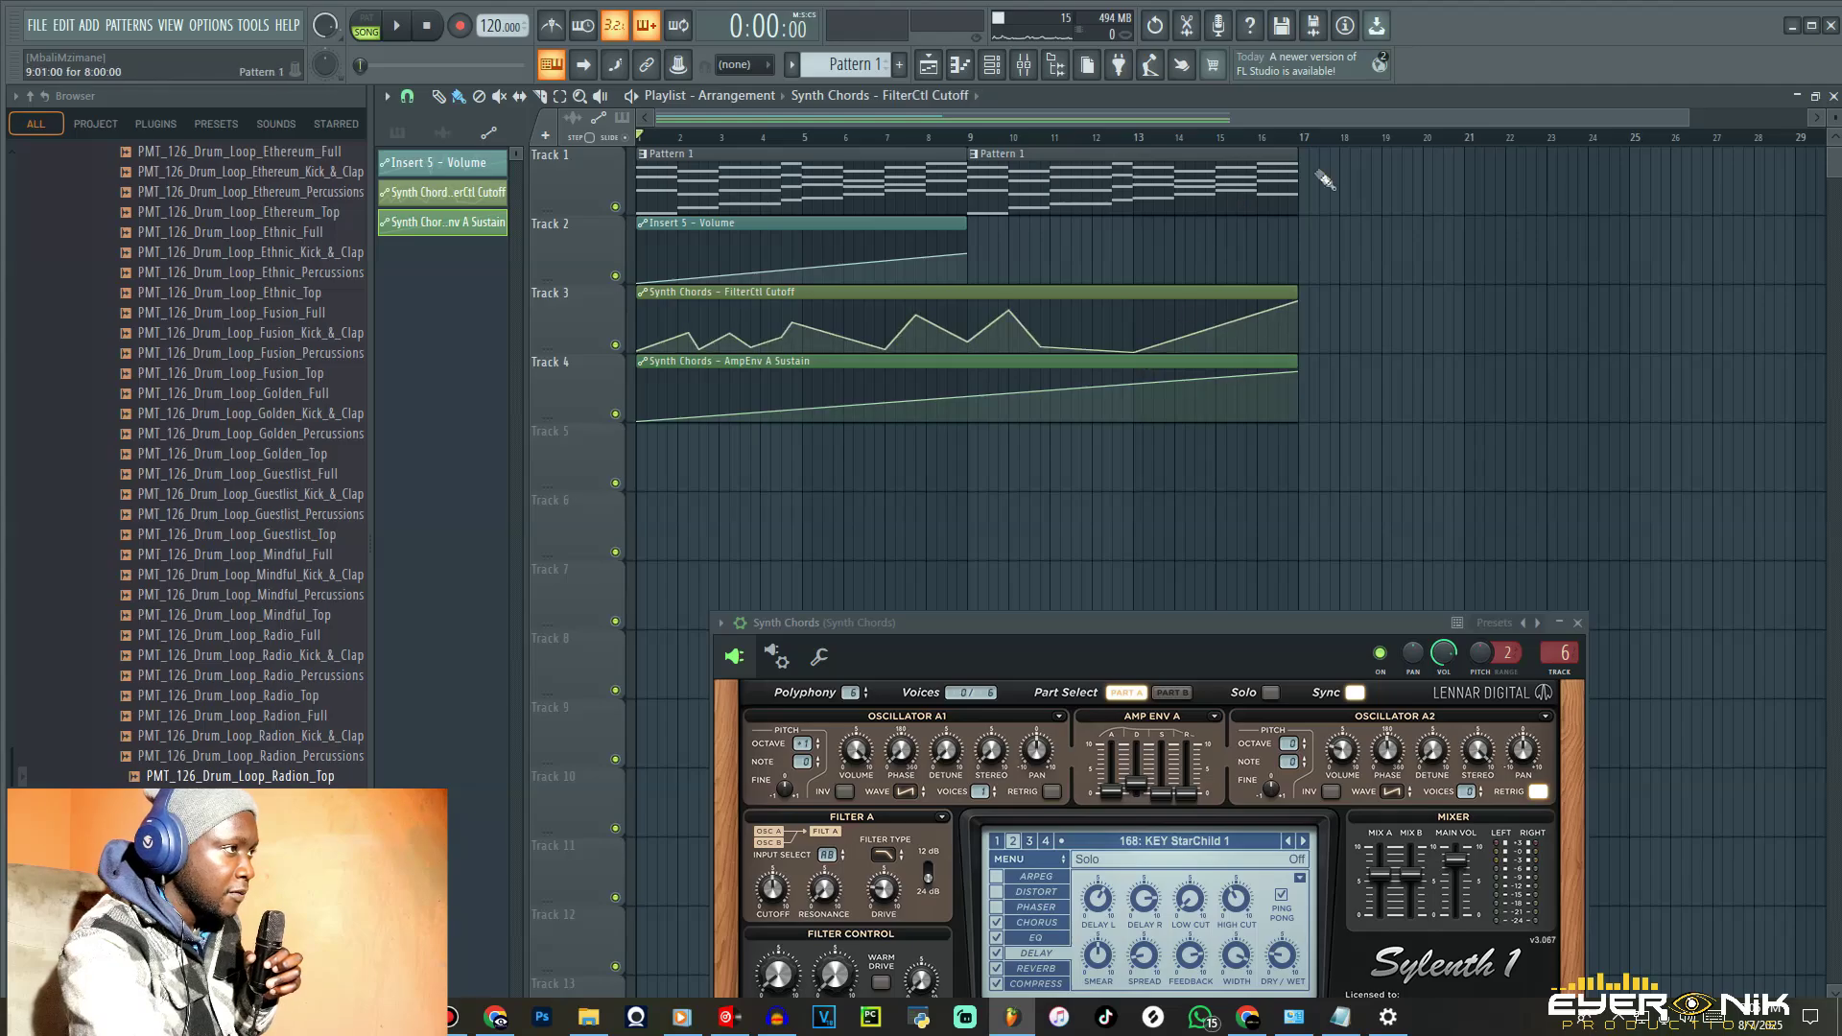
scroll(214, 518, "up", 10)
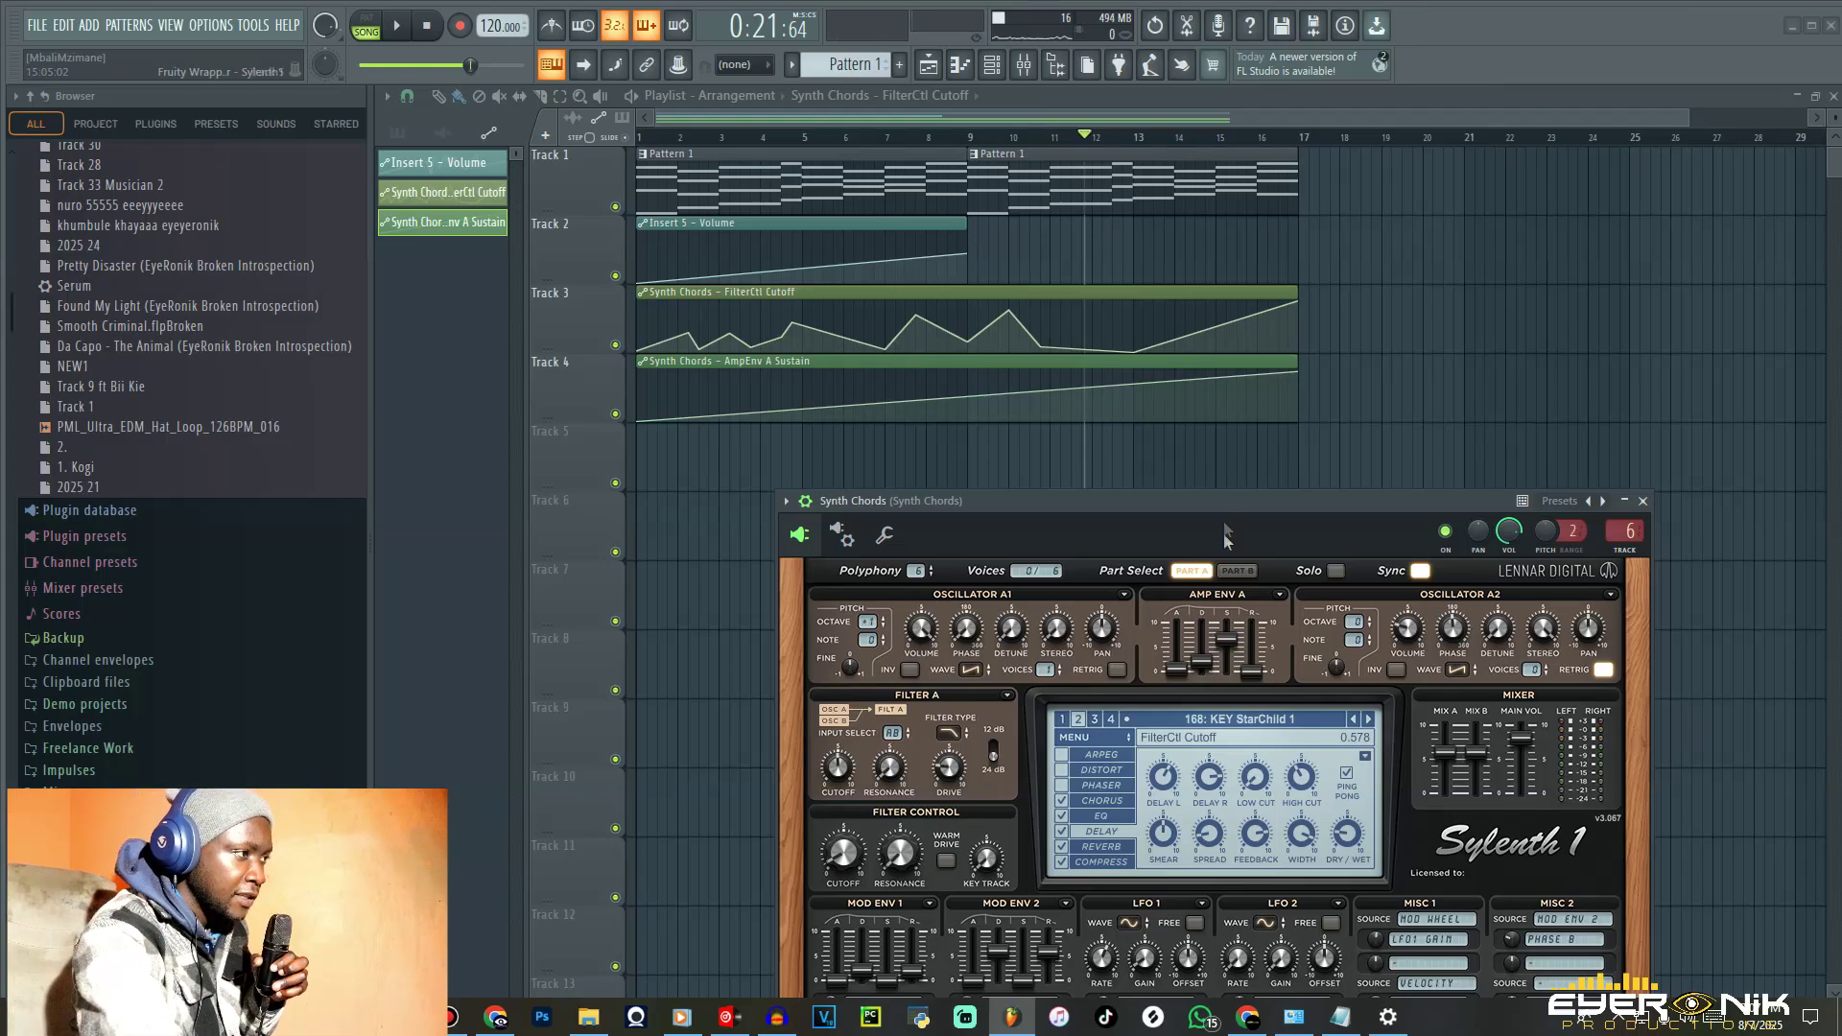
- Bring the whole Synth Chords window into view, set Delay Dry/Wet to 19.39 % and create an automation clip for that parameter
left_click_drag(1236, 501, 1245, 454)
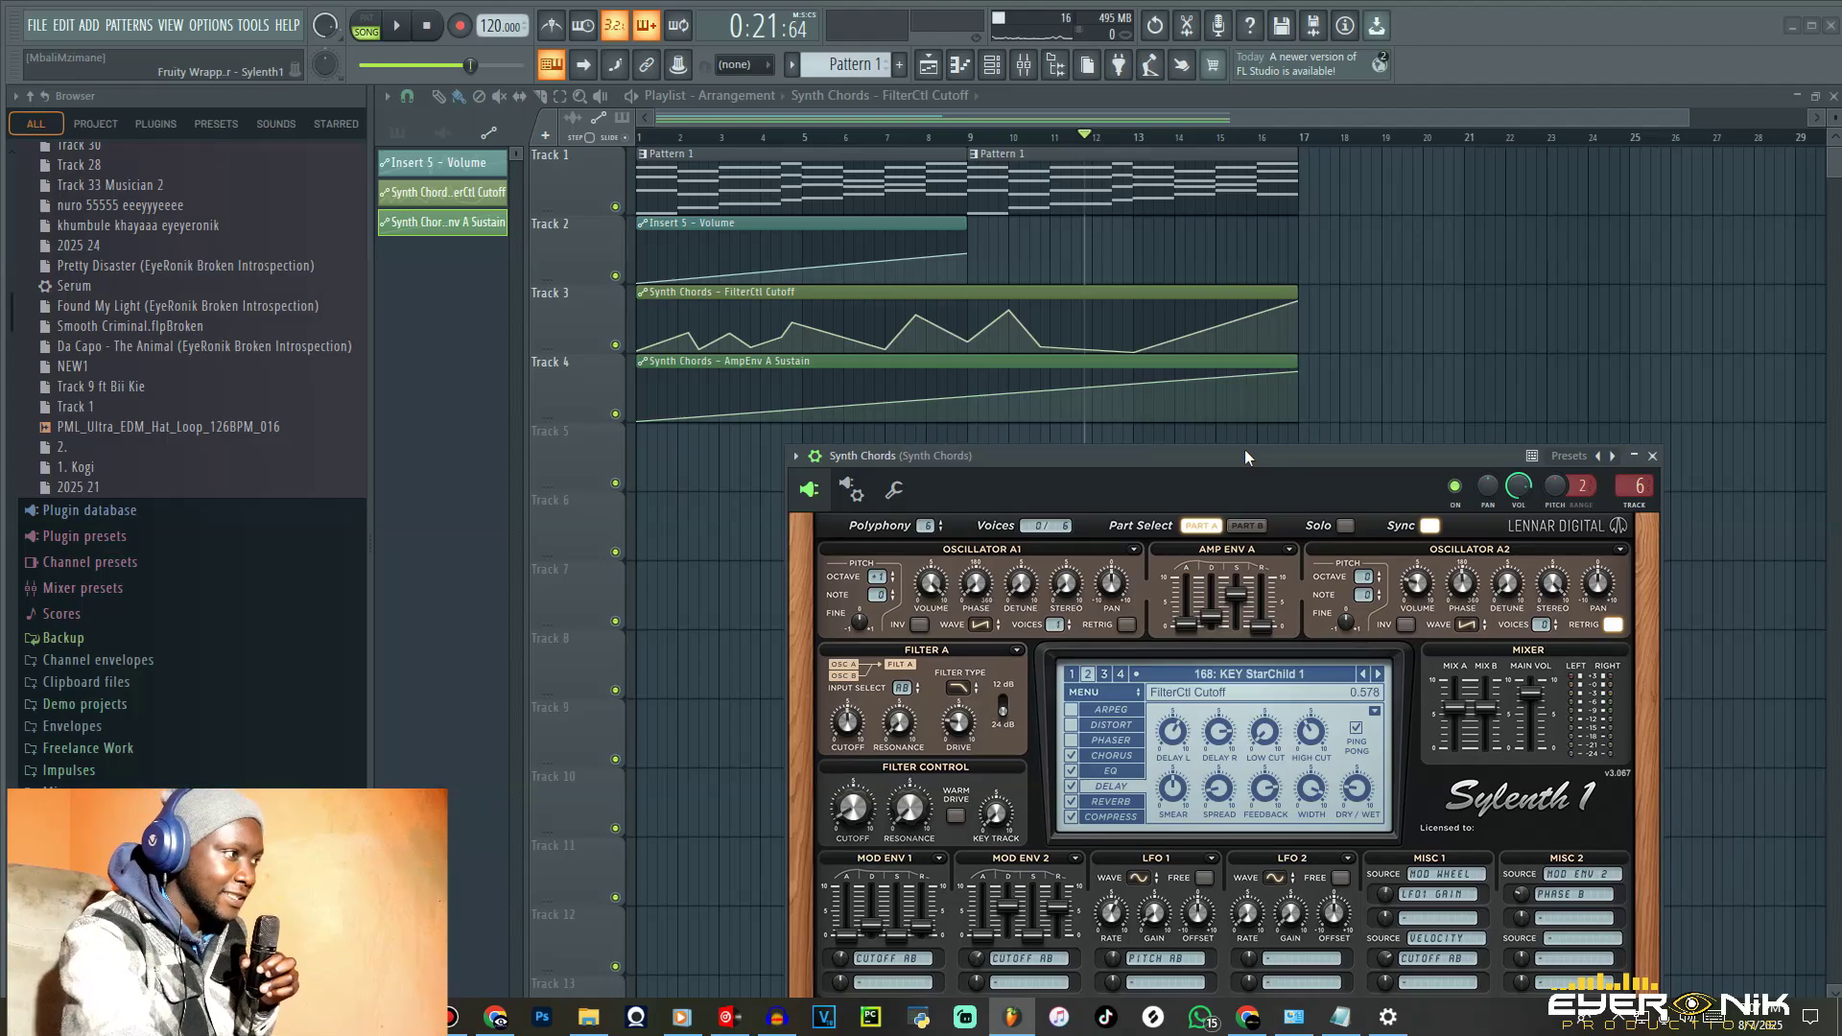
left_click_drag(1245, 449, 1240, 373)
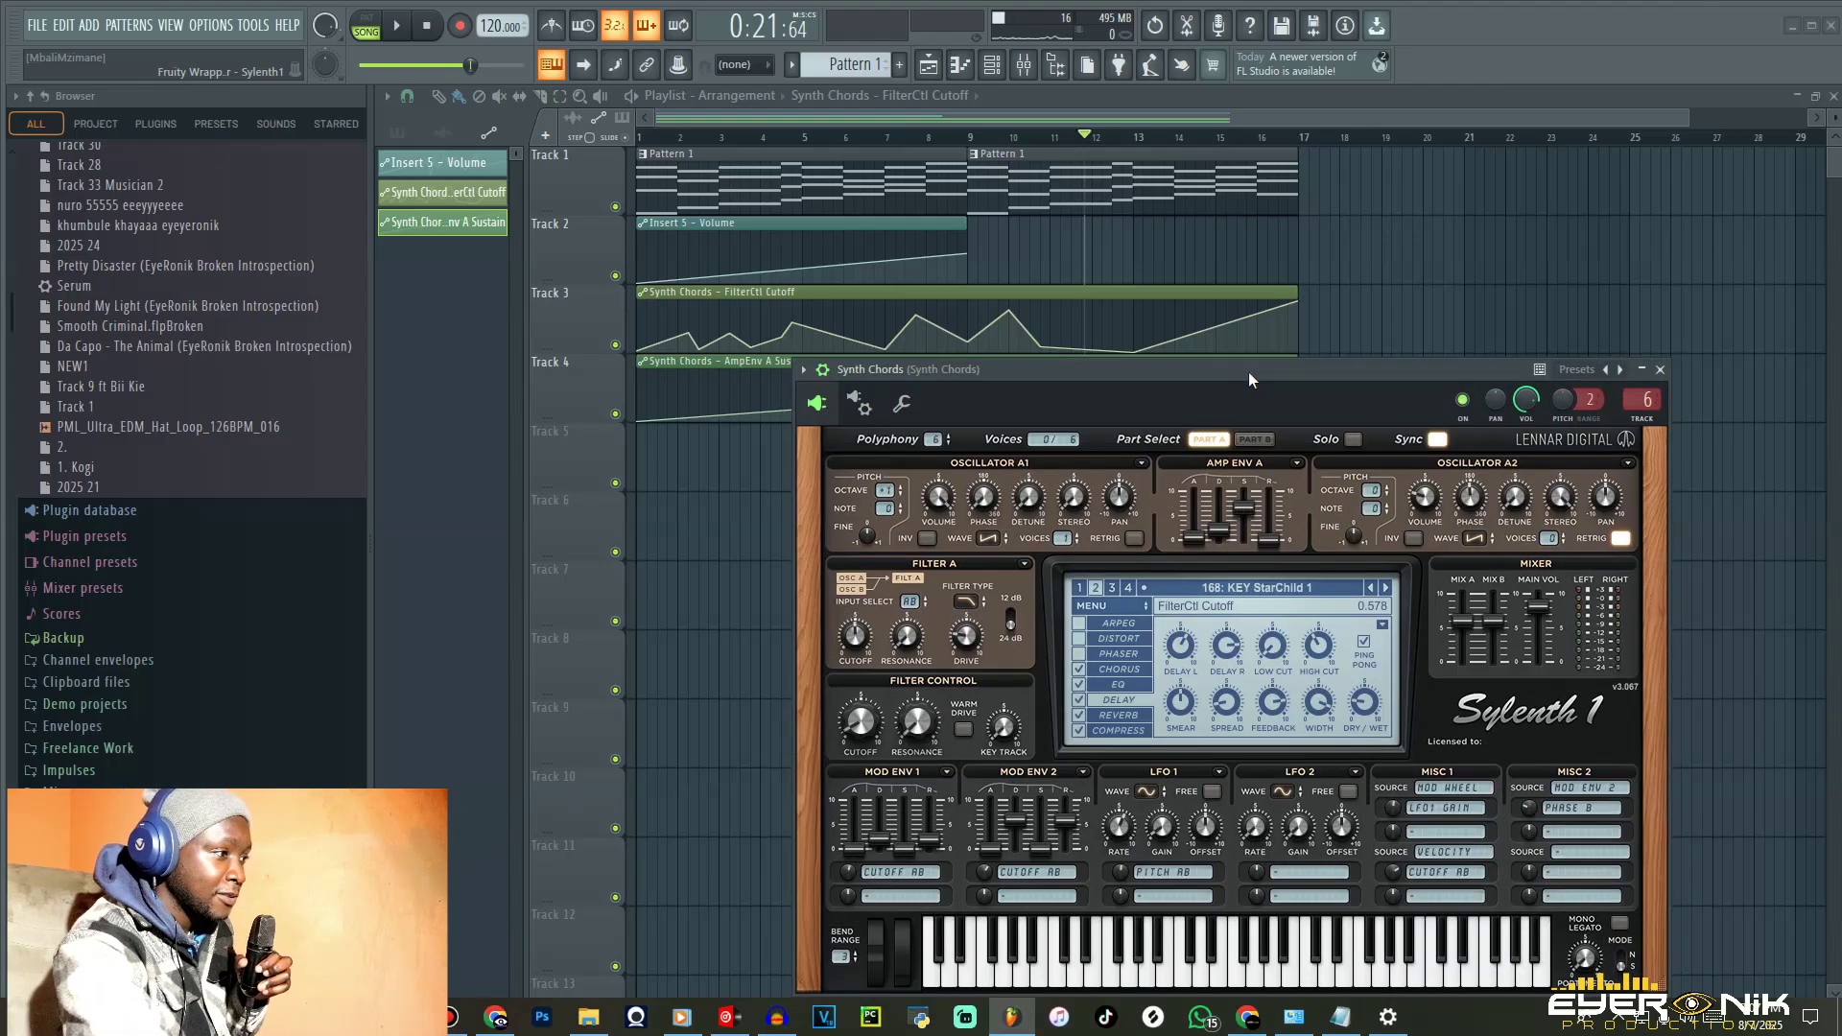
left_click_drag(1247, 371, 1246, 352)
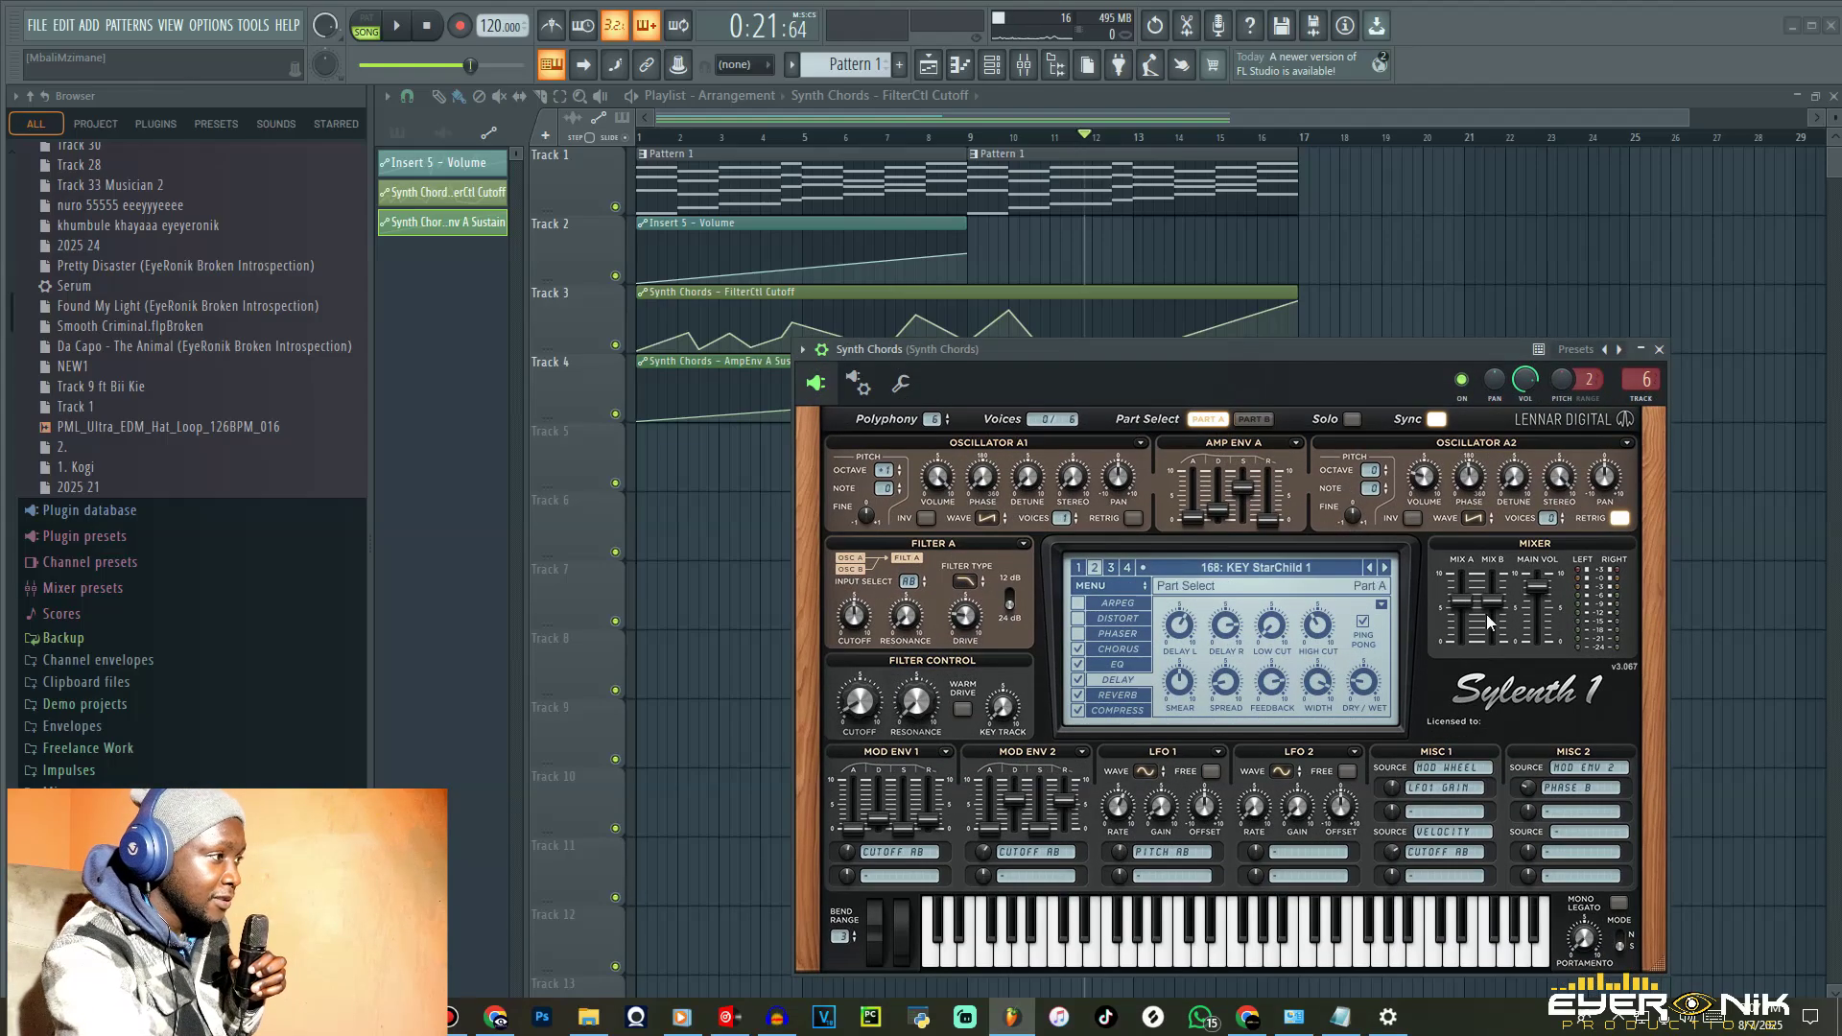
left_click(1379, 696)
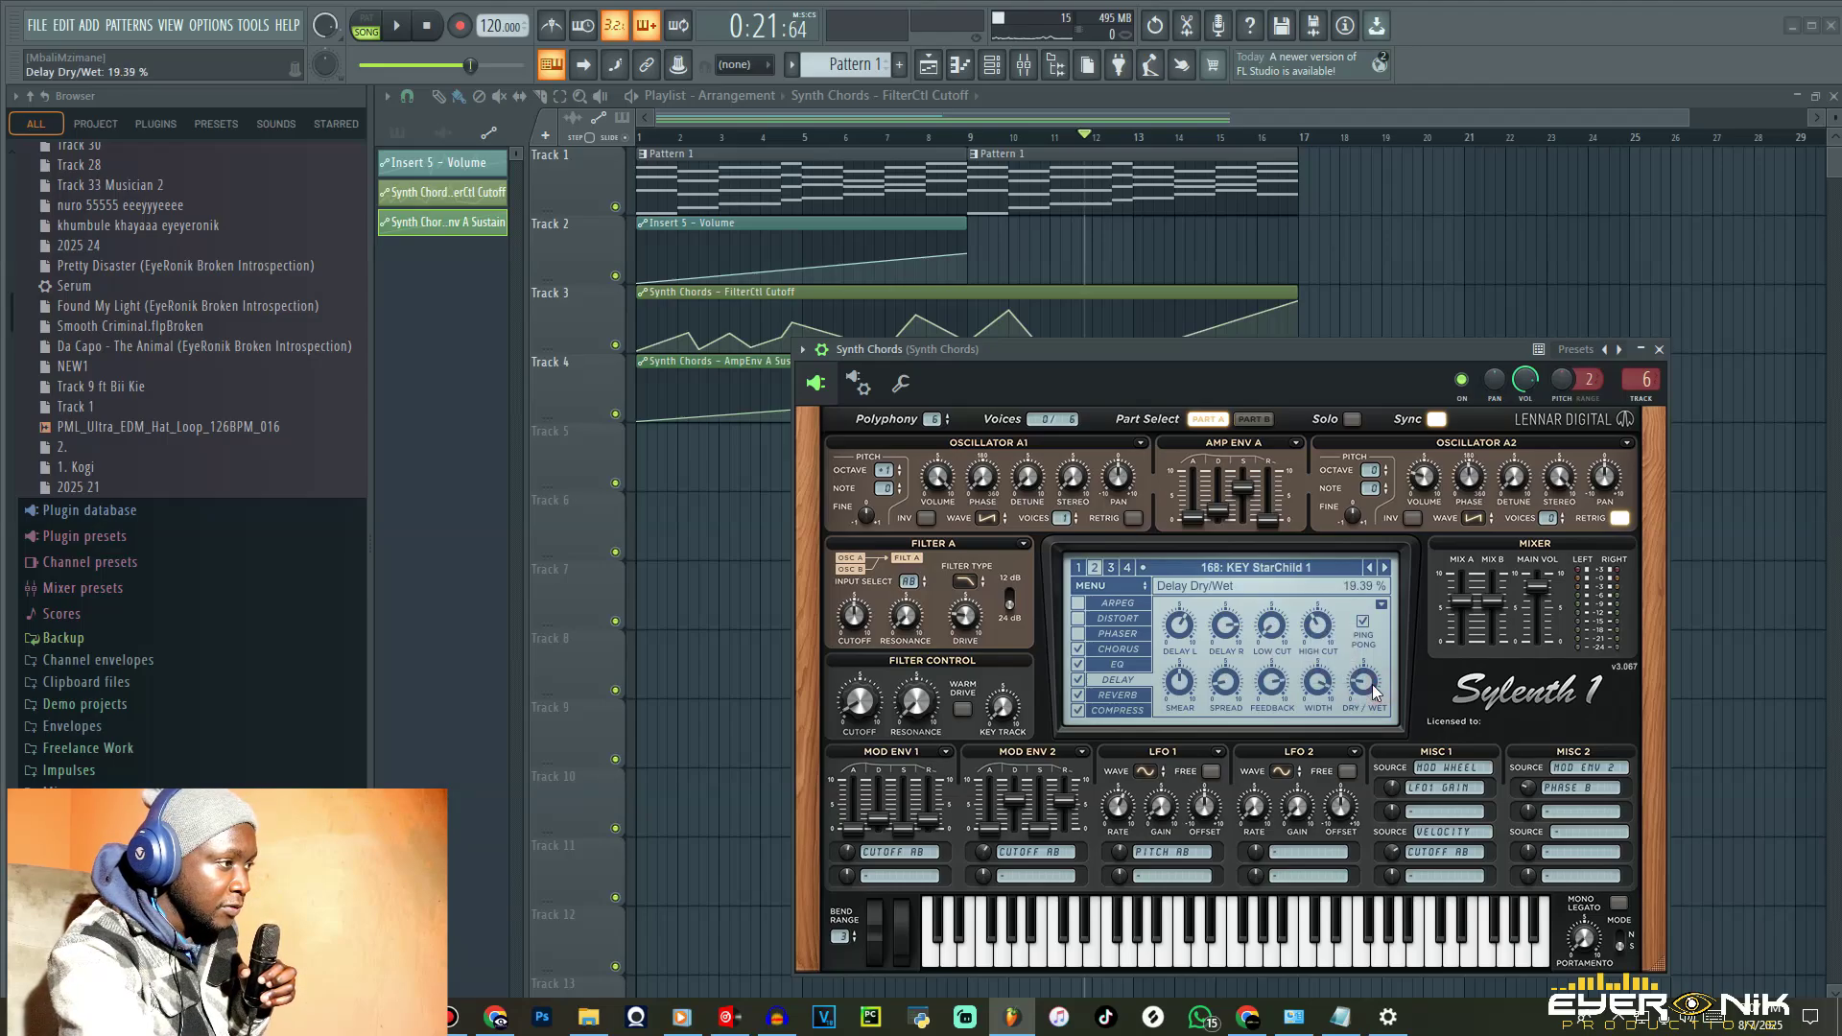
left_click(254, 24)
mouse_move(345, 363)
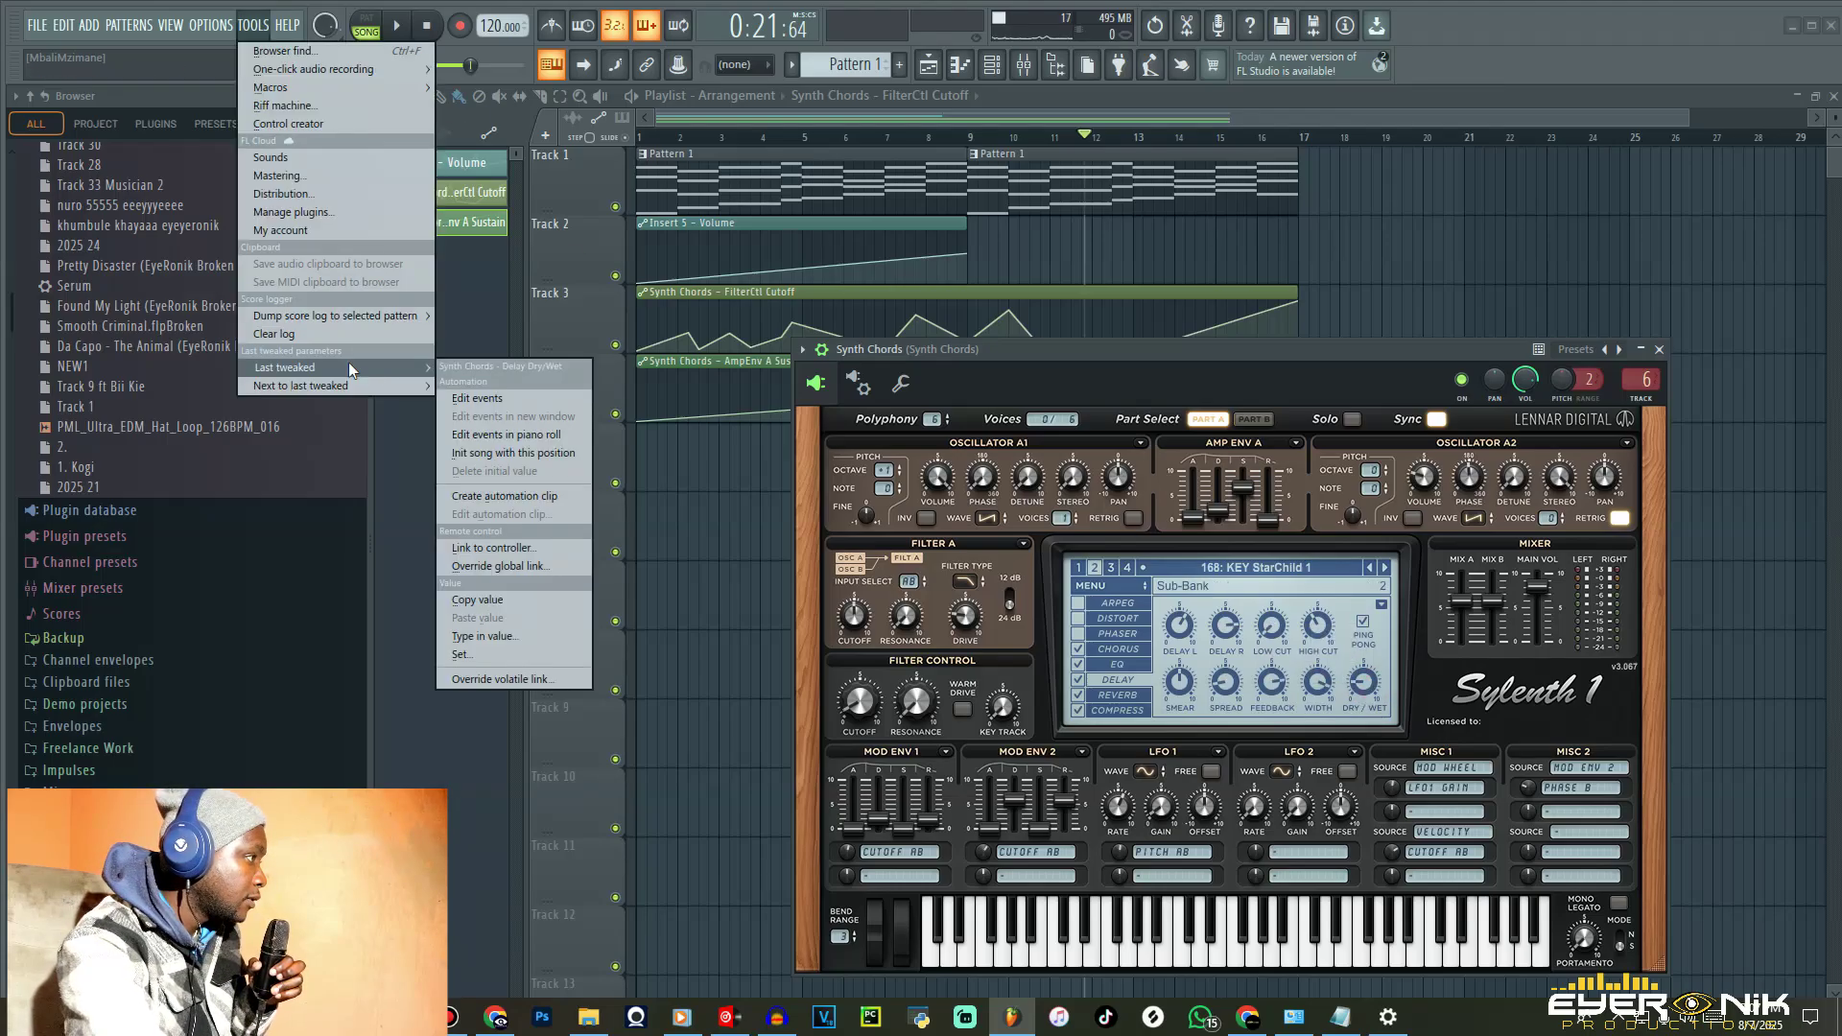
left_click(513, 497)
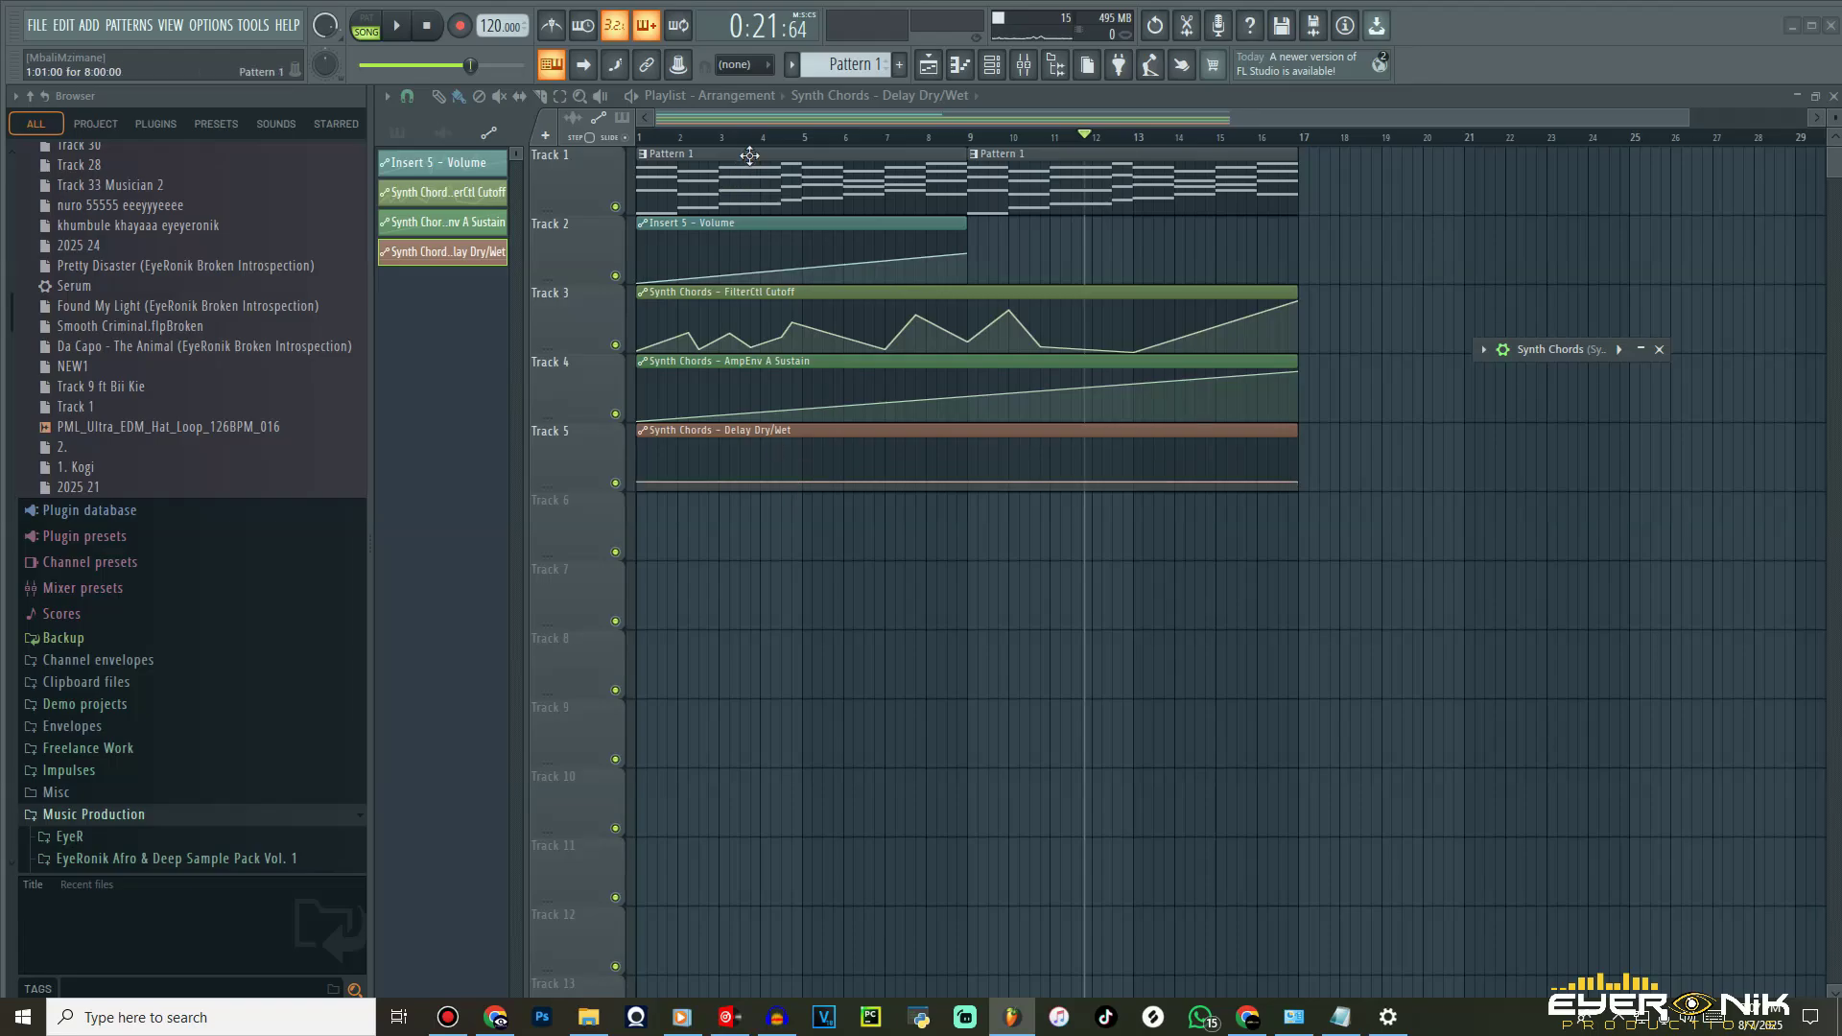
- Add points to the Delay Dry/Wet clip forming a spike that rises from about bar 3.5, peaks near bar 4.5 and drops sharply
scroll(805, 436, "up", 2)
right_click(805, 459)
left_click_drag(806, 460, 810, 445)
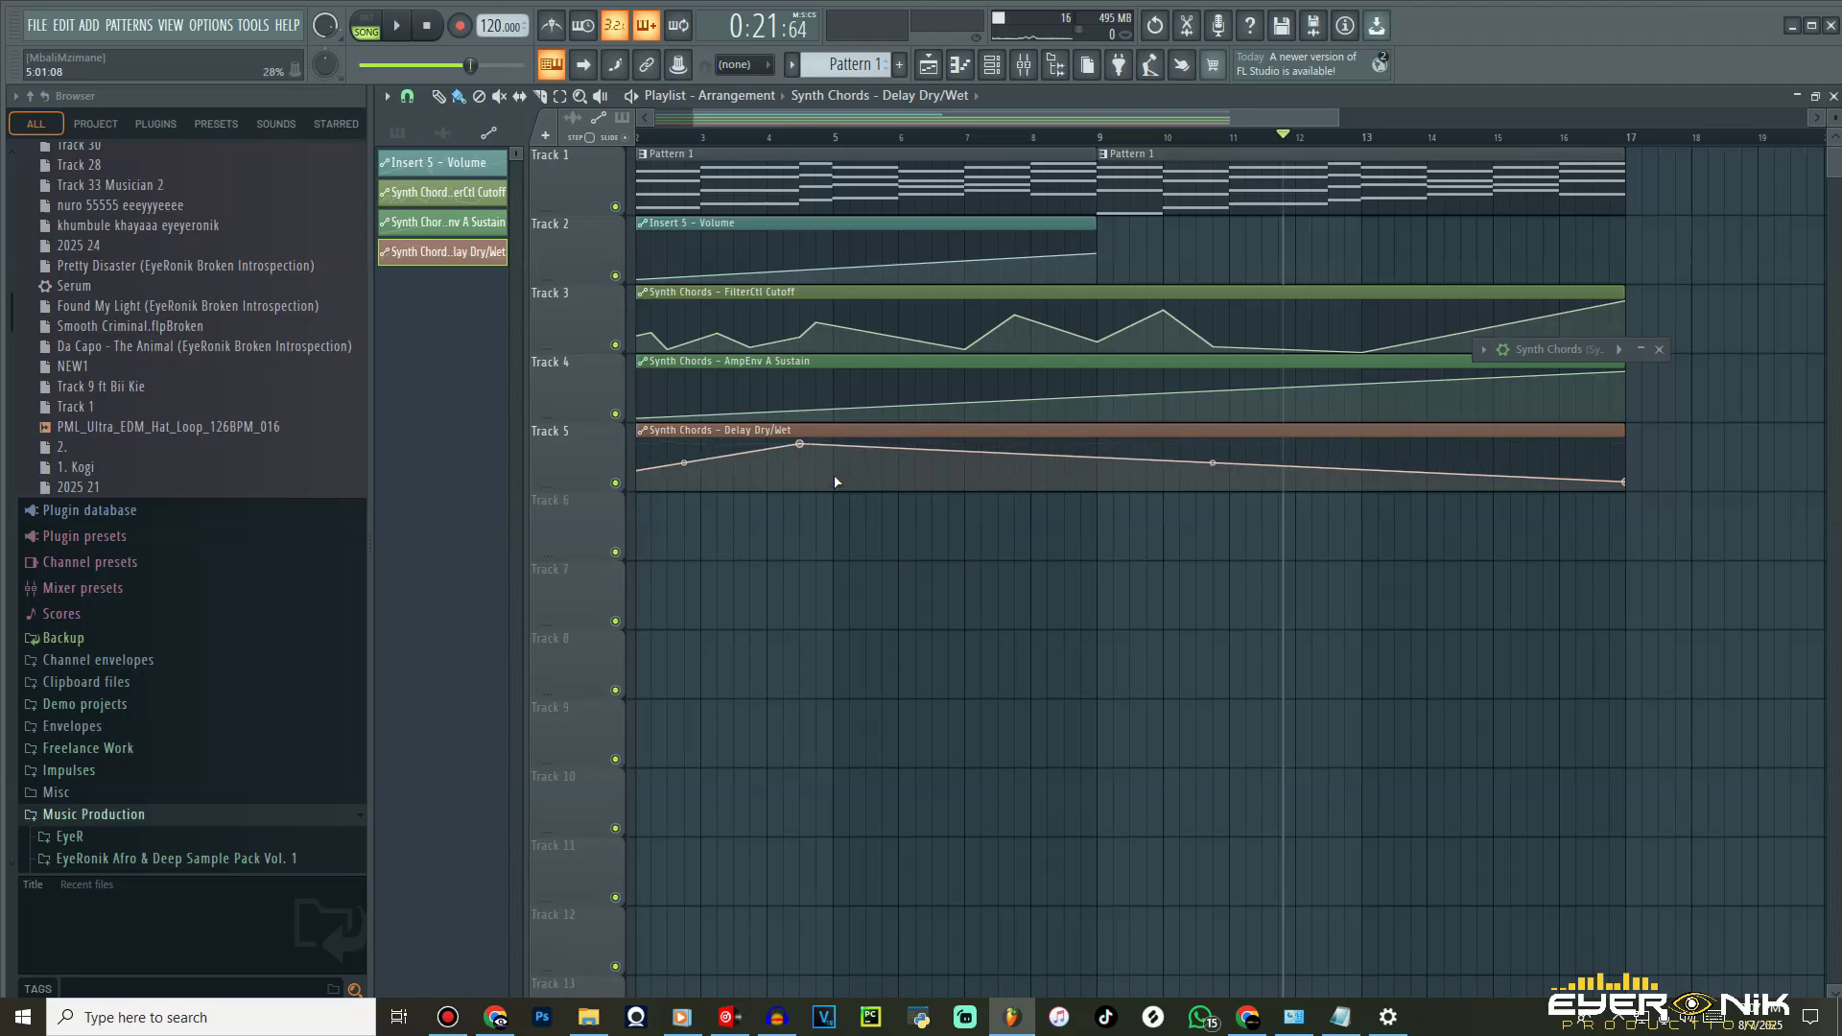
right_click(836, 479)
left_click_drag(836, 481, 831, 481)
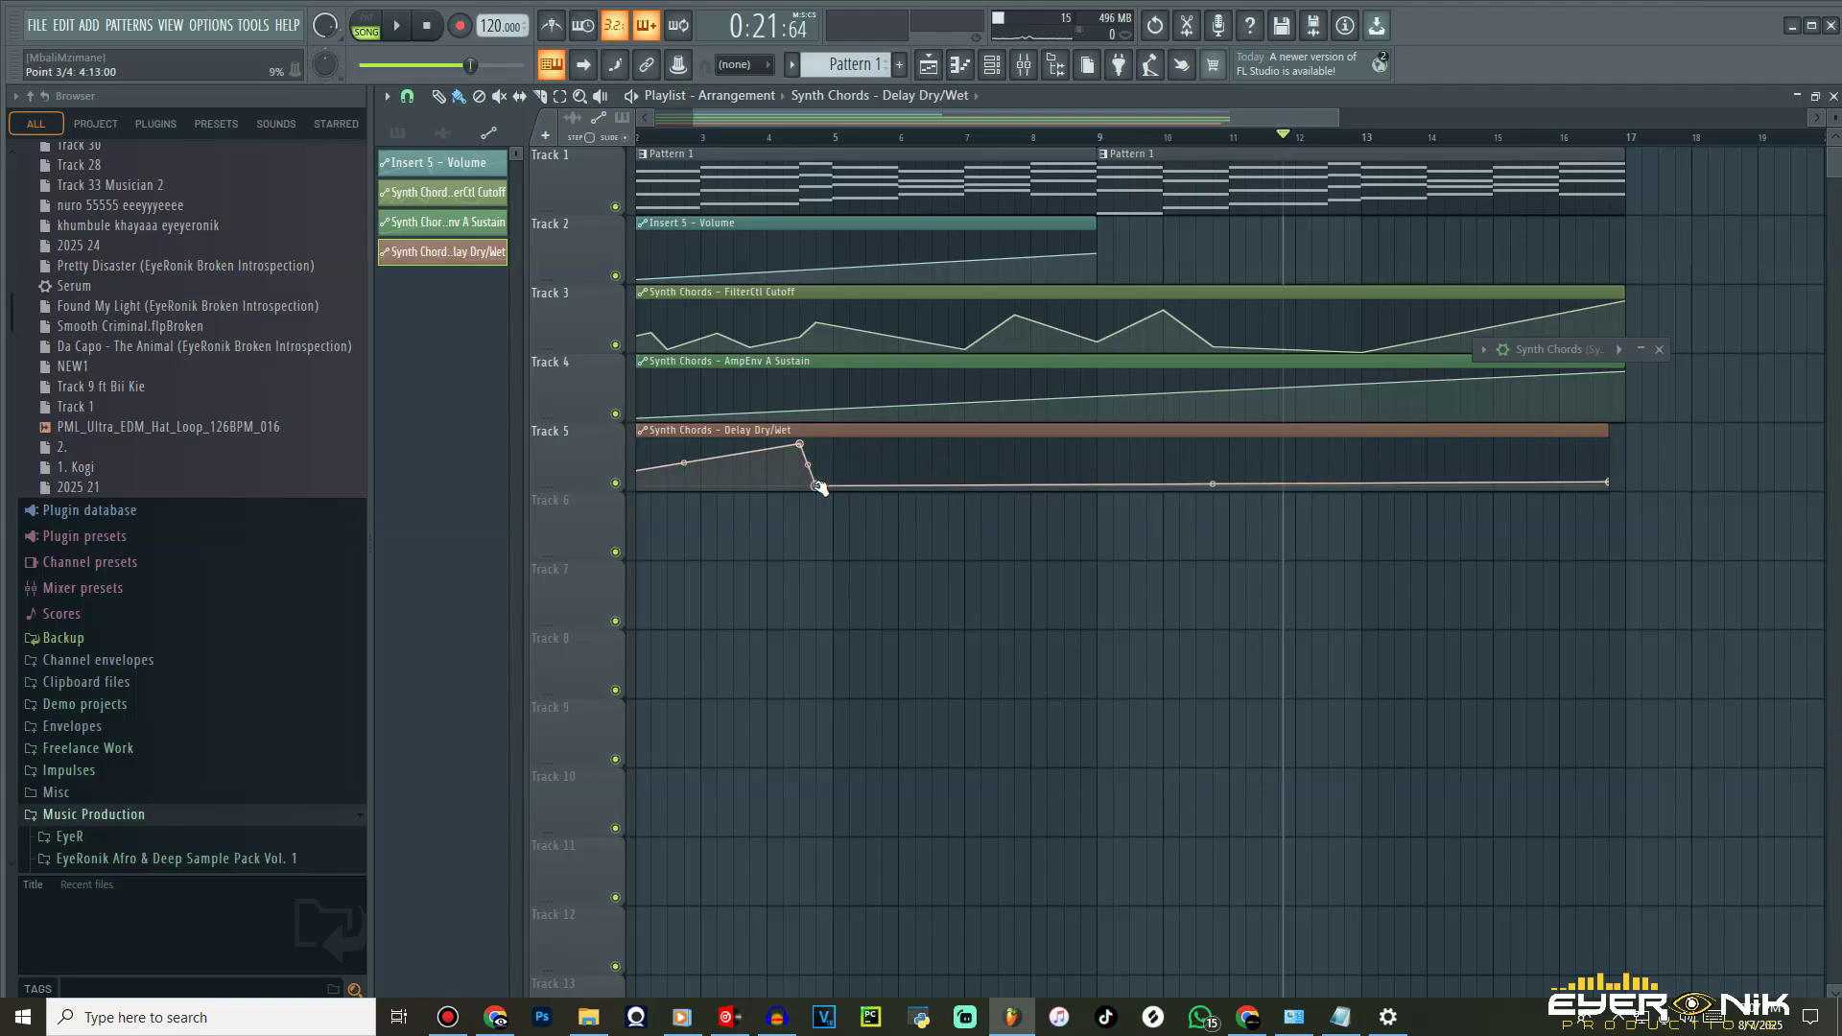
scroll(804, 139, "down", 2)
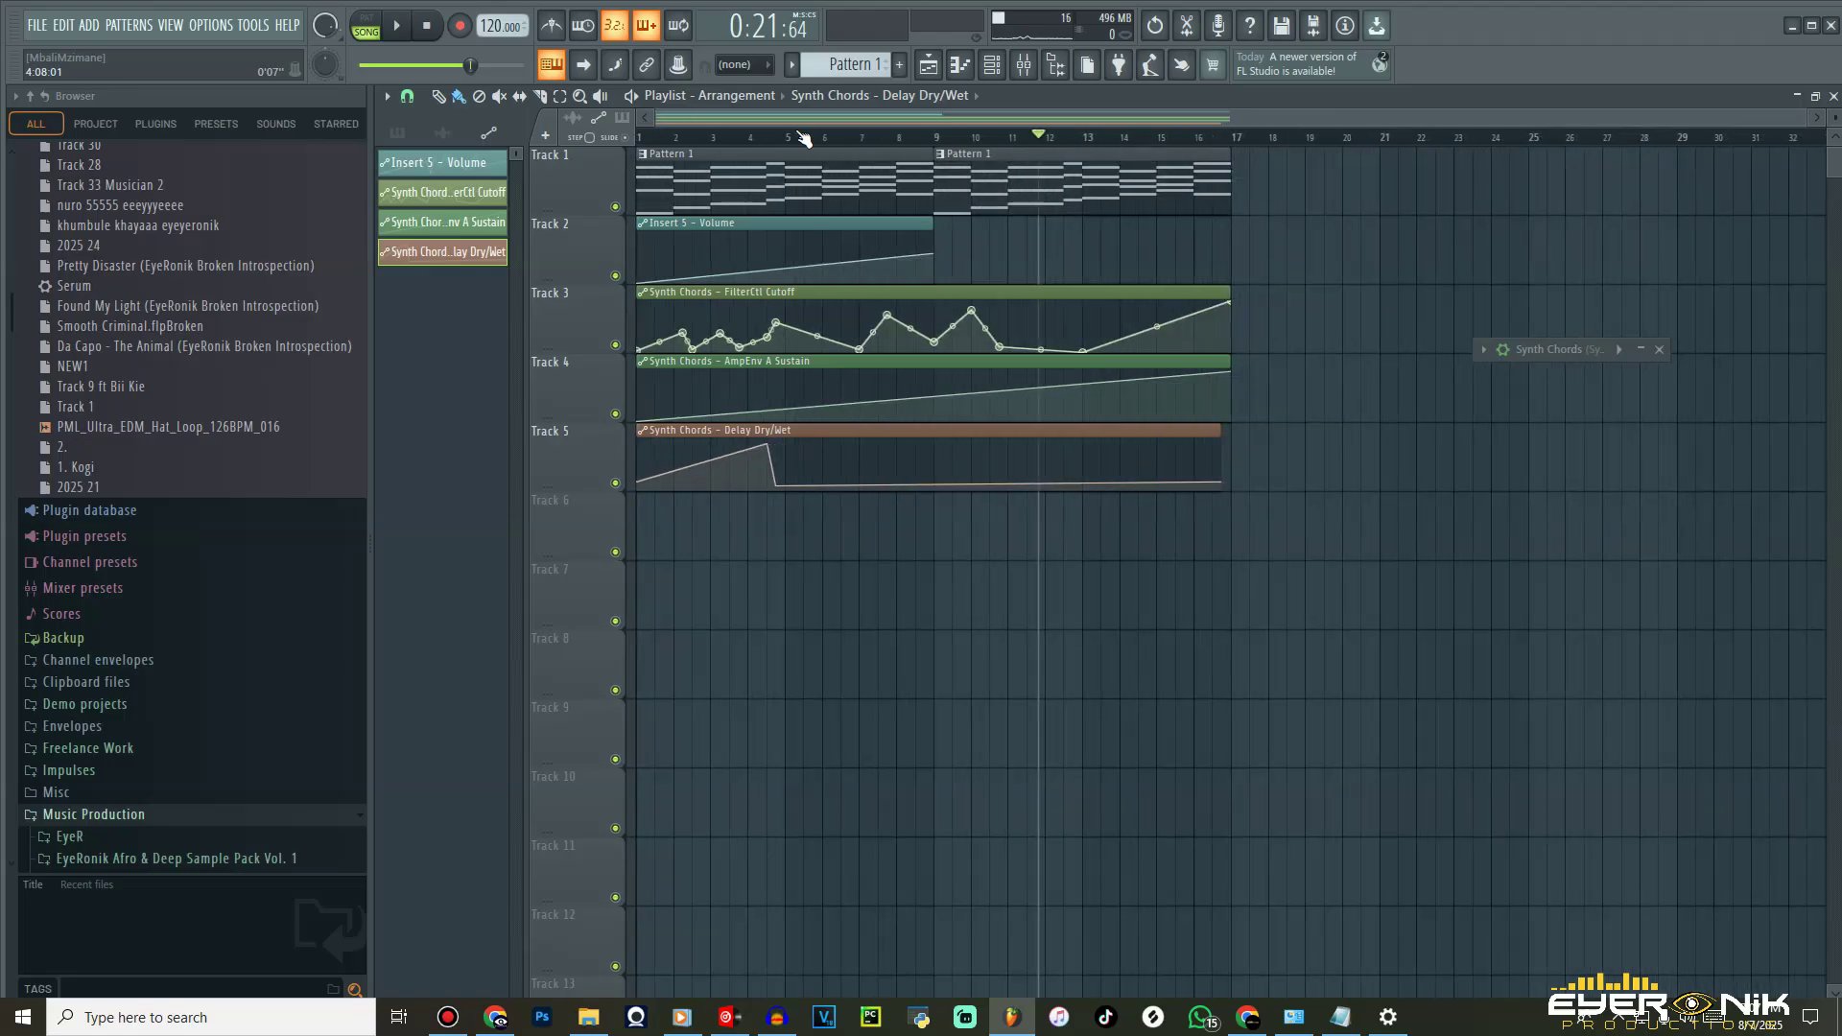
right_click(730, 485)
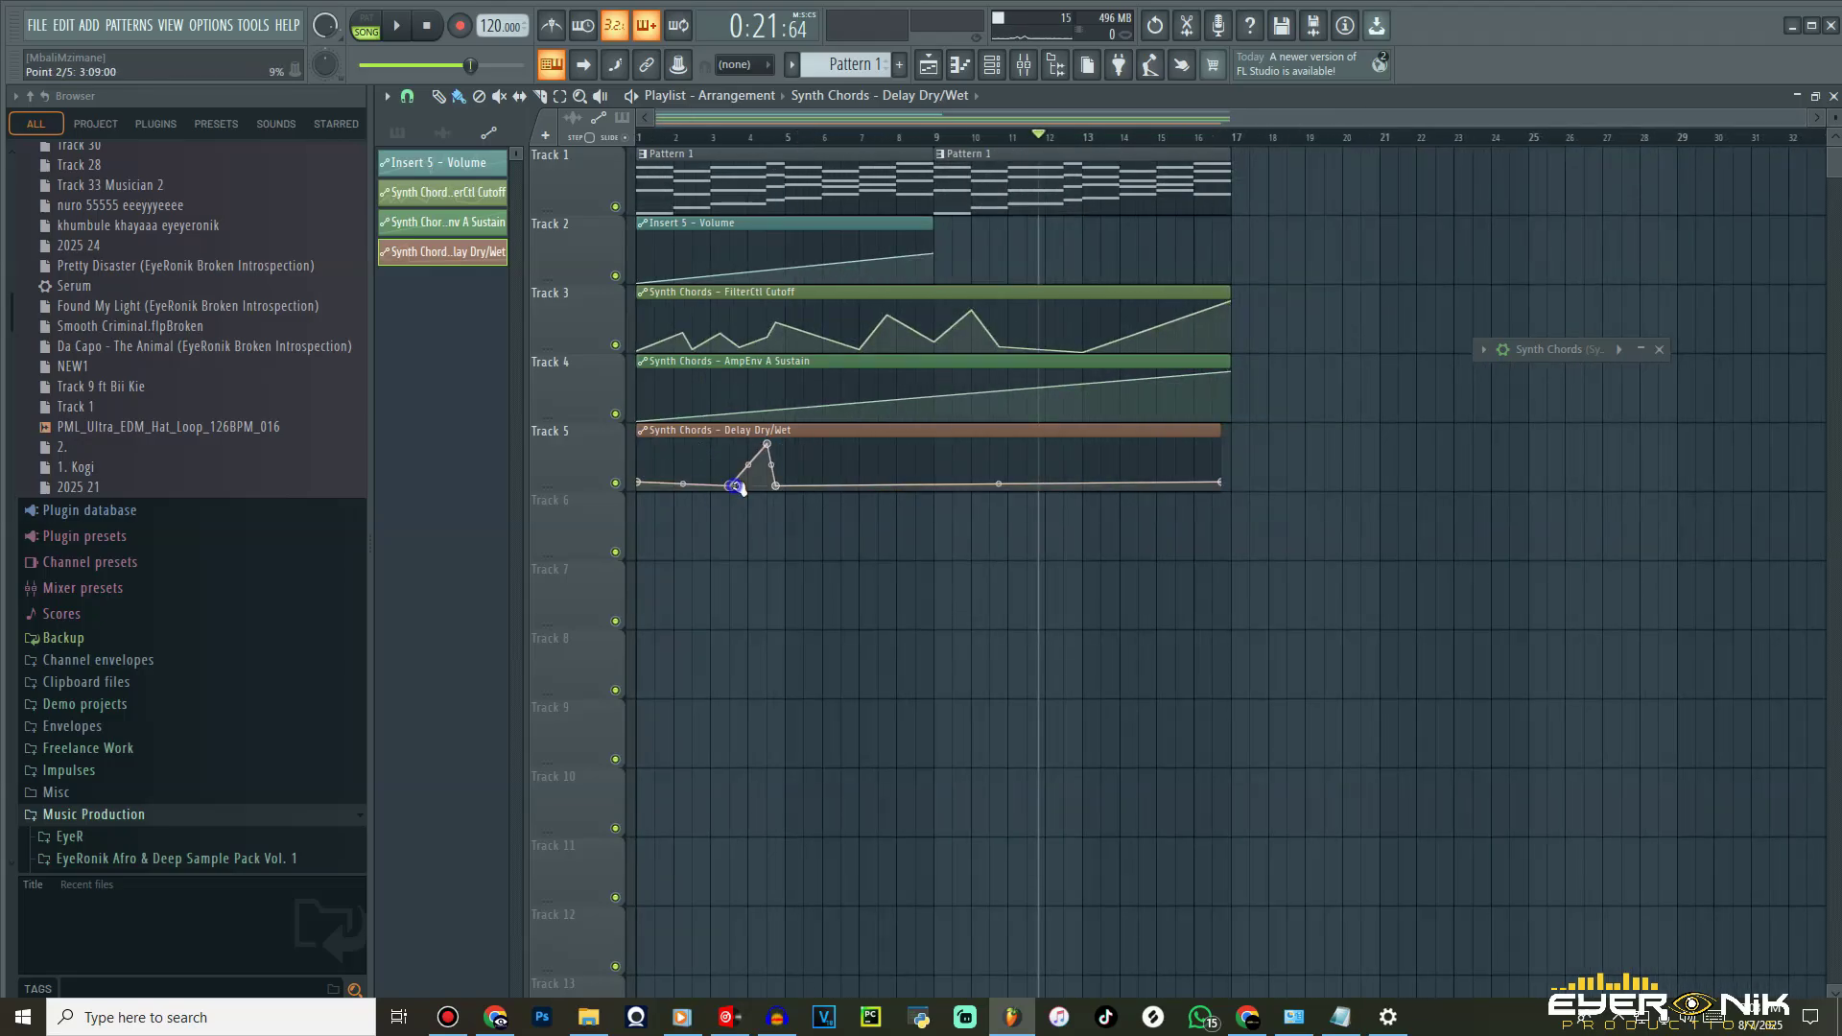
- Play the song from the start to hear the Delay Dry/Wet automation, pause it and place the playhead in bar 7
left_click(401, 32)
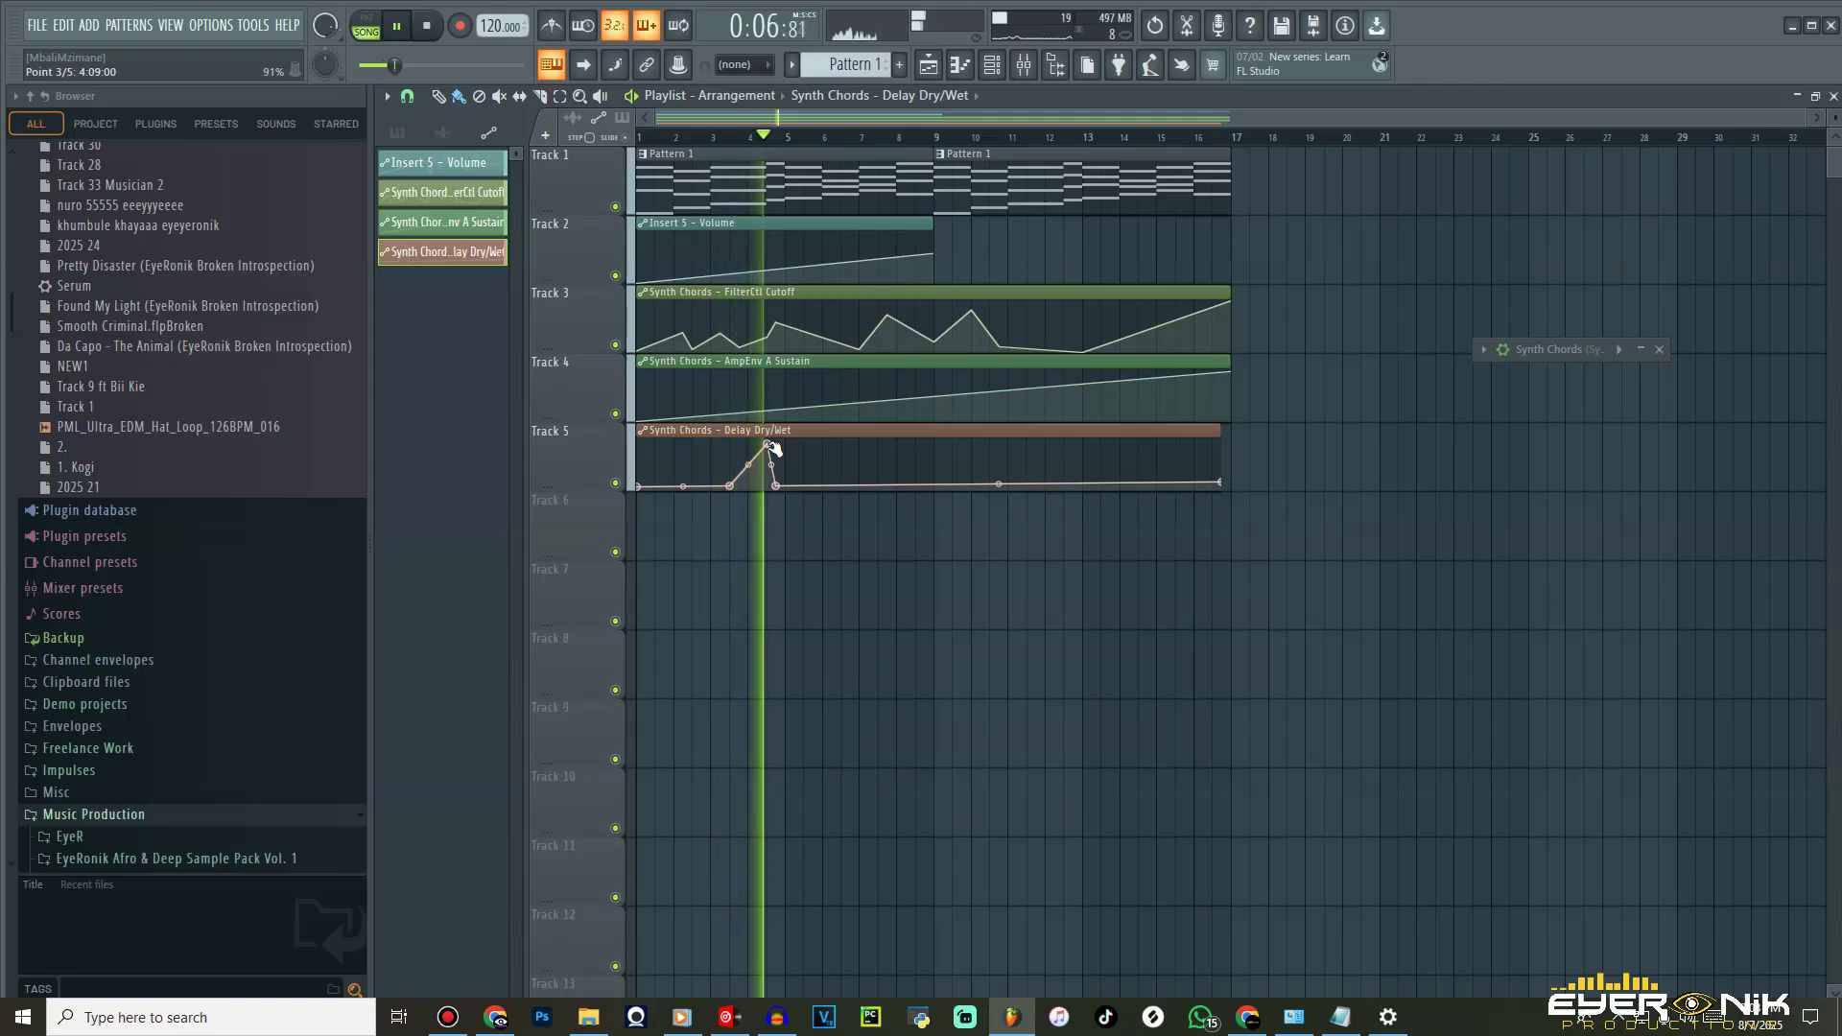
left_click(399, 28)
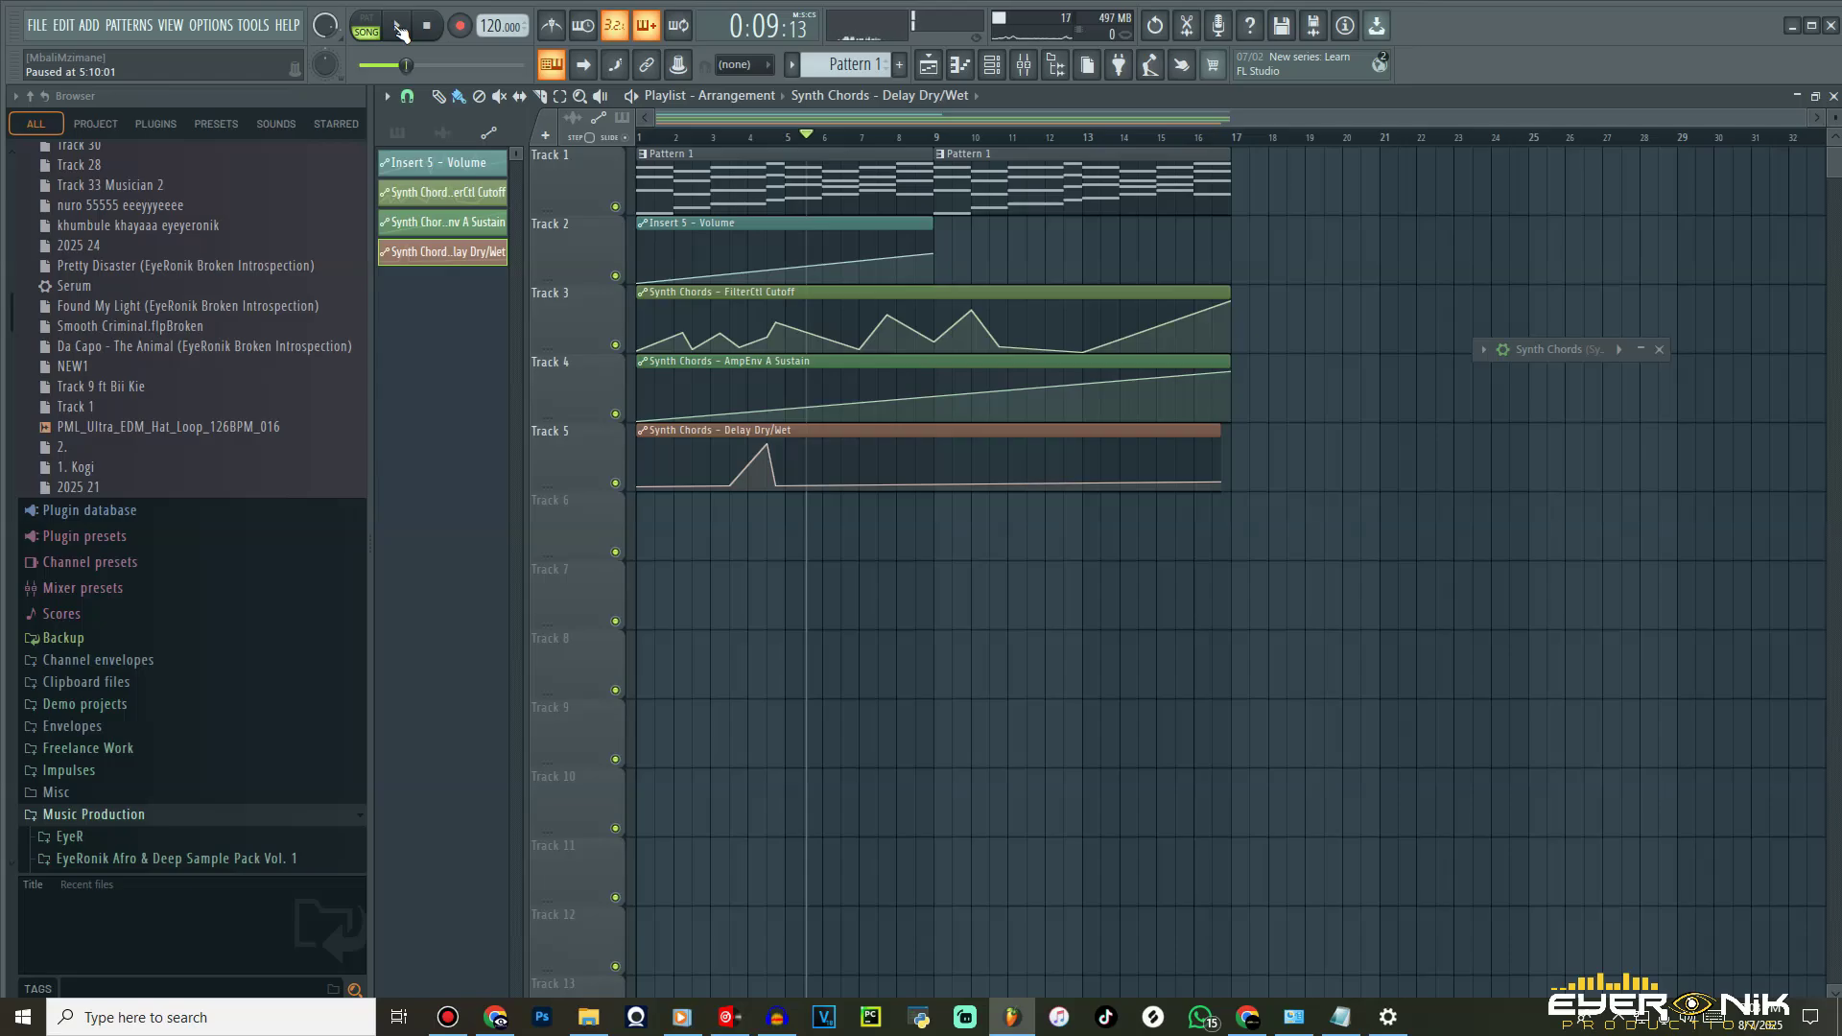
scroll(1048, 142, "up", 3)
left_click(1046, 137)
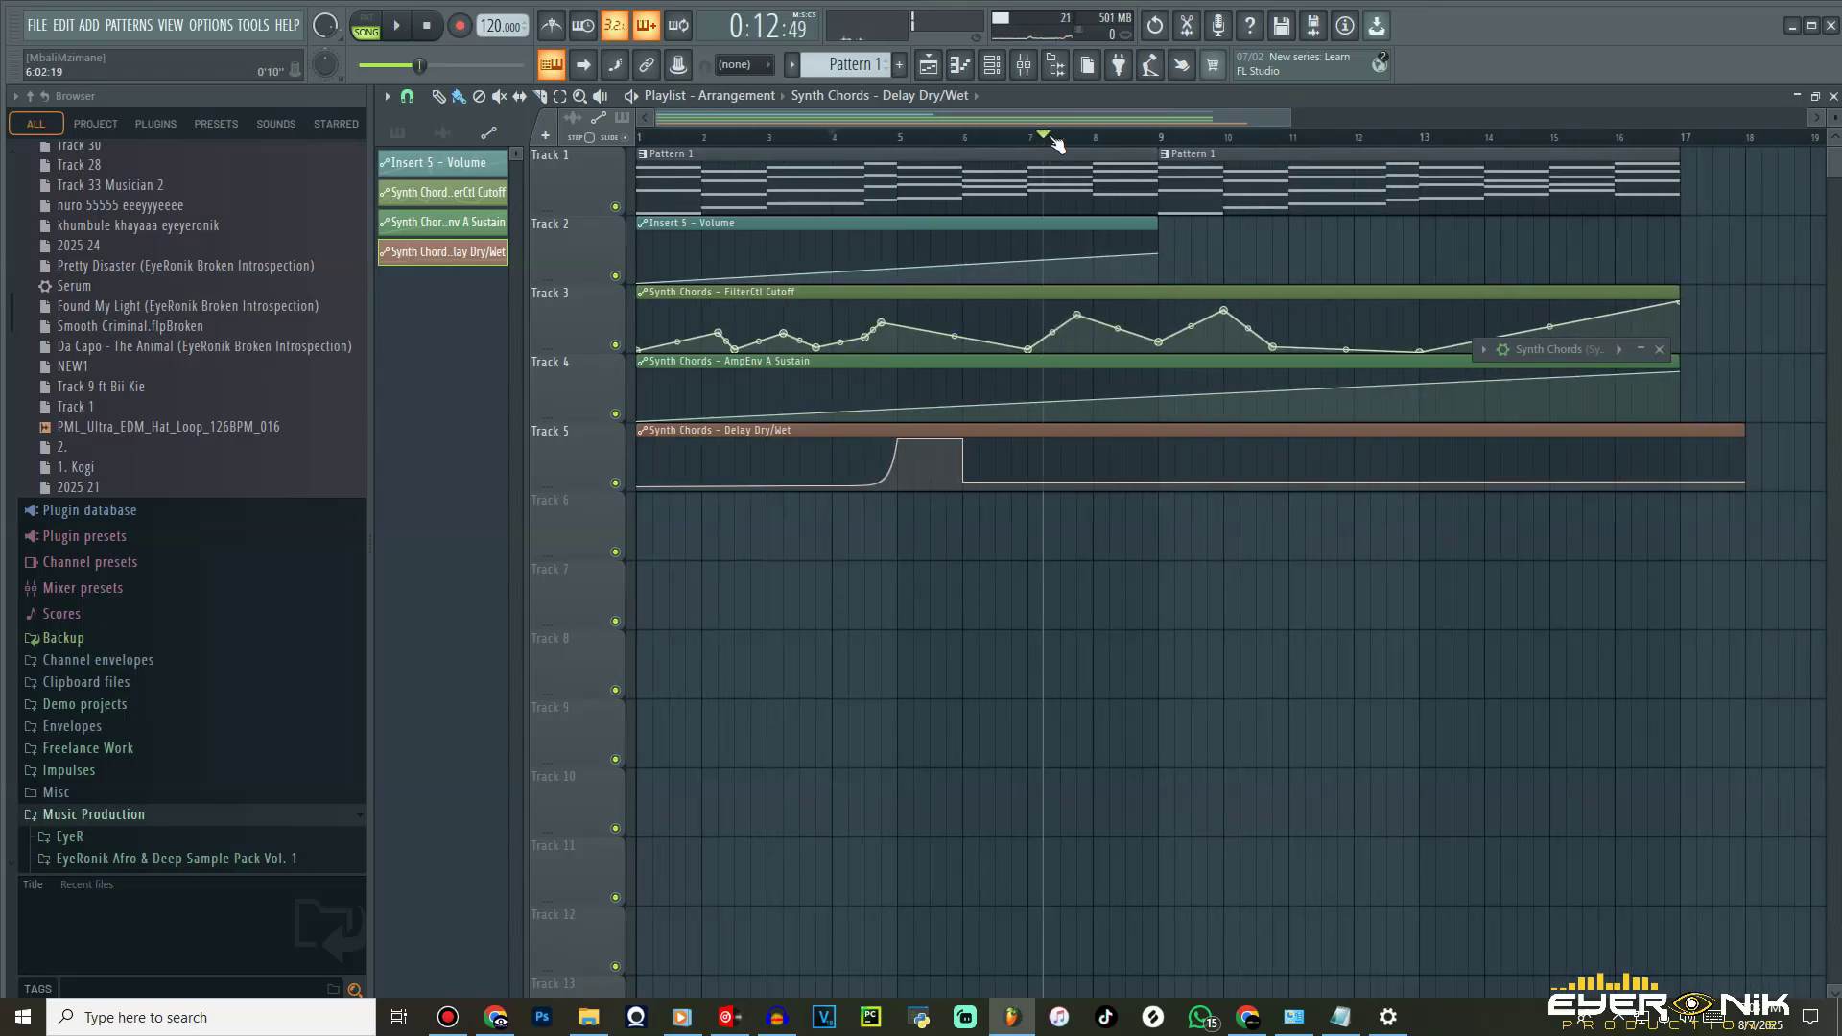
scroll(1056, 142, "down", 3)
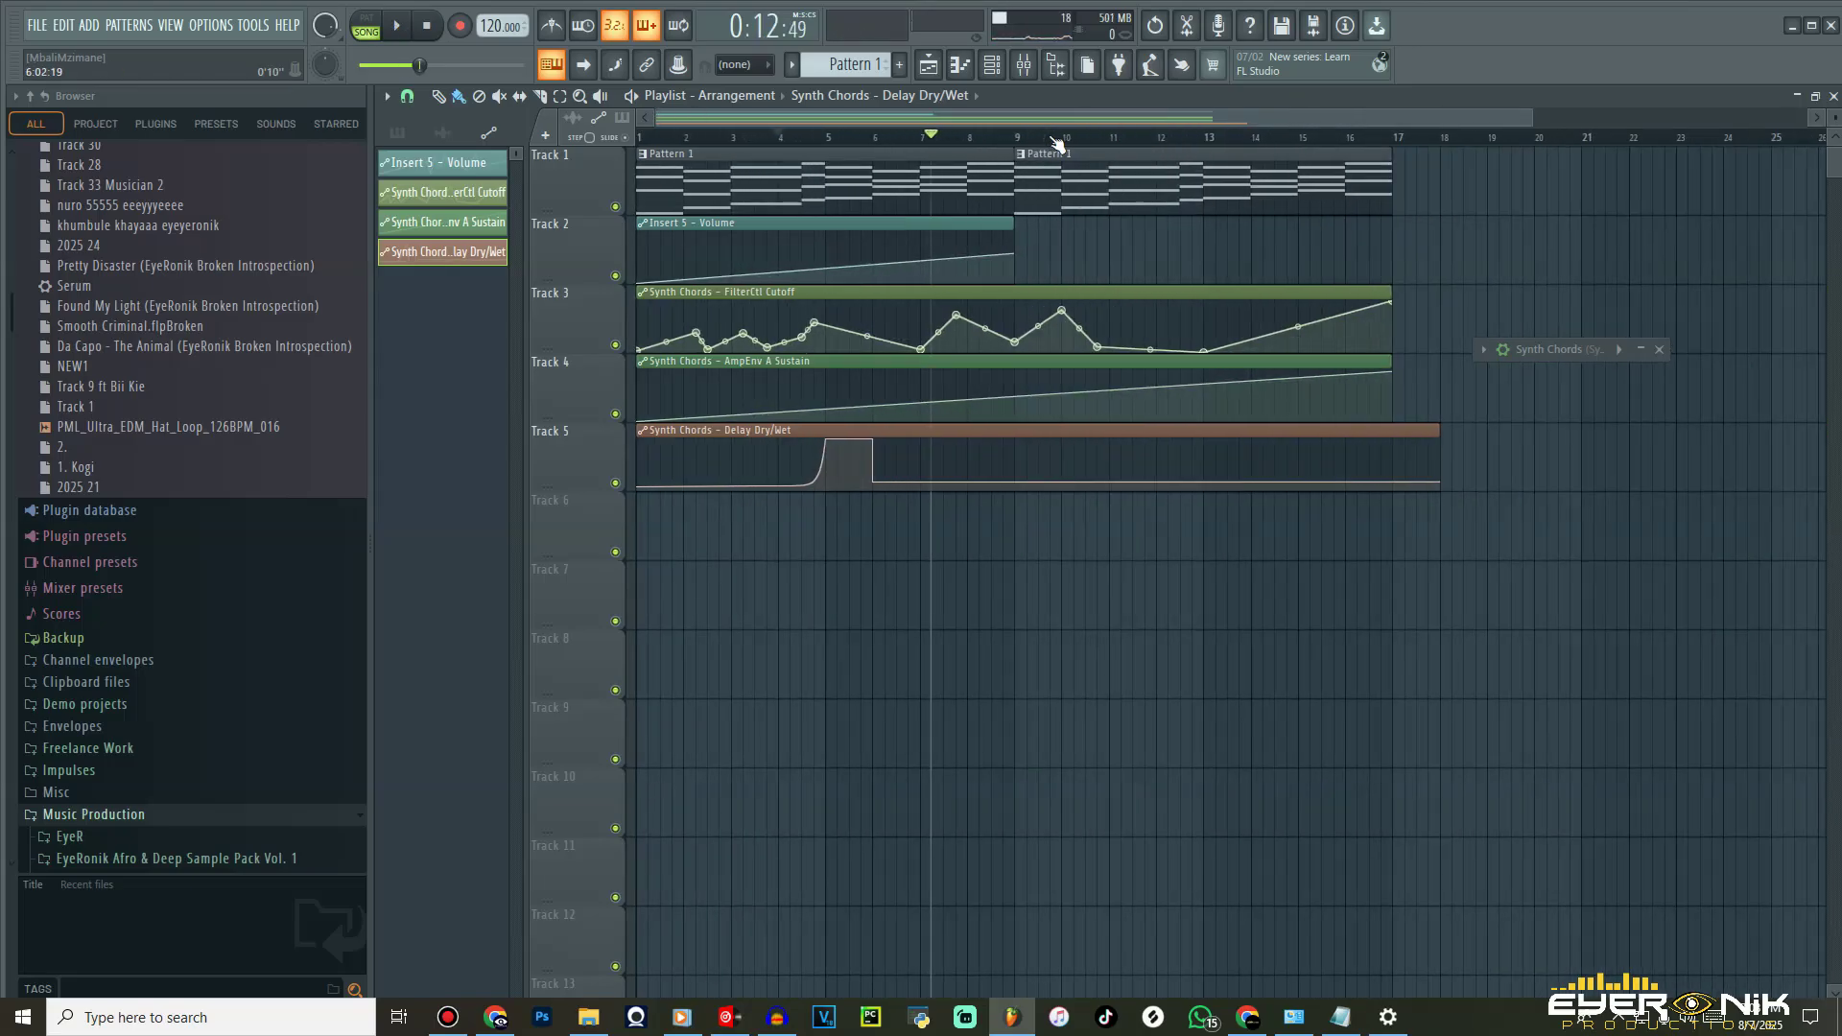
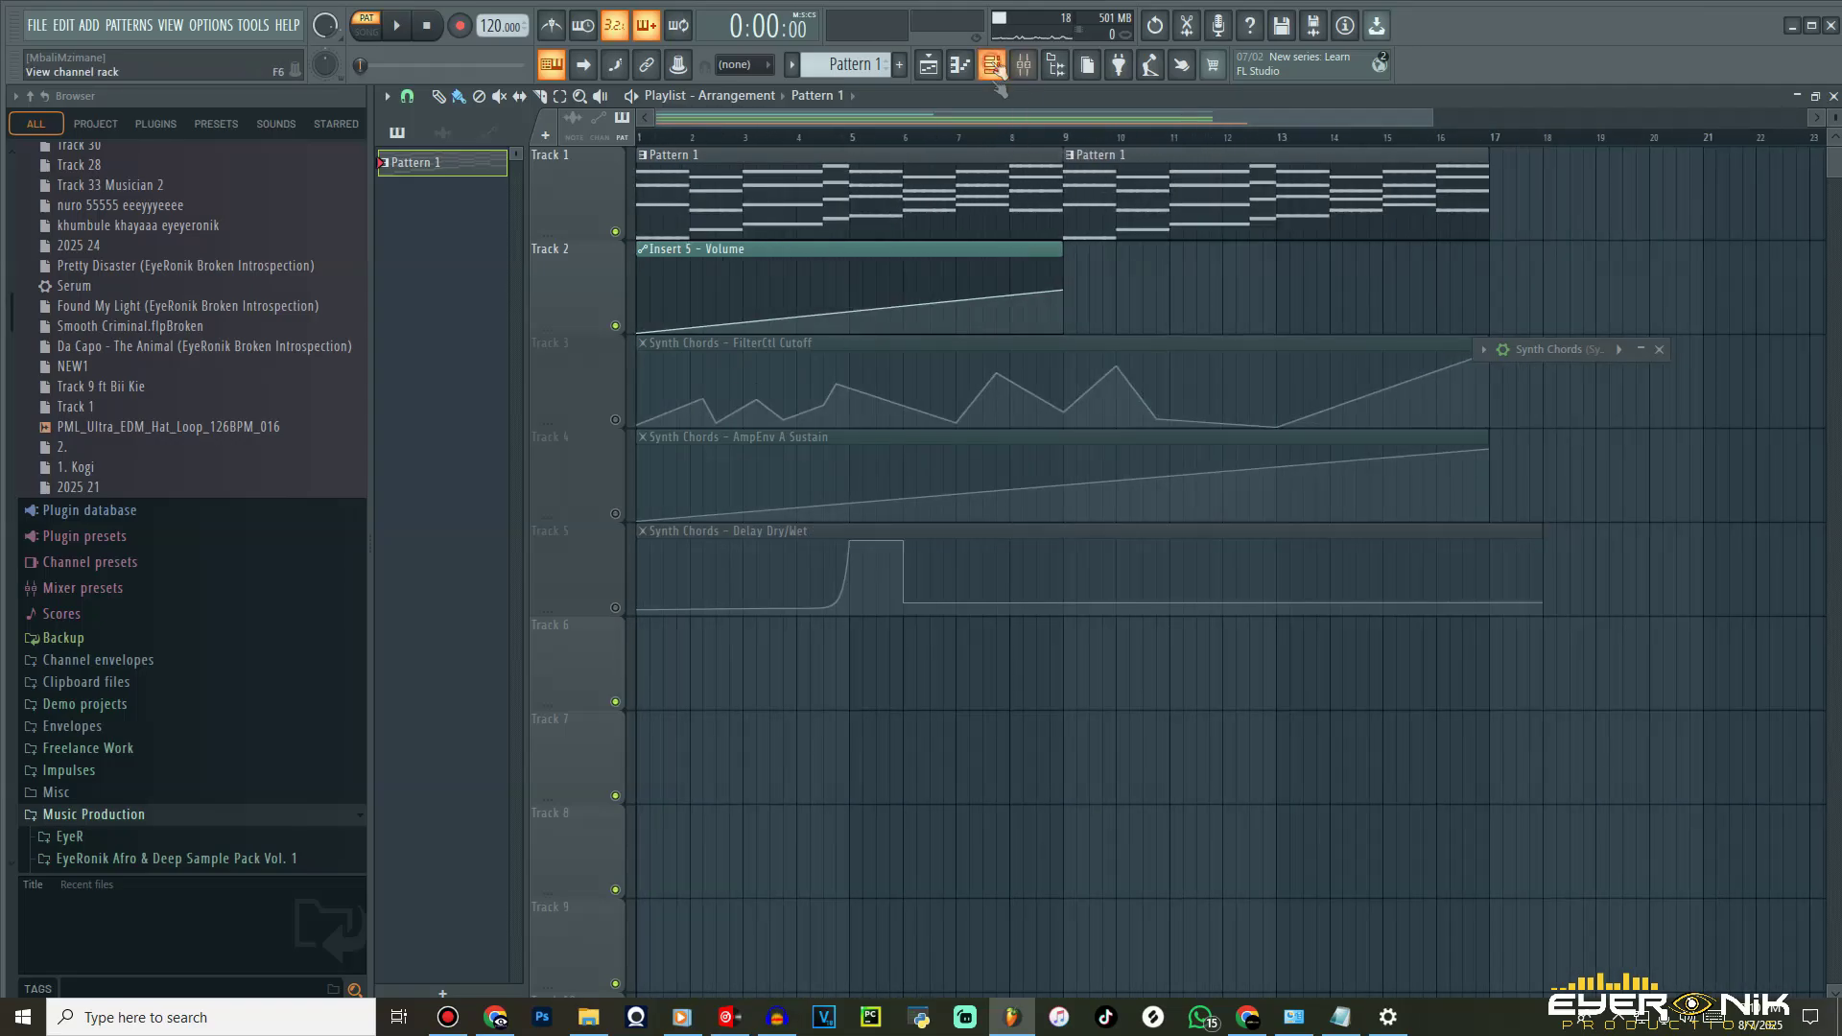
- Cut the All Strings Sustain channel's notes from Pattern 1 and return to the Playlist
left_click(993, 65)
right_click(552, 255)
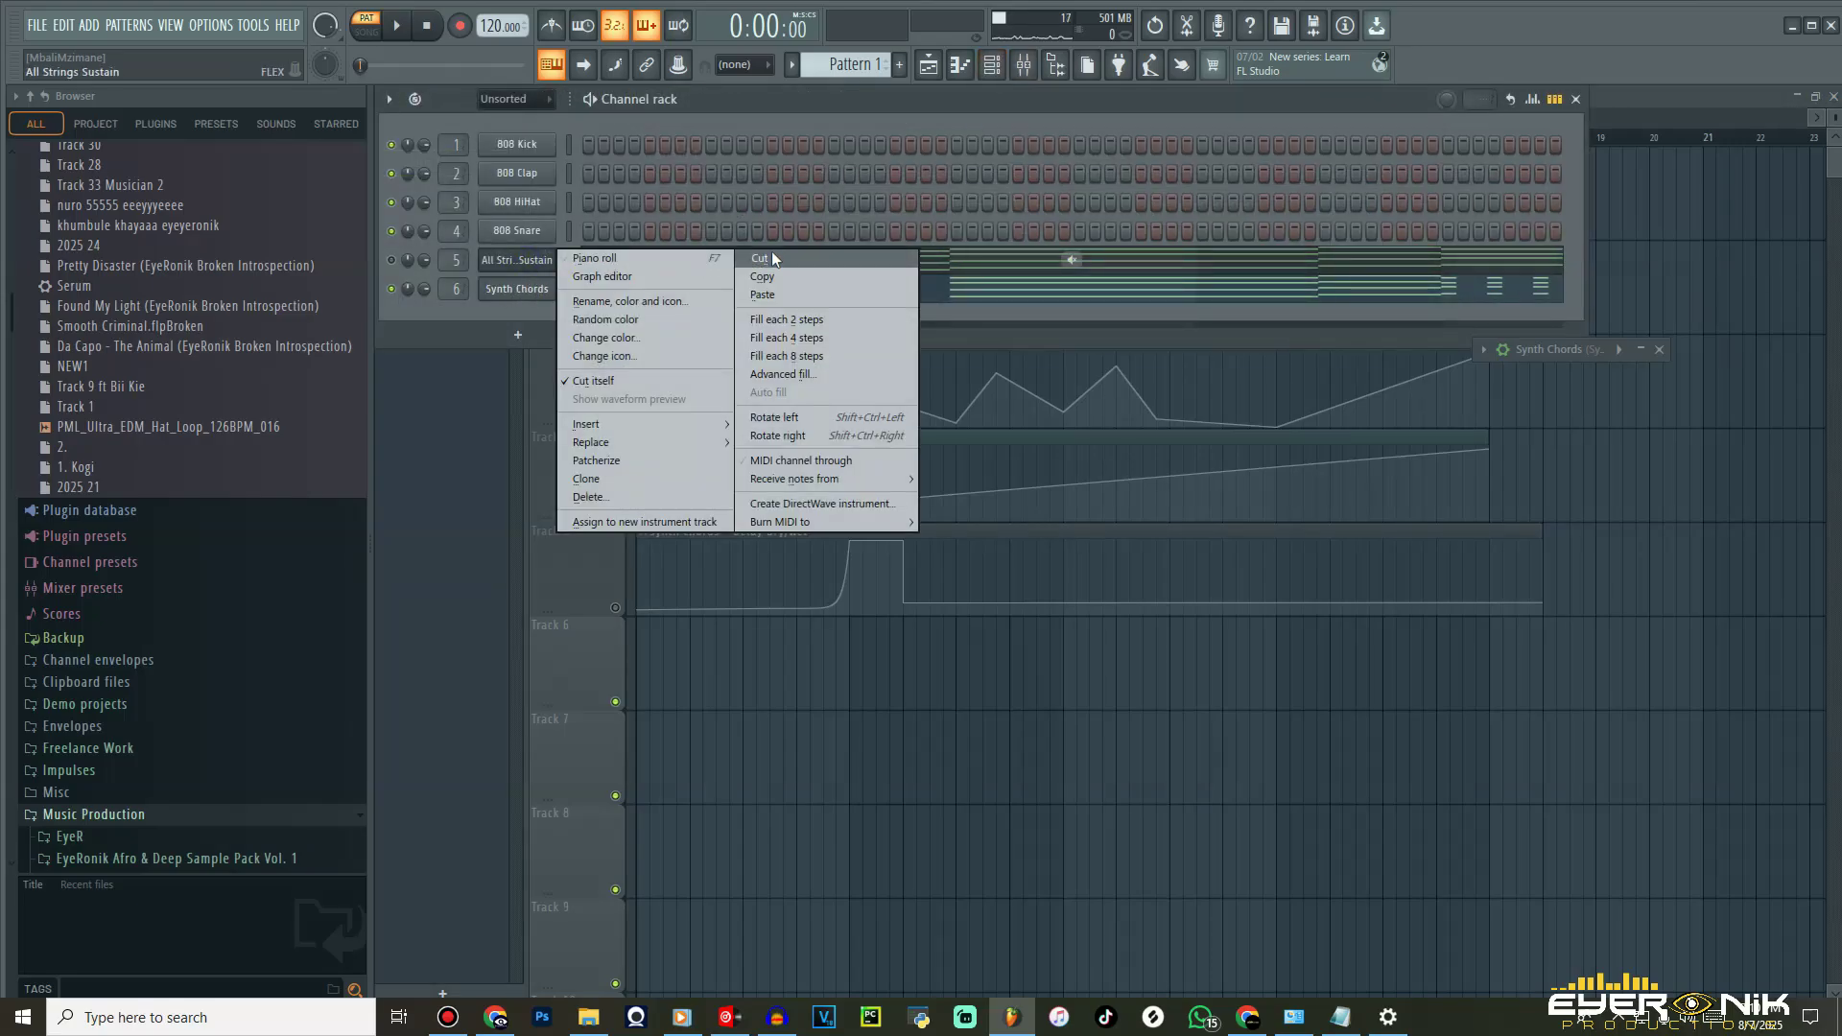
left_click(771, 251)
left_click(946, 65)
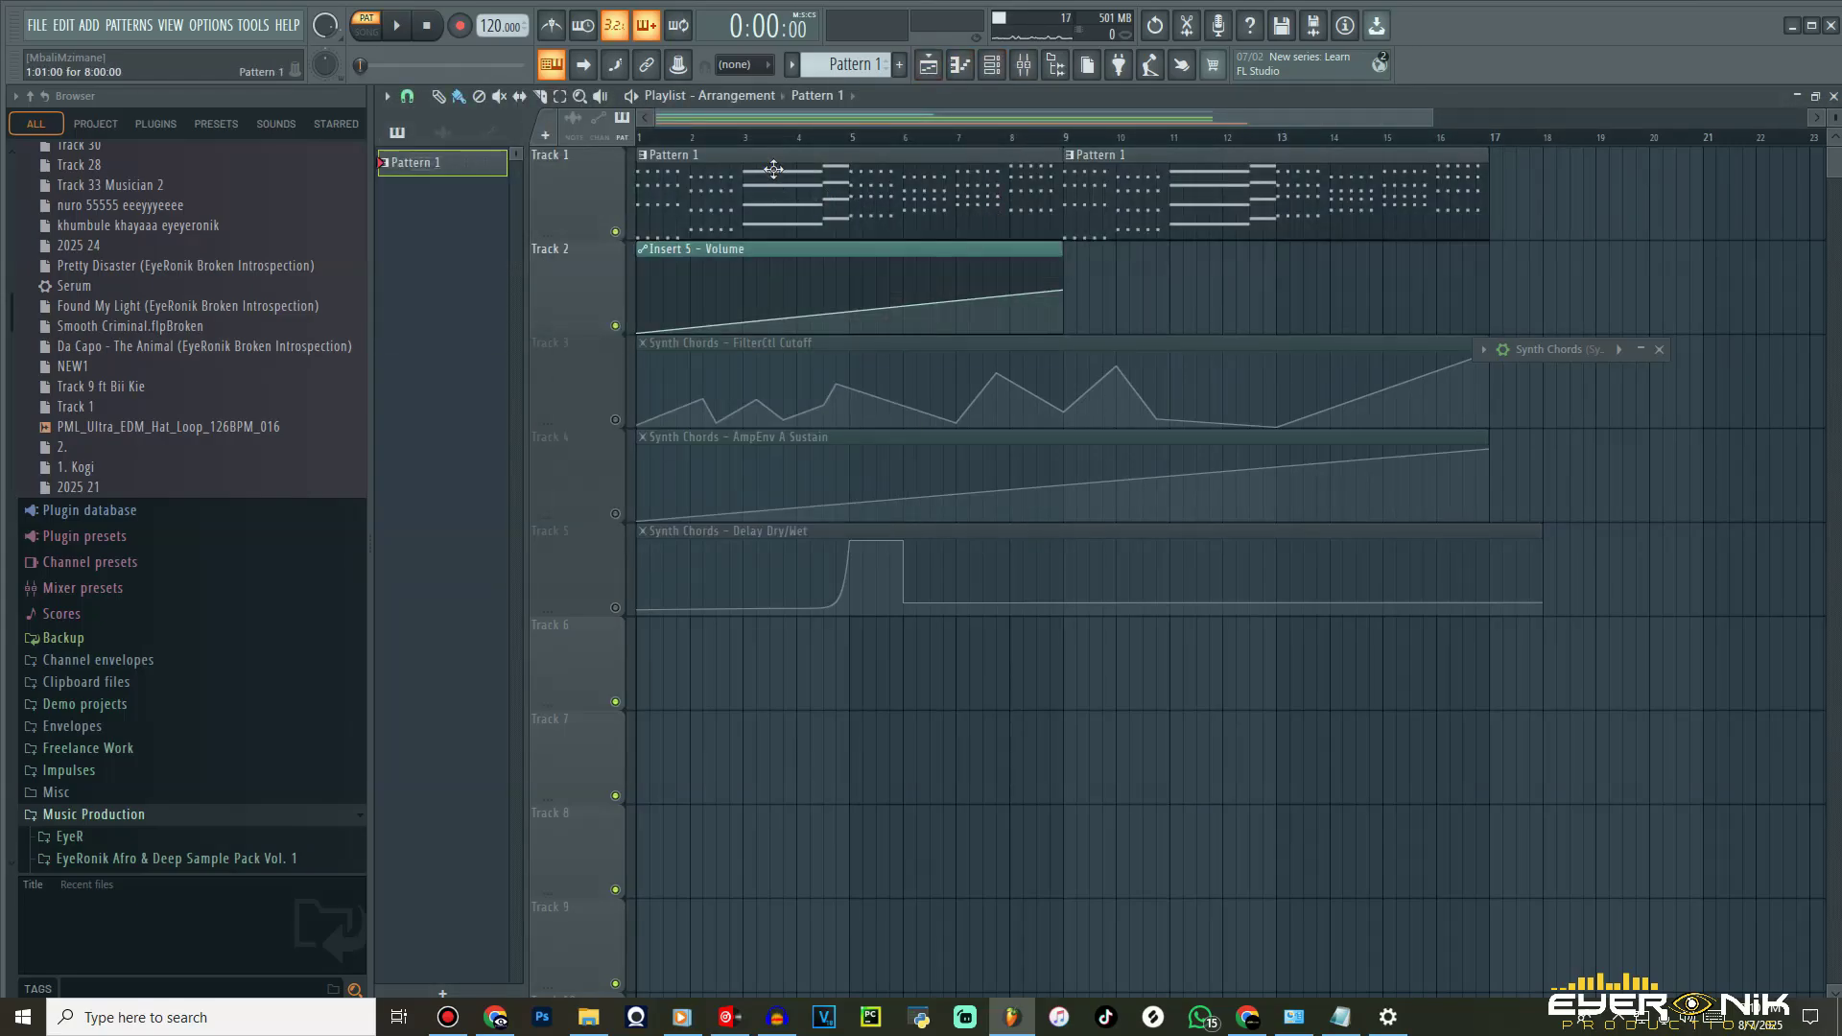
- Unmute Track 5 and reshape the Delay Dry/Wet clip into flat blocks that drop to the bottom in bars 3–5 and 11–13
scroll(807, 148, "down", 3)
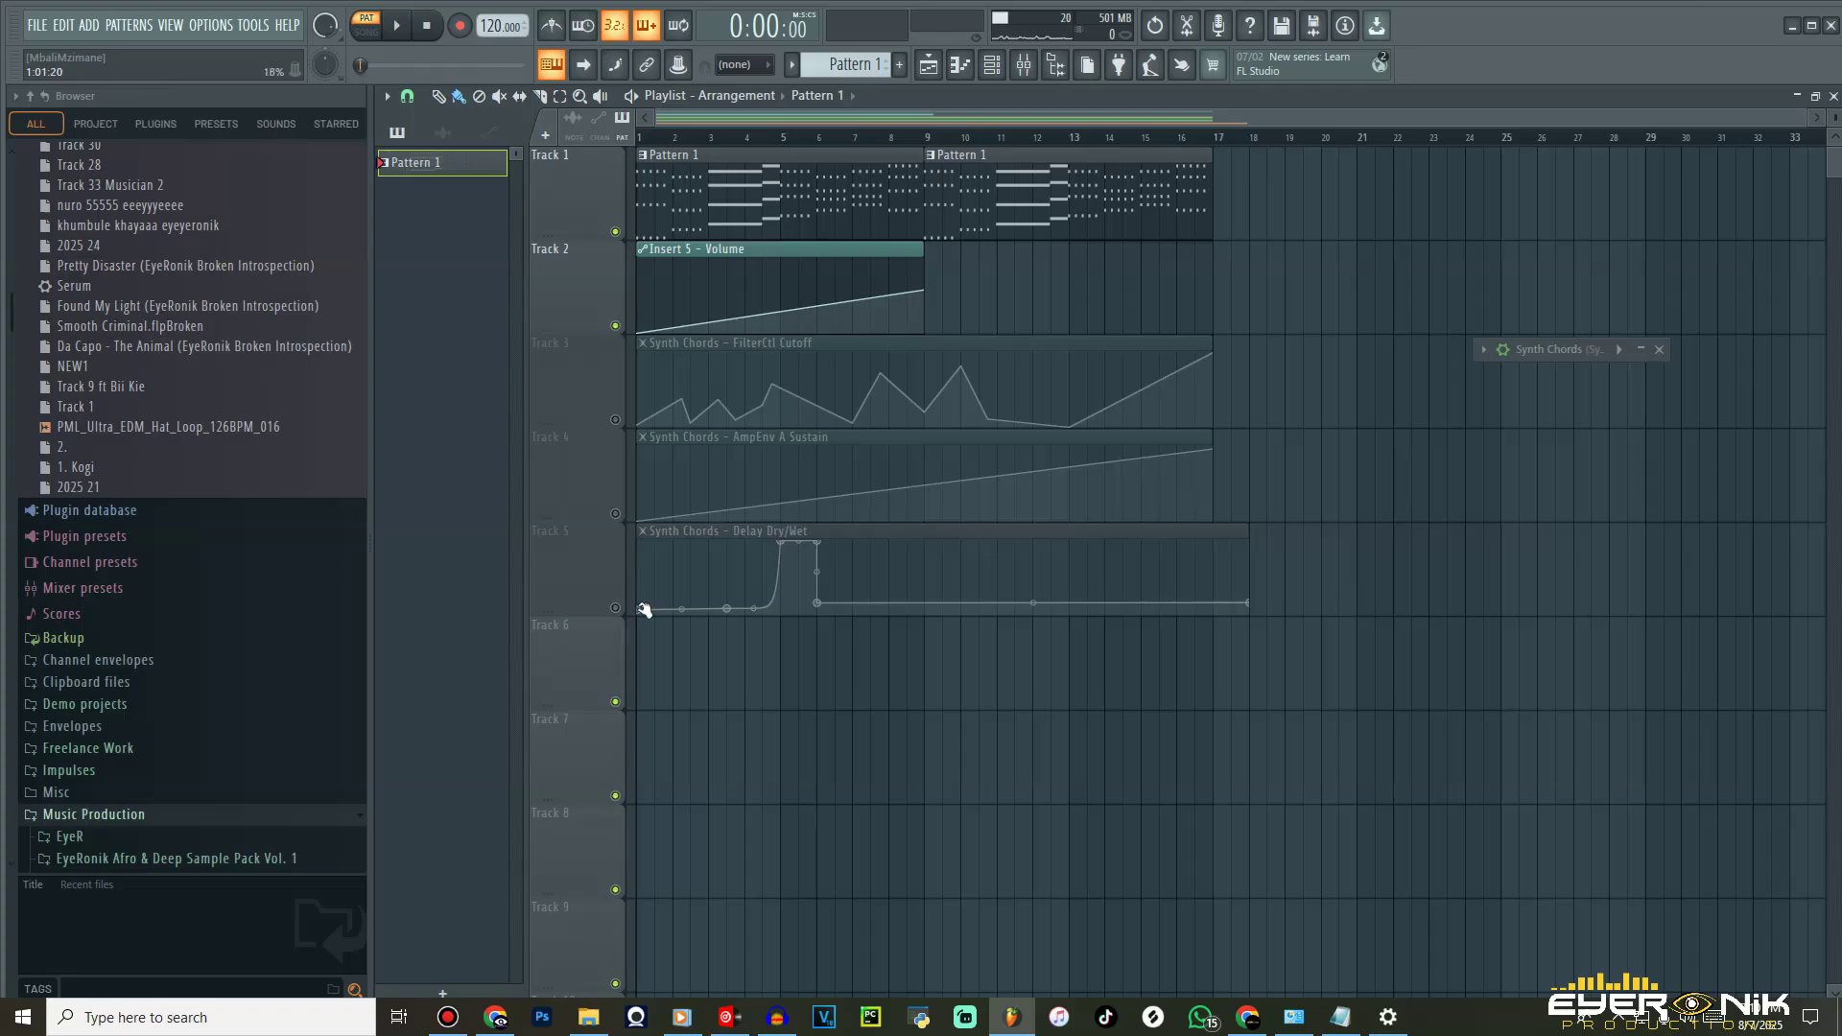
left_click(626, 614)
right_click(732, 611)
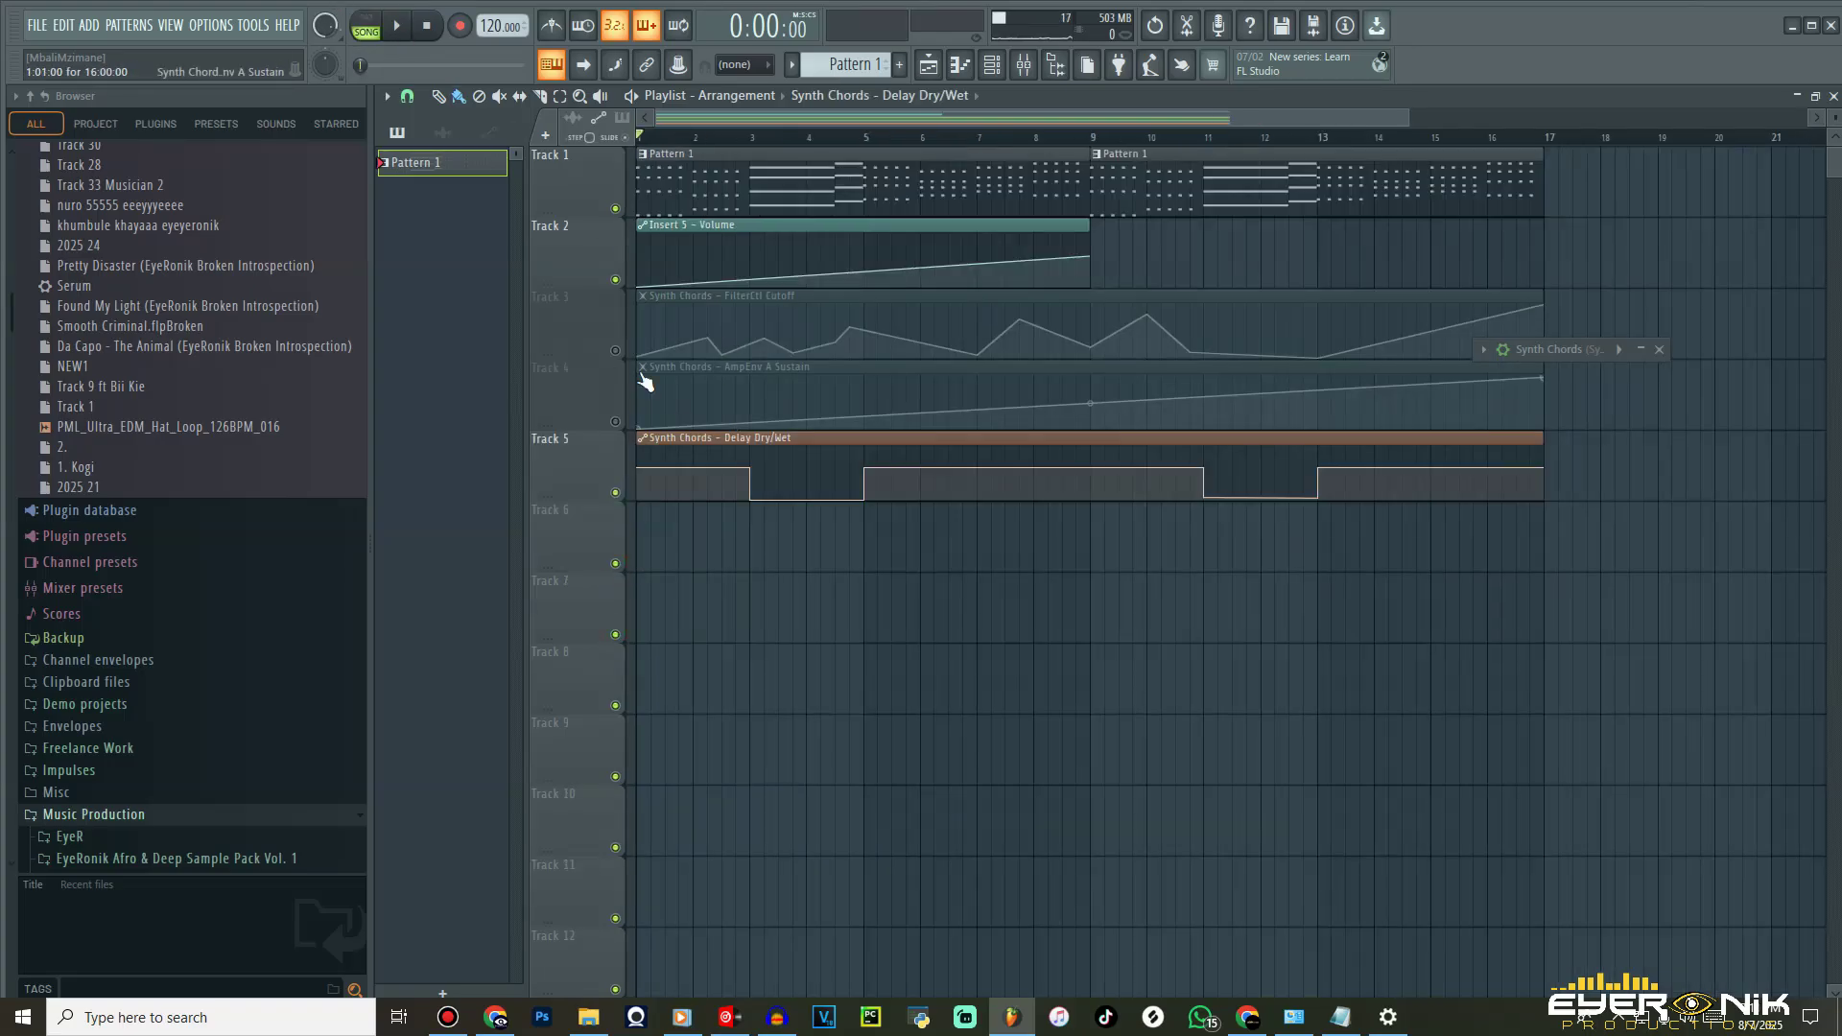
- Unmute Track 3, remove the early FilterCtl Cutoff points to form a smooth curve peaking at bar 5, and play it from the start
left_click(615, 351)
right_click(714, 342)
left_click(727, 360)
right_click(765, 341)
left_click(796, 365)
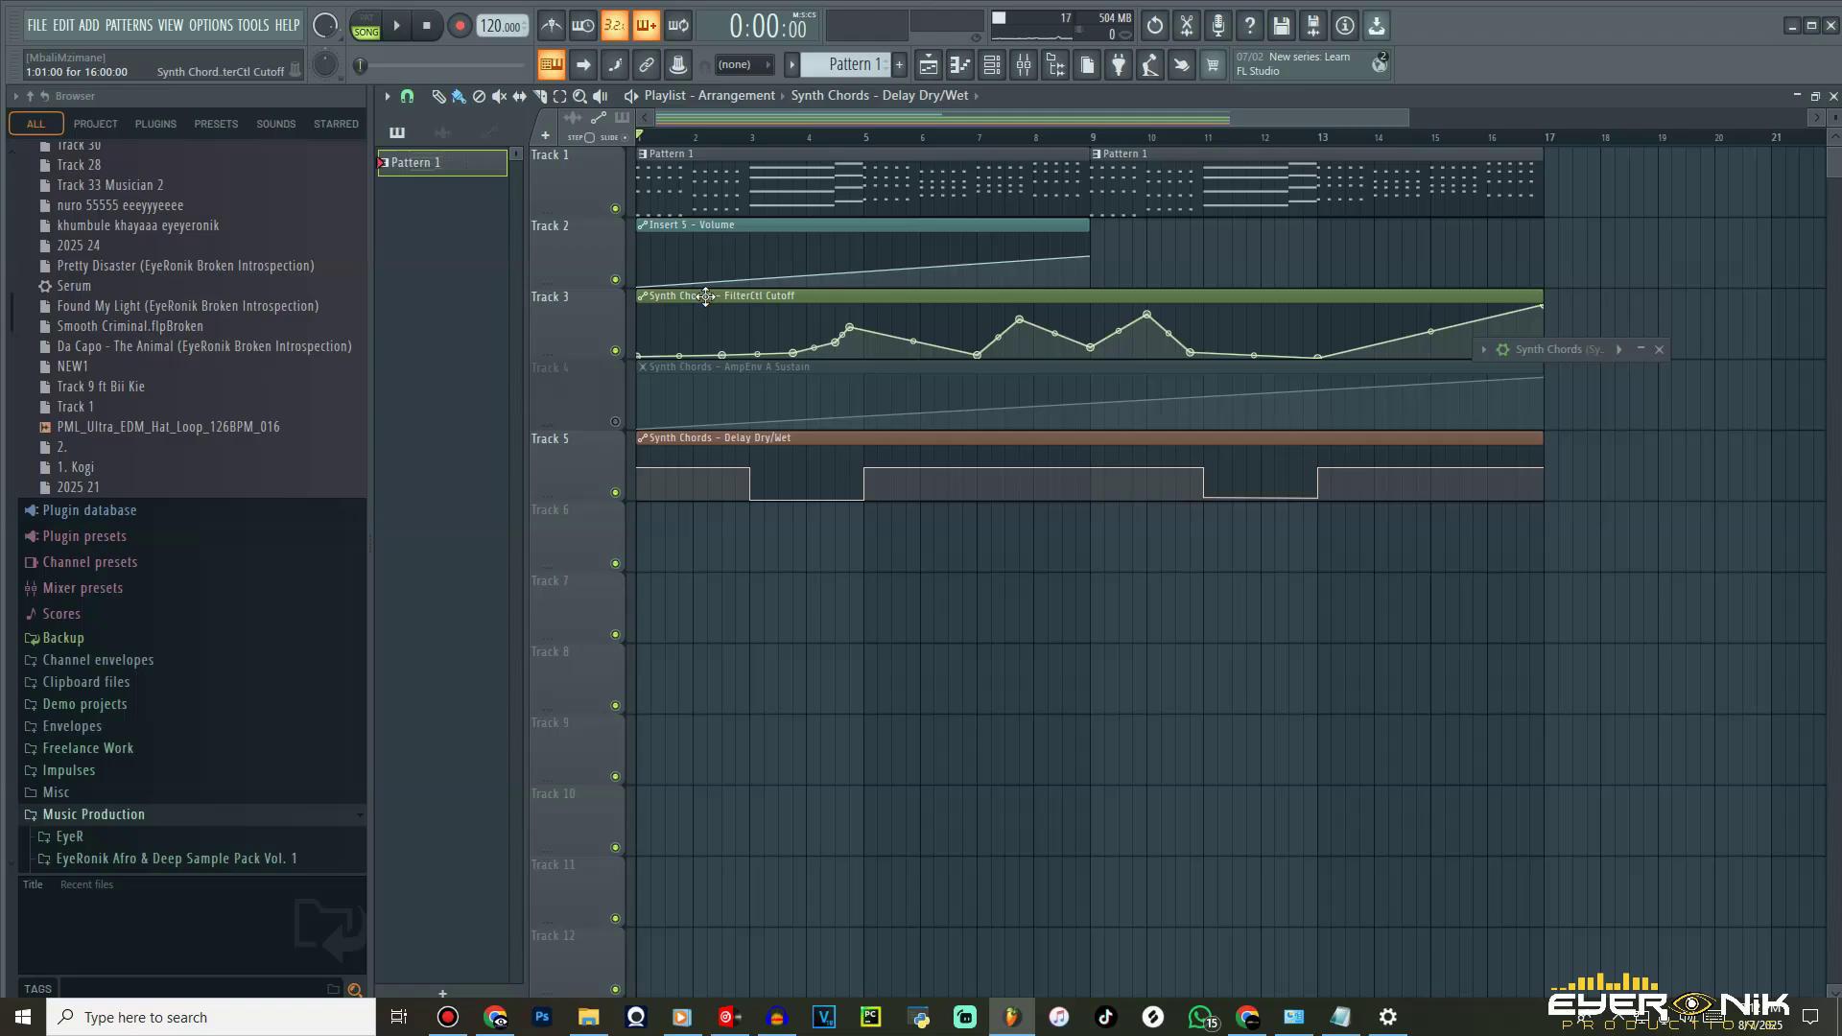
right_click(722, 356)
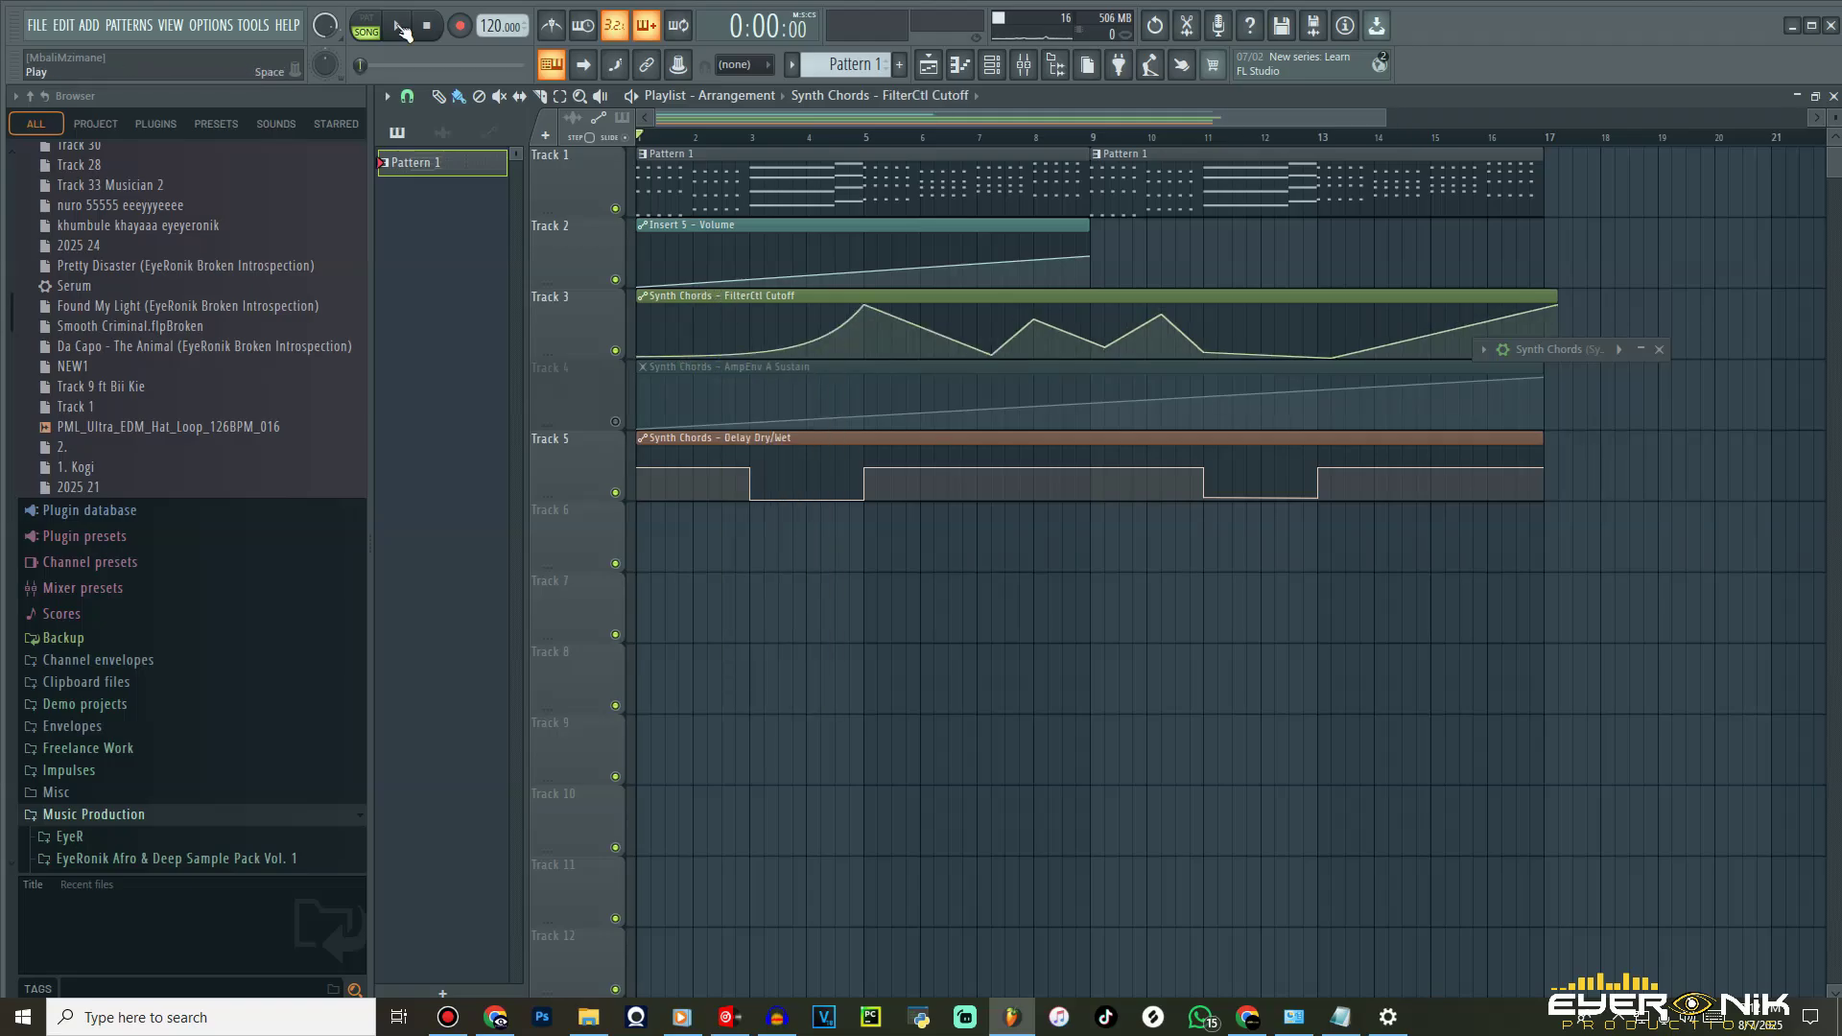
left_click(403, 26)
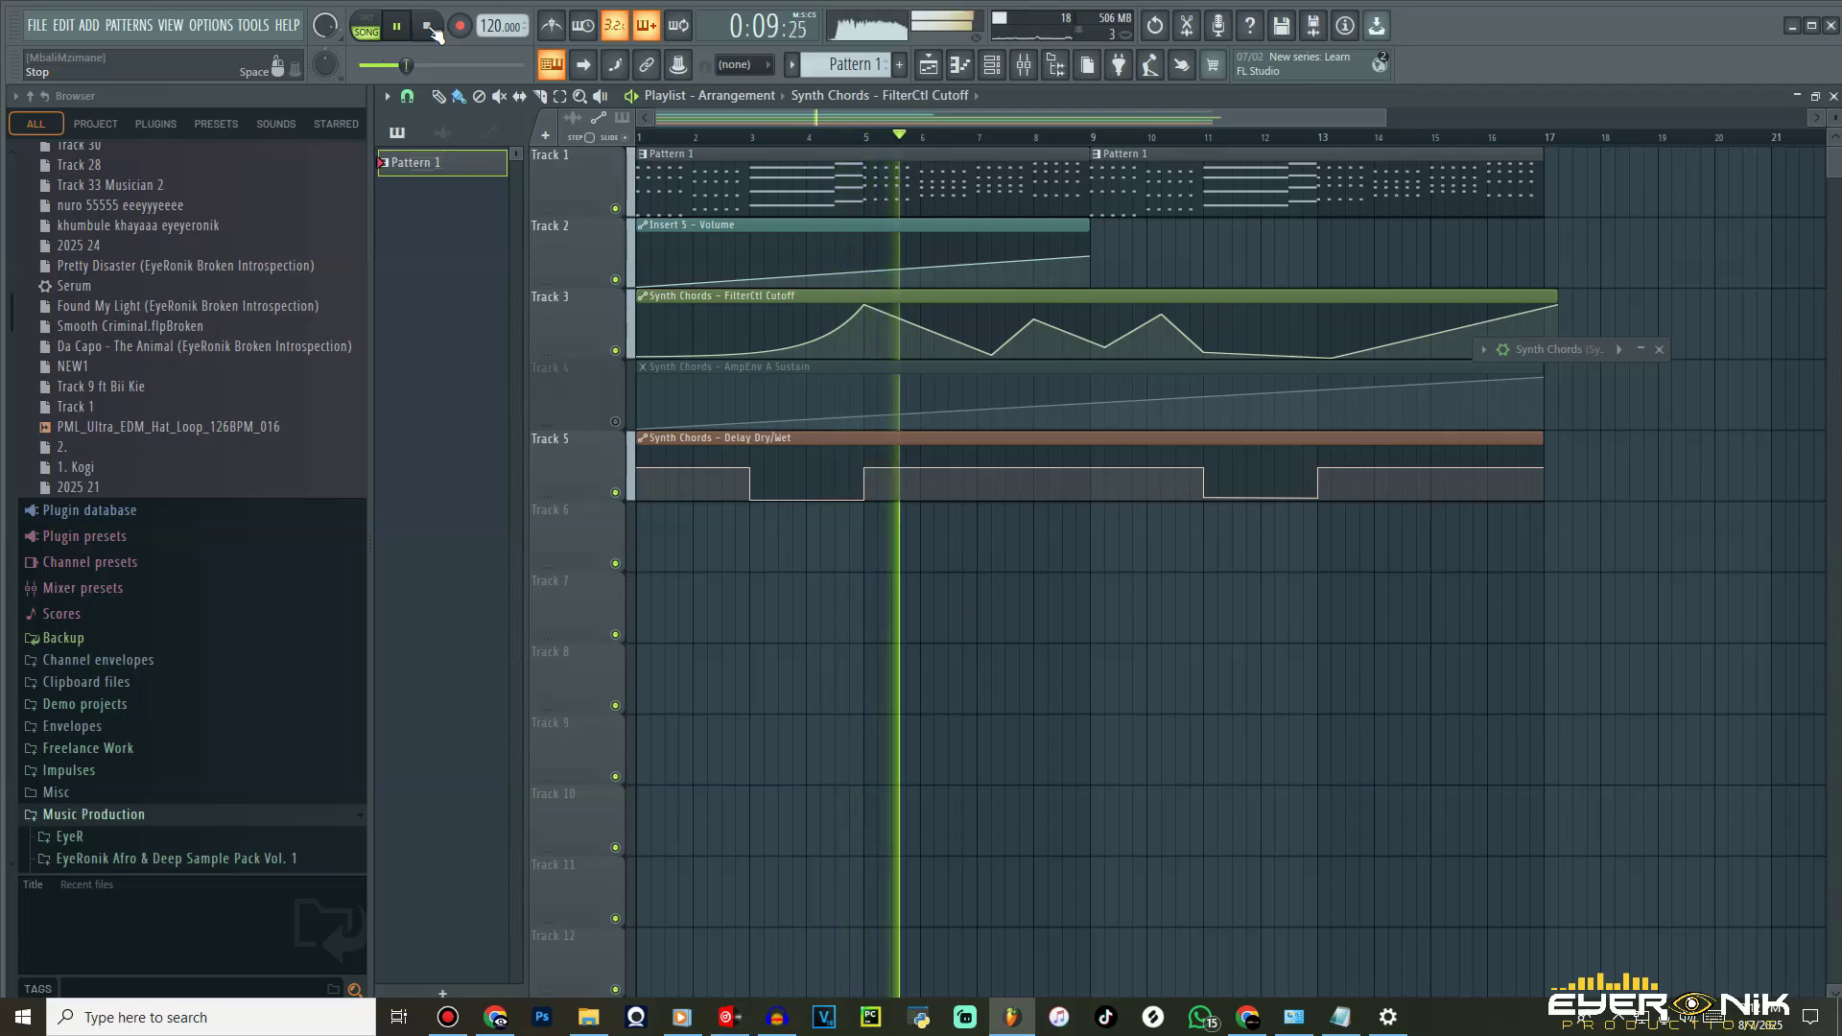
left_click(427, 27)
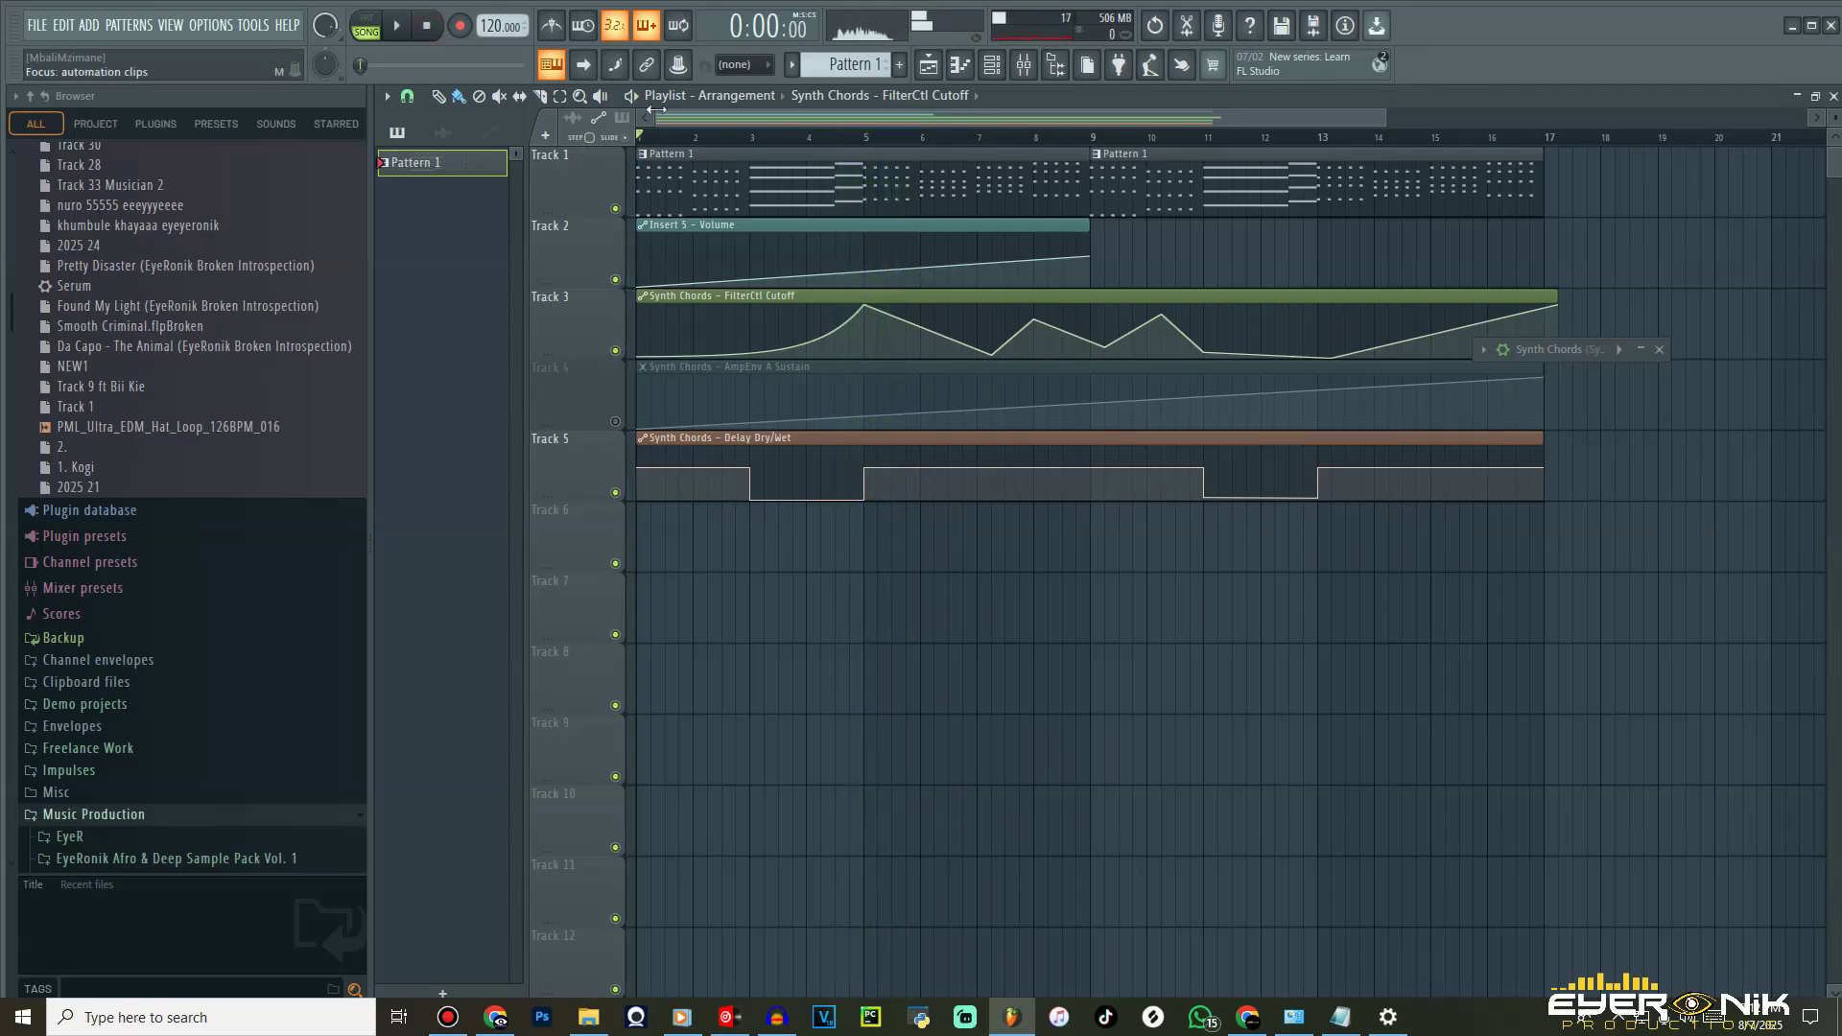
- Unmute Track 4 and hold the AmpEnv A Sustain clip at its minimum until bar 5, checking it with a short playback
left_click(617, 422)
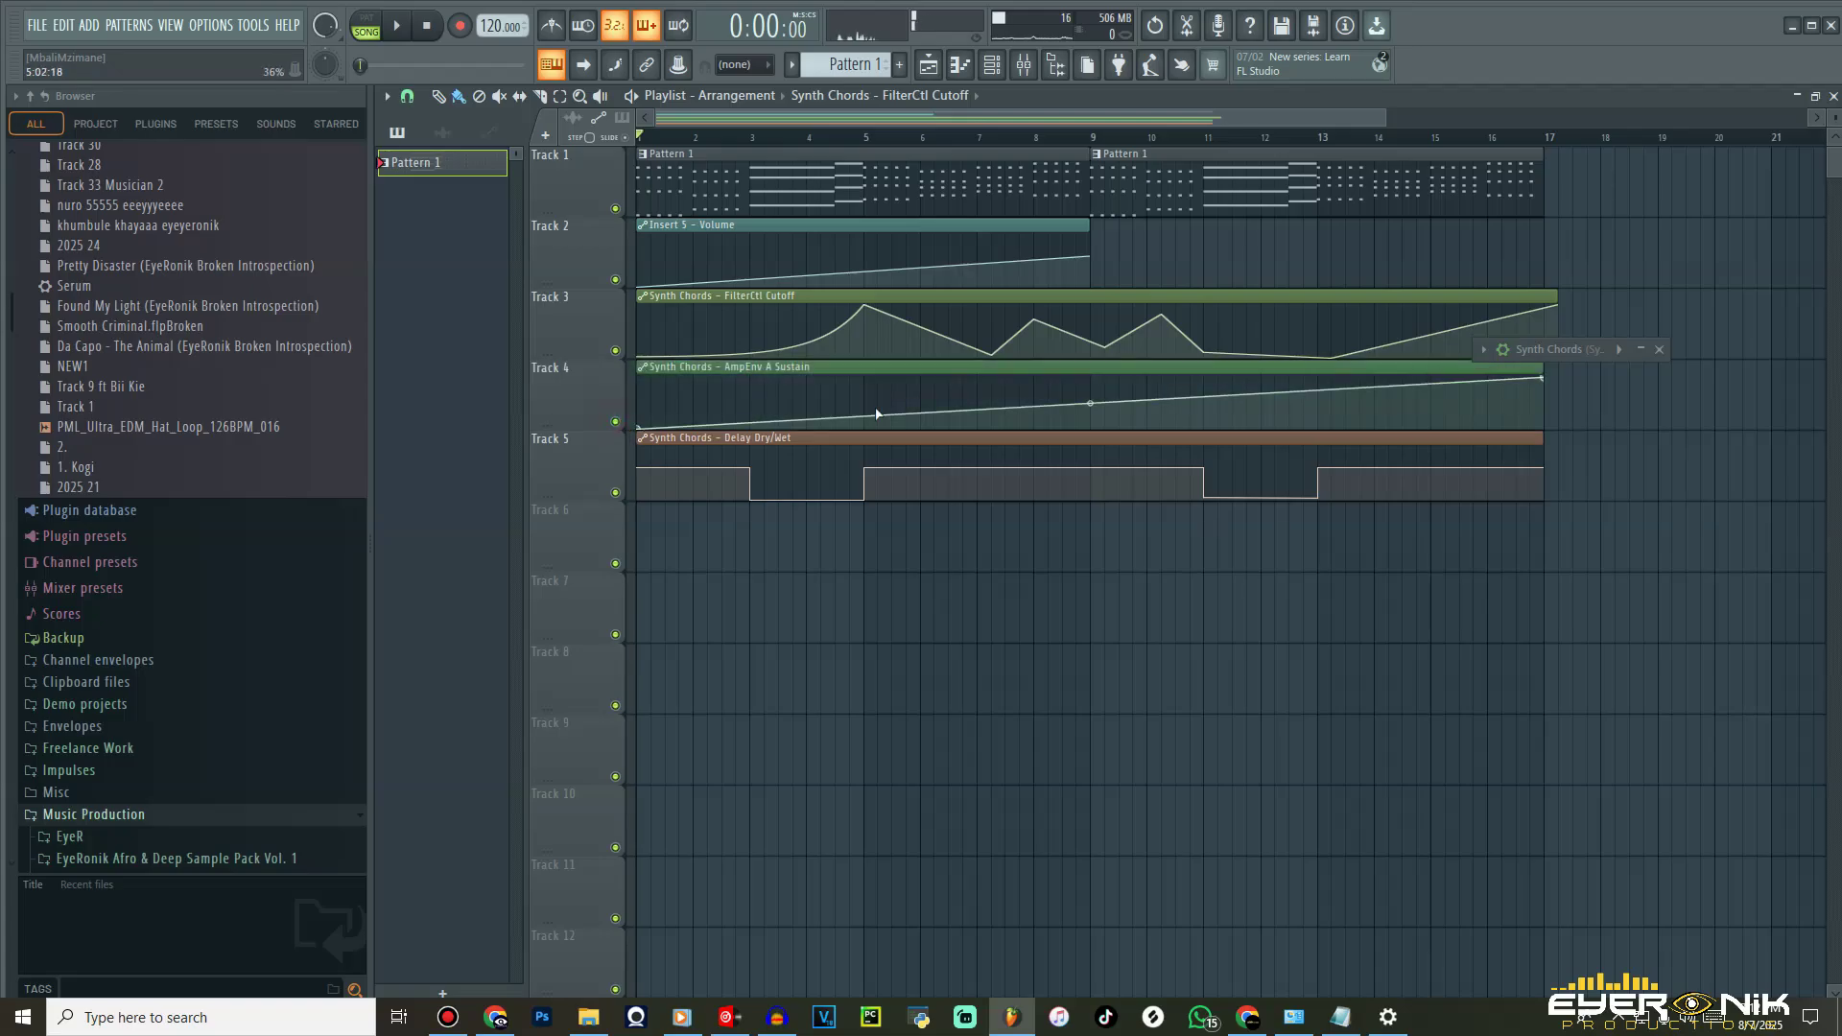
left_click(852, 432)
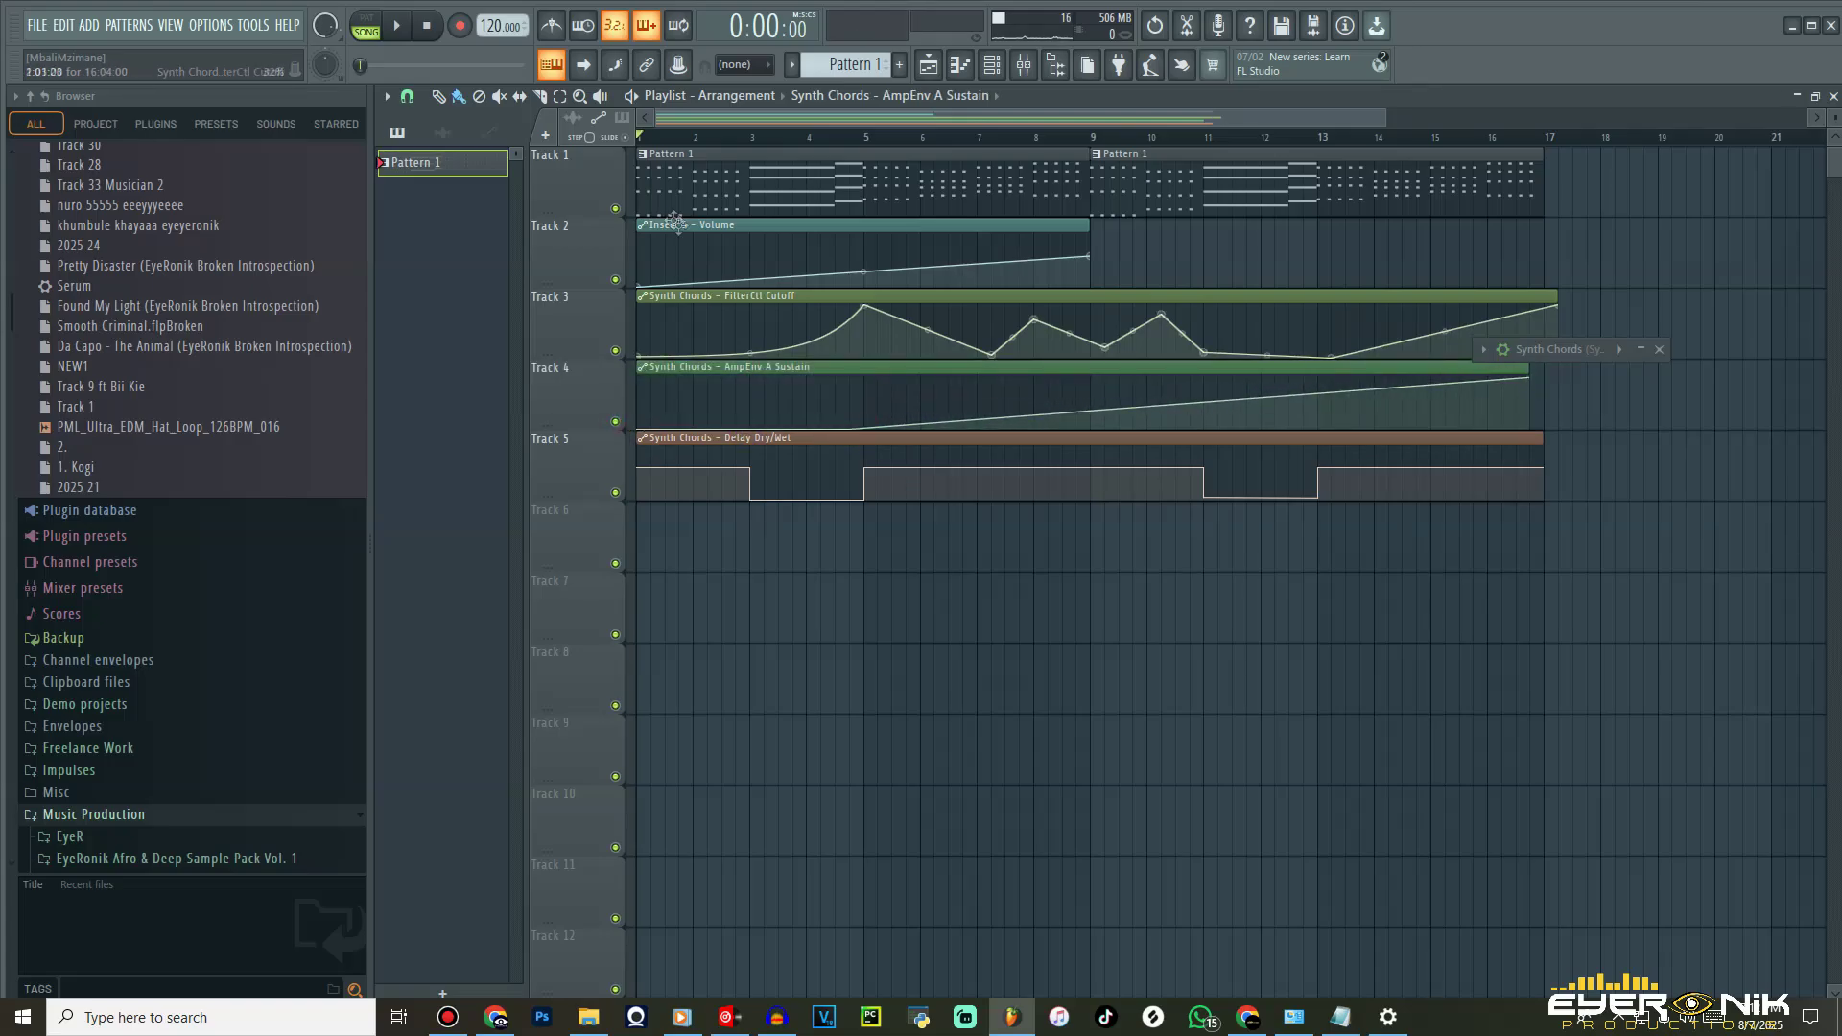
left_click(397, 29)
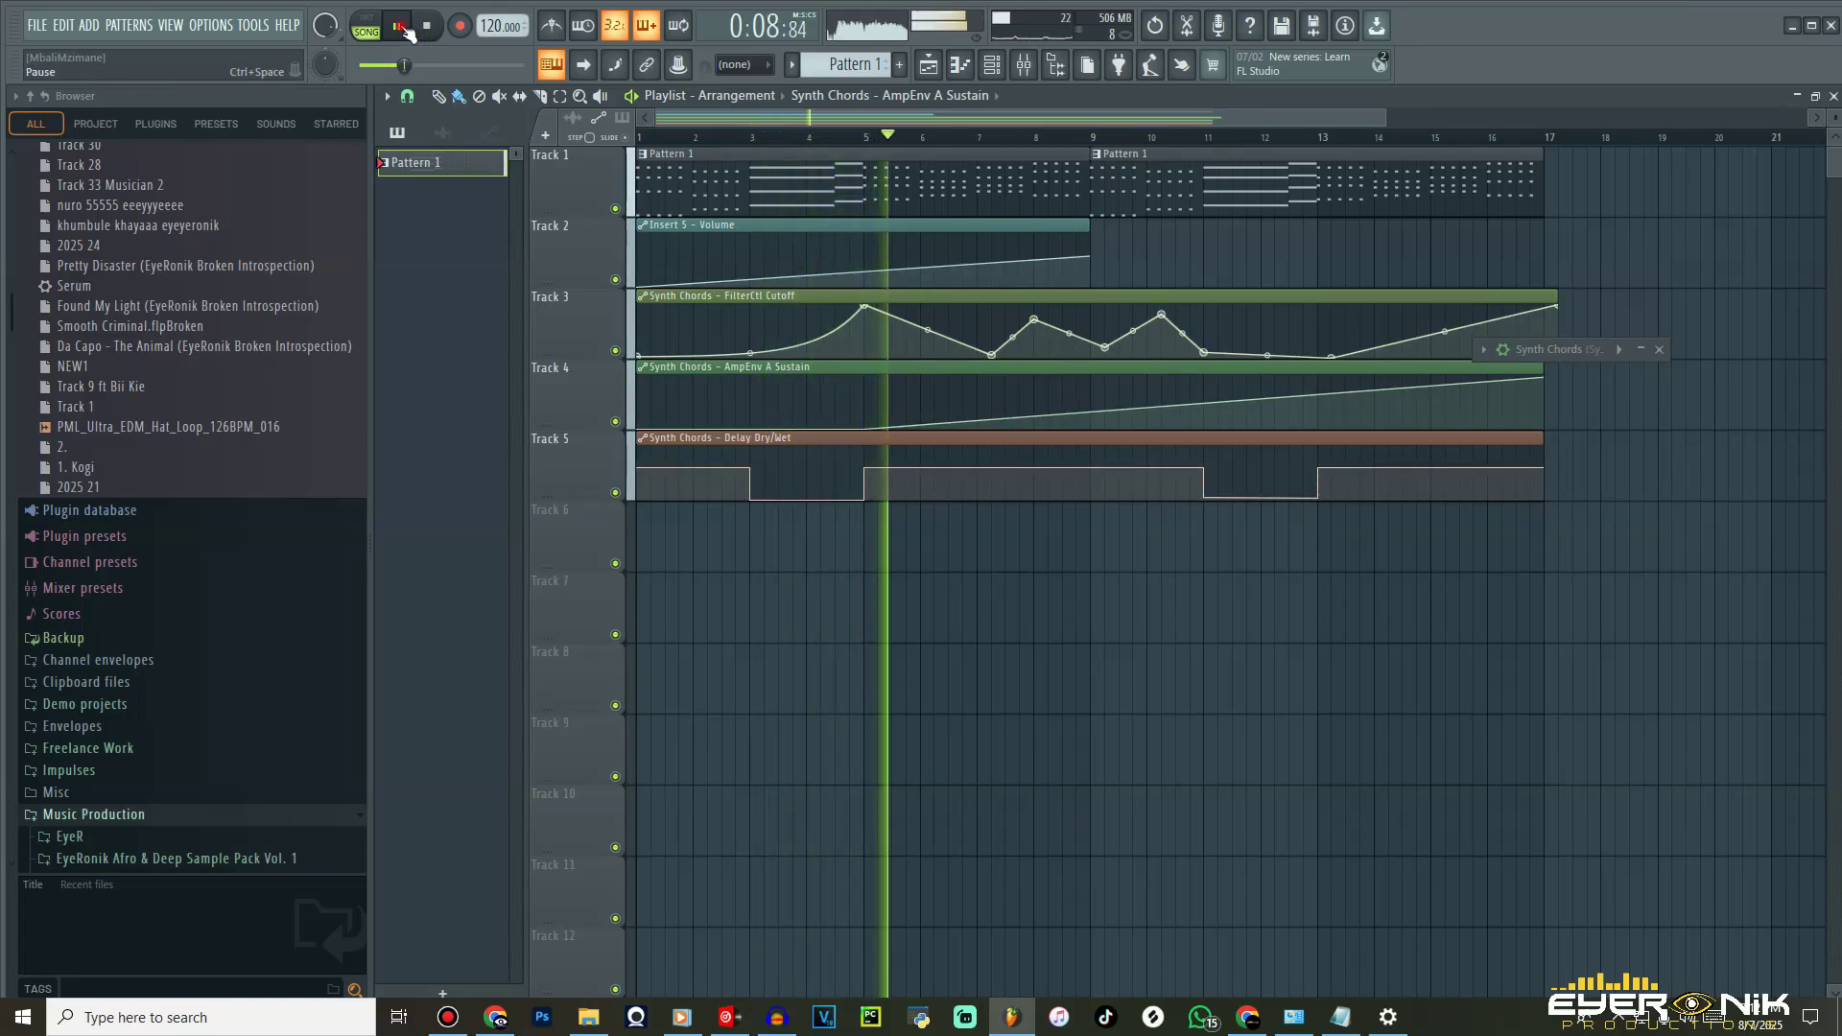
key("space")
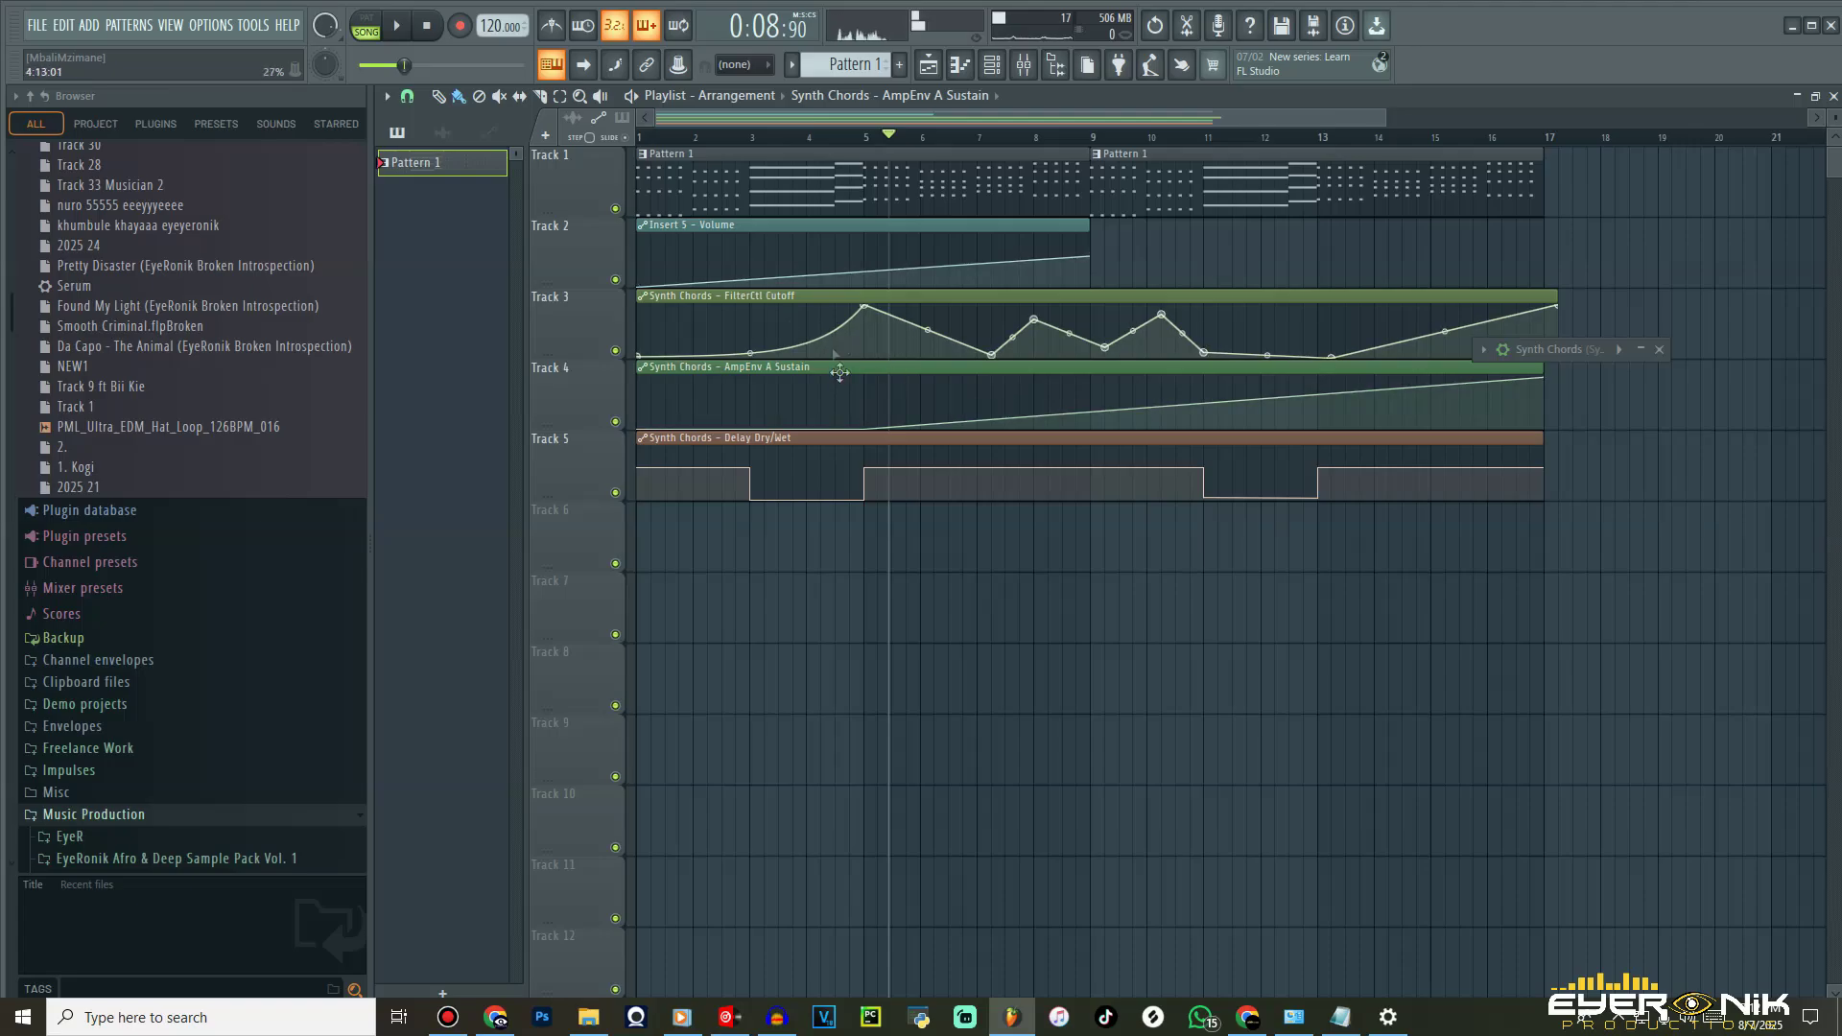
- Reshape the AmpEnv A Sustain clip to curve up to a peak at bar 5, drop sharply and stay at the minimum until bar 9
left_click_drag(866, 430, 863, 402)
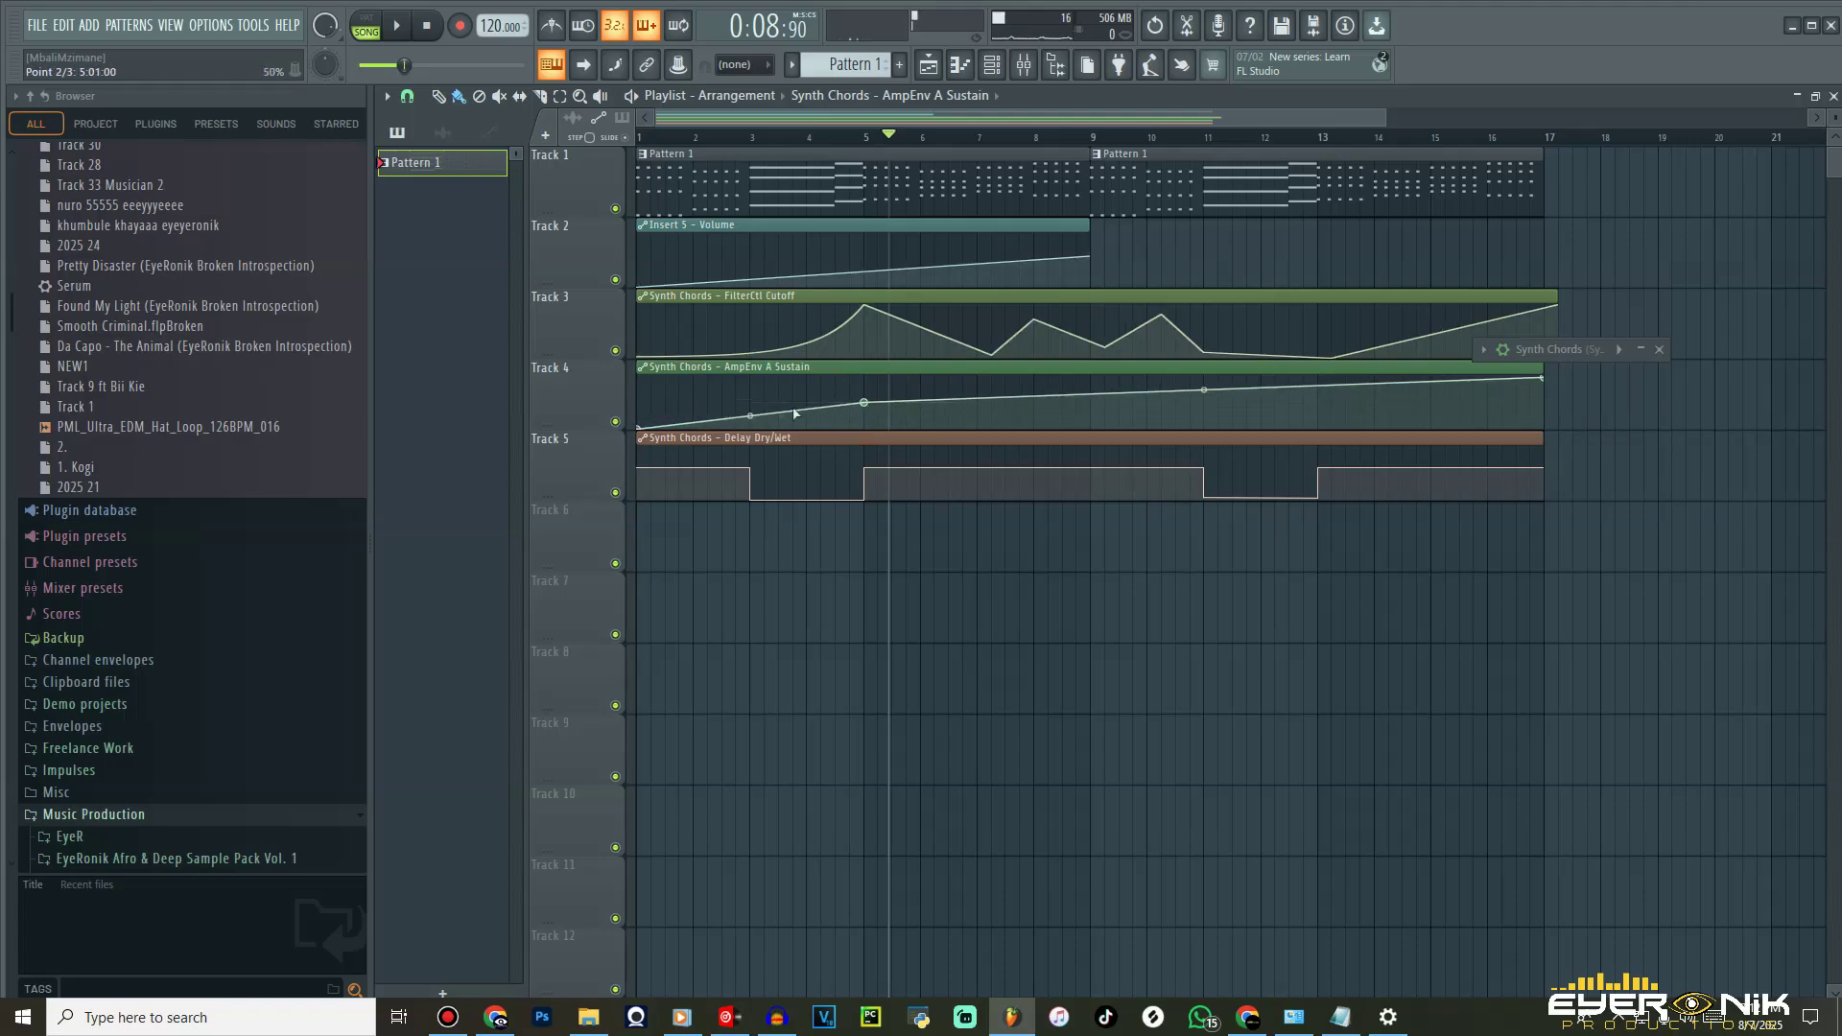
left_click_drag(865, 399, 873, 448)
right_click(871, 395)
left_click_drag(1098, 421, 1098, 457)
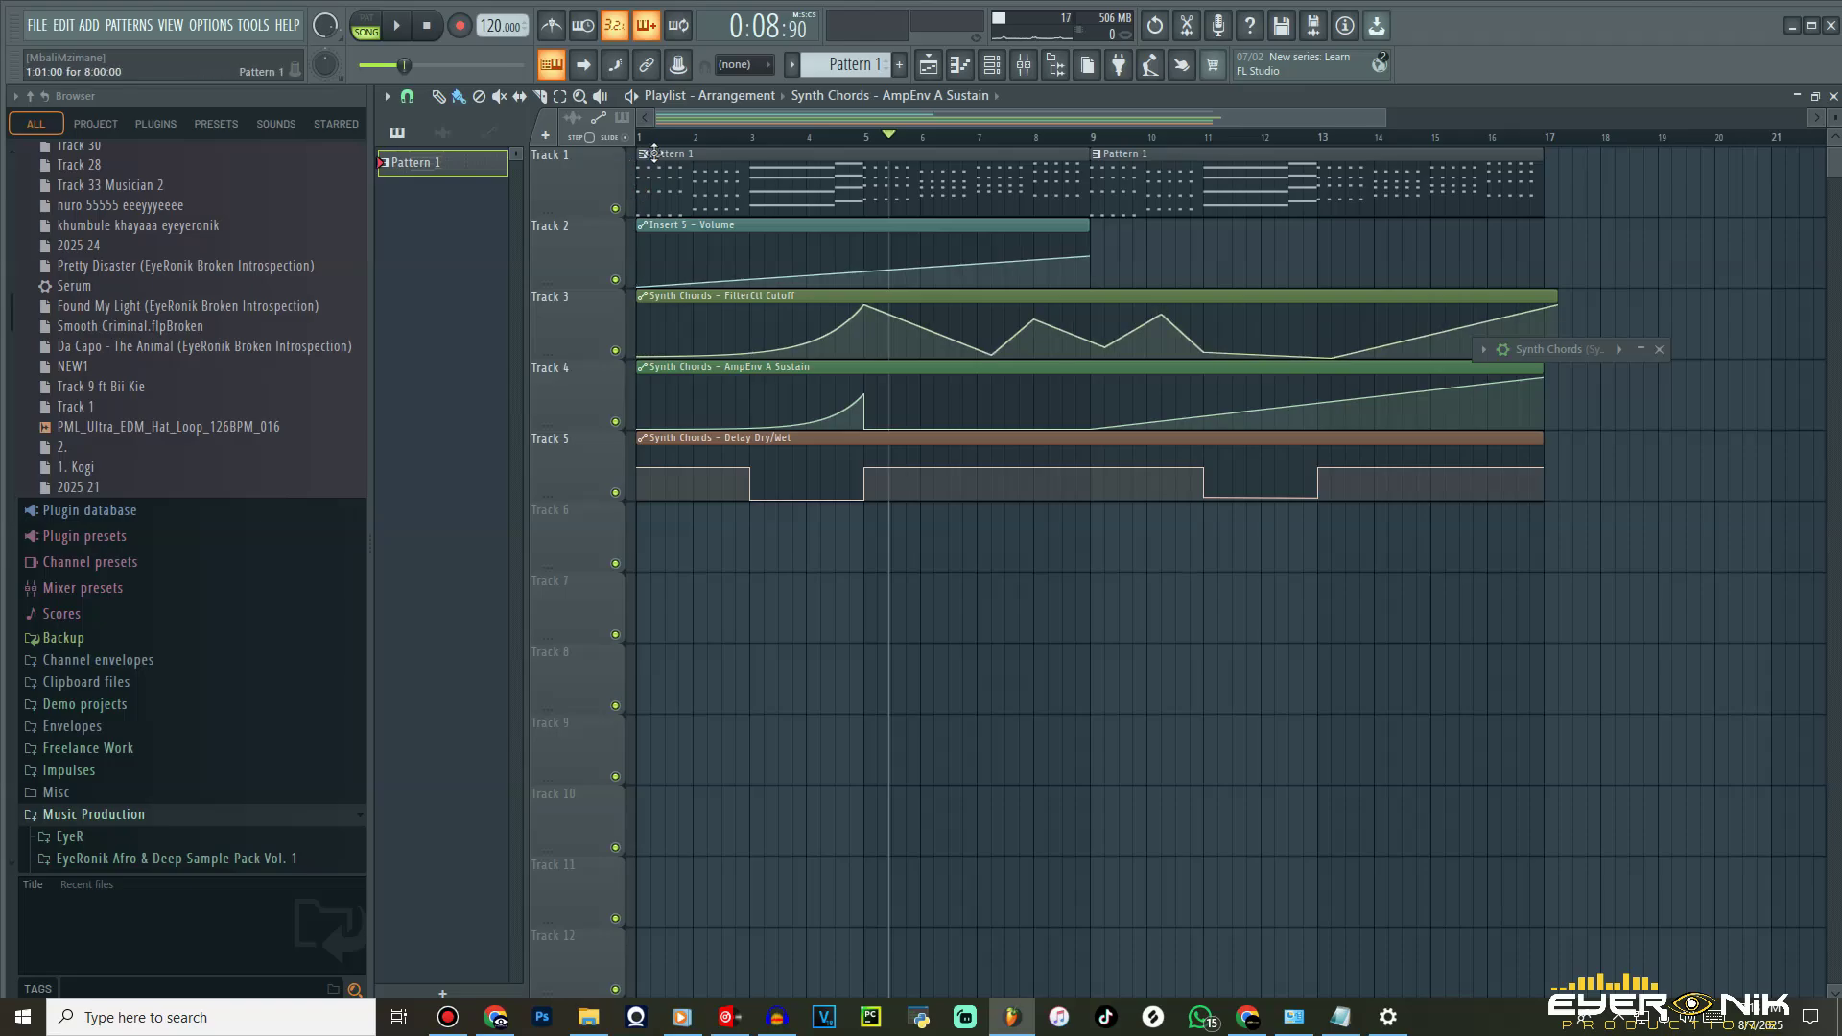
- Play the song from the start through bar 9 to hear the reshaped AmpEnv A Sustain automation, and pause it
left_click(429, 27)
key("space")
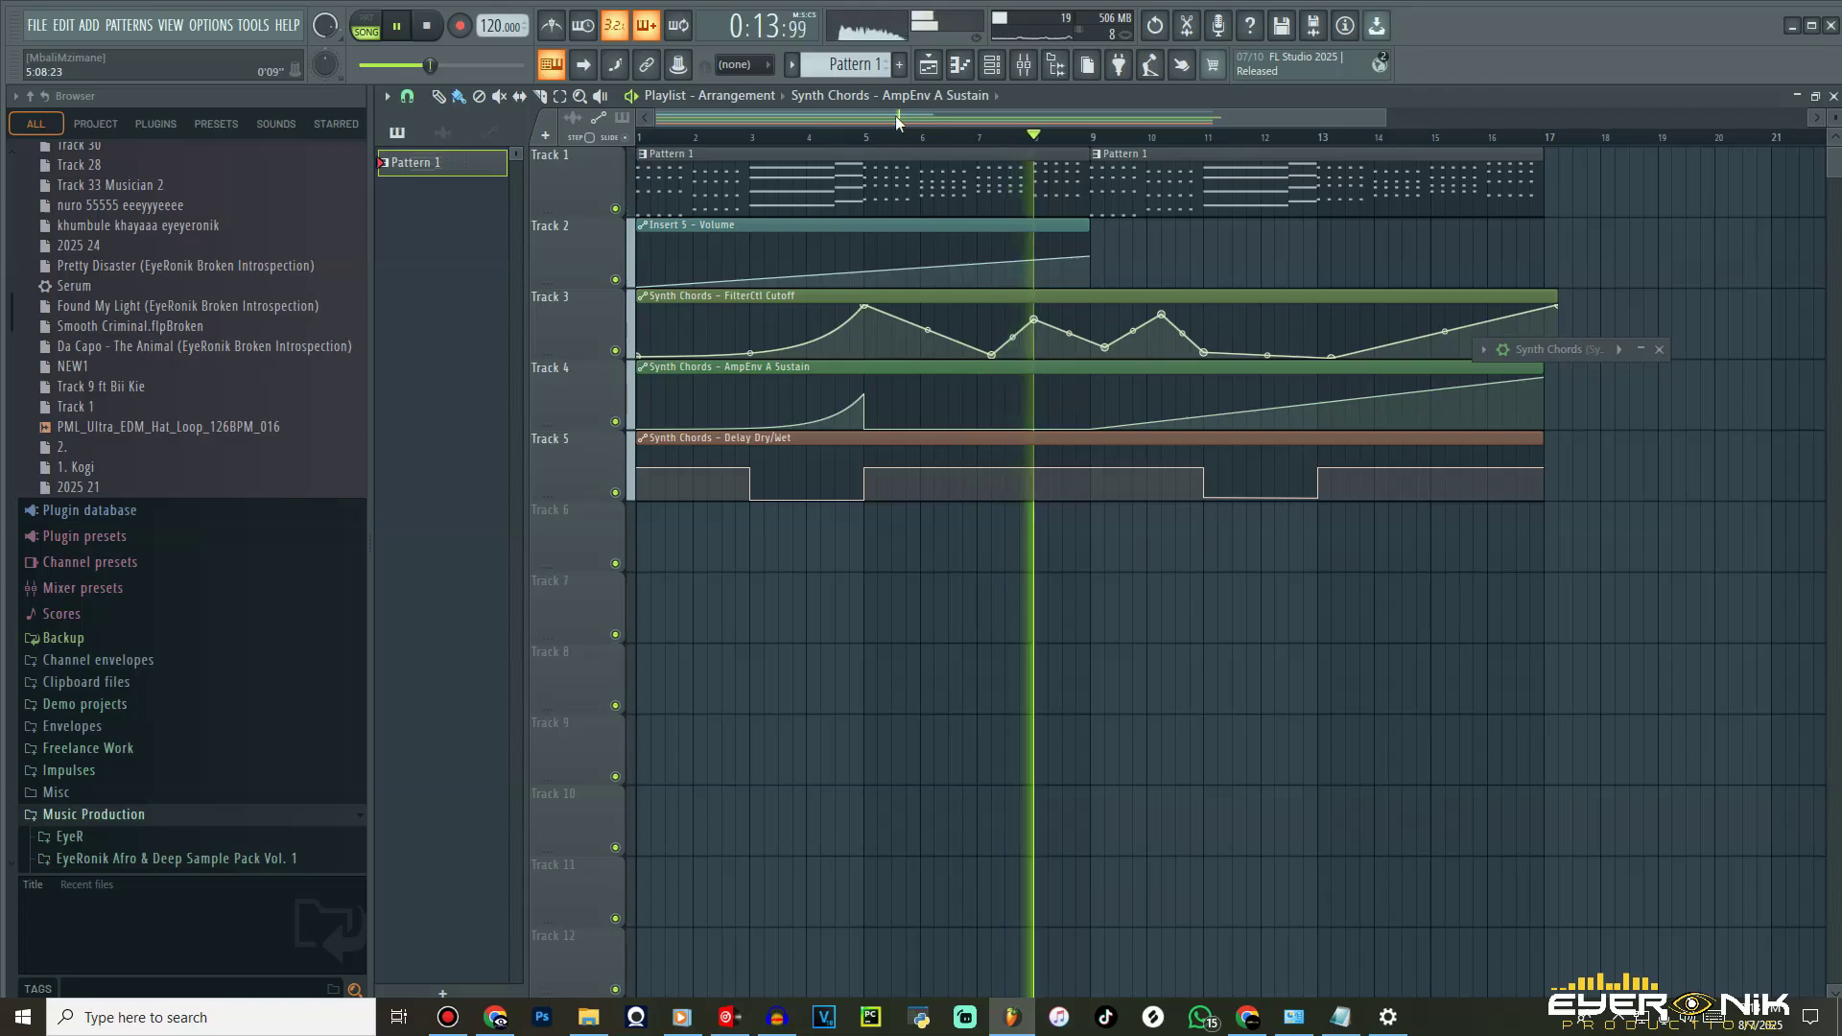
left_click(399, 28)
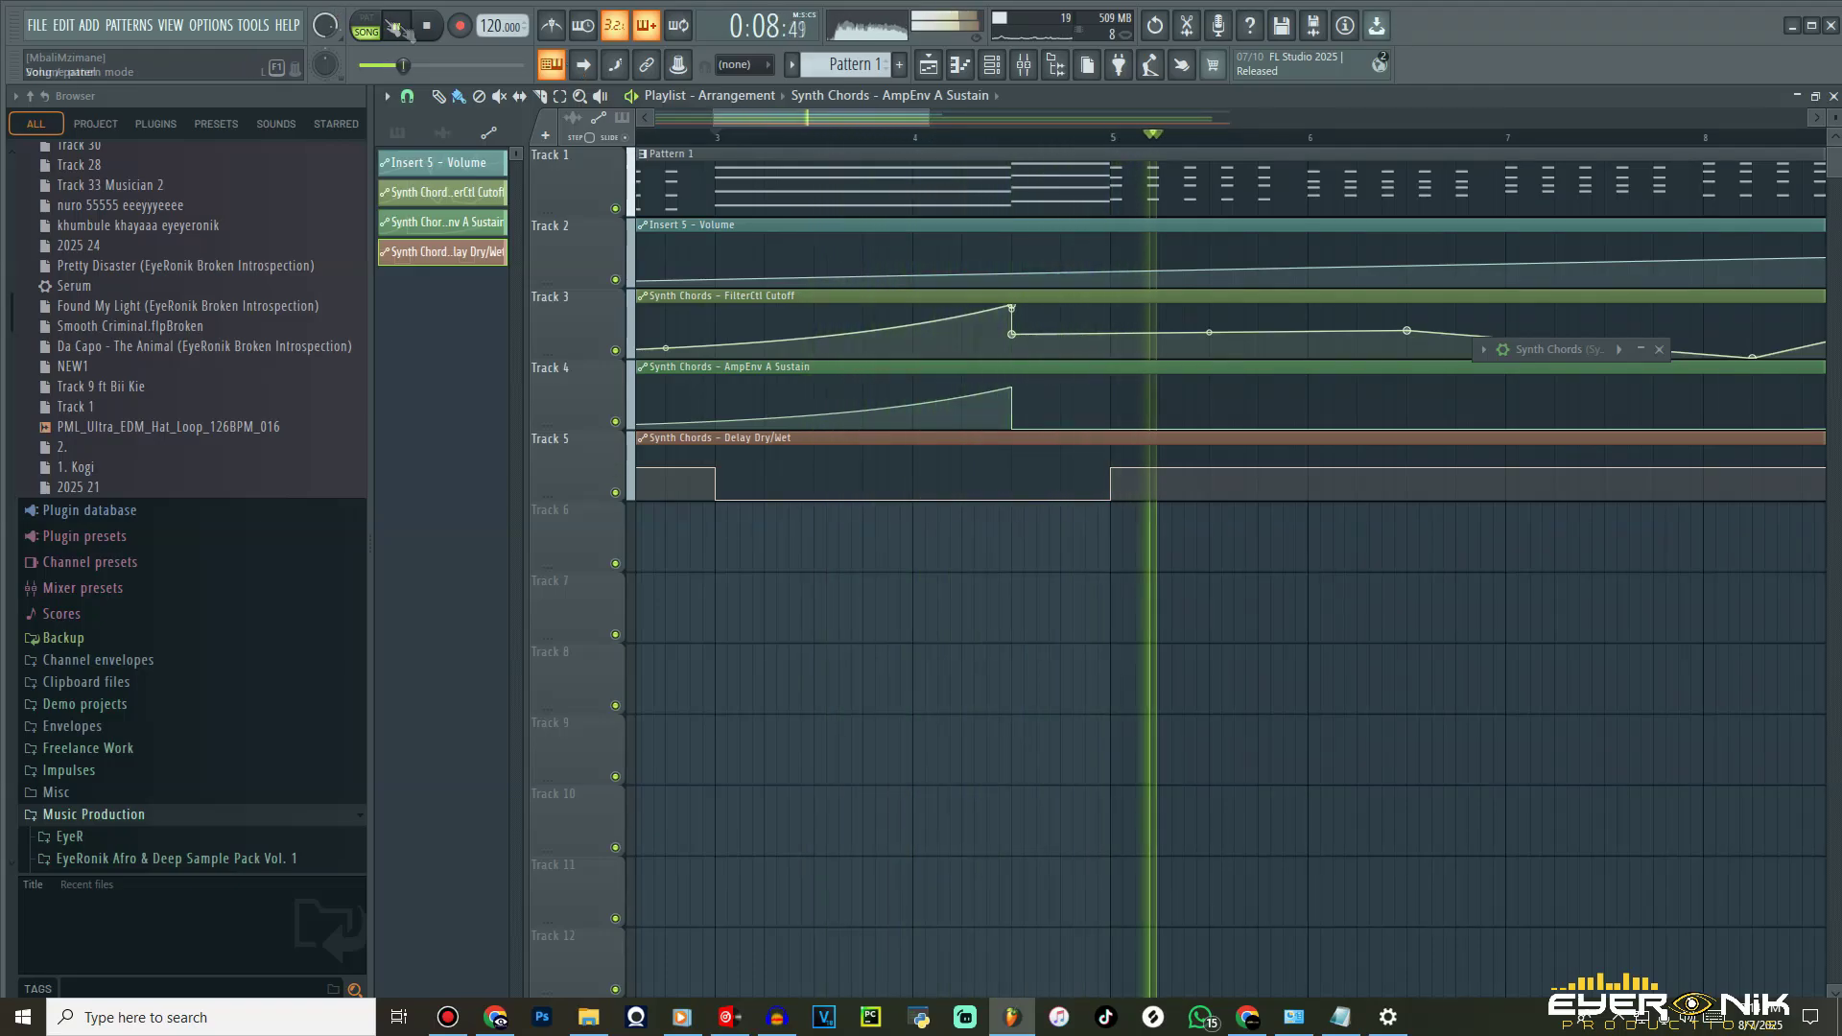
- Add a FilterCtl Cutoff point at bar 5 to form a second short rise from bar 4.5, and listen to the result
key("space")
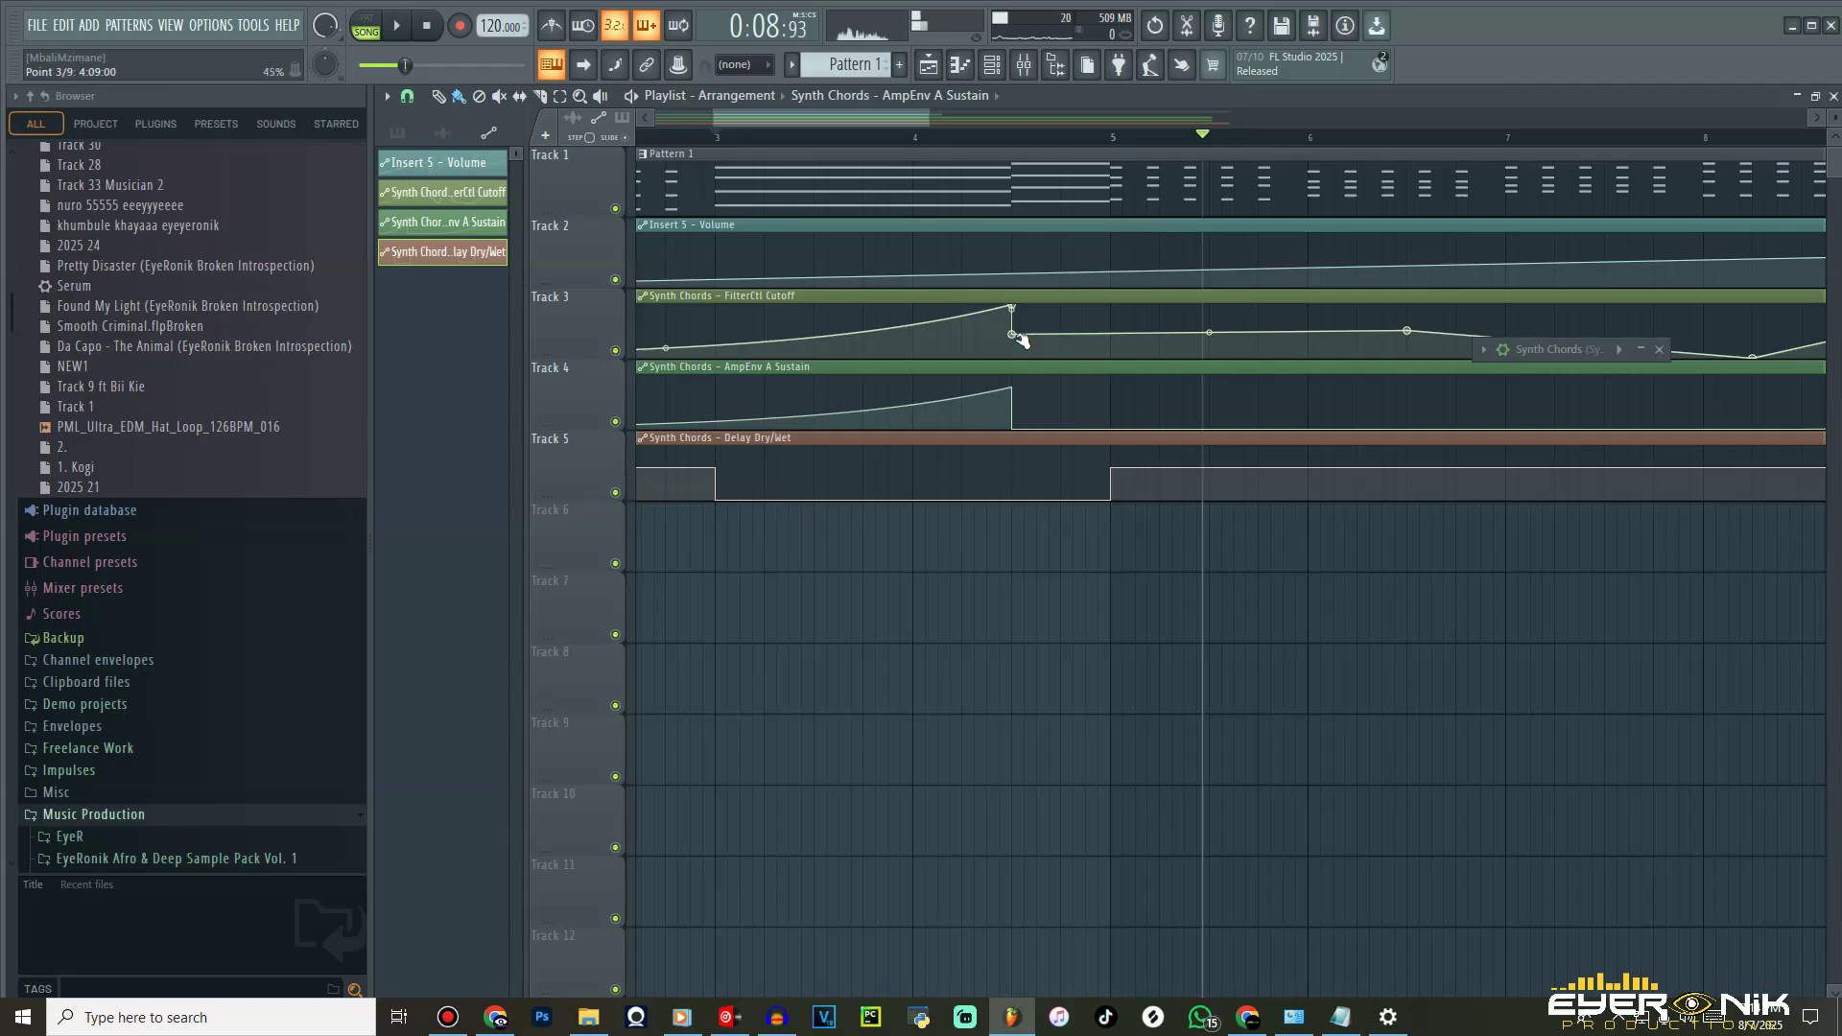
left_click(1112, 312)
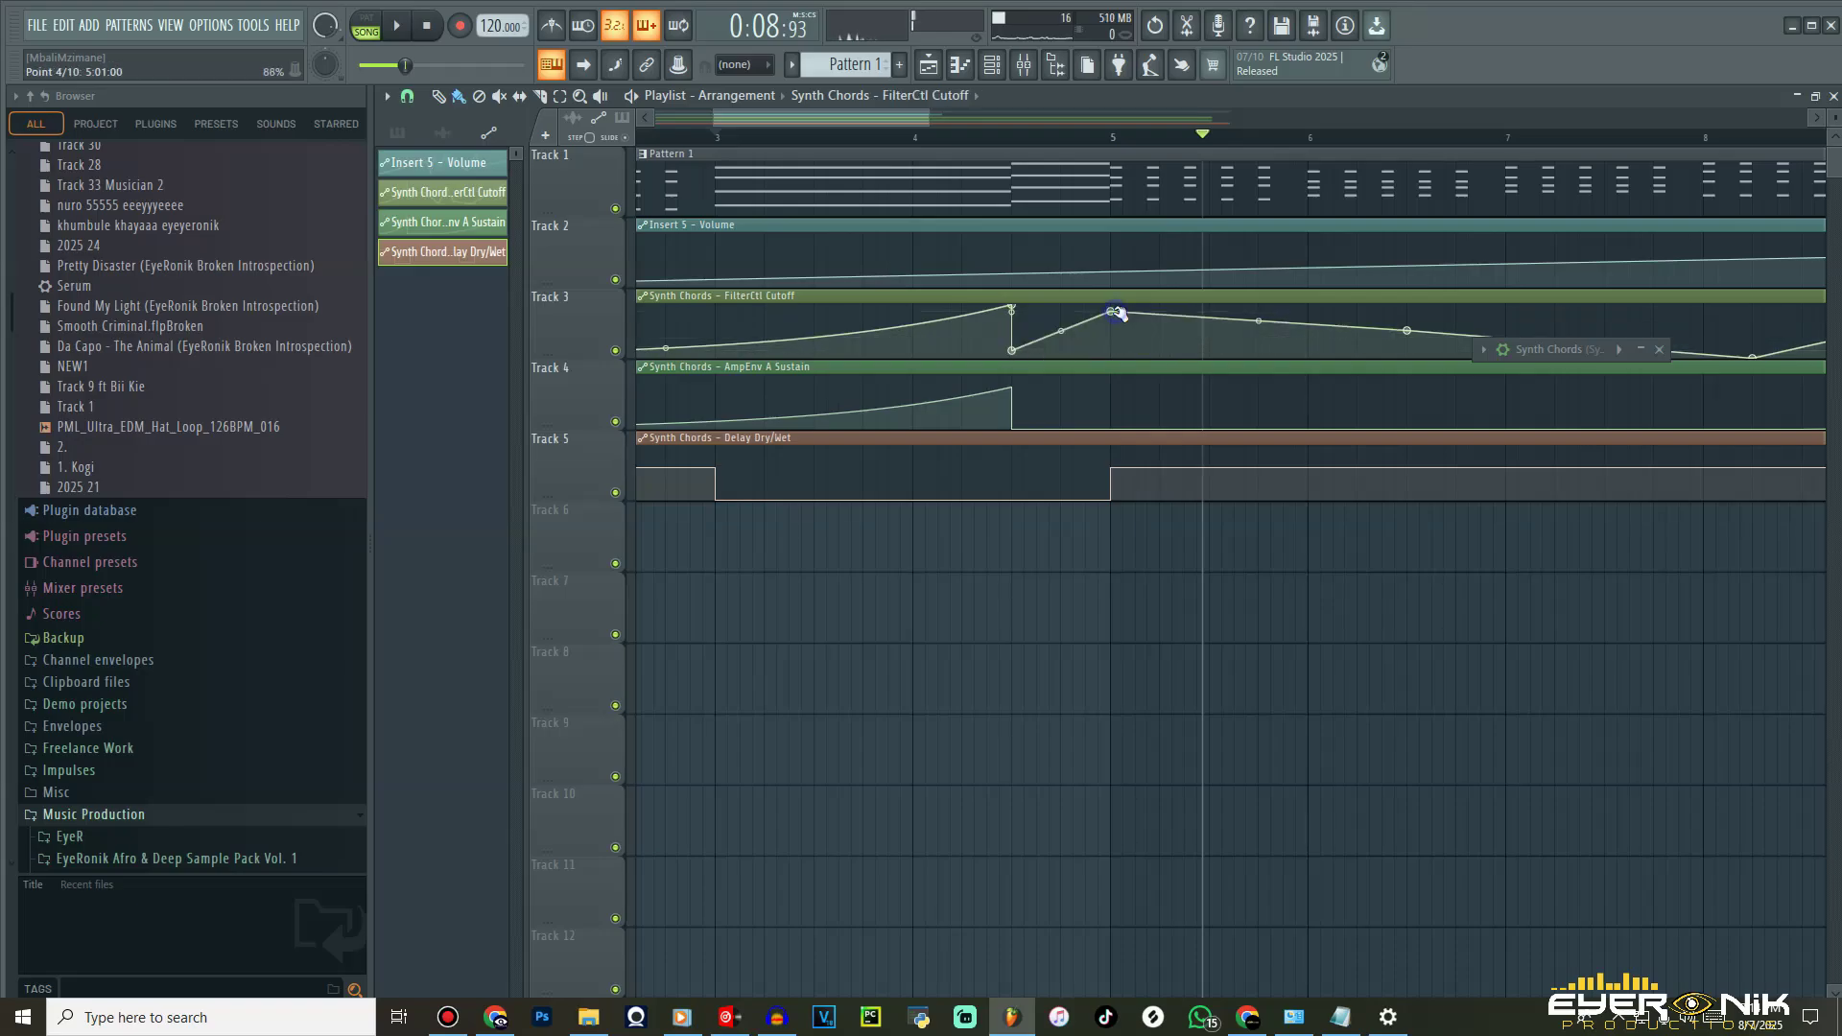
key("space")
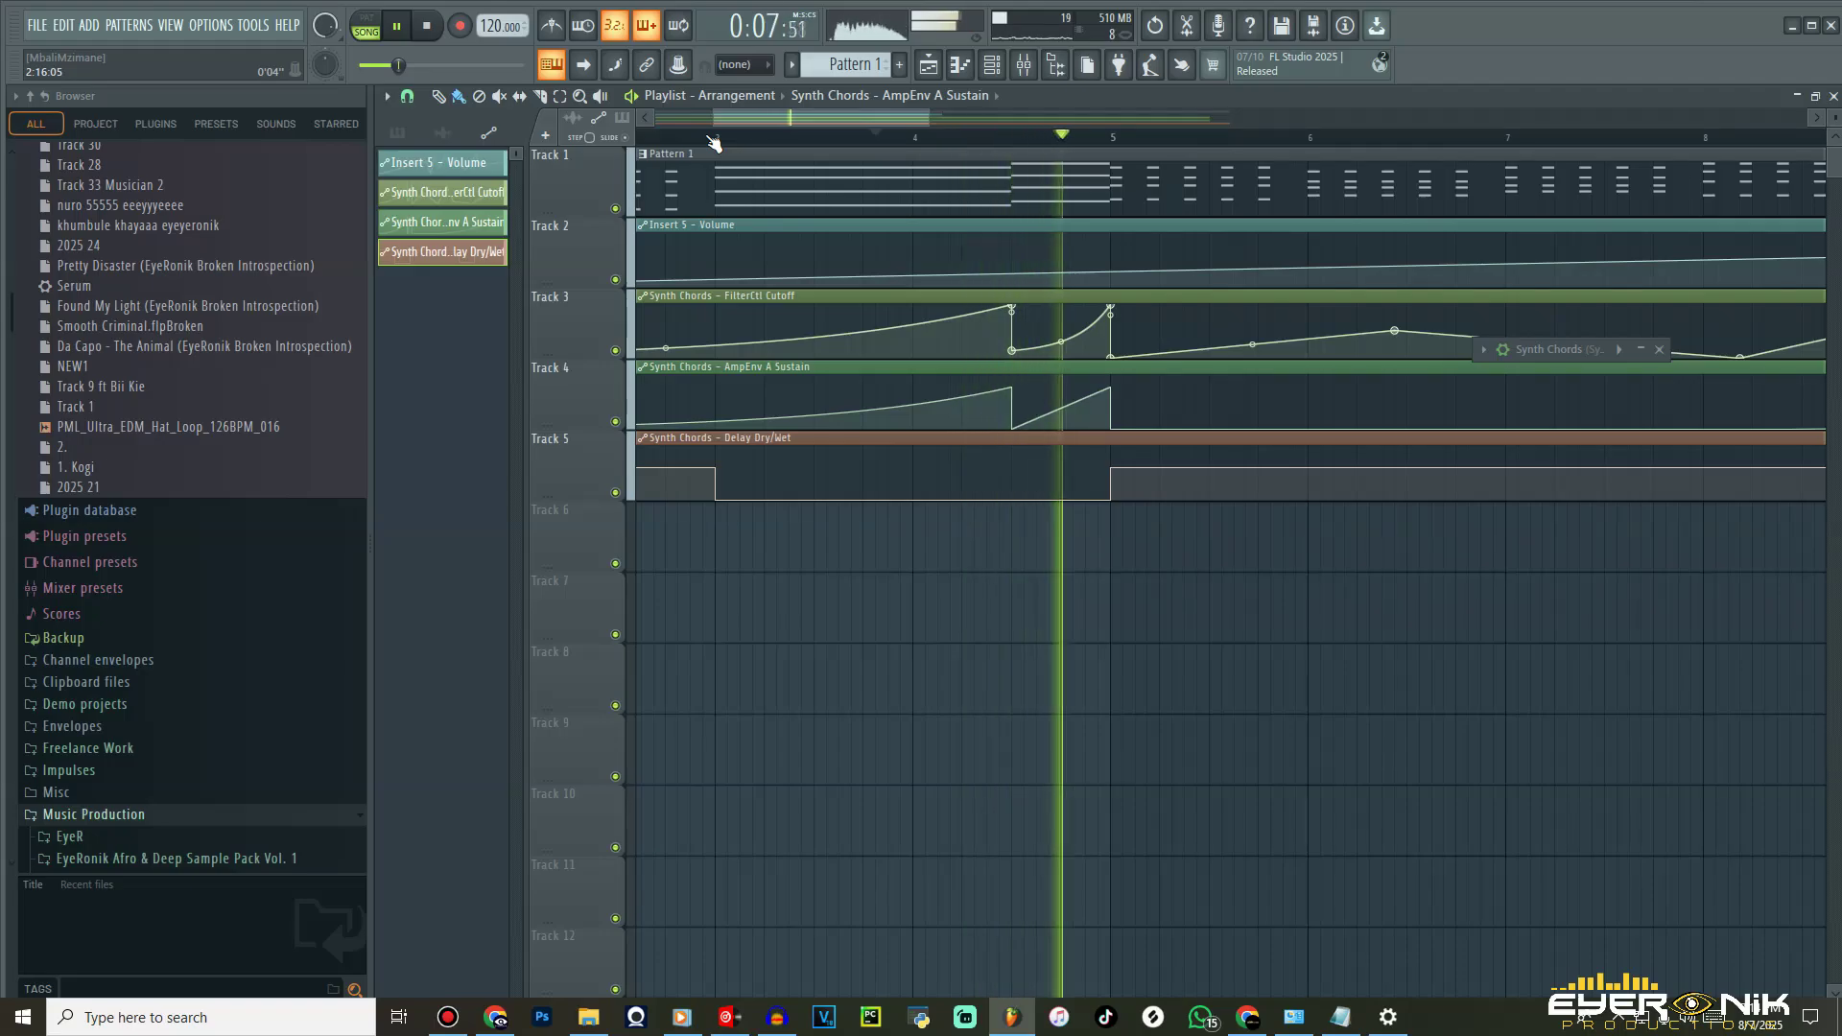
scroll(908, 144, "down", 5)
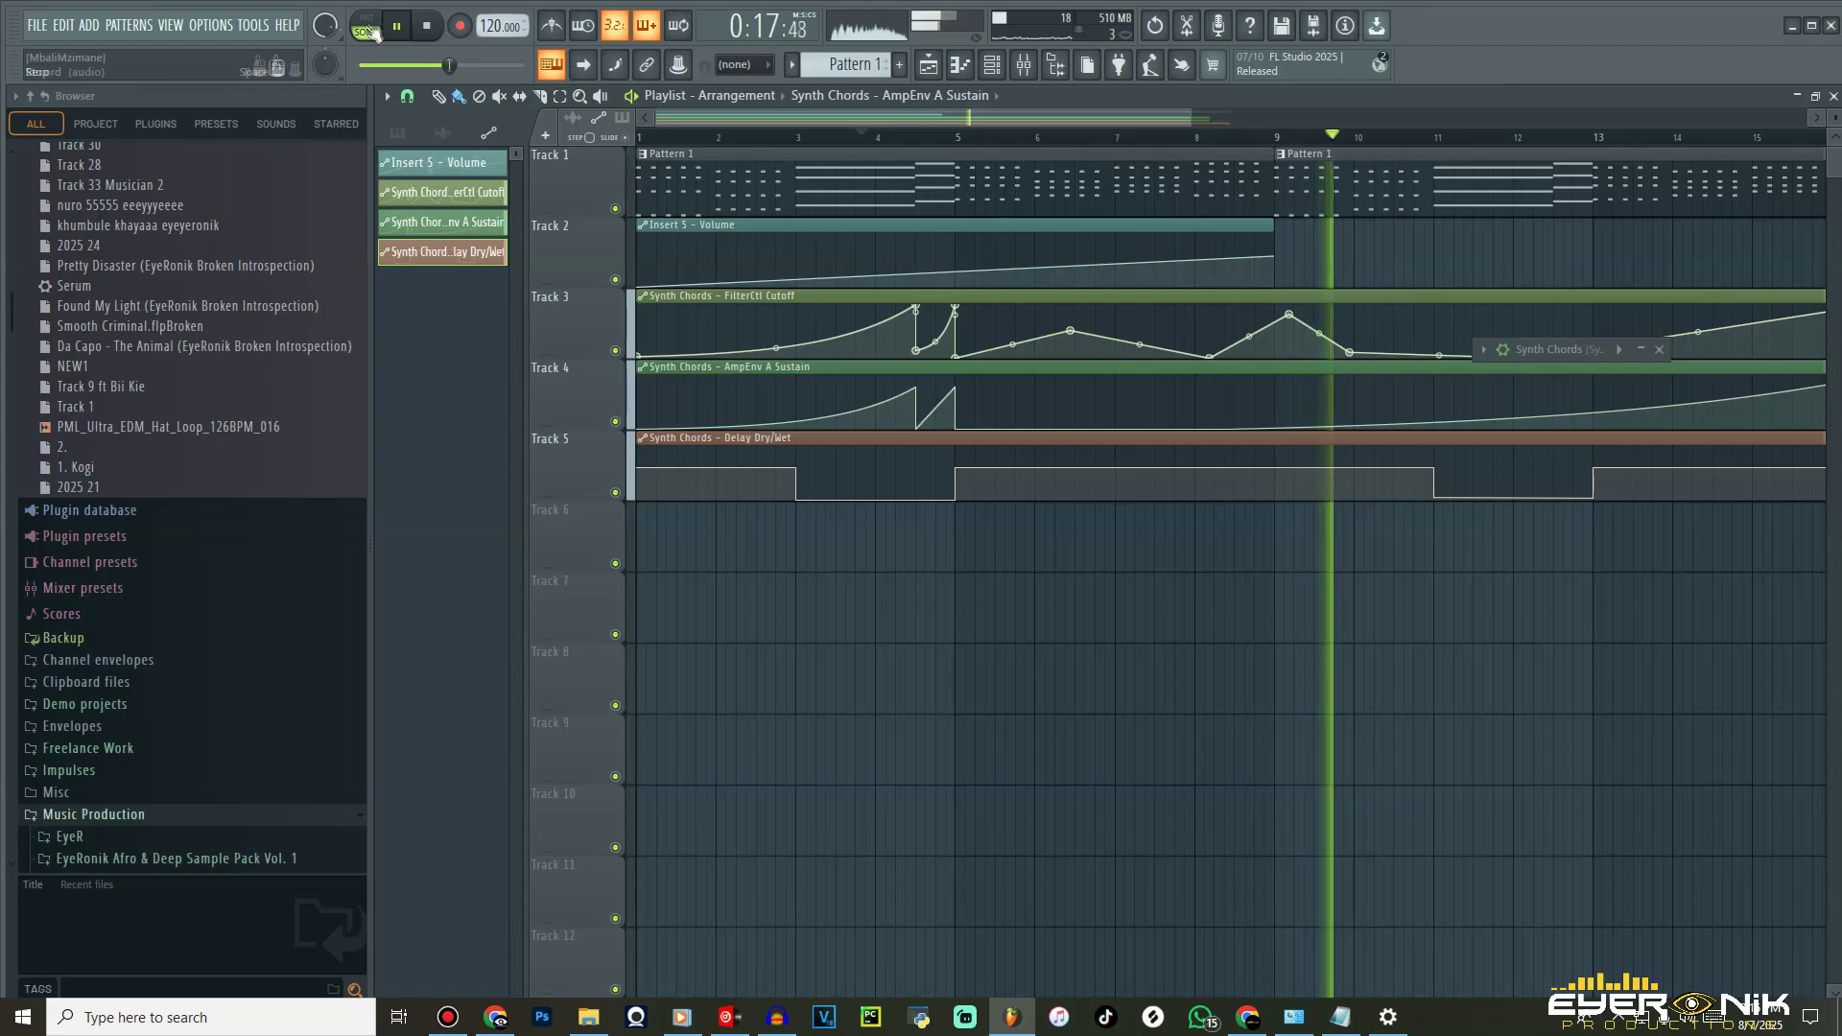
key("space")
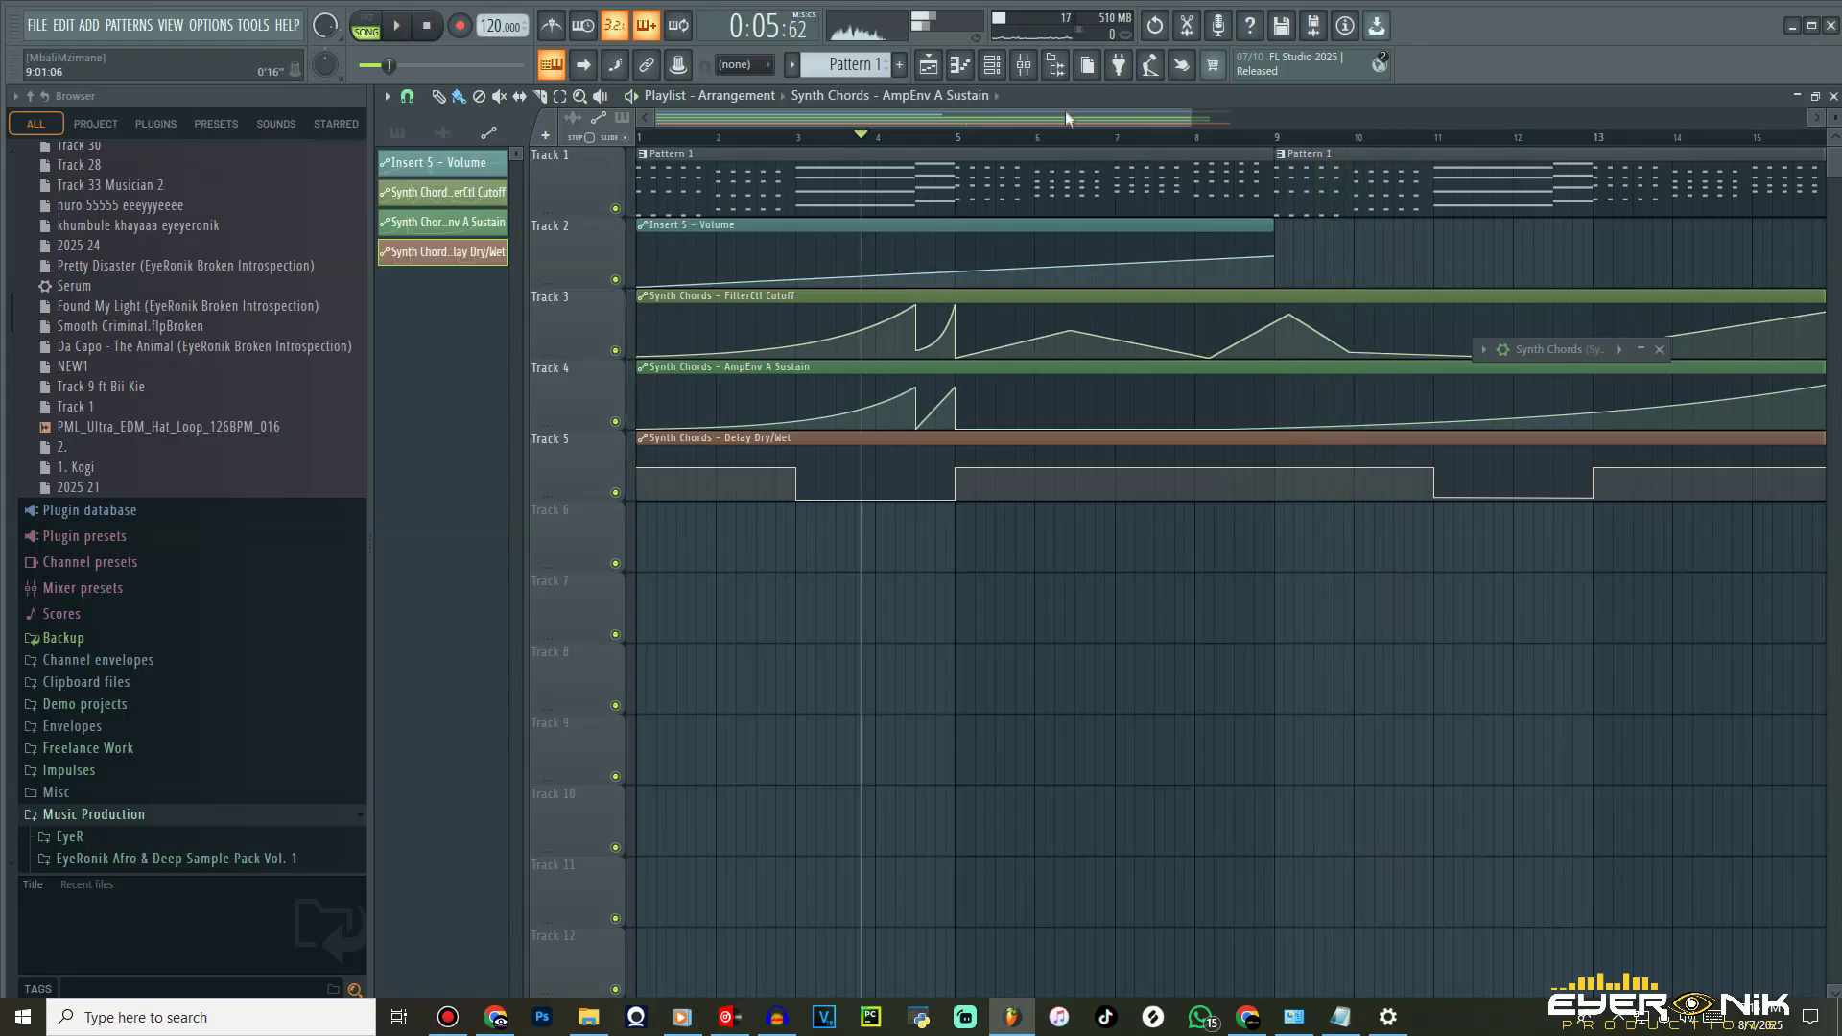
- Delete the FilterCtl Cutoff peak just after bar 9 and play the song to check the clip
left_click_drag(1065, 118, 1107, 118)
right_click(1204, 320)
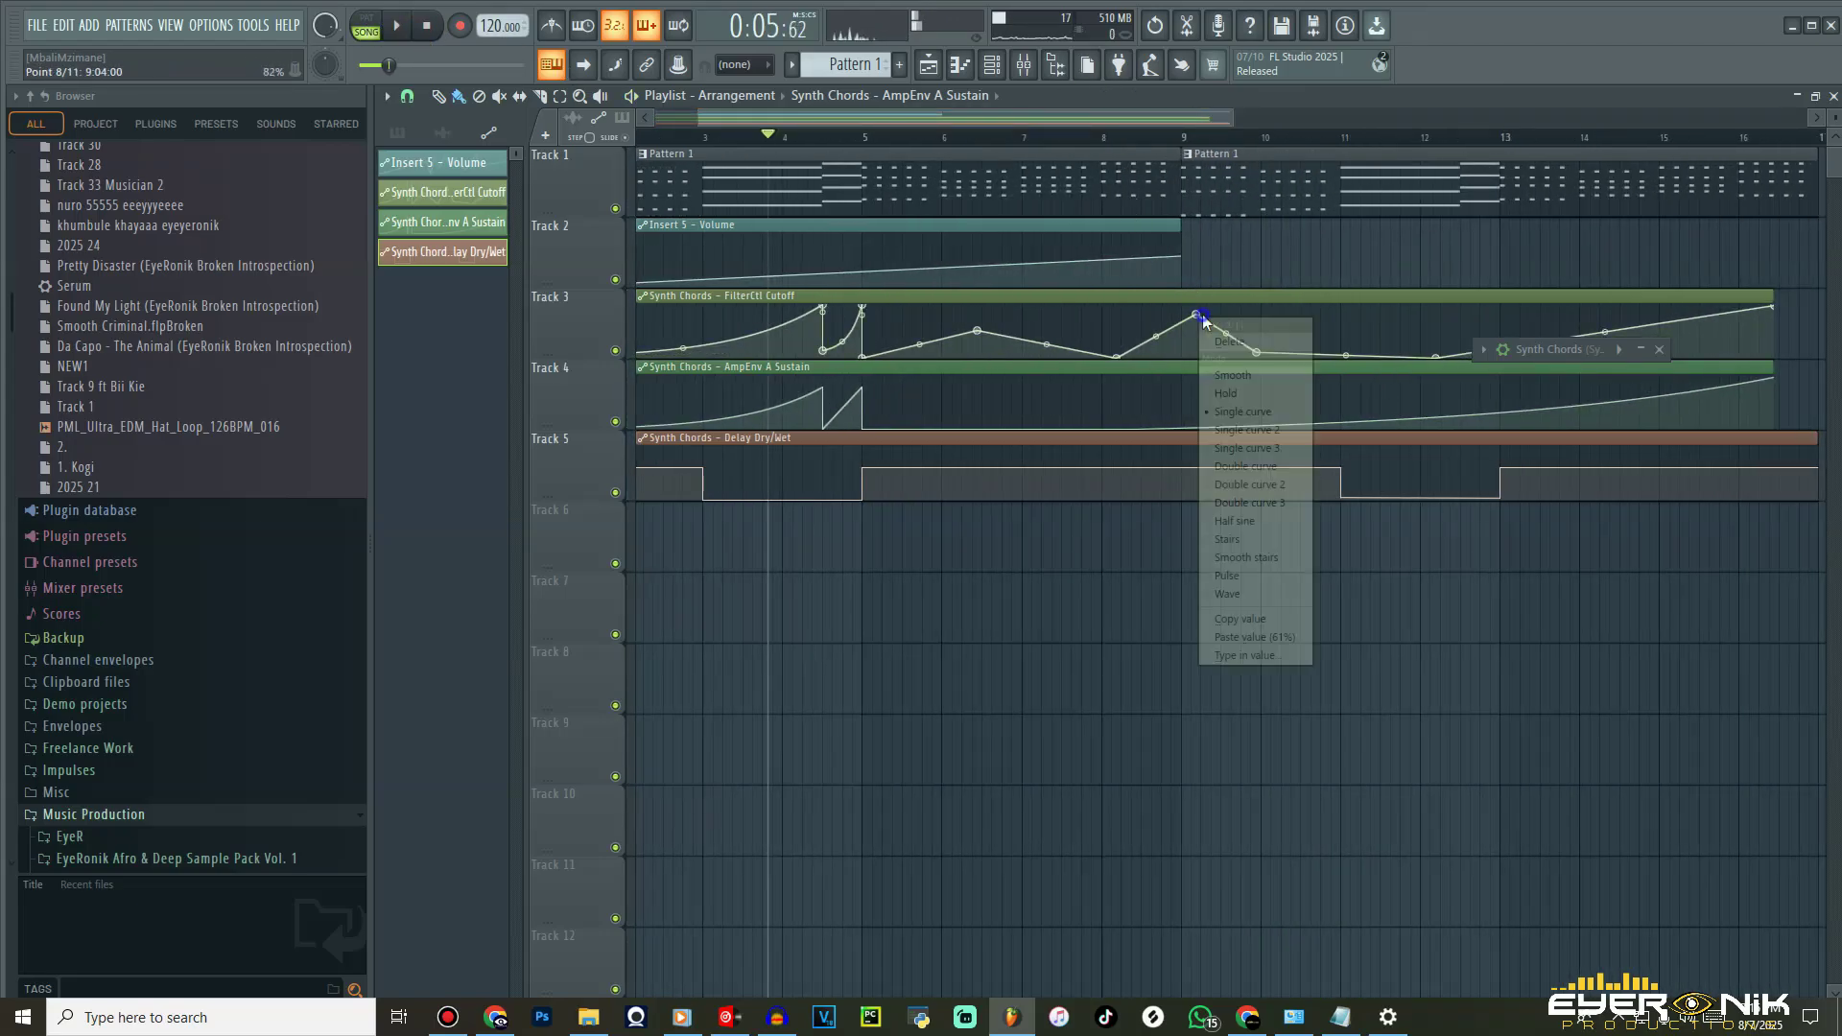
left_click(1303, 342)
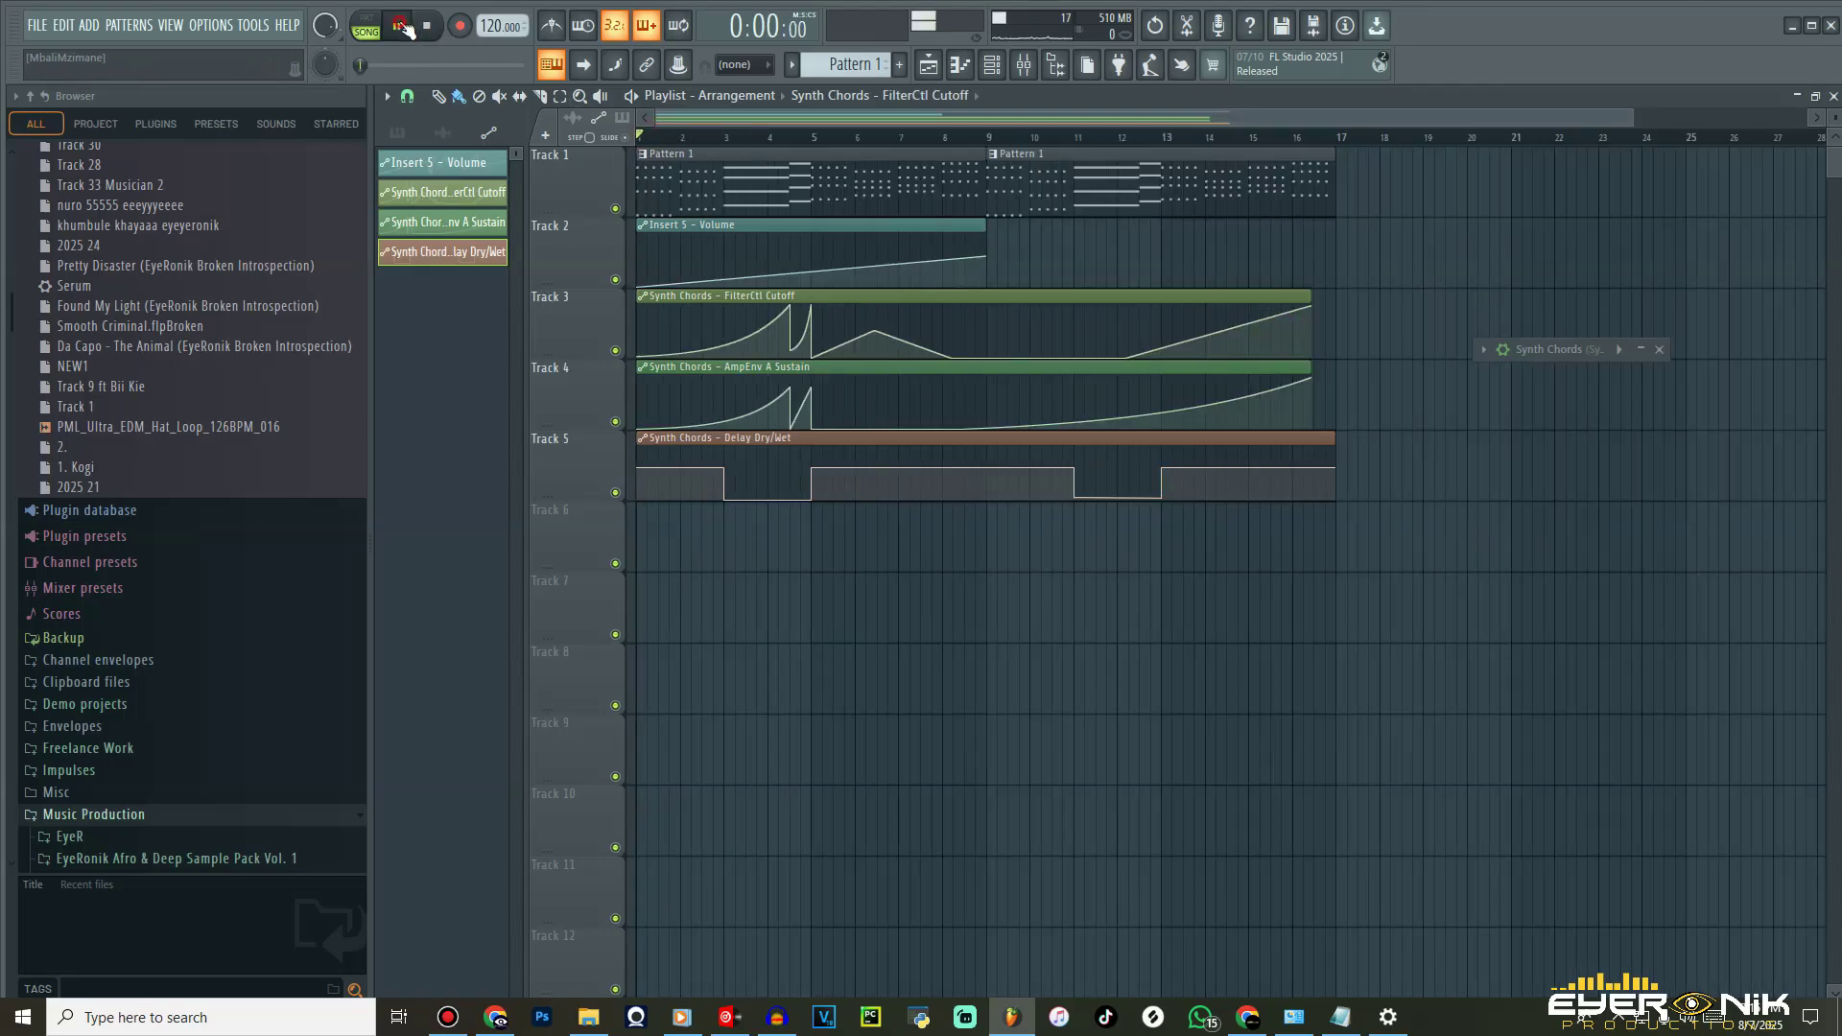
left_click(401, 27)
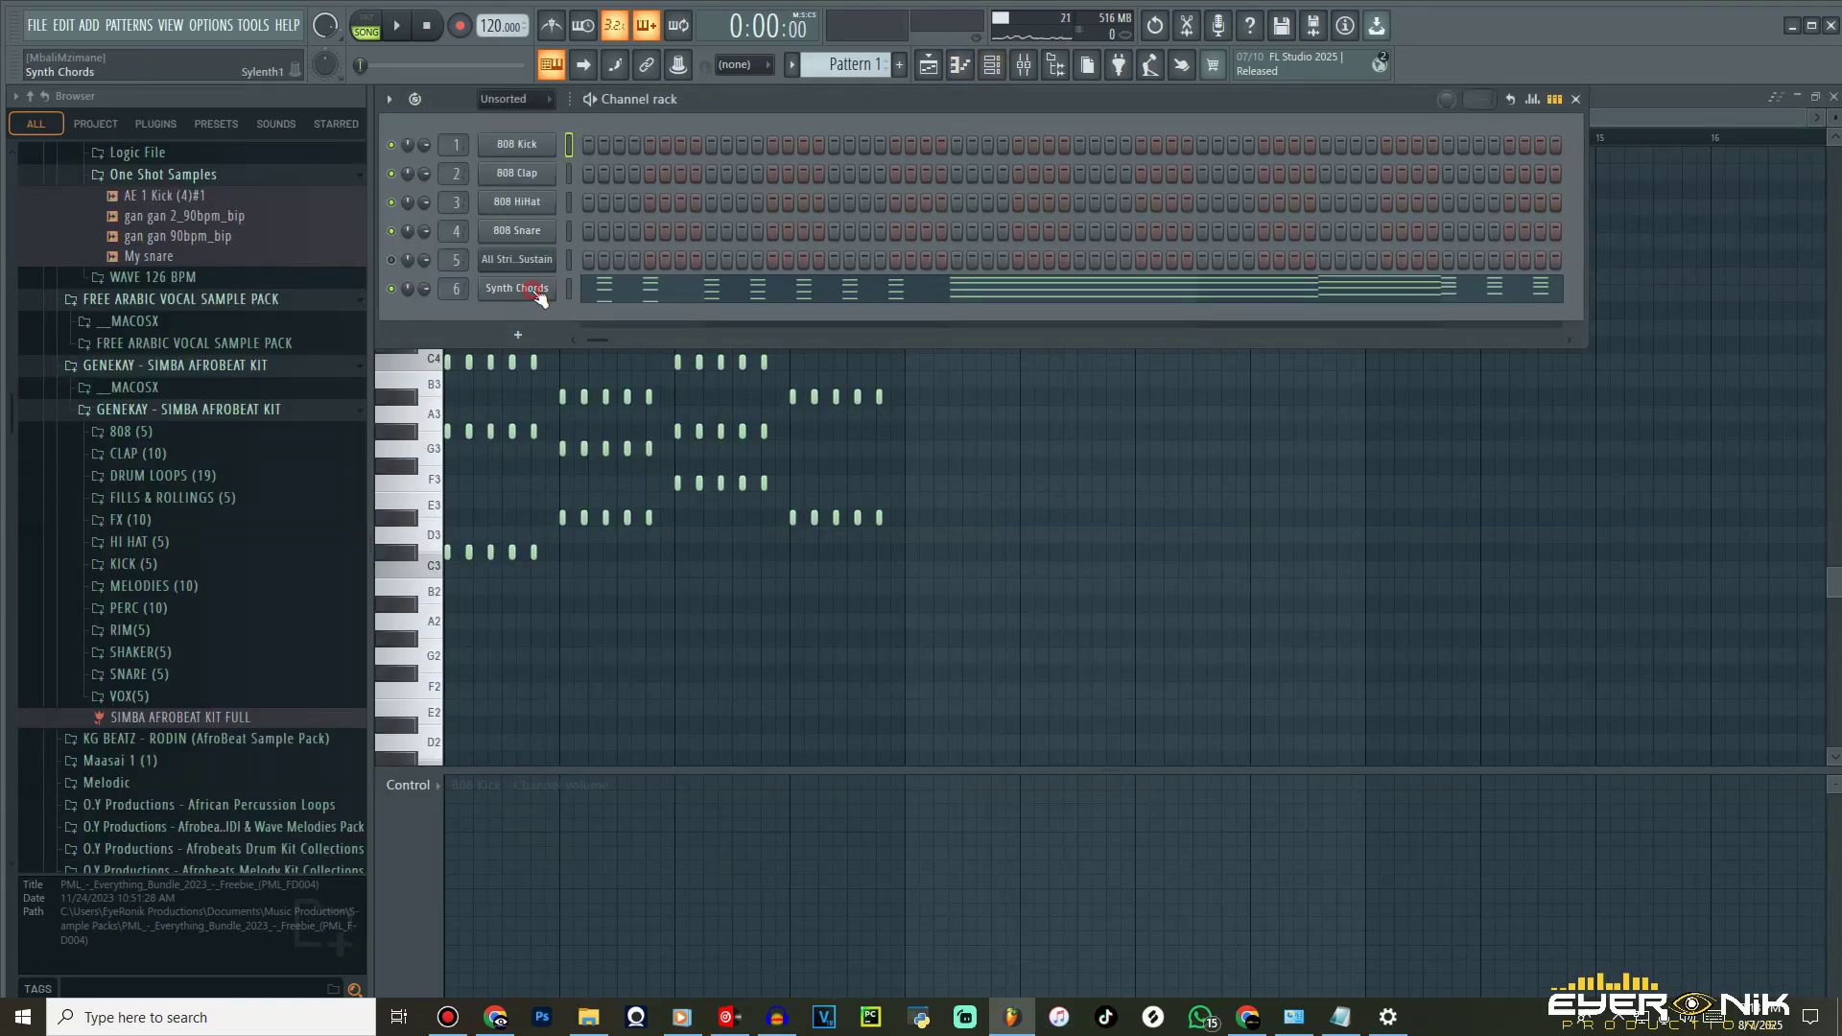
- Open the Synth Chords channel's synth, bring its whole window into view and show the reverb settings
left_click(537, 292)
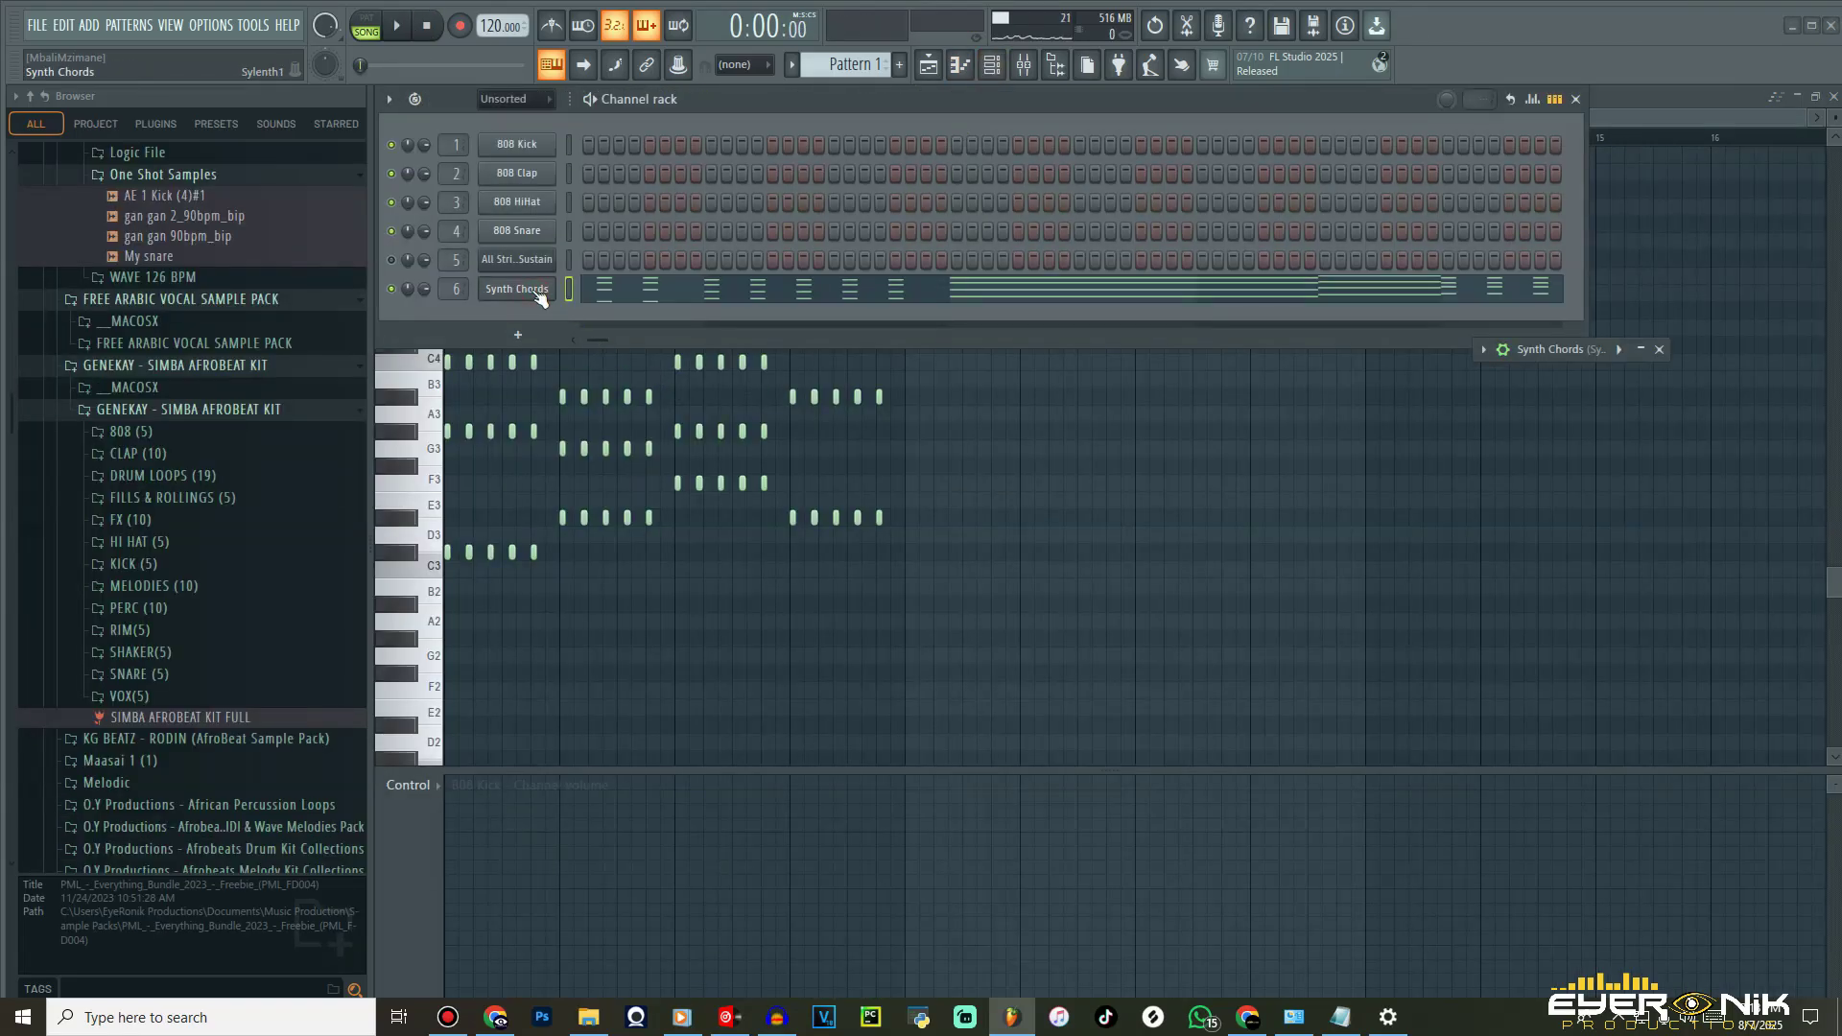
left_click_drag(1717, 352, 823, 178)
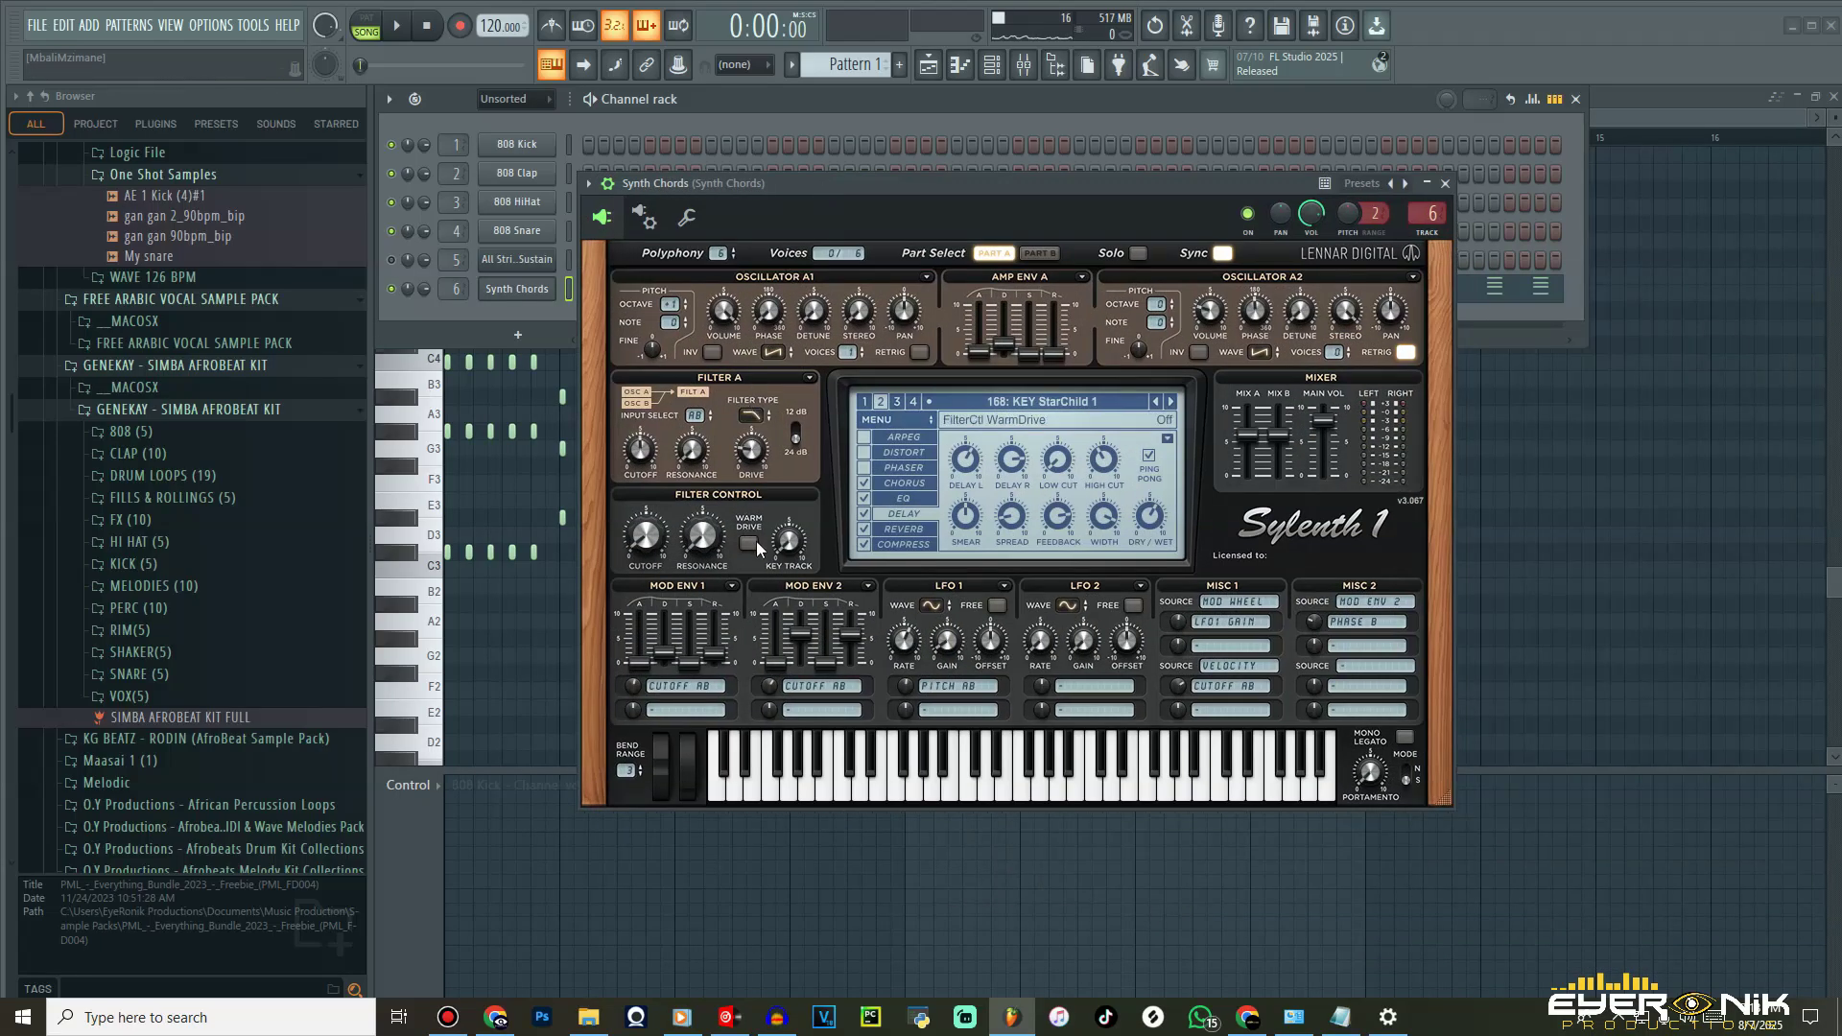
left_click(905, 529)
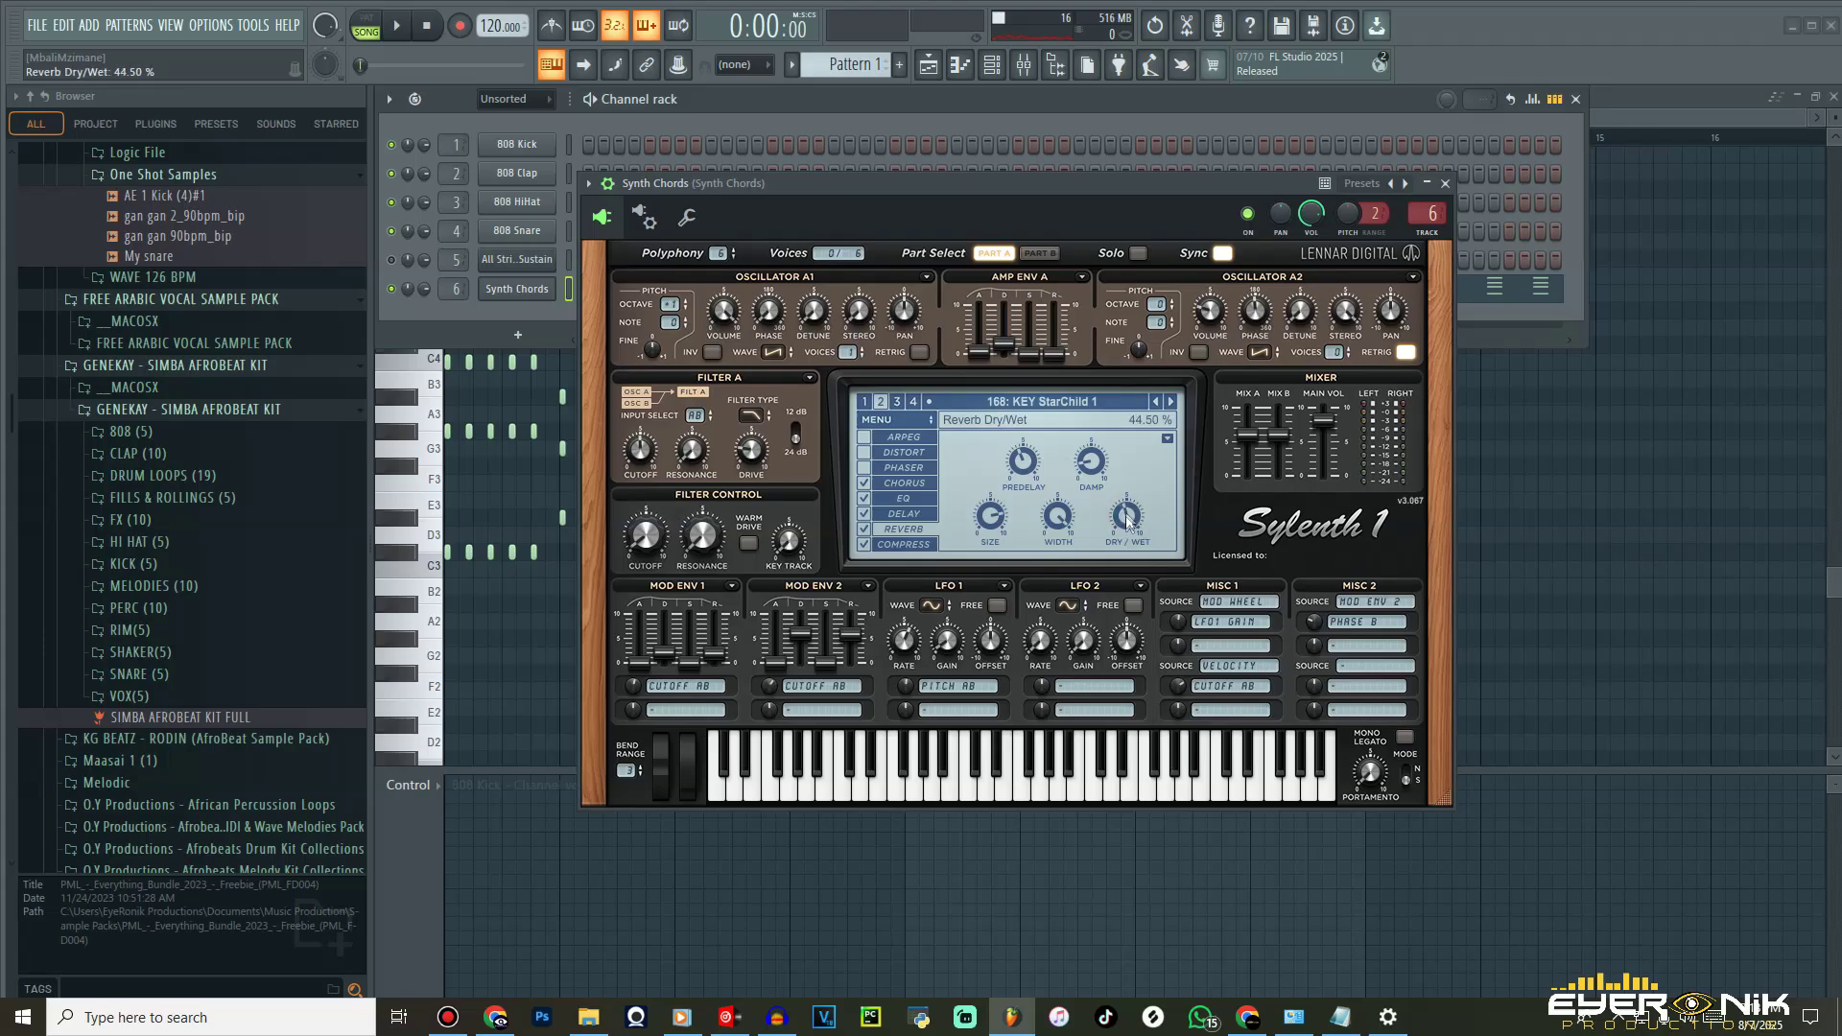
- Create an automation clip for the last tweaked parameter, Reverb Dry/Wet, and close the synth window
left_click(259, 27)
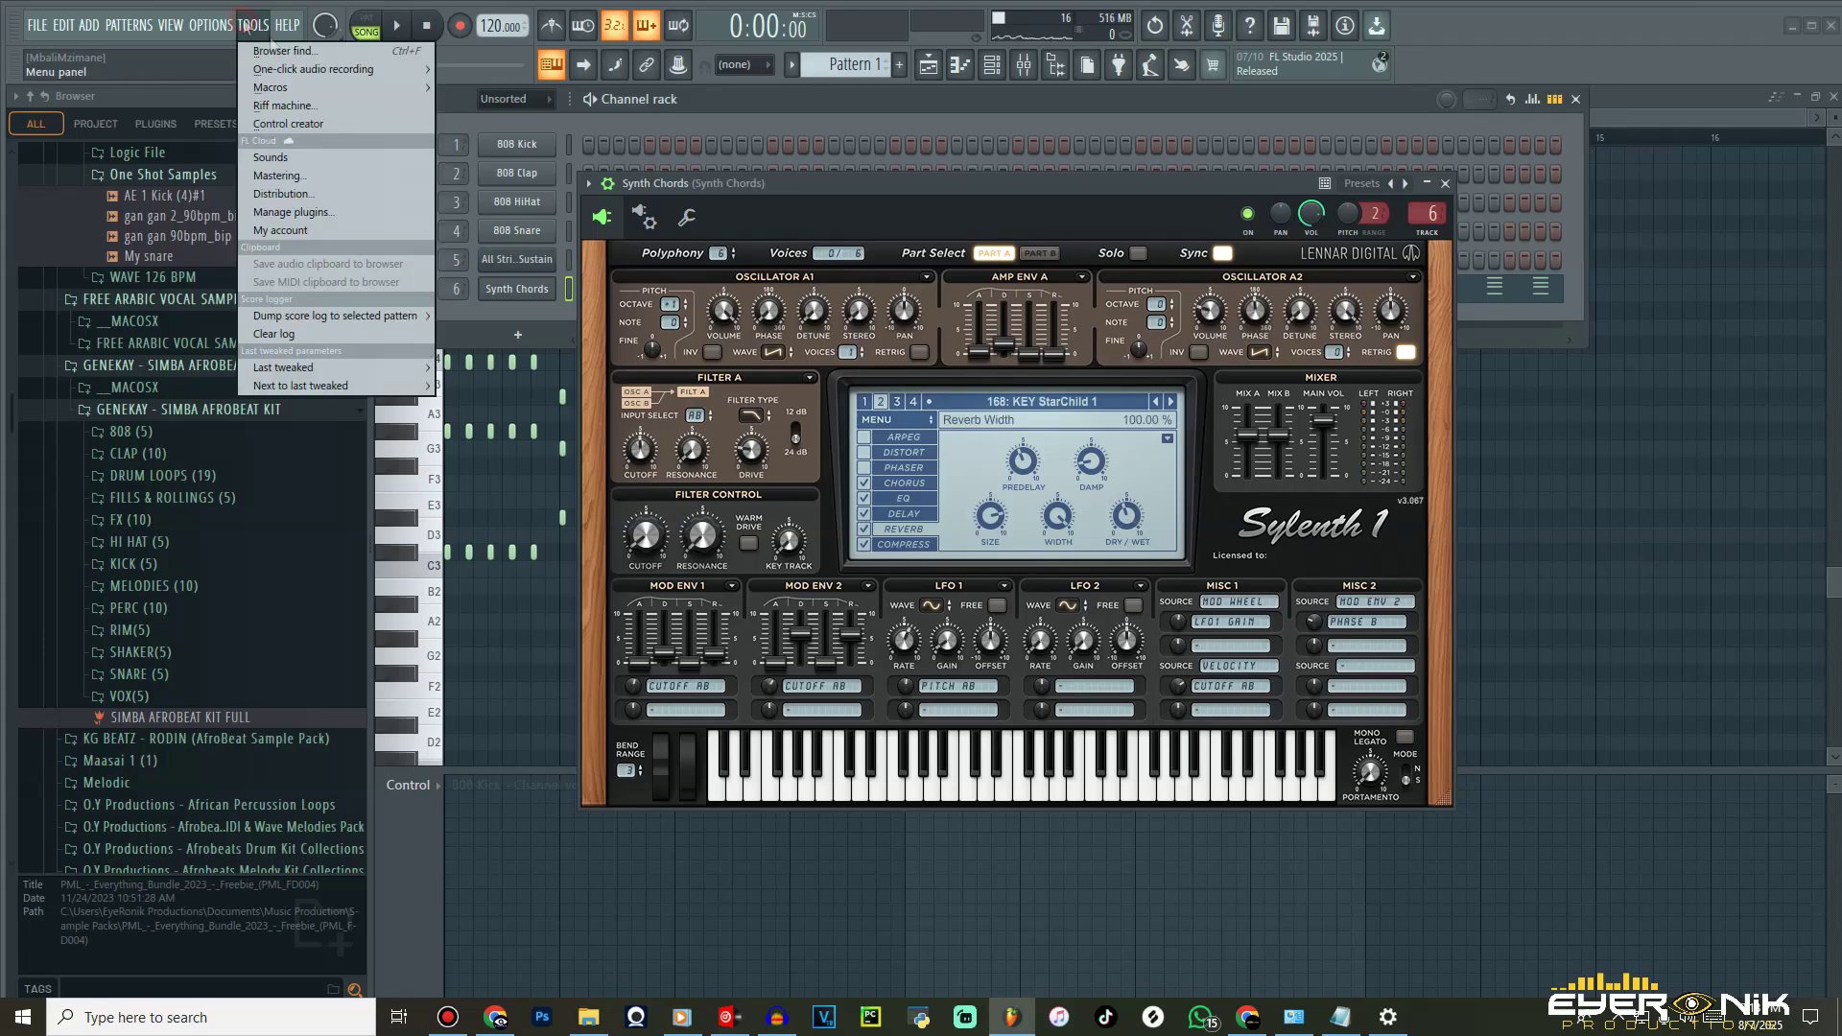
mouse_move(368, 374)
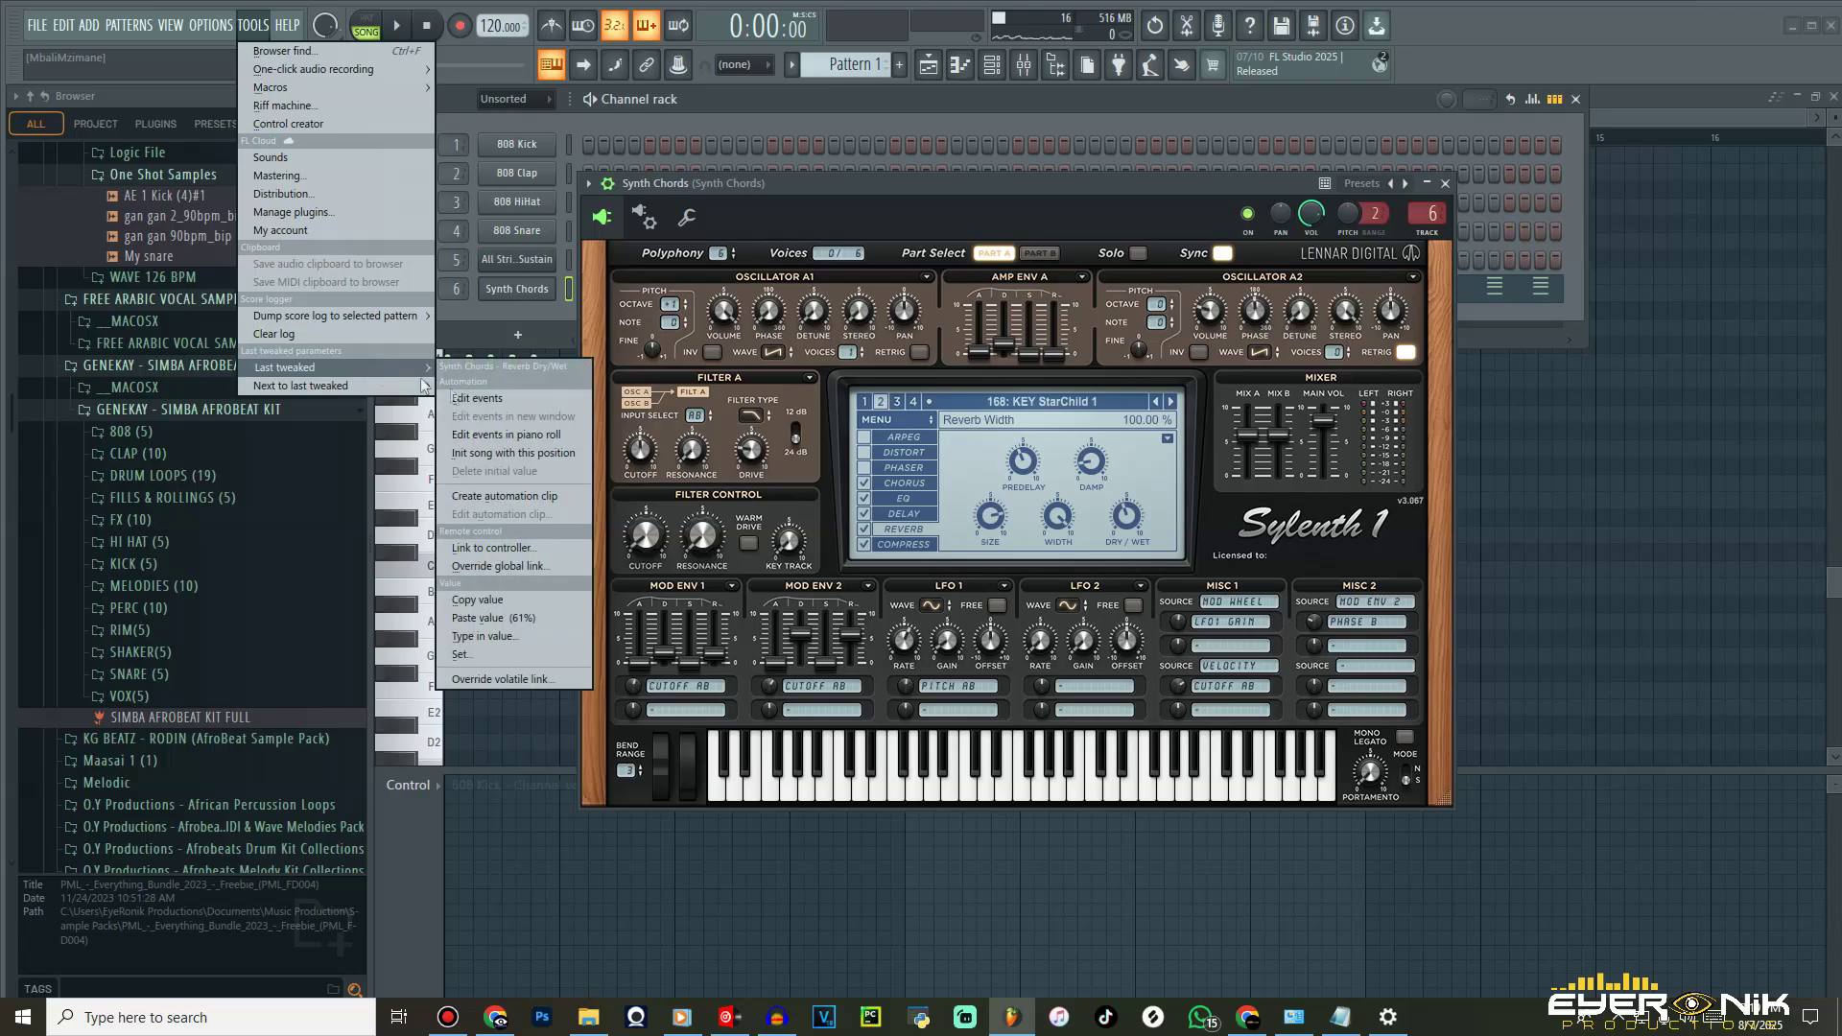
left_click(504, 496)
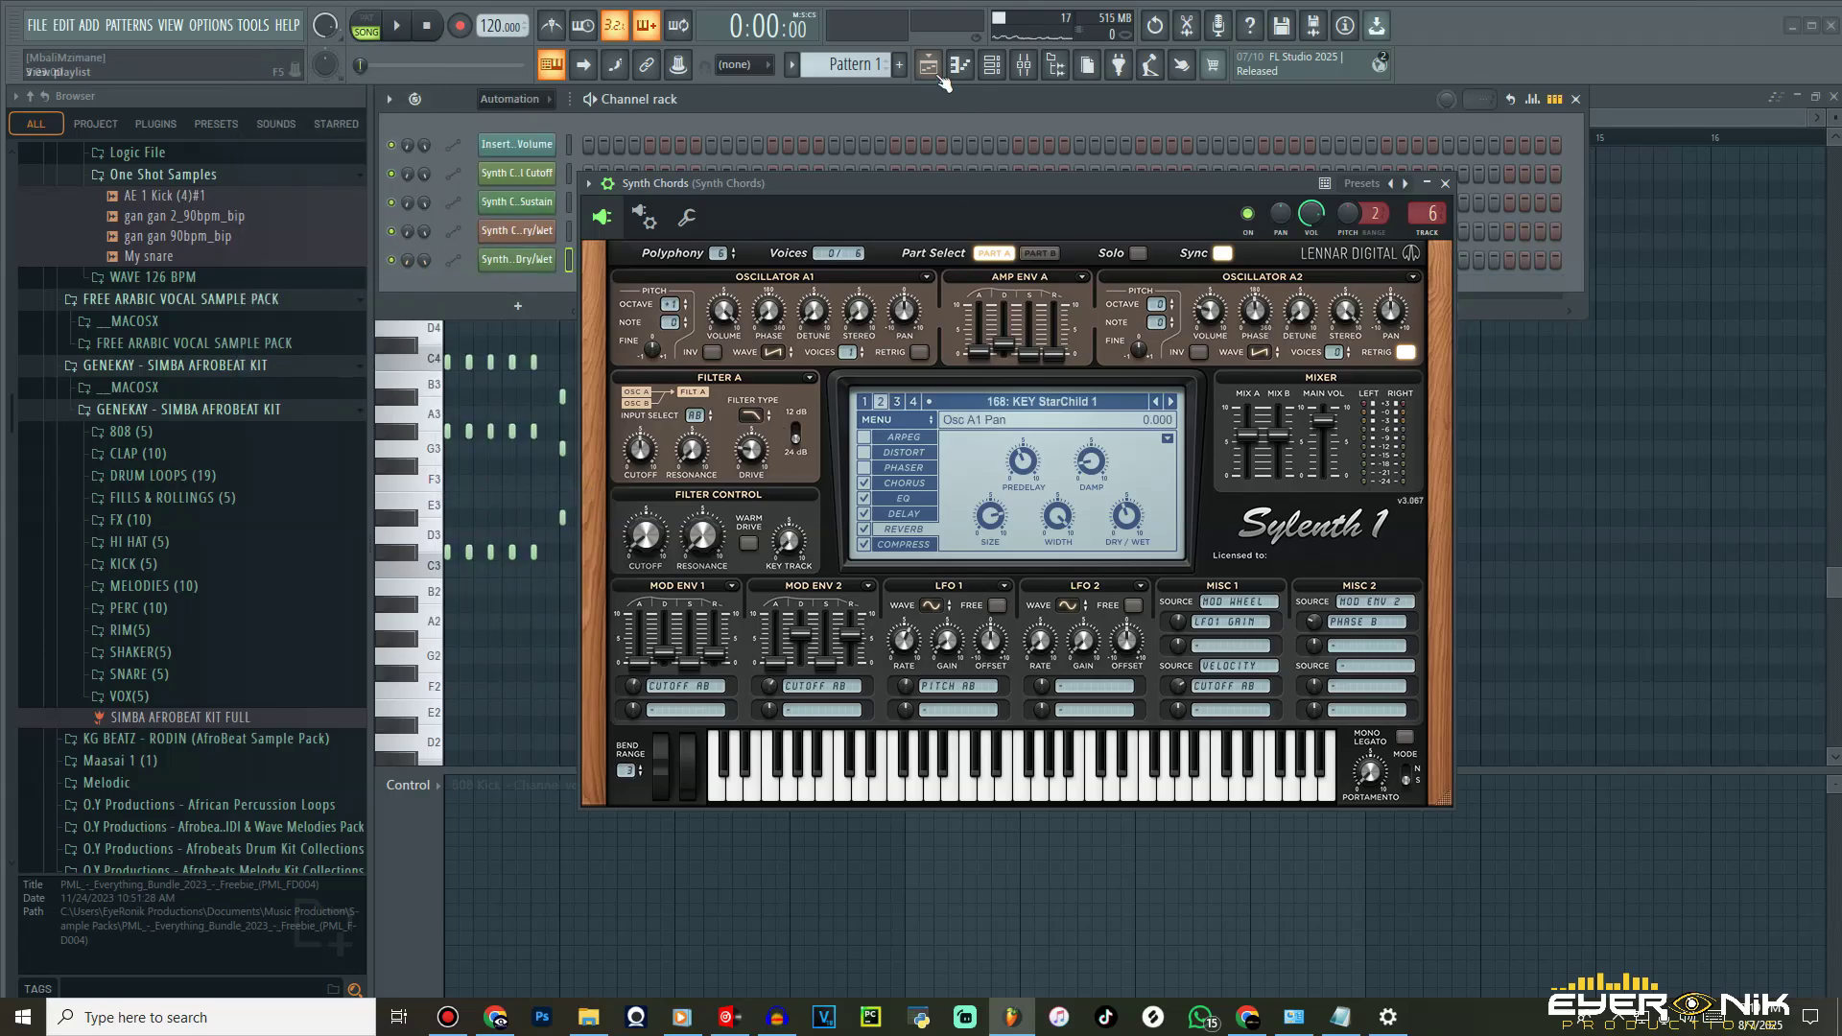
left_click(1443, 184)
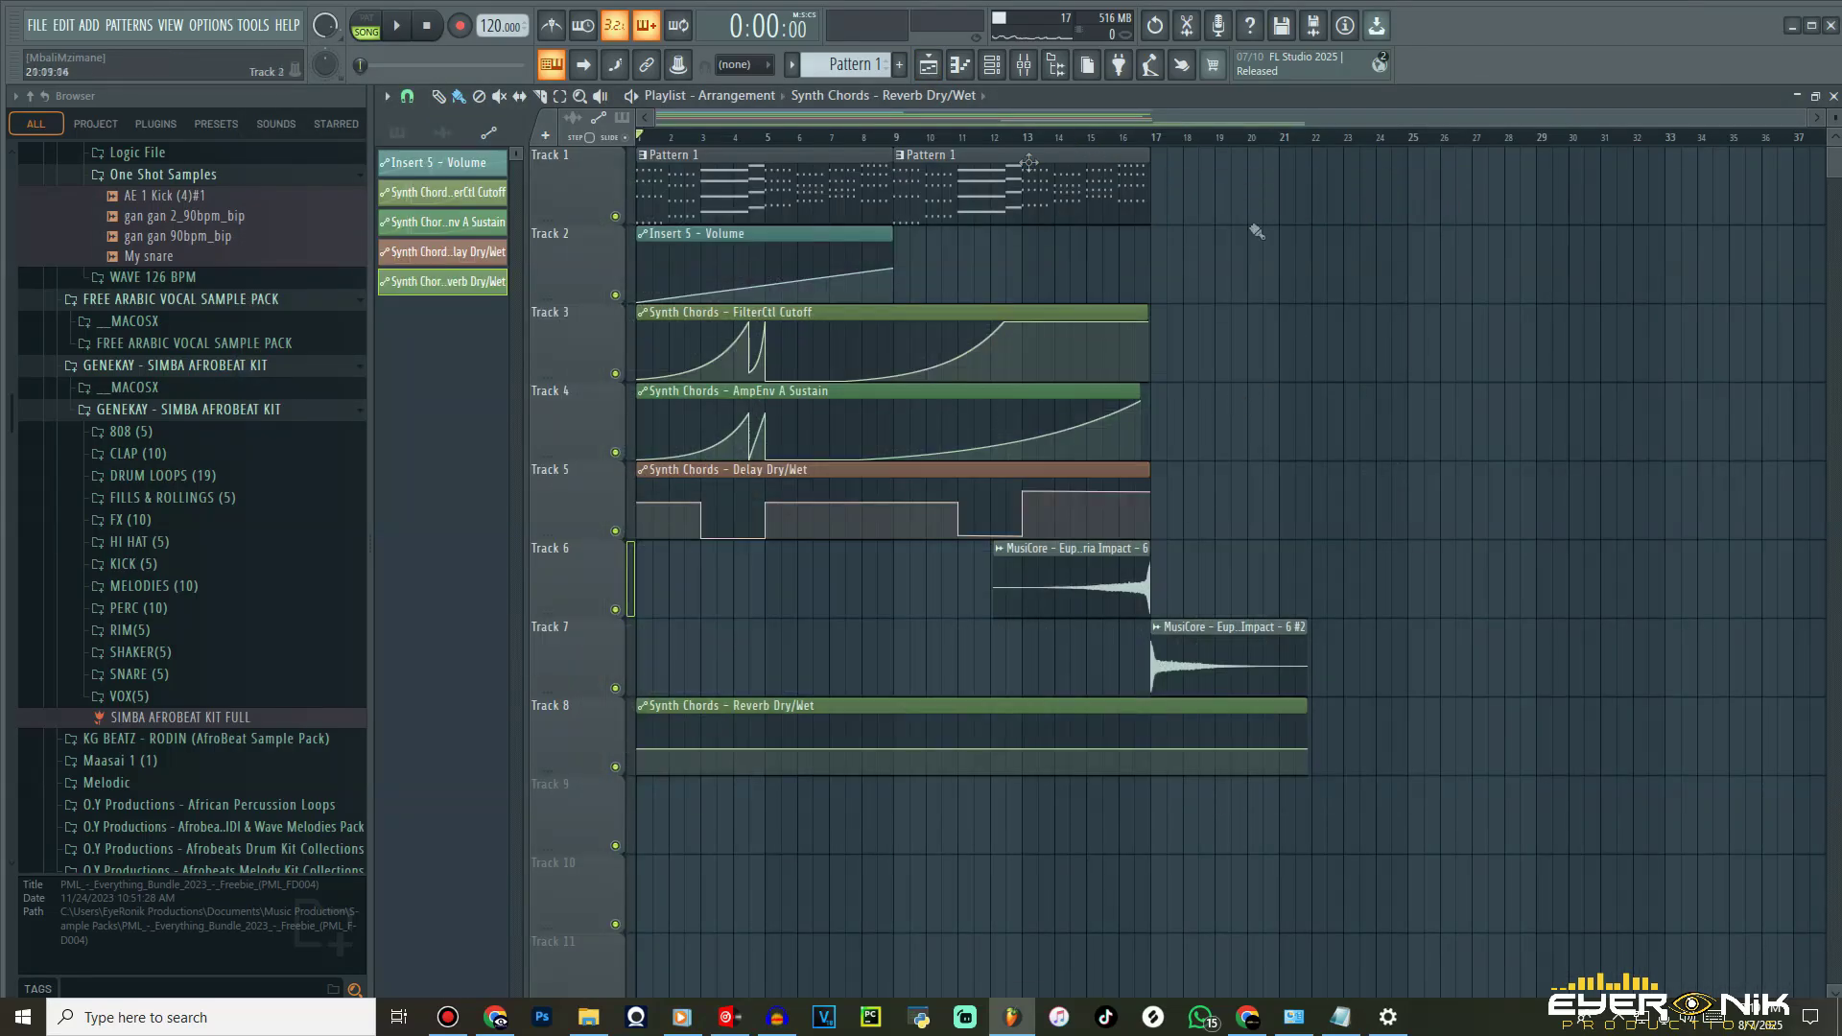
- Shorten the Reverb Dry/Wet clip to end at bar 17 and make it curve up late from its minimum to 100%
left_click_drag(1307, 751, 1154, 698)
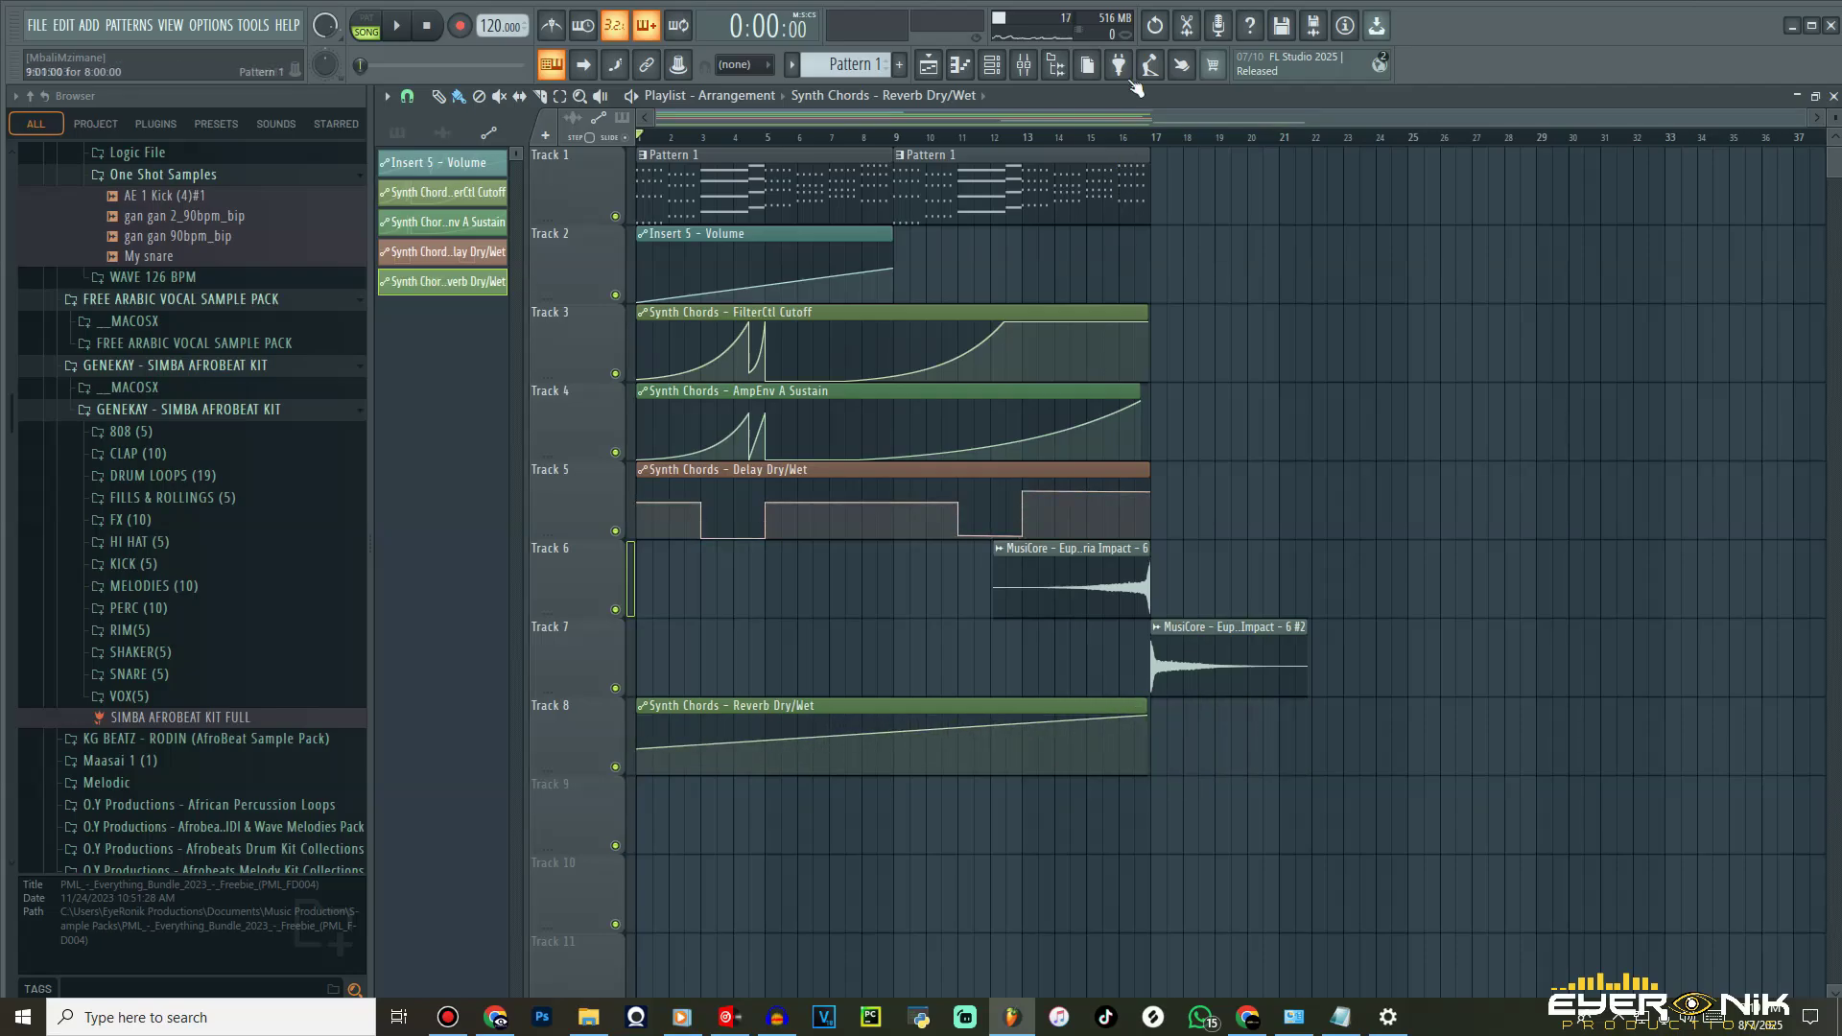
scroll(1160, 152, "up", 10)
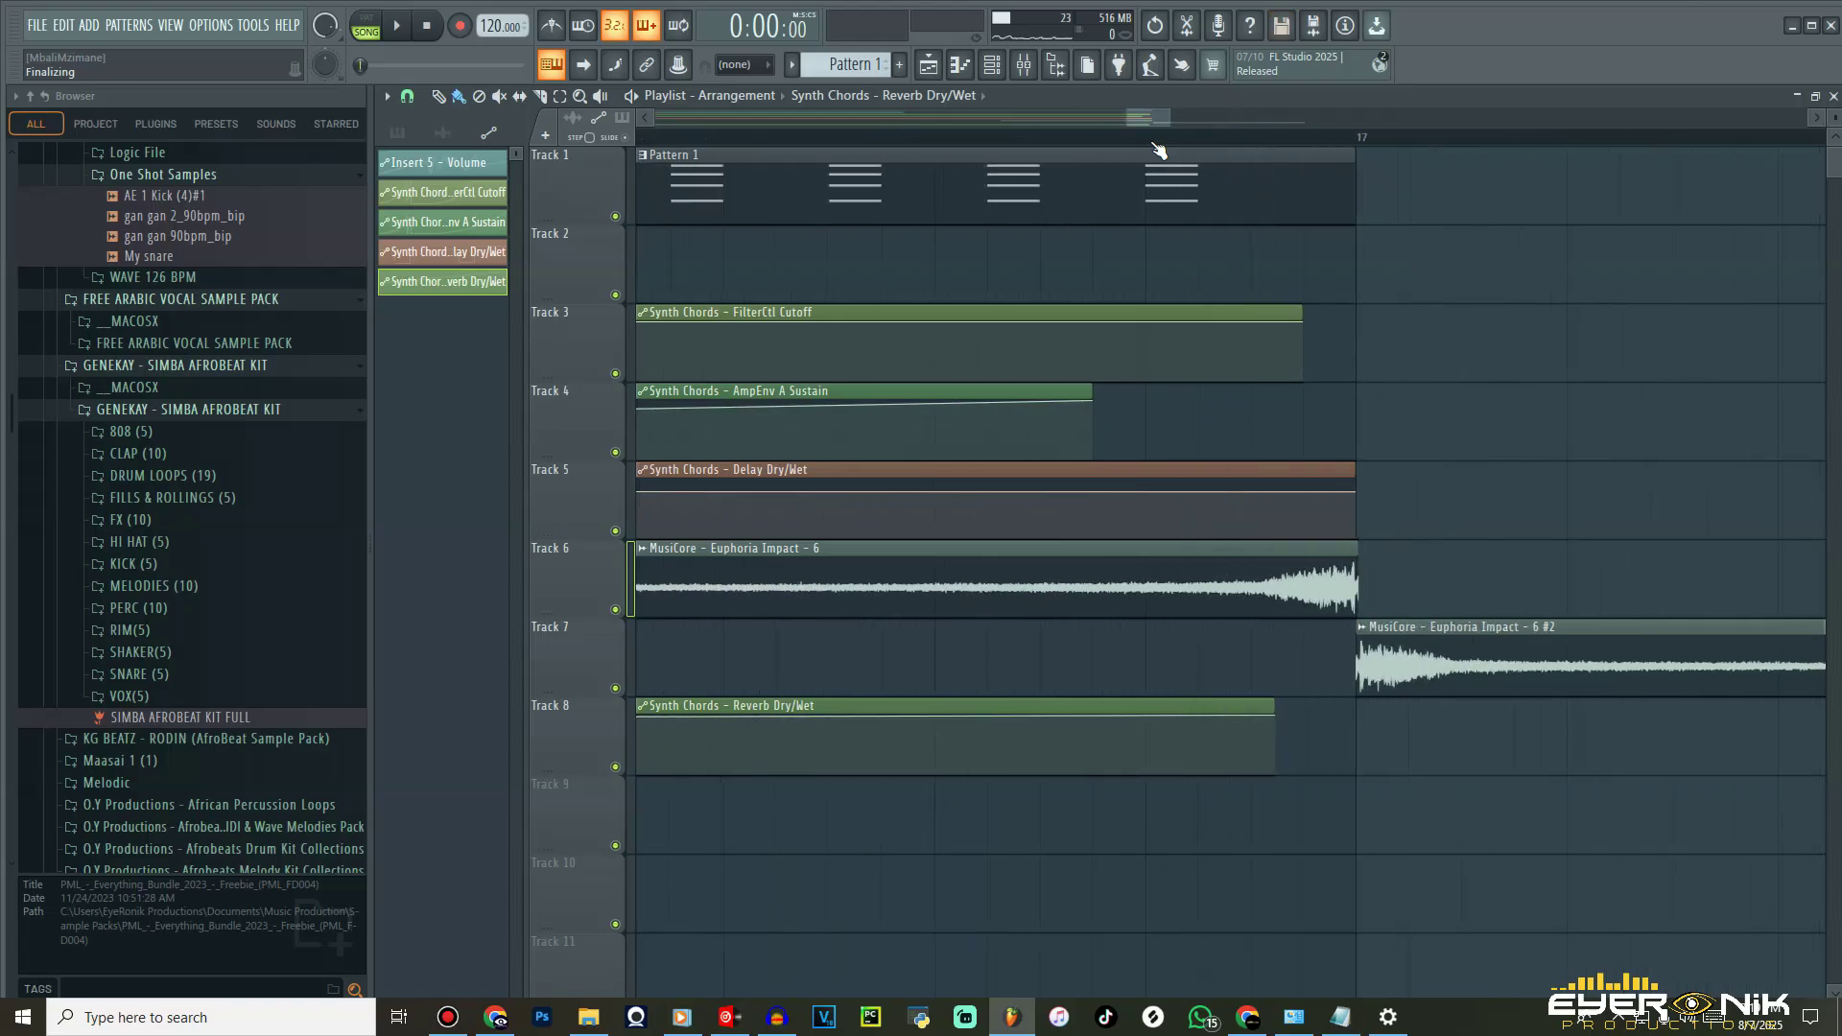
left_click_drag(1282, 721, 1336, 699)
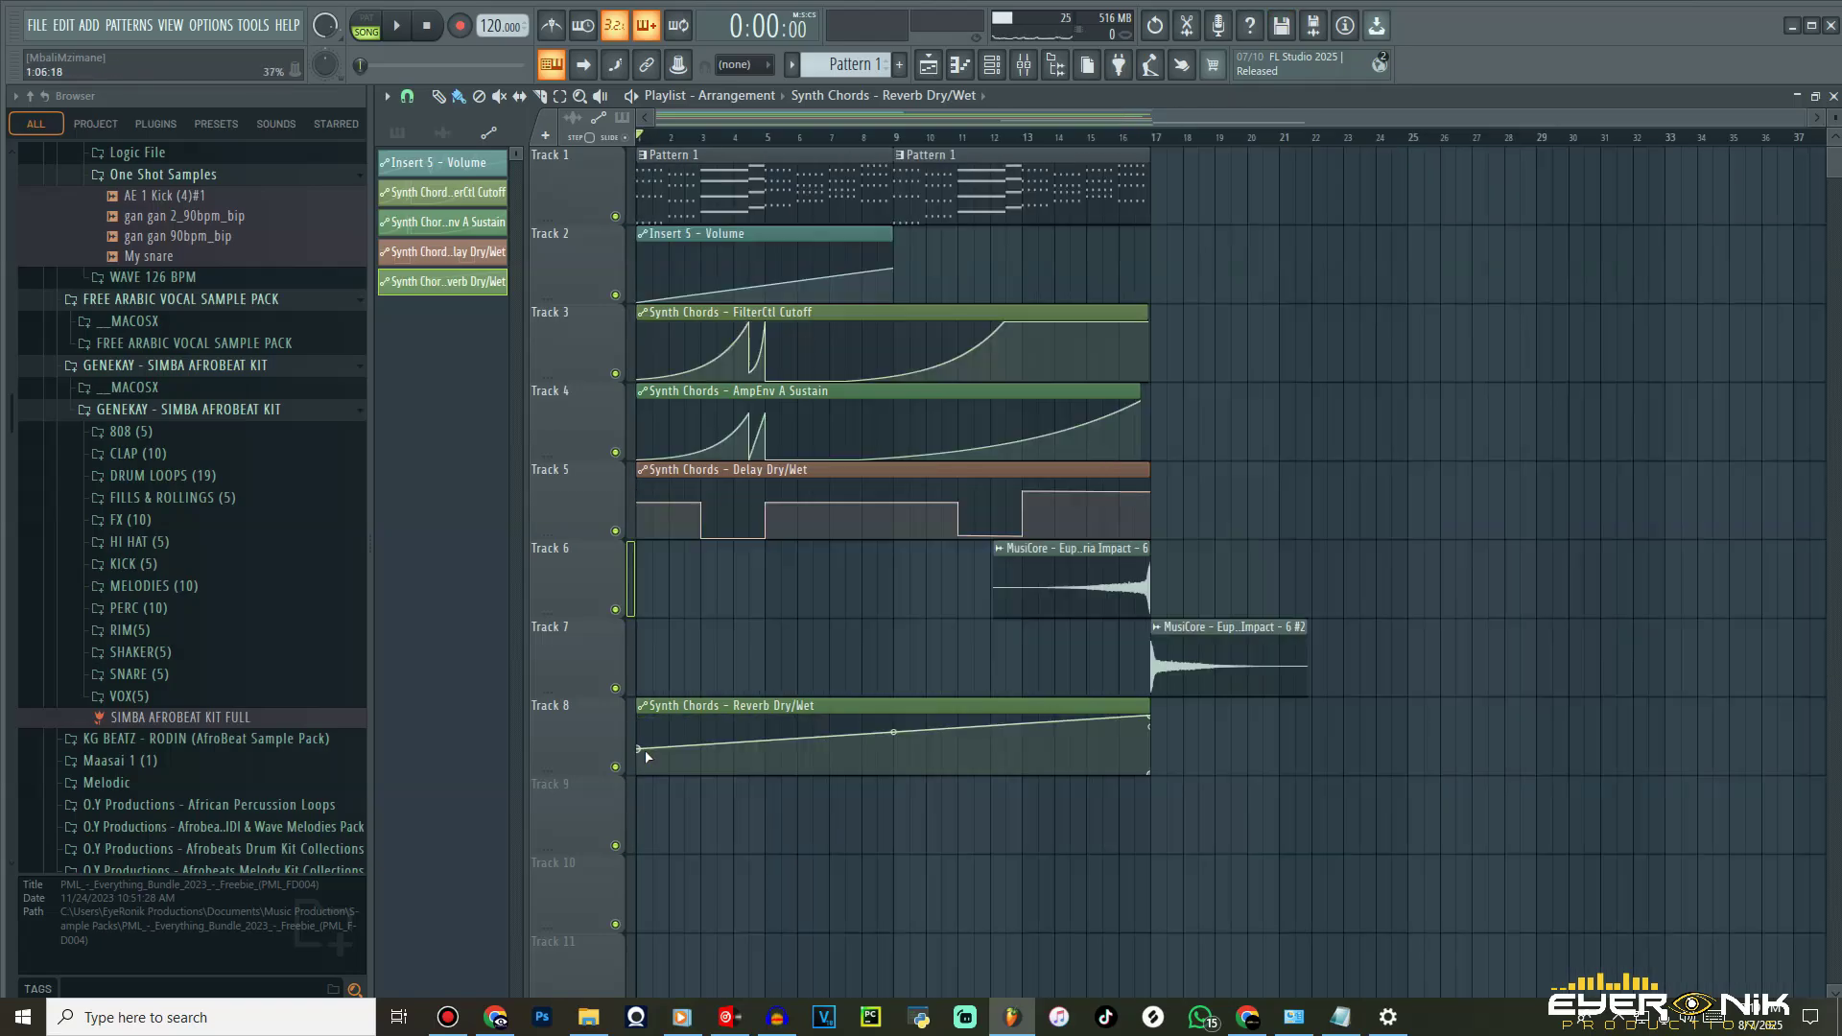
left_click_drag(640, 753, 640, 799)
left_click_drag(887, 753, 887, 801)
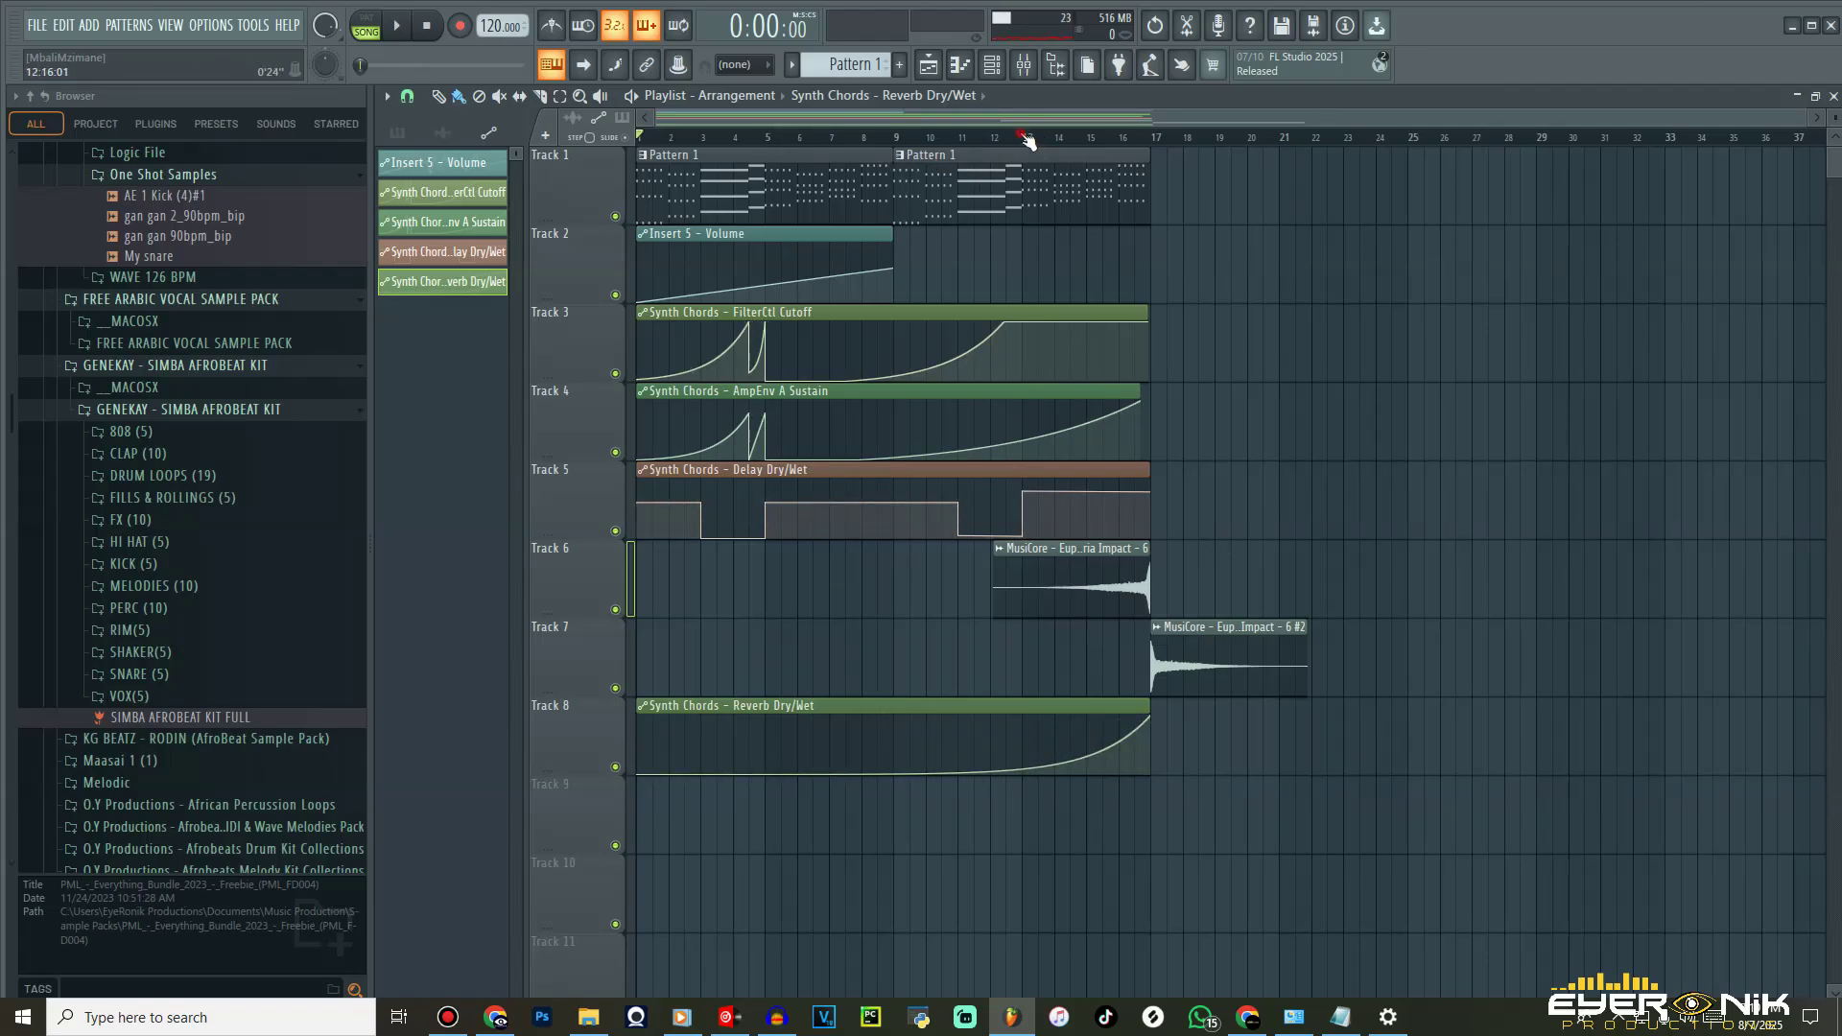
- Play the song to check the Reverb Dry/Wet automation, and delete the Euphoria Impact clip from Track 7
left_click(403, 26)
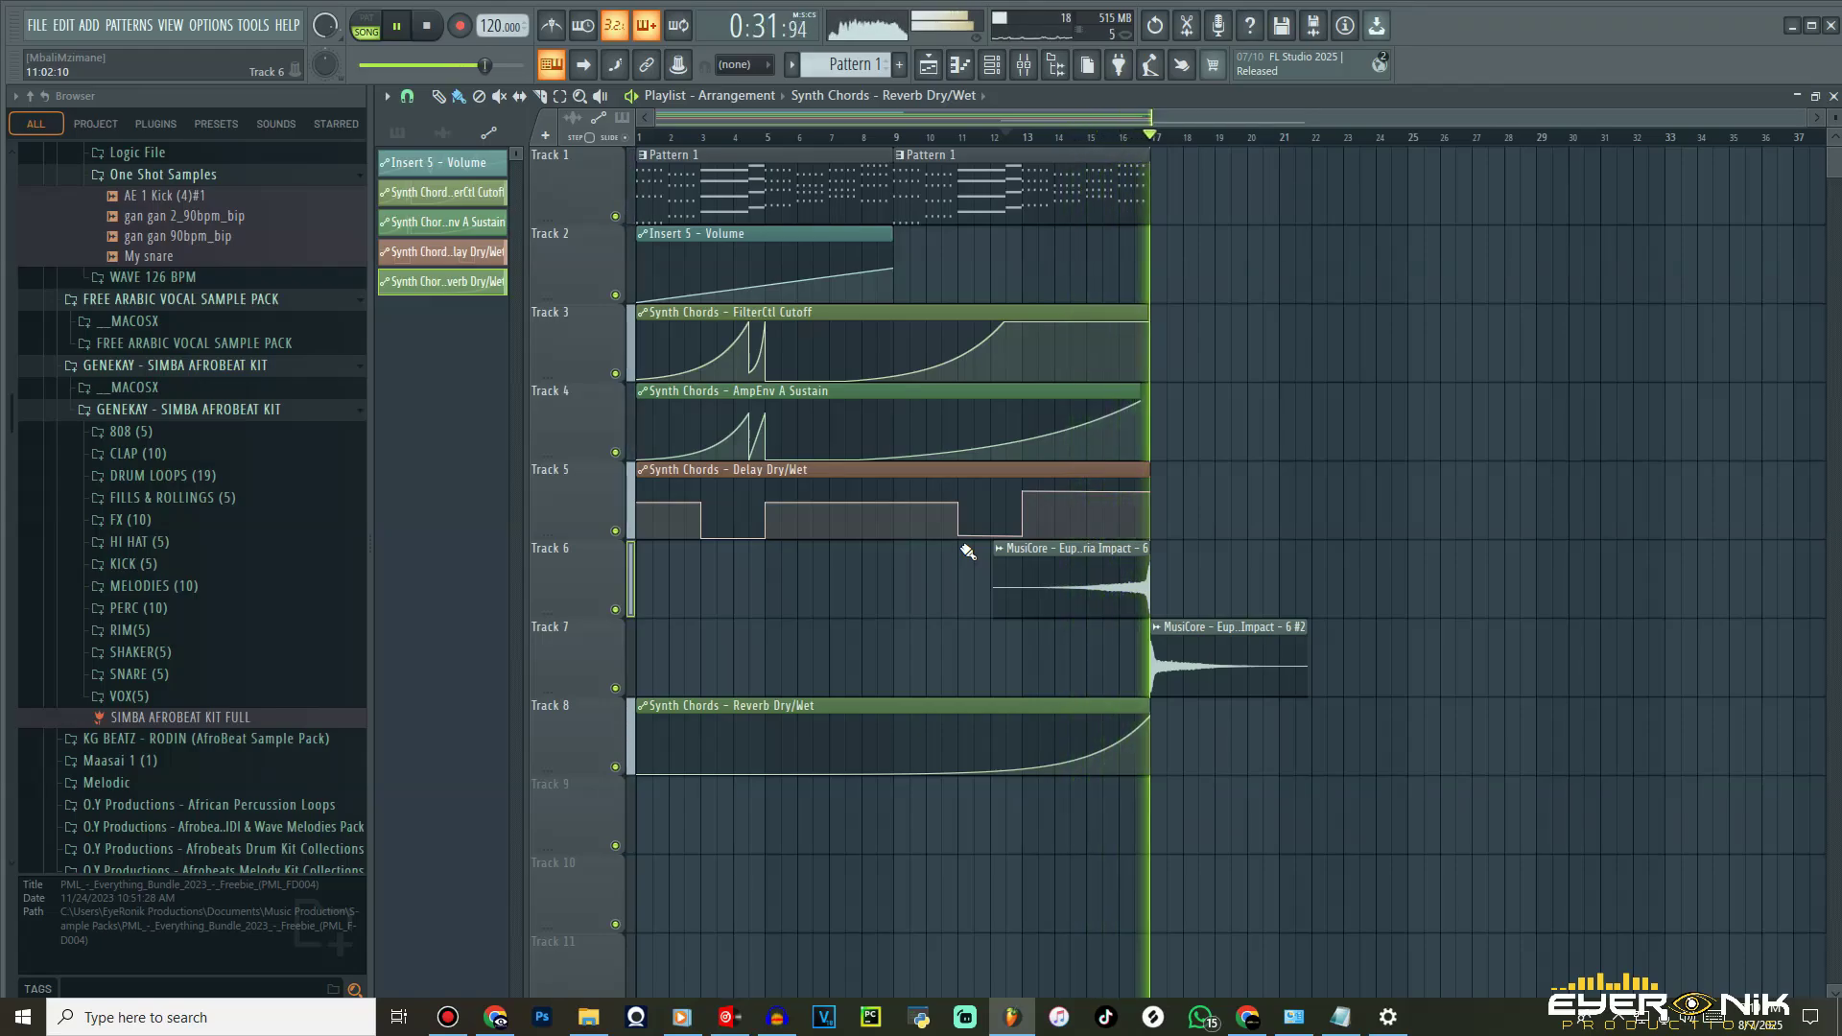
left_click(428, 26)
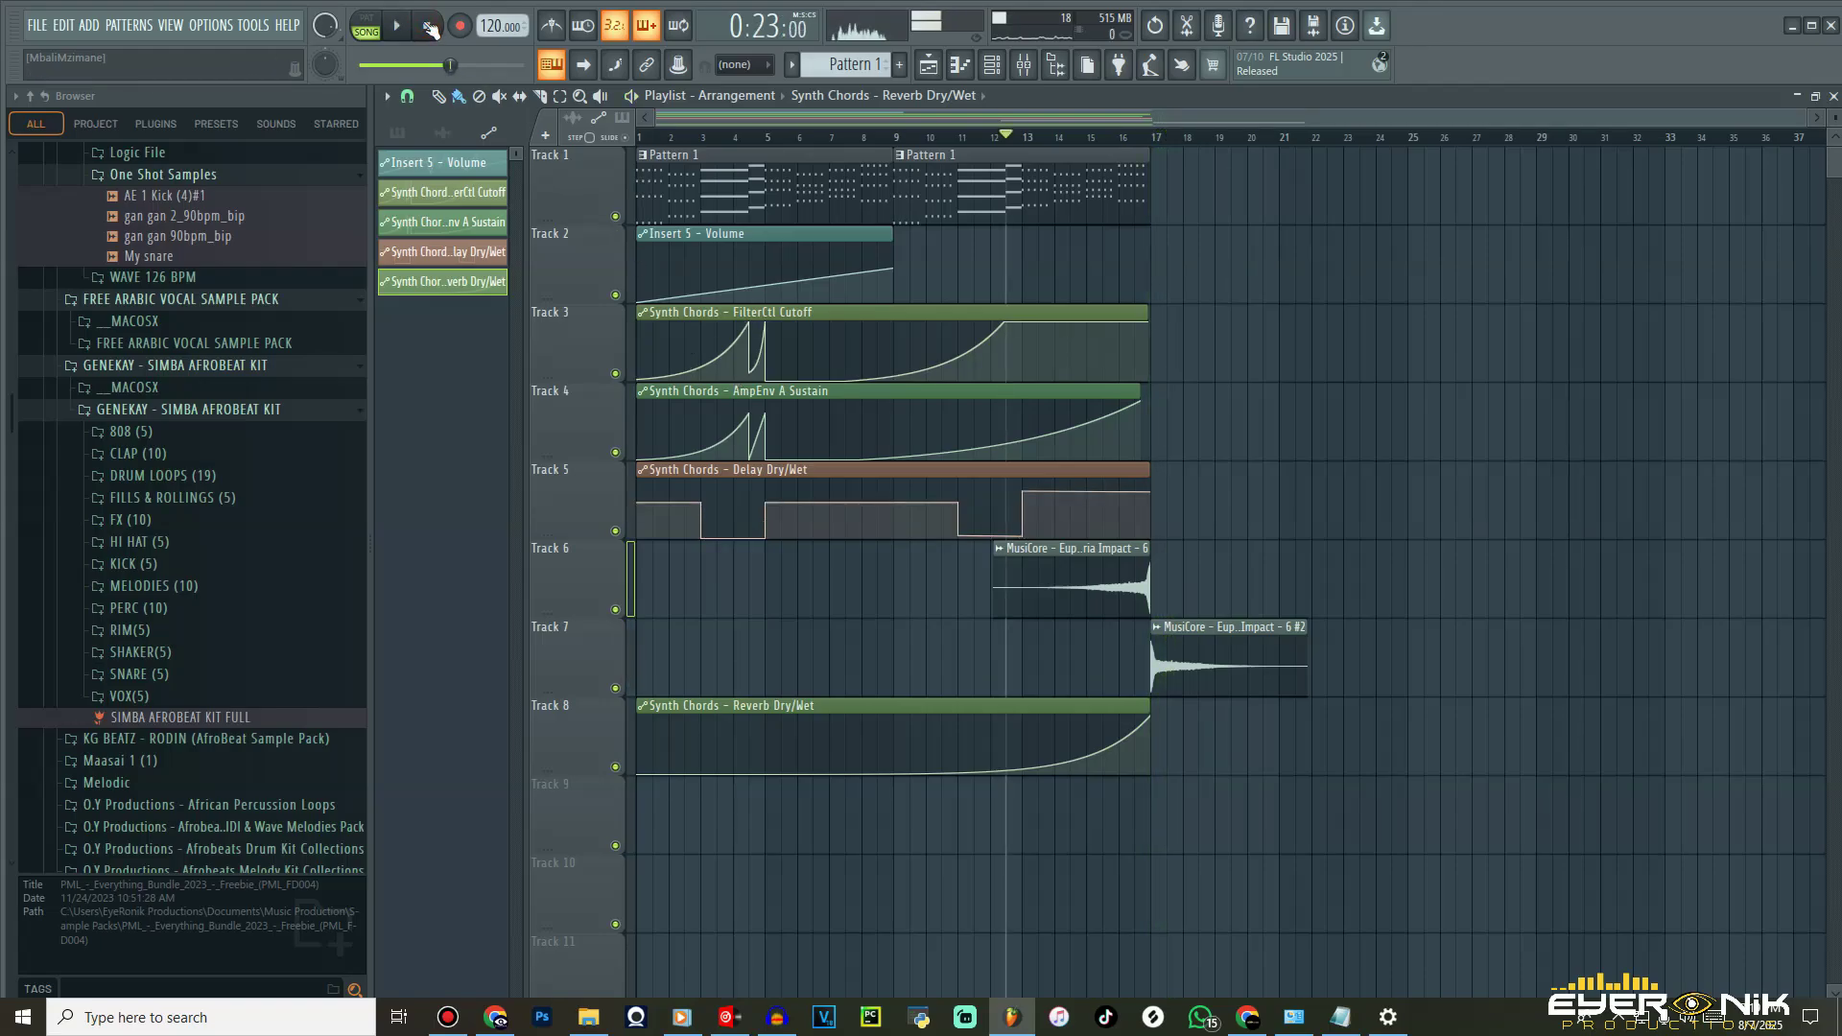
right_click(1247, 670)
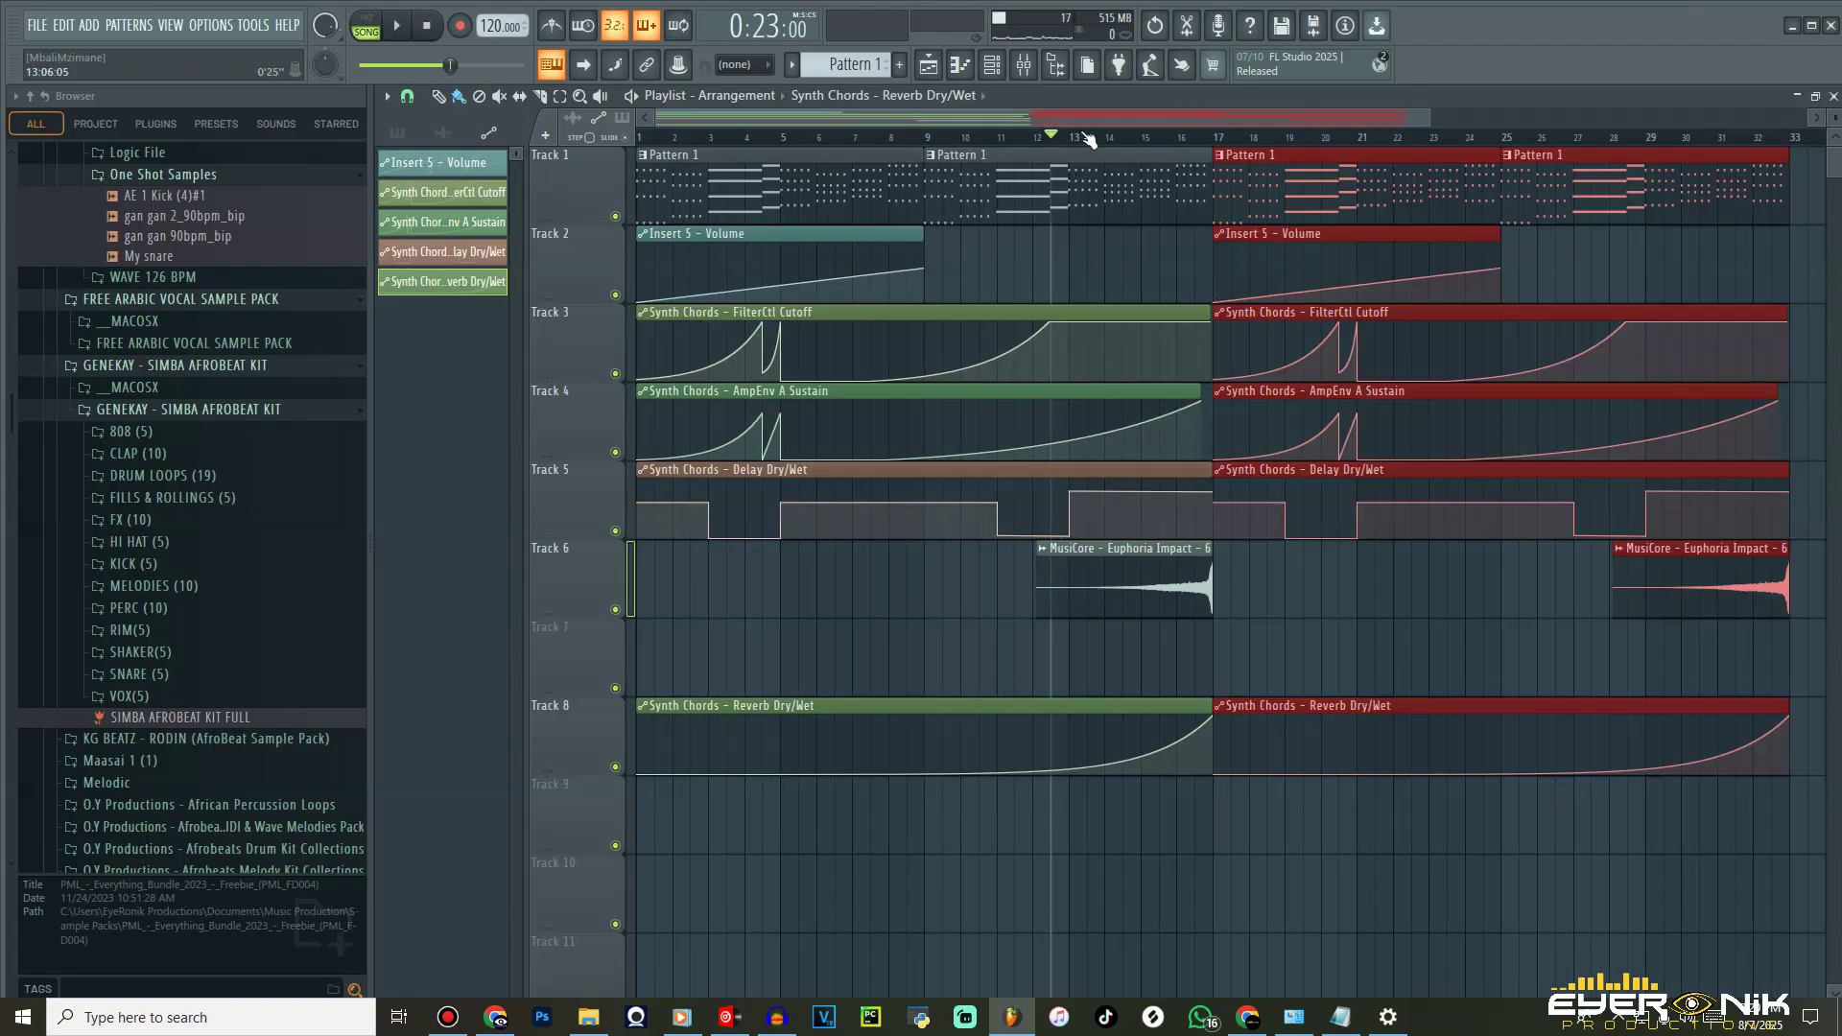
- Repeat the 16-bar arrangement from bar 17 and place the MusiCore Euphoria Reverse FX - 5 (F#) sample on Track 10, ending at bar 17
scroll(1088, 140, "down", 2)
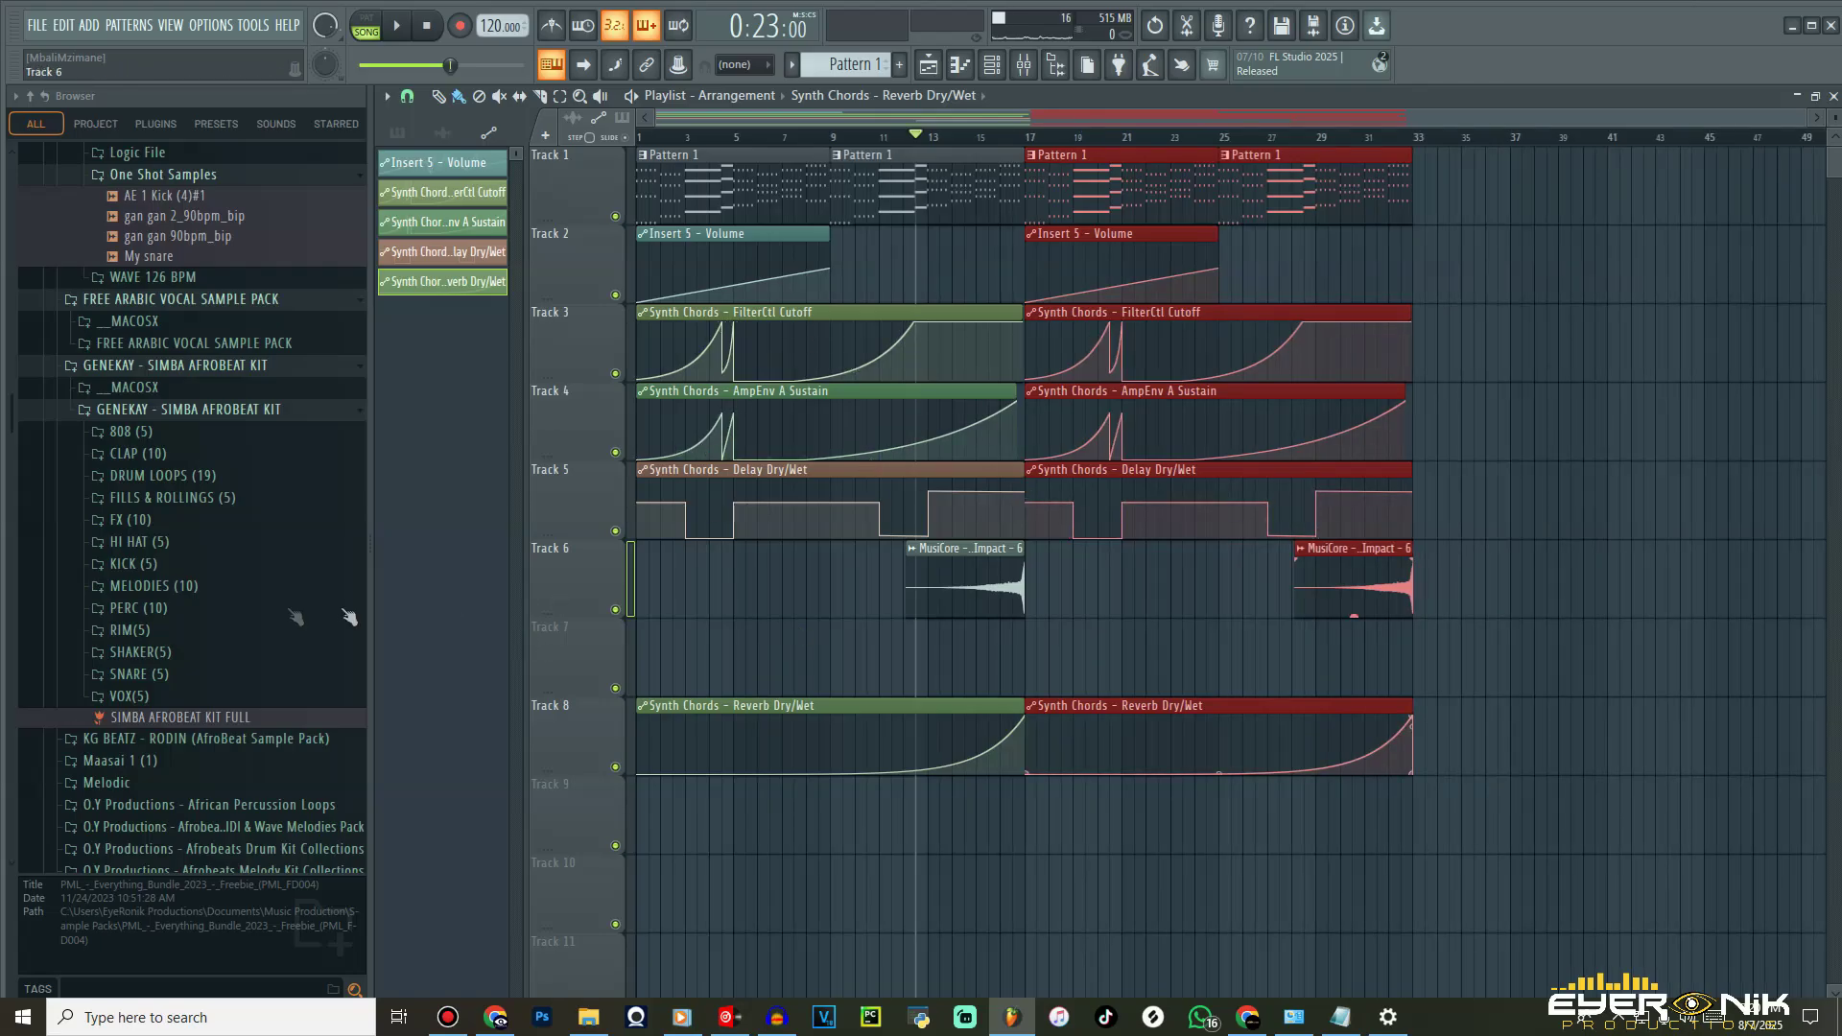
scroll(203, 599, "down", 9)
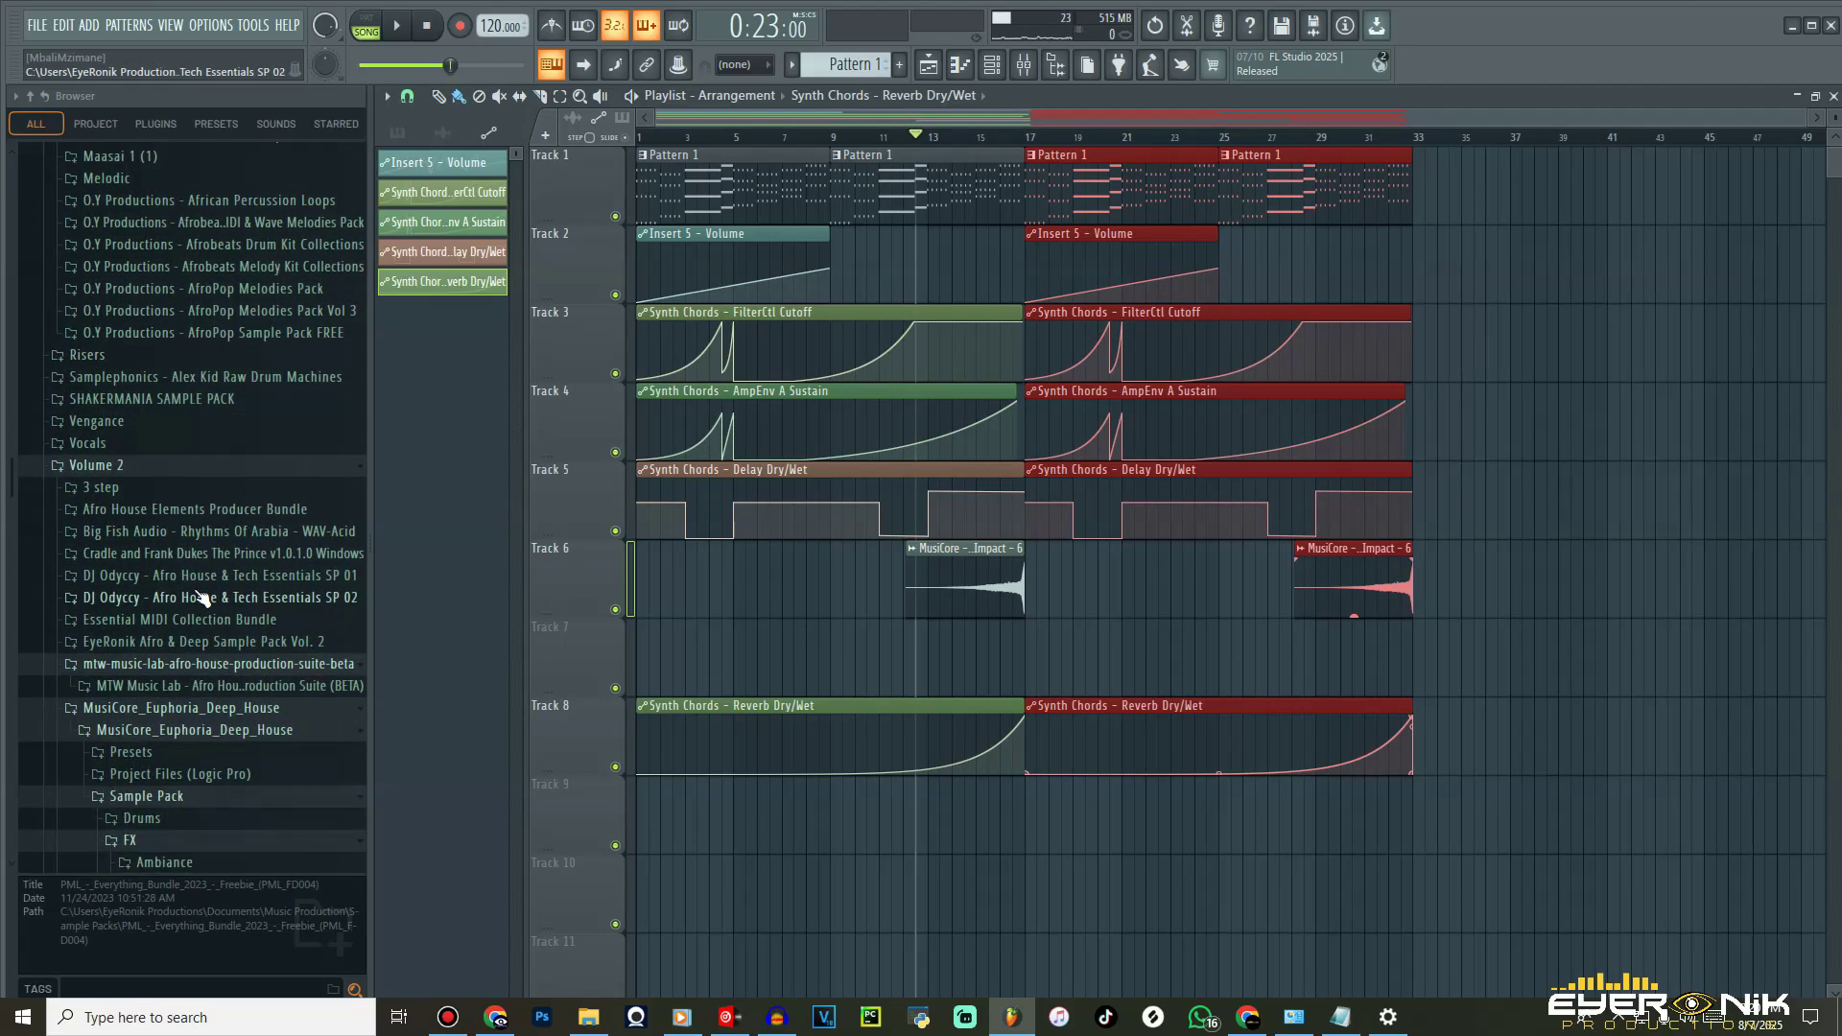
scroll(203, 597, "down", 1)
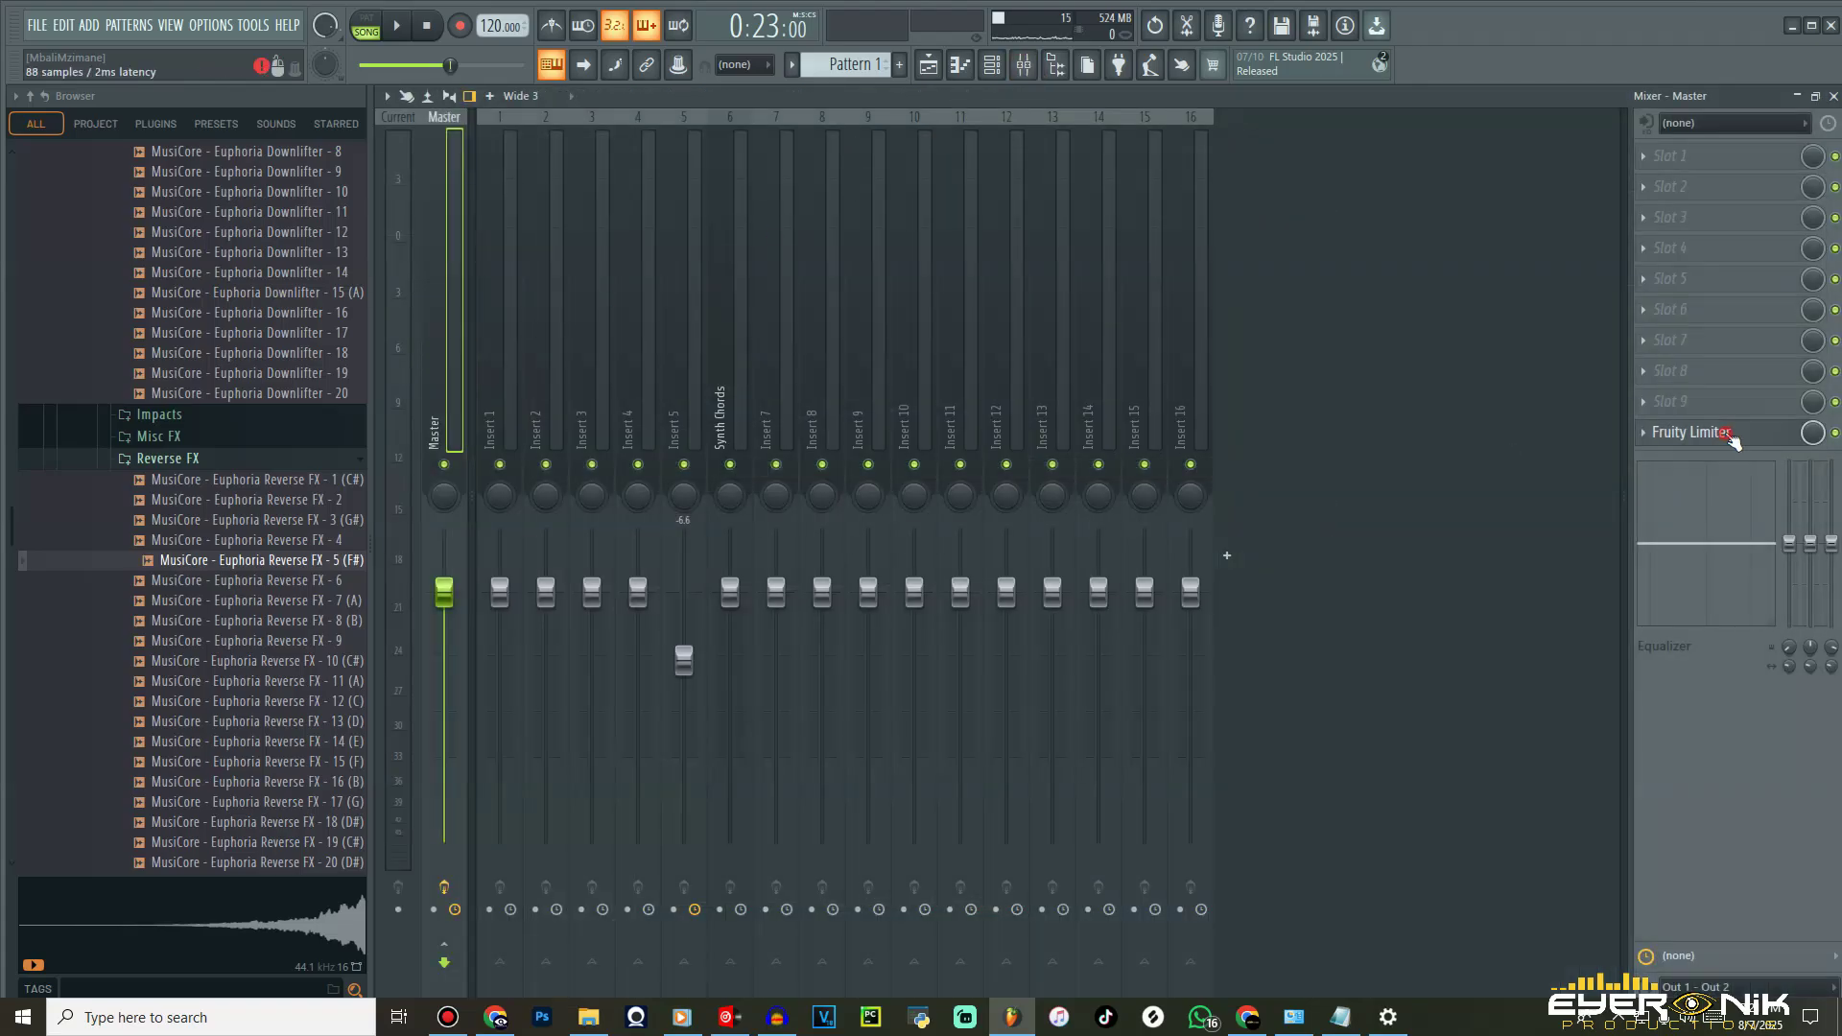
- Load Fruity Parametric EQ 2 into the Master track's first effect slot, ahead of Fruity Limiter
left_click(1733, 434)
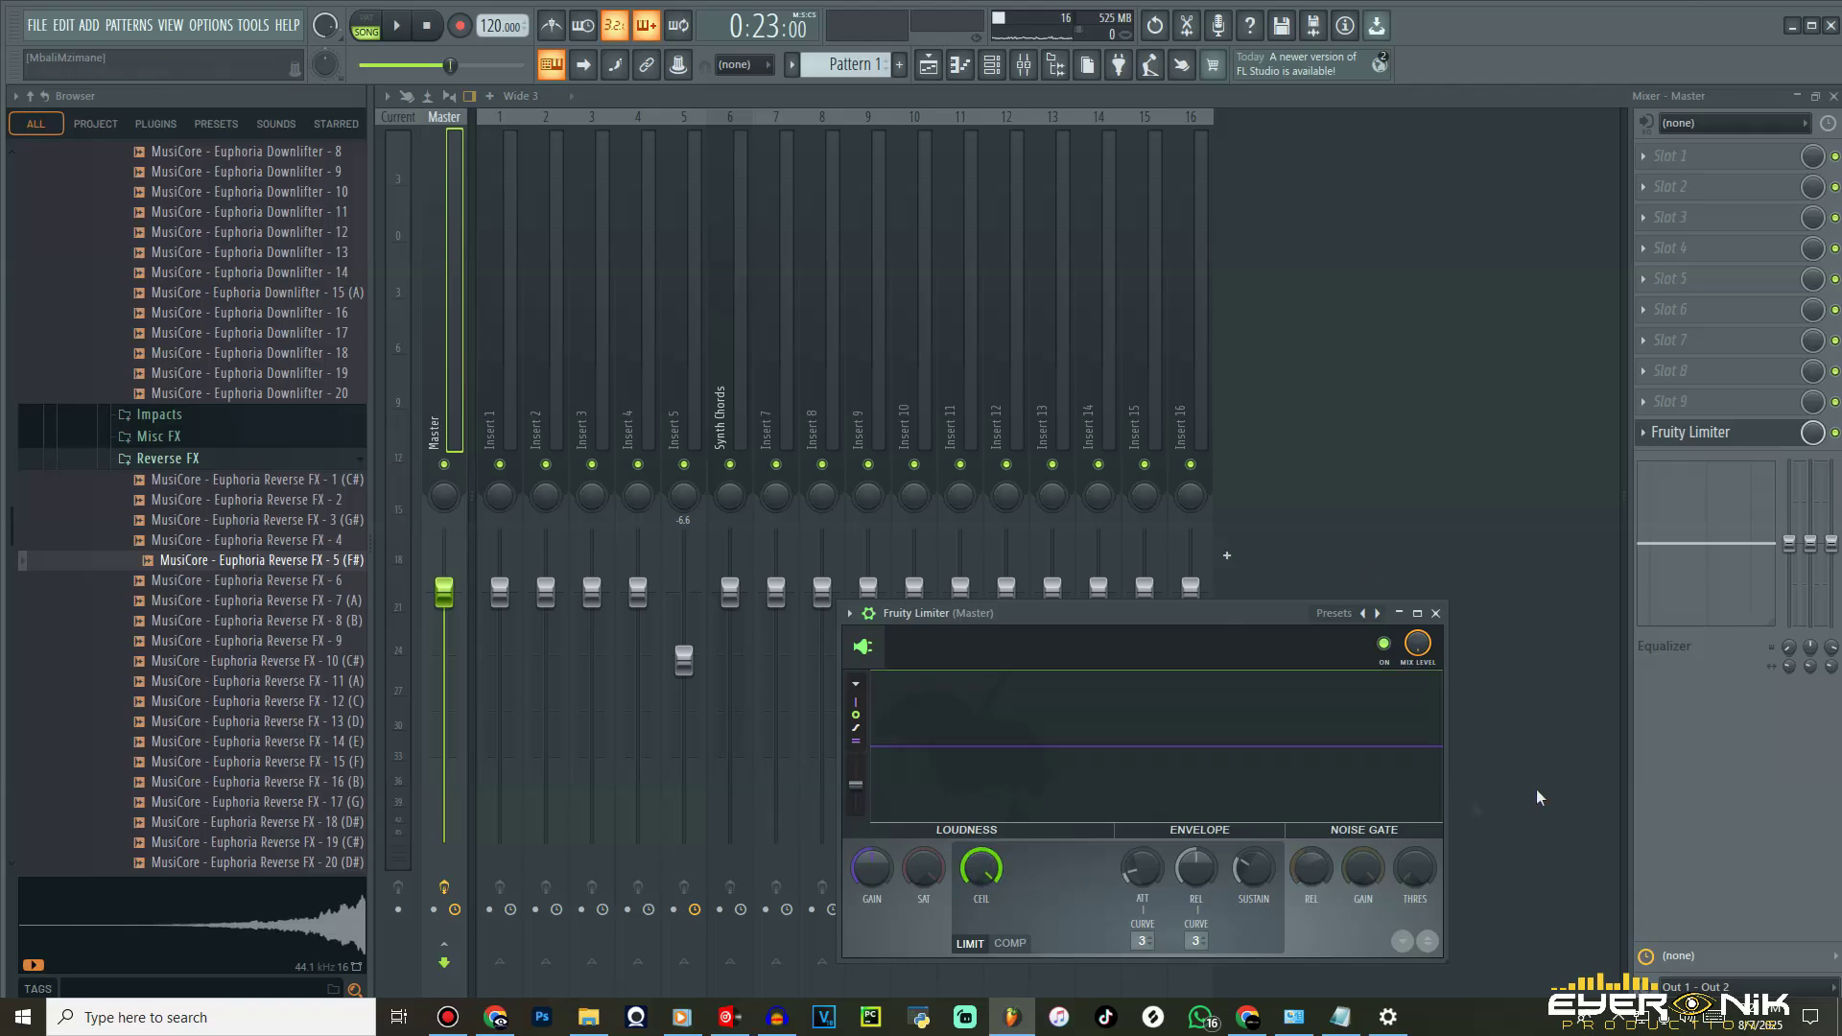
left_click(1690, 165)
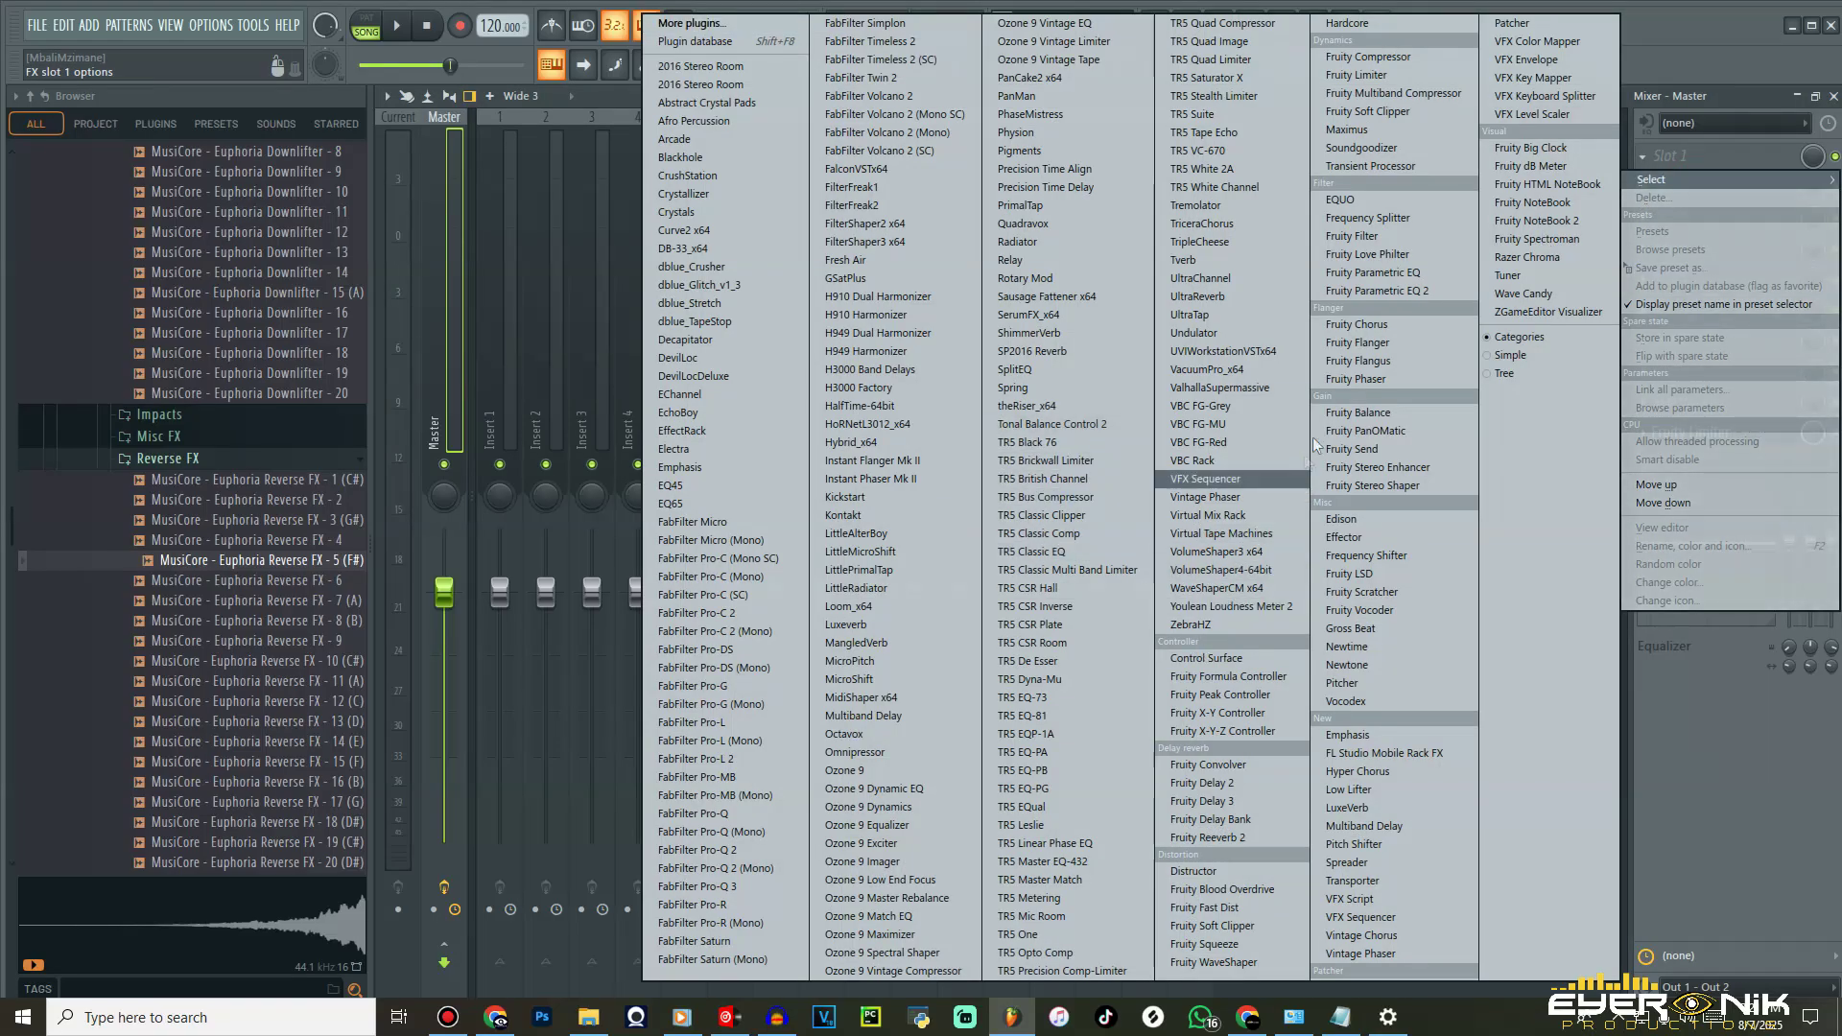
left_click(1390, 290)
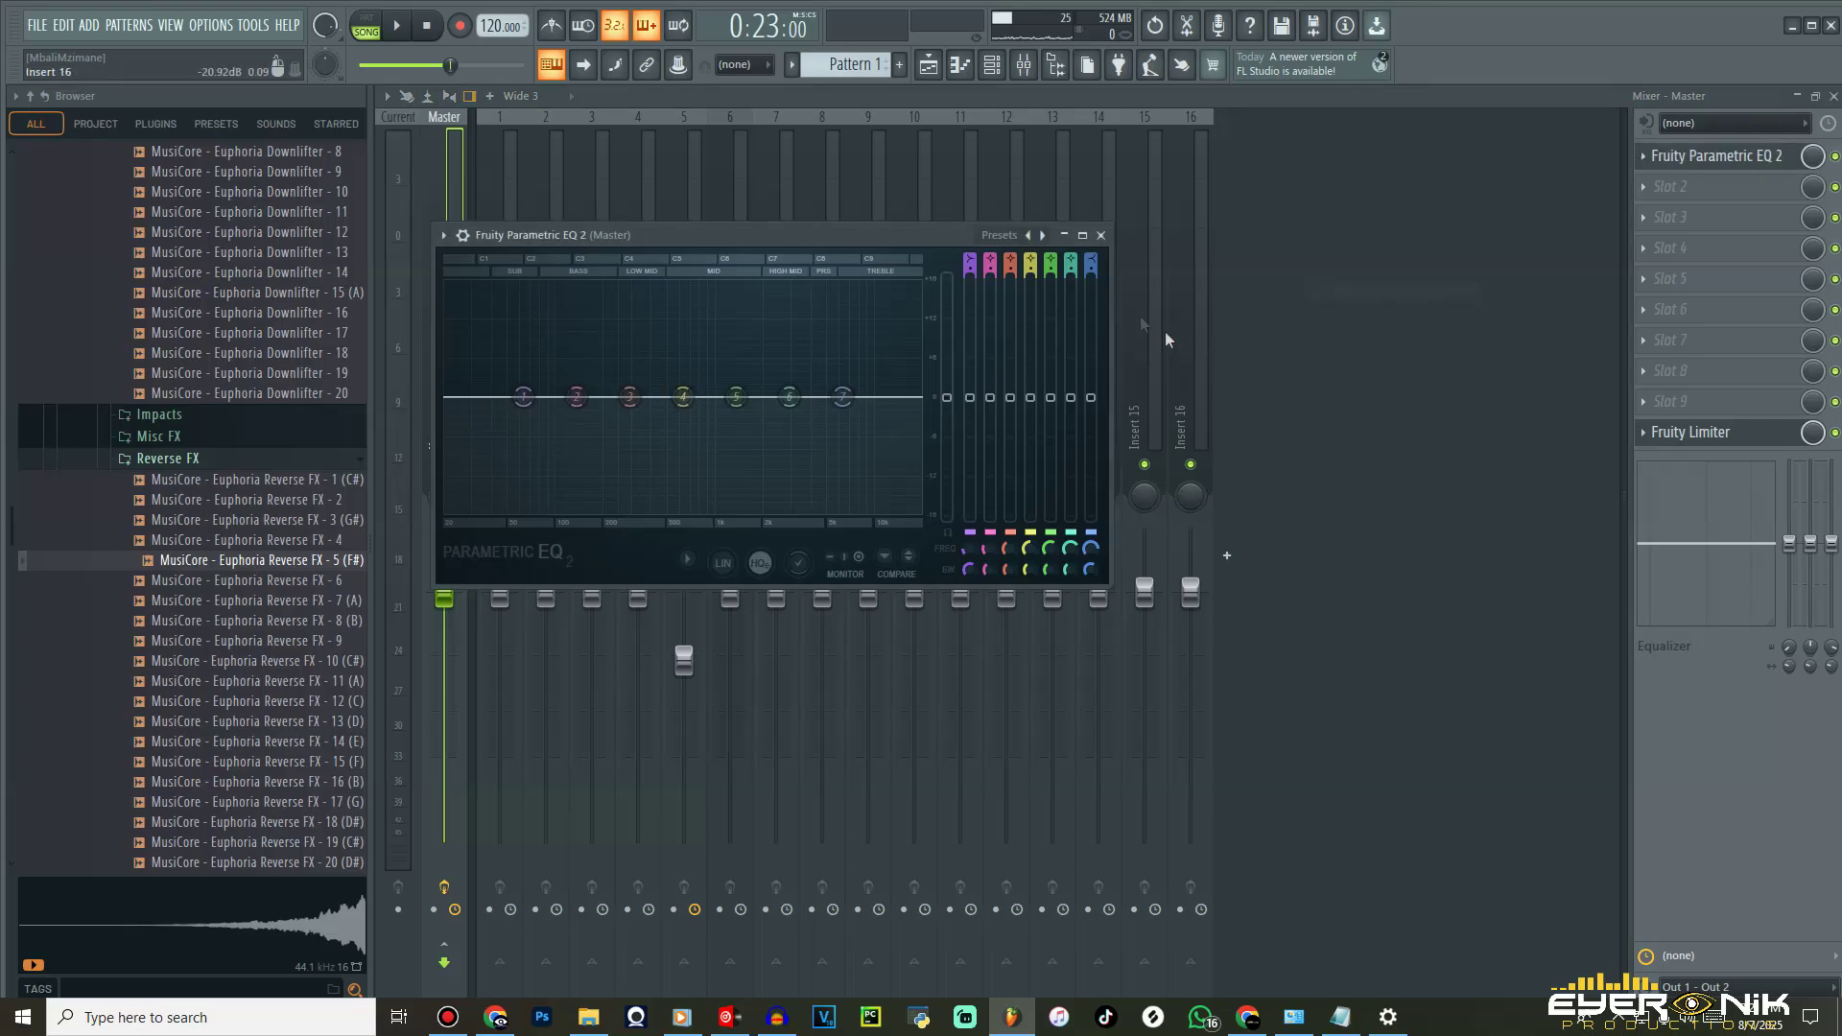
- Make band 1 of the Master EQ a steeper high pass filter and lower its frequency to the minimum
mouse_move(541, 451)
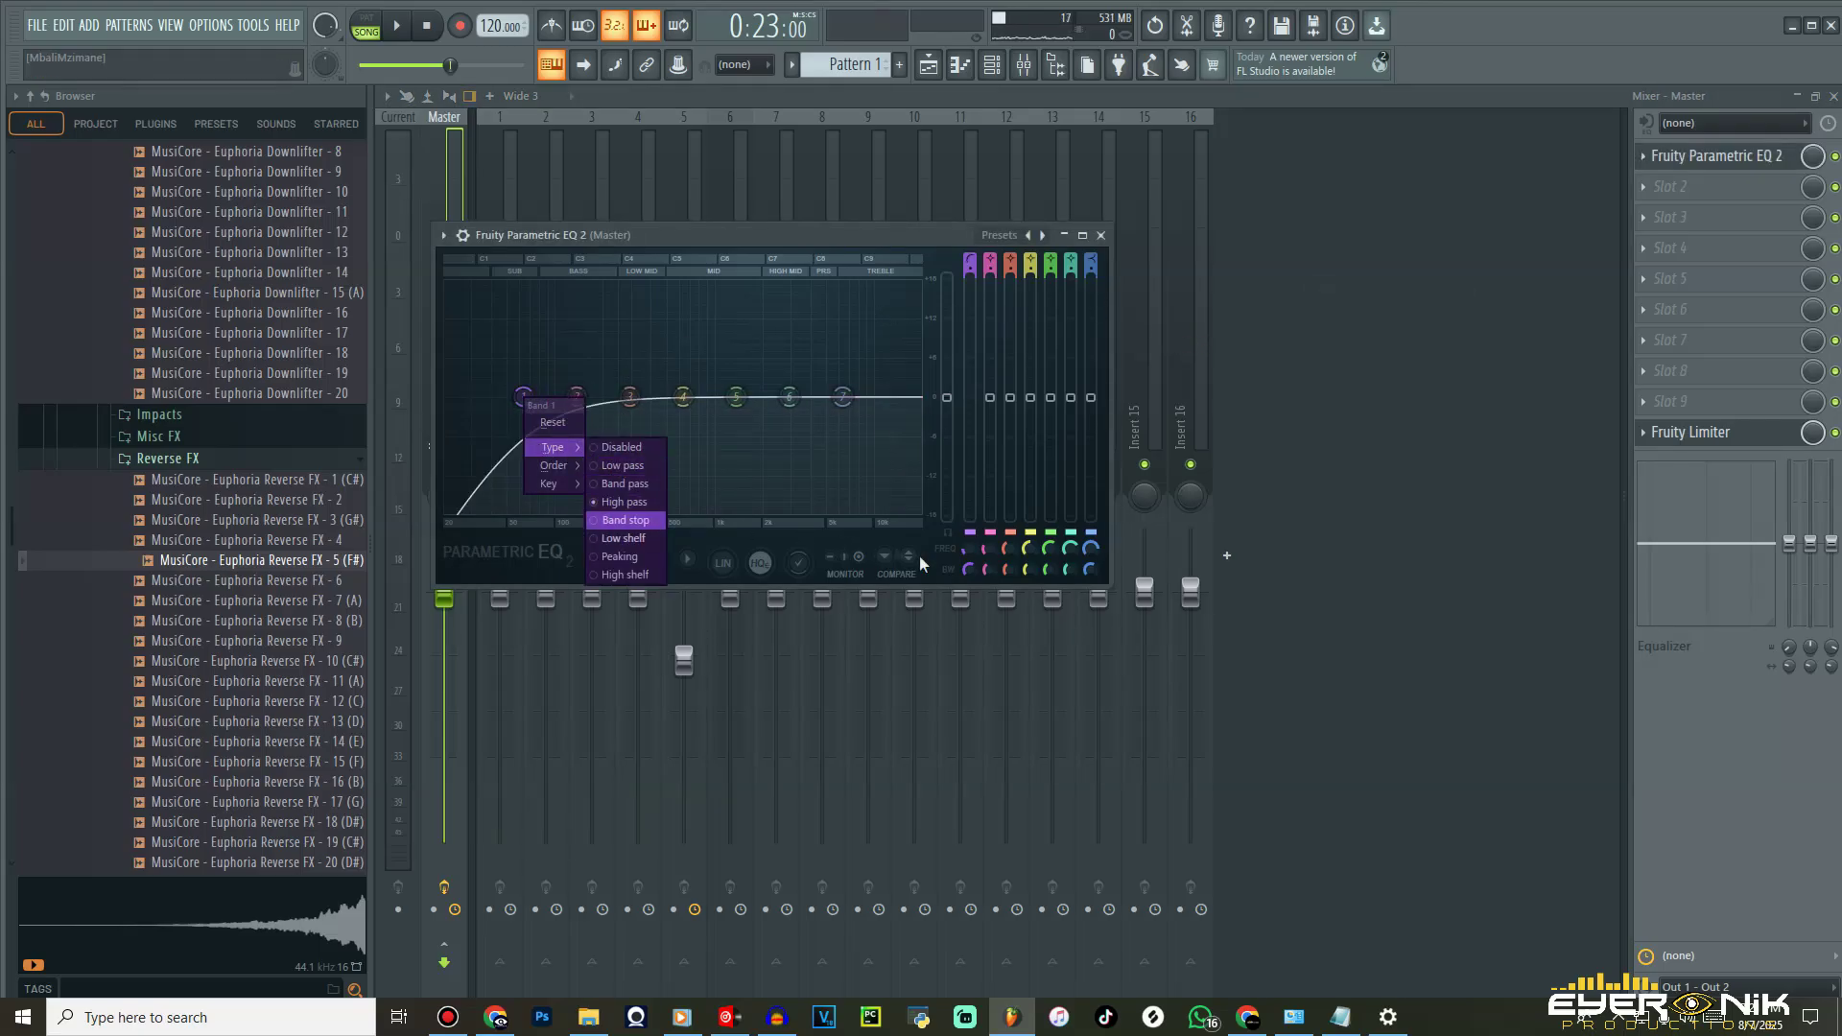
right_click(972, 573)
left_click(980, 582)
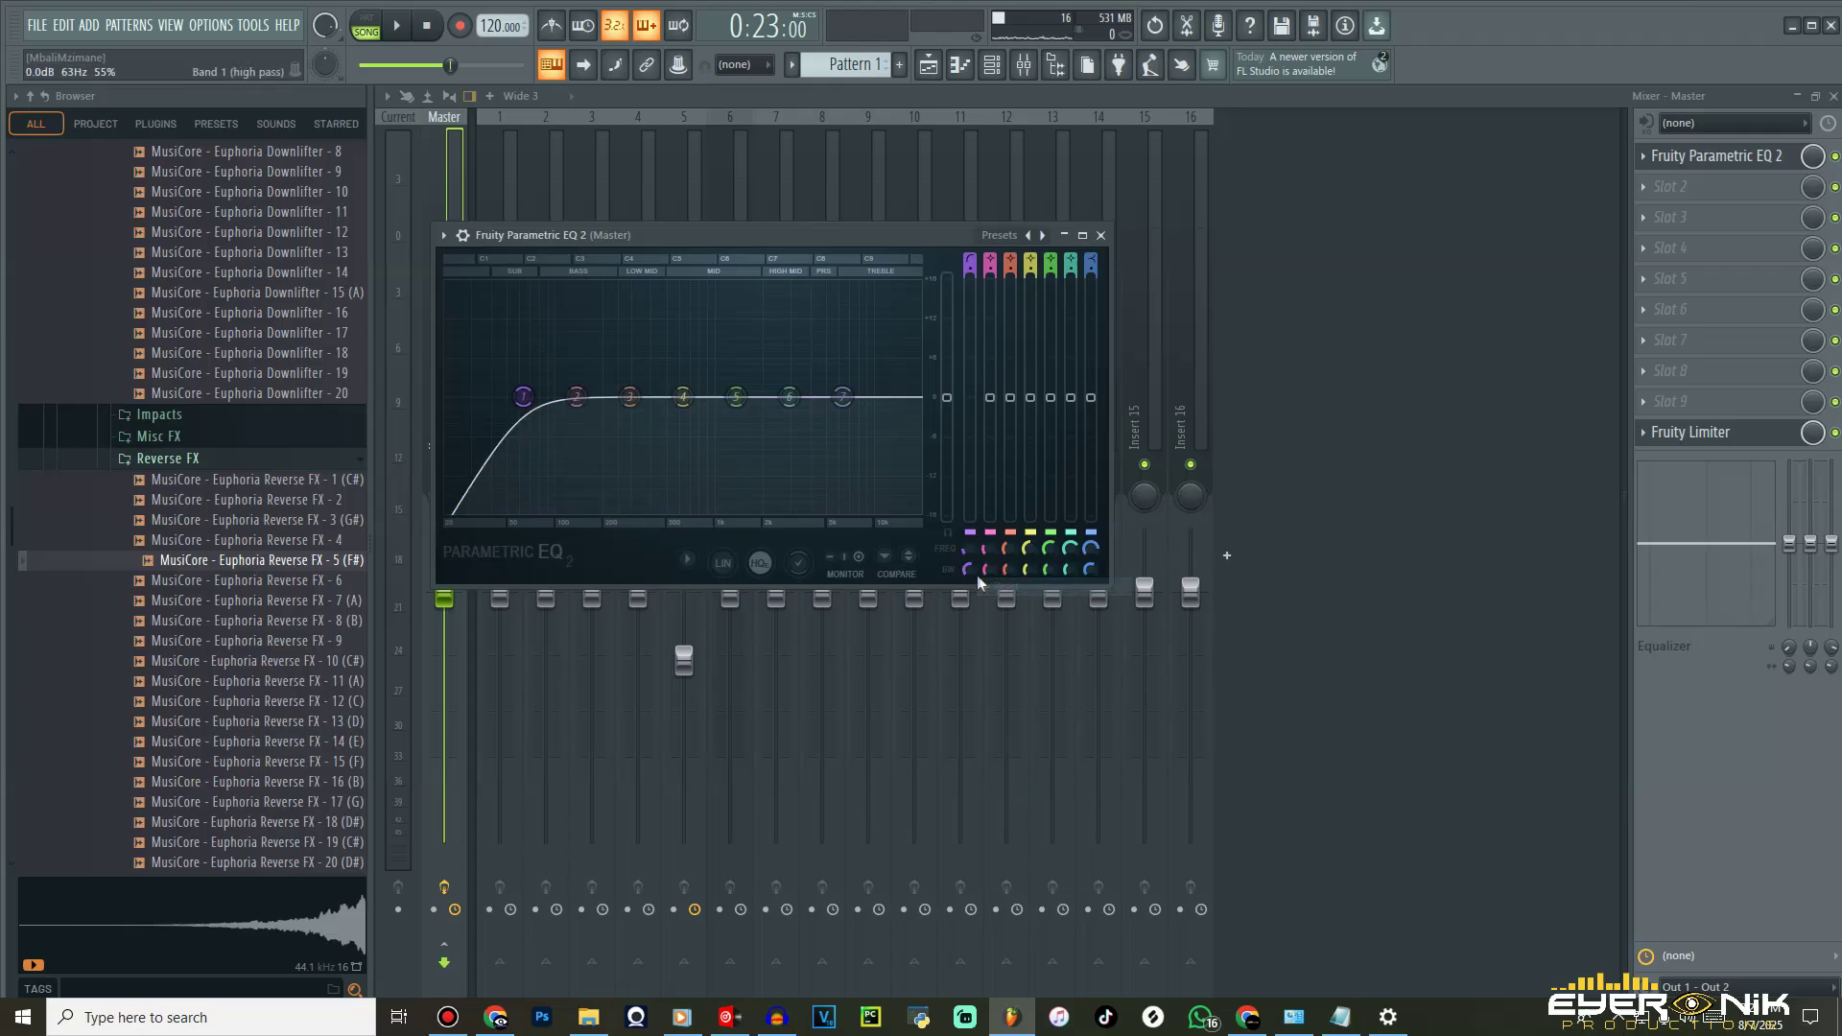
left_click_drag(971, 566, 970, 576)
right_click(970, 575)
left_click(982, 581)
mouse_move(970, 548)
left_mouse_down()
mouse_move(970, 503)
mouse_move(970, 581)
left_mouse_up()
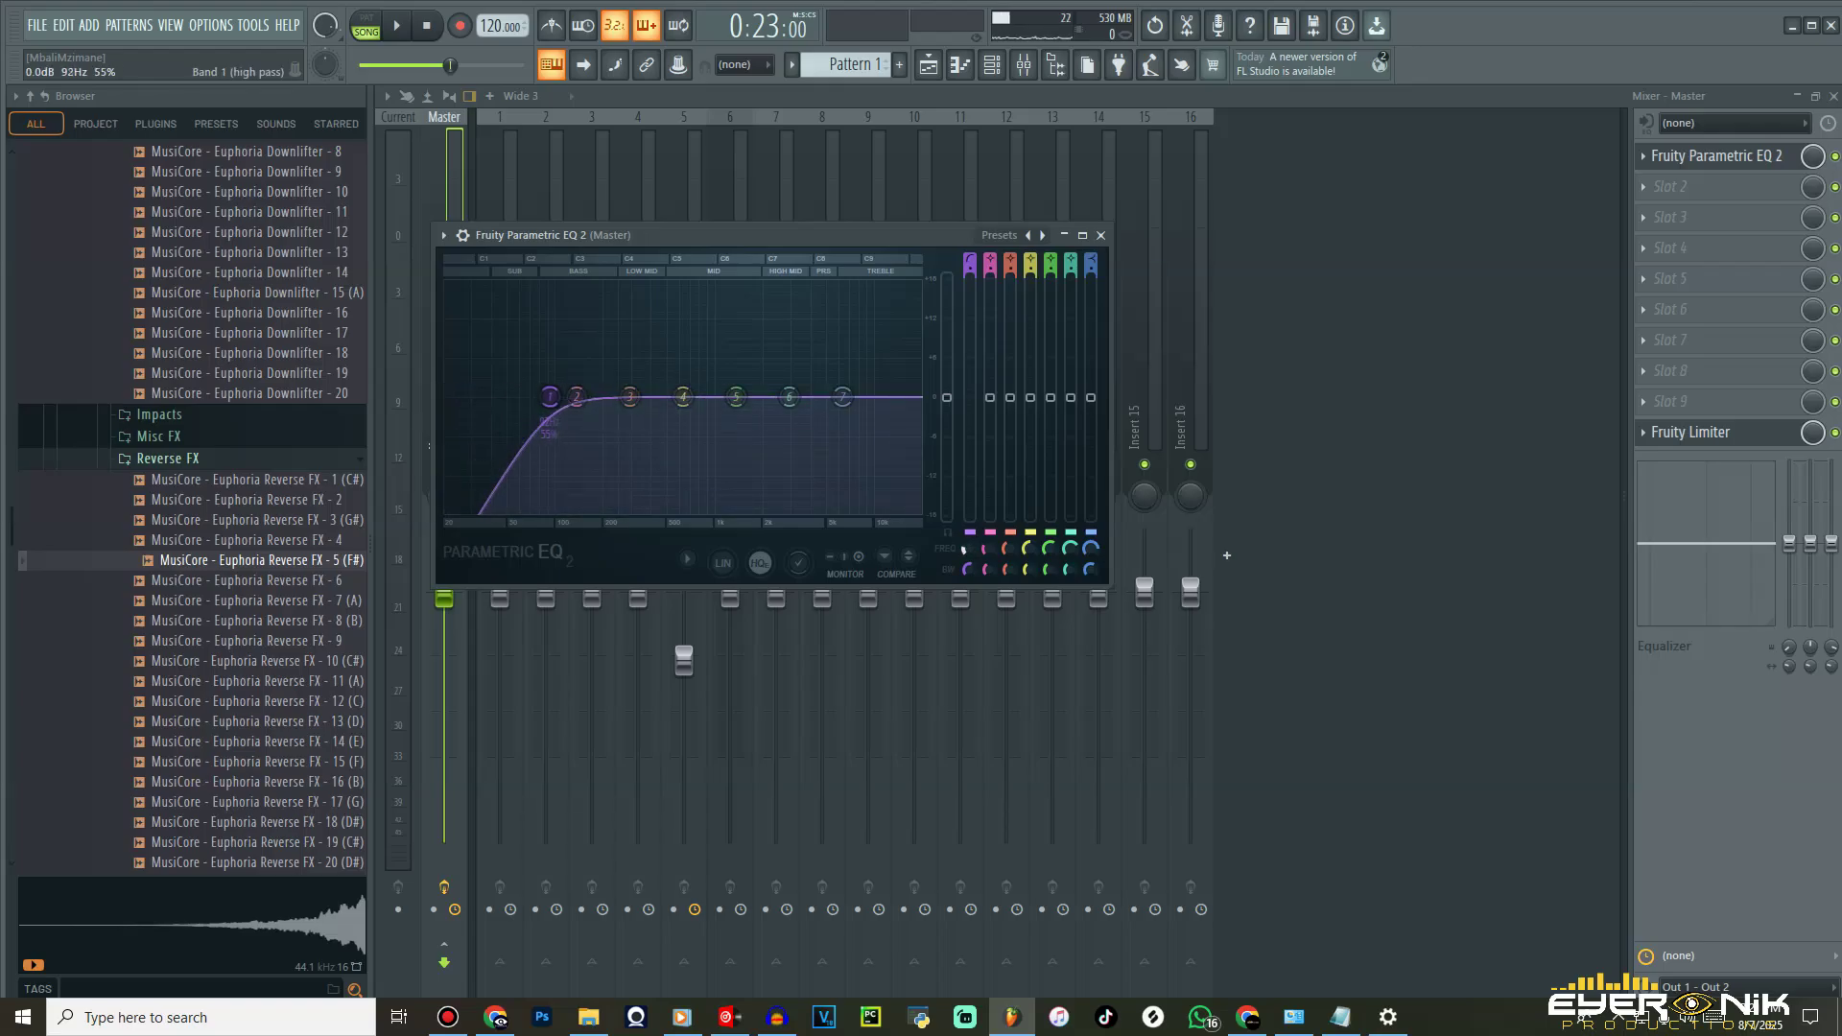
left_click_drag(590, 396, 445, 396)
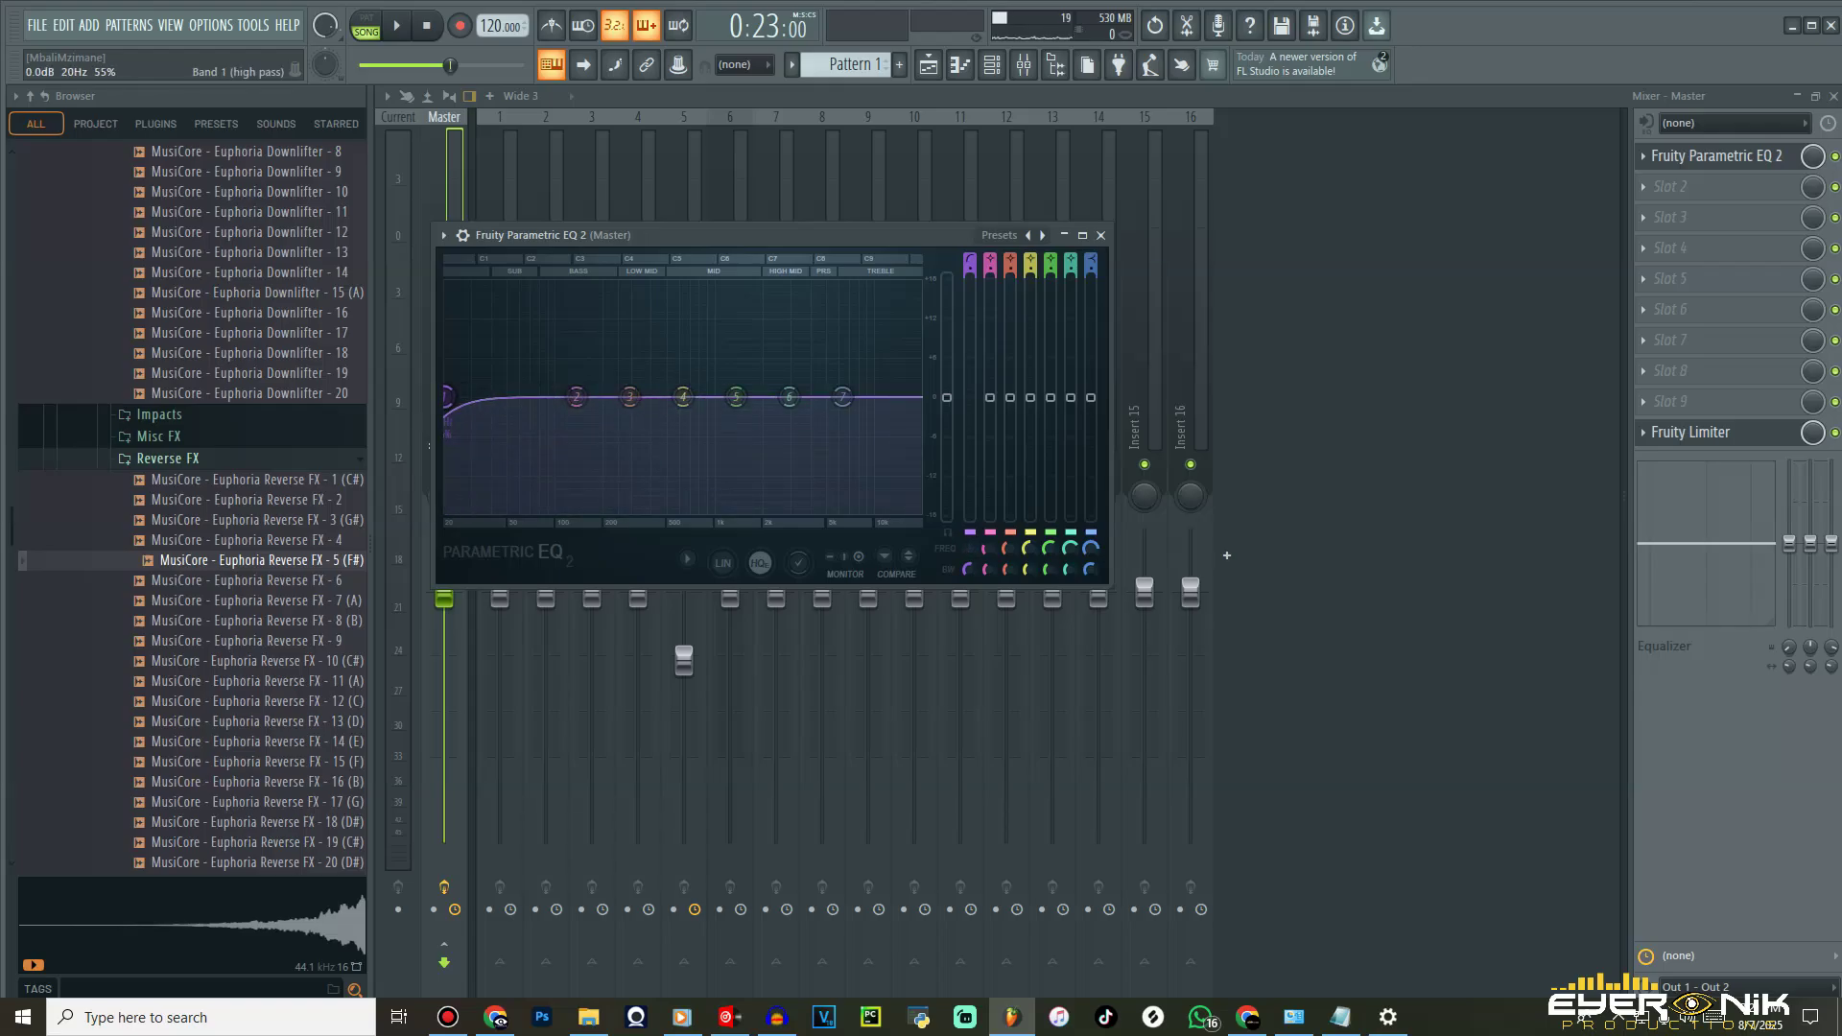
- Create an automation clip for the EQ's Band 1 freq, end it at bar 17 and make it curve up late
right_click(970, 549)
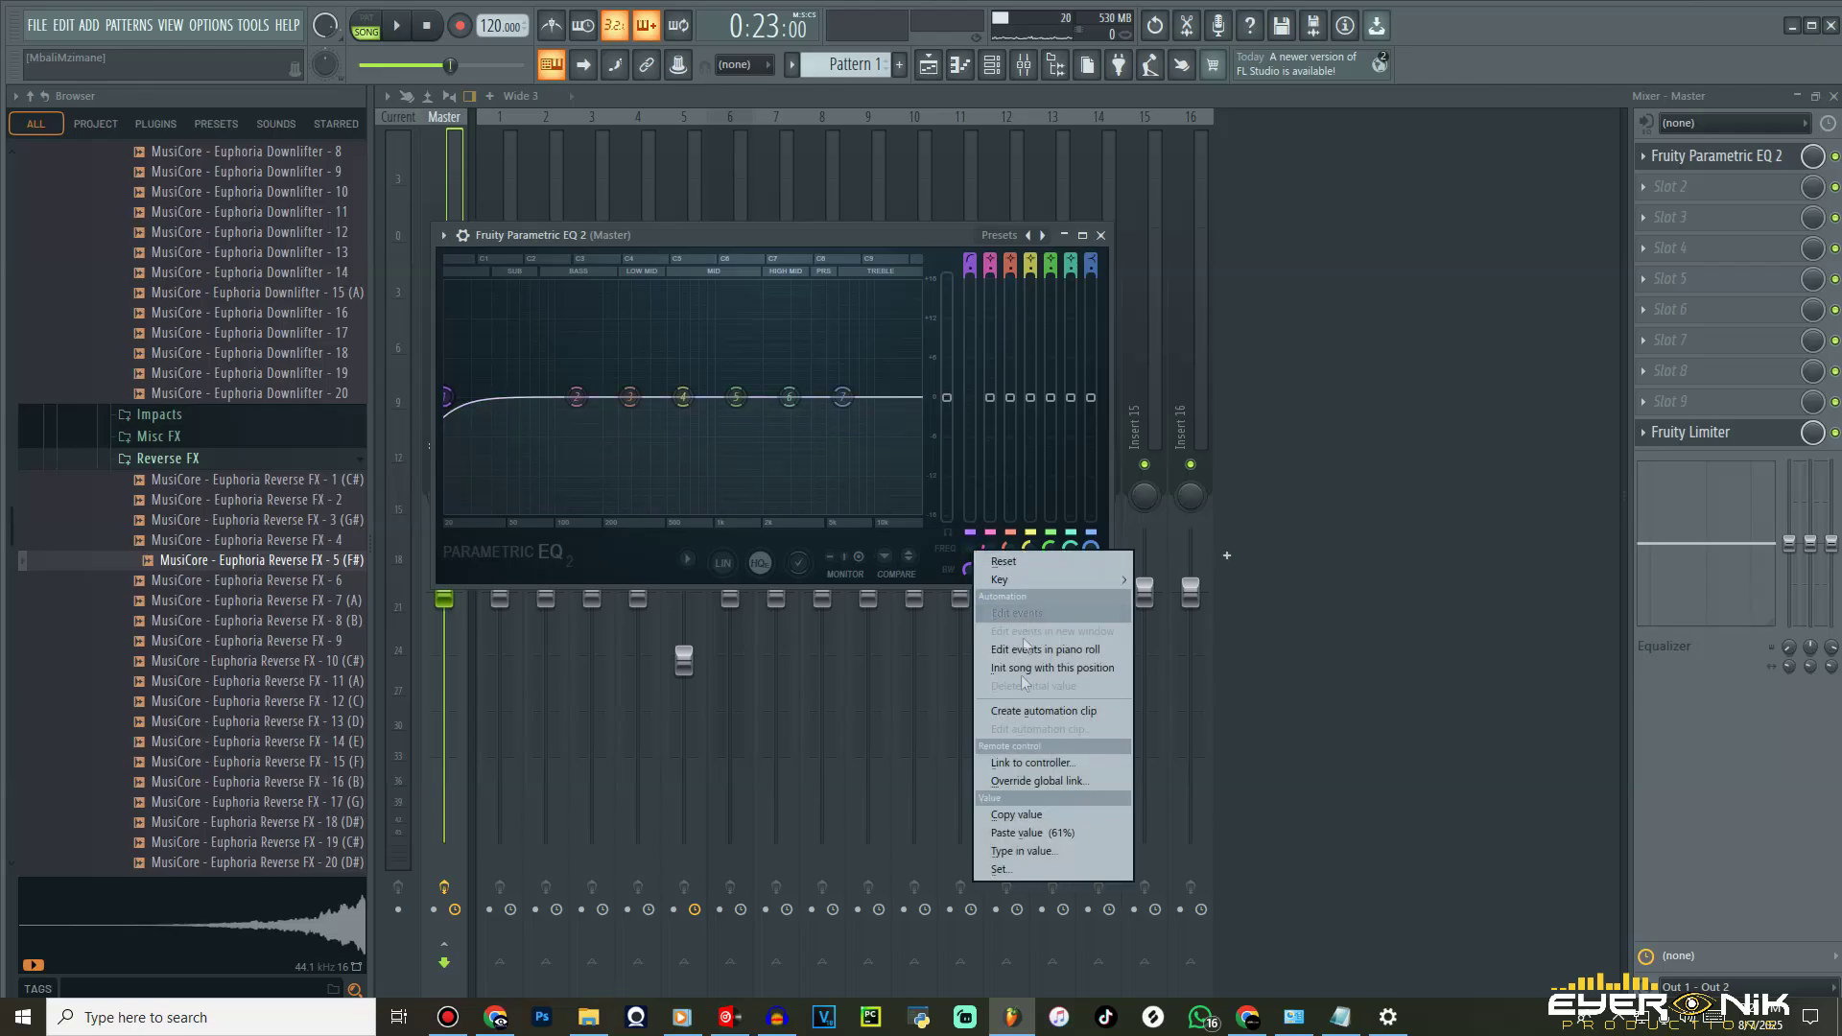
left_click(1033, 713)
left_click(931, 67)
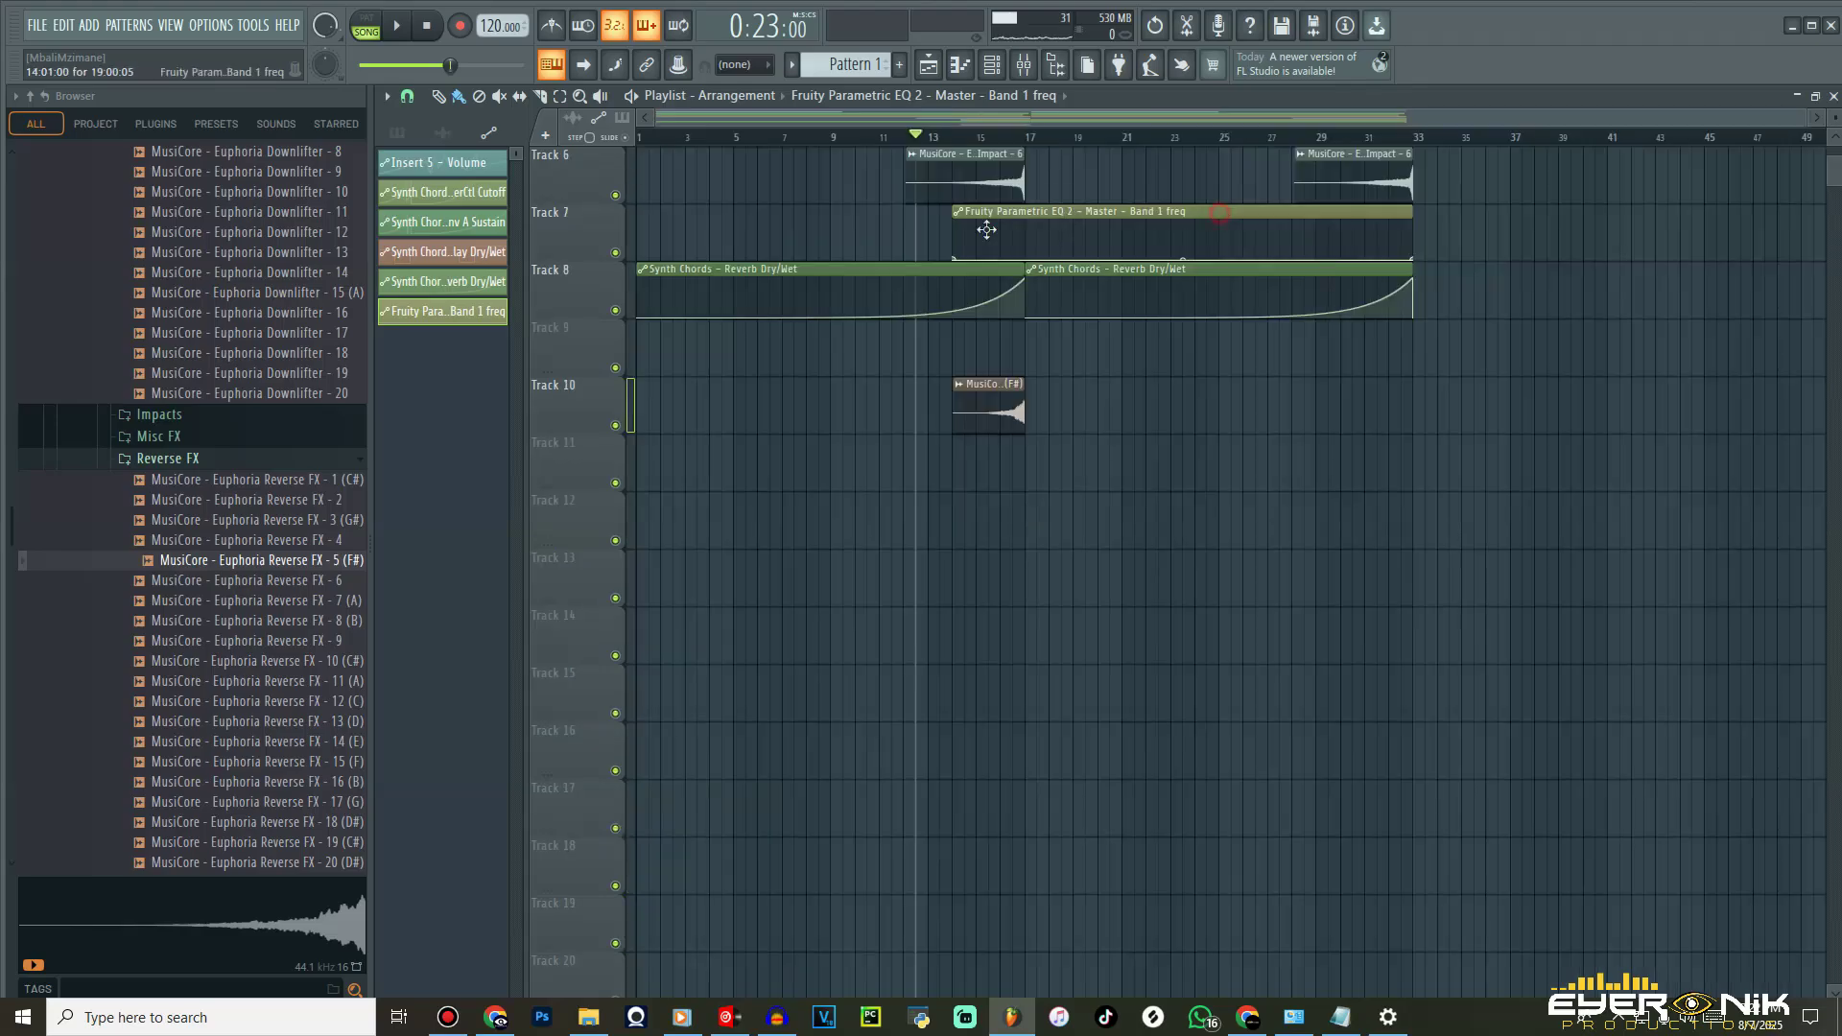
left_click_drag(987, 230, 806, 244)
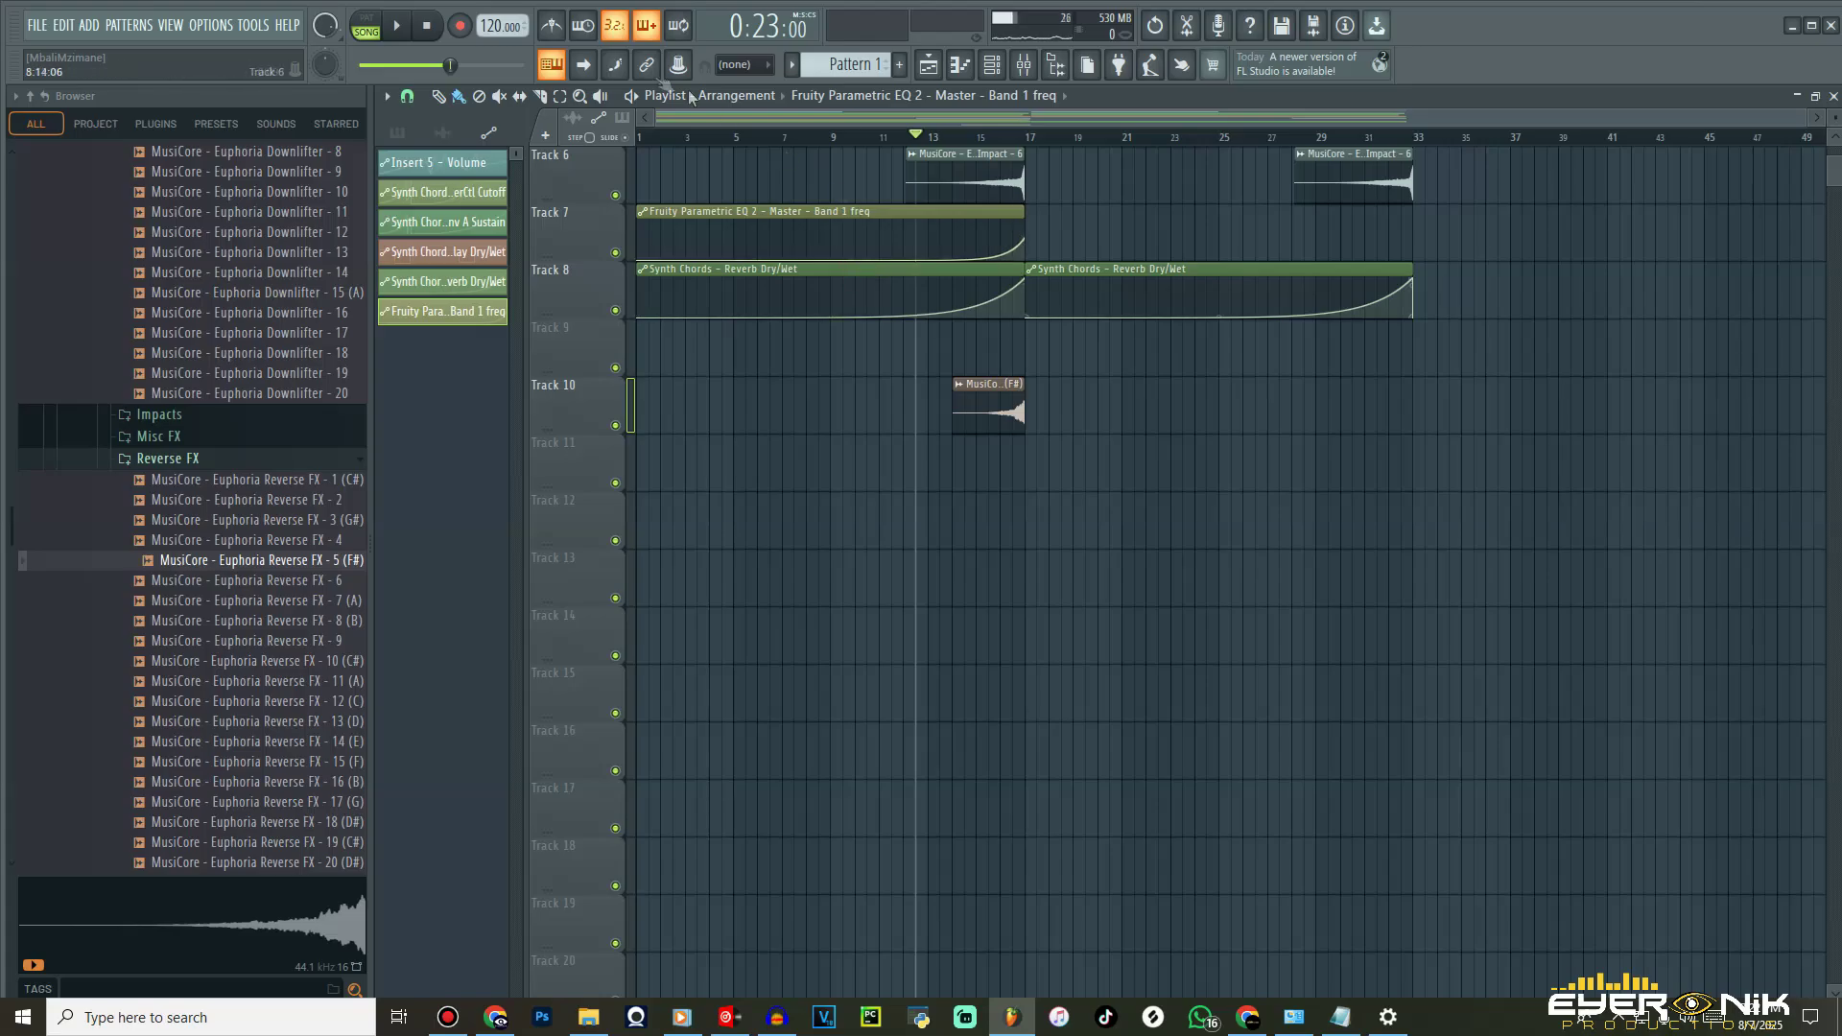
- Play the song towards bar 17 while watching the Master EQ's band 1 sweep
left_click(398, 26)
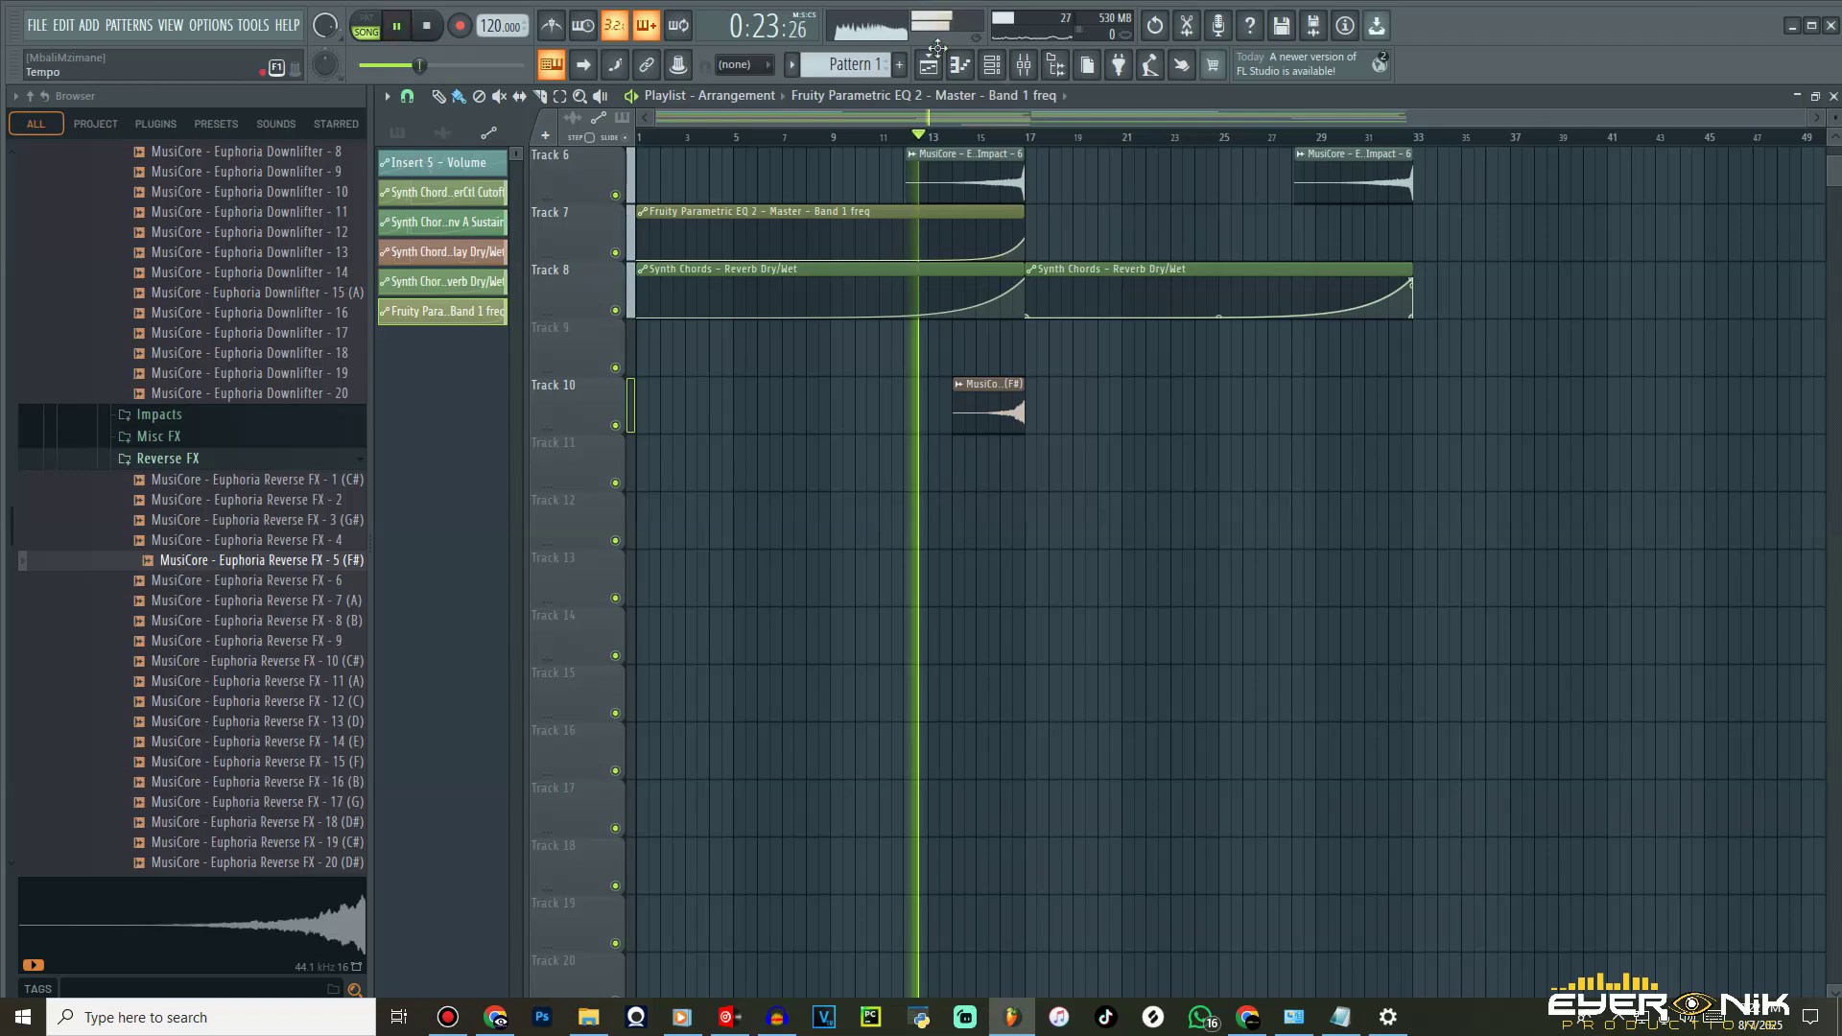
left_click(1023, 64)
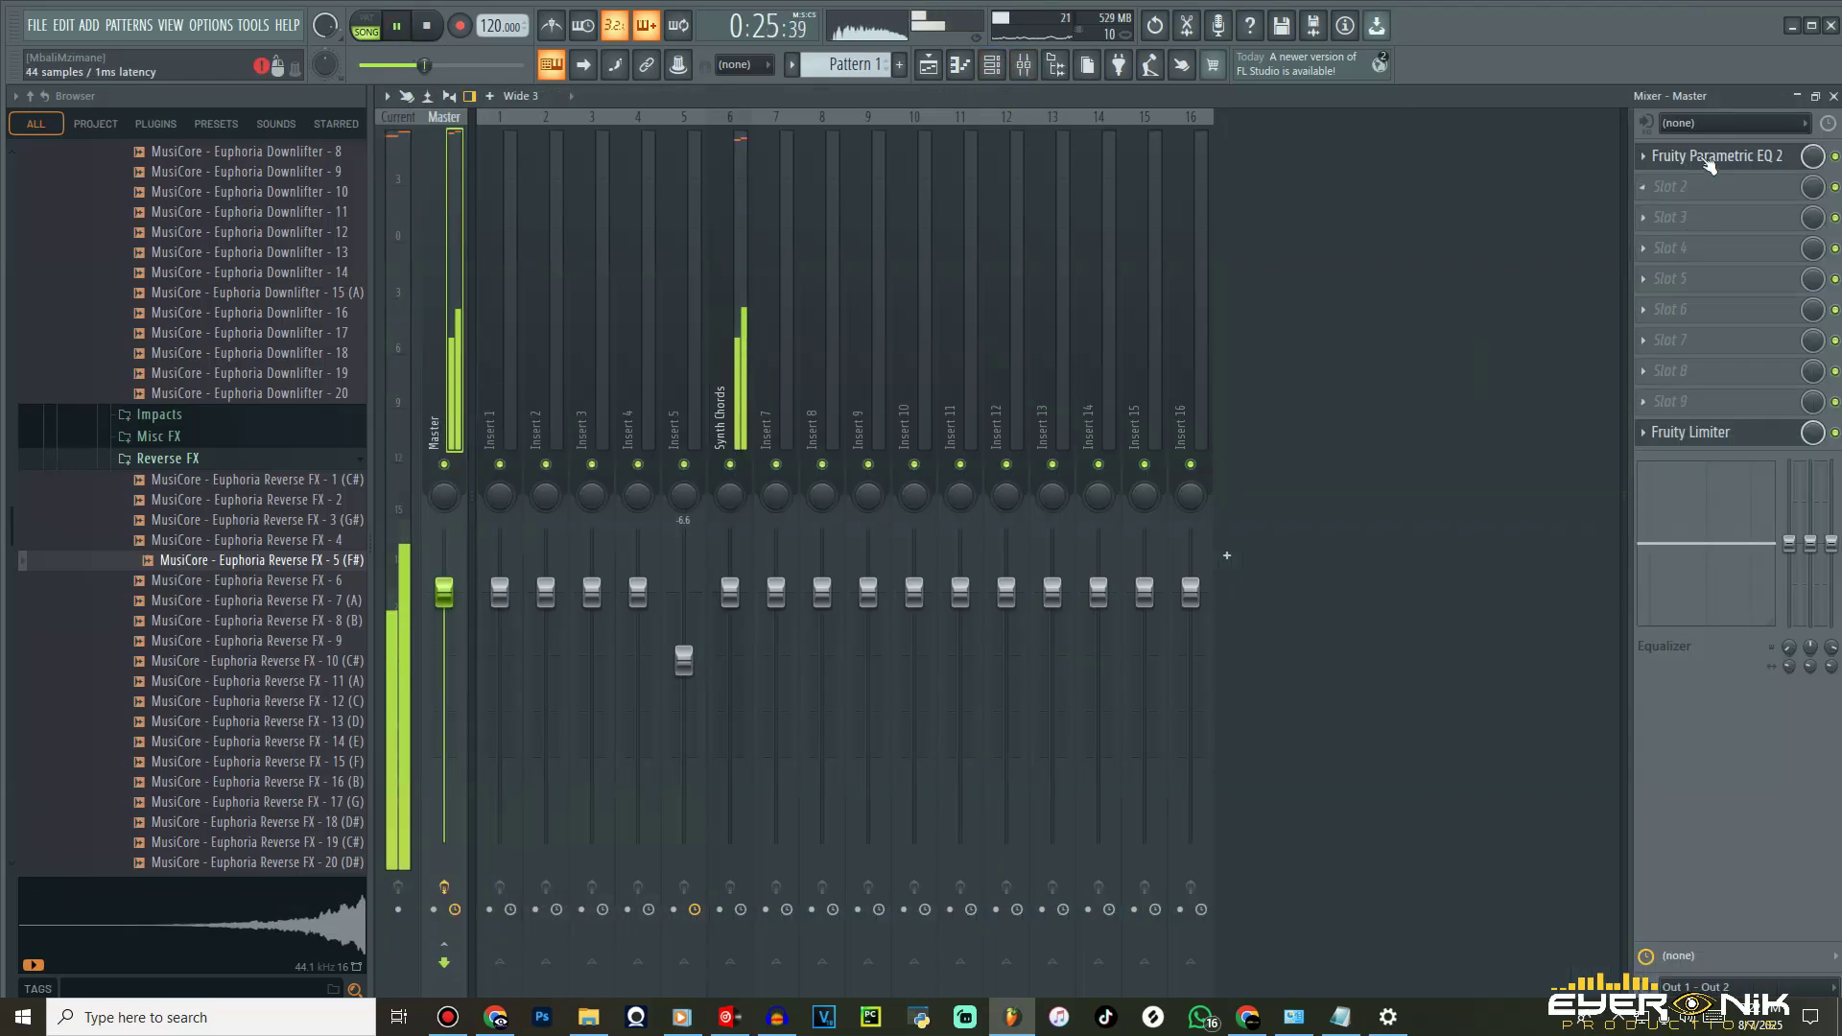
left_click(1674, 157)
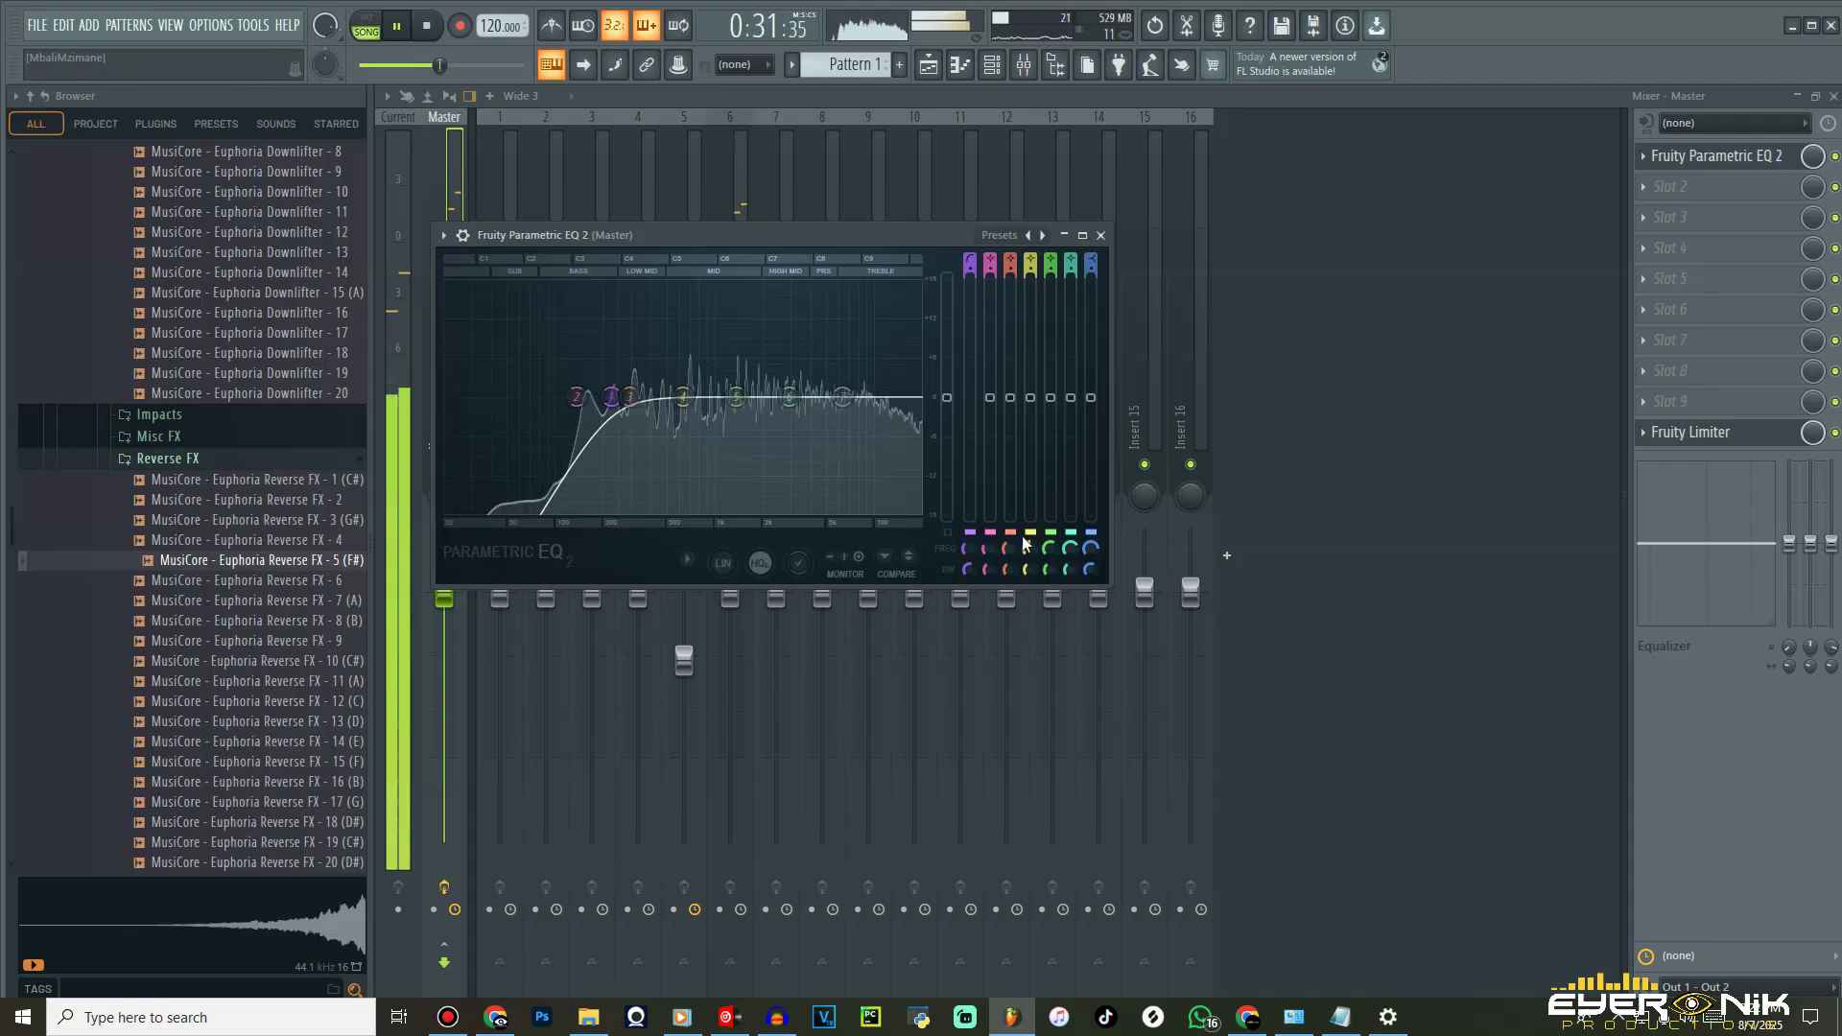
key("space")
- Extend the Band 1 freq automation clip on Track 7 slightly past bar 17 and play the song from the start
key("F5")
scroll(1194, 422, "up", 2)
scroll(1195, 422, "up", 2)
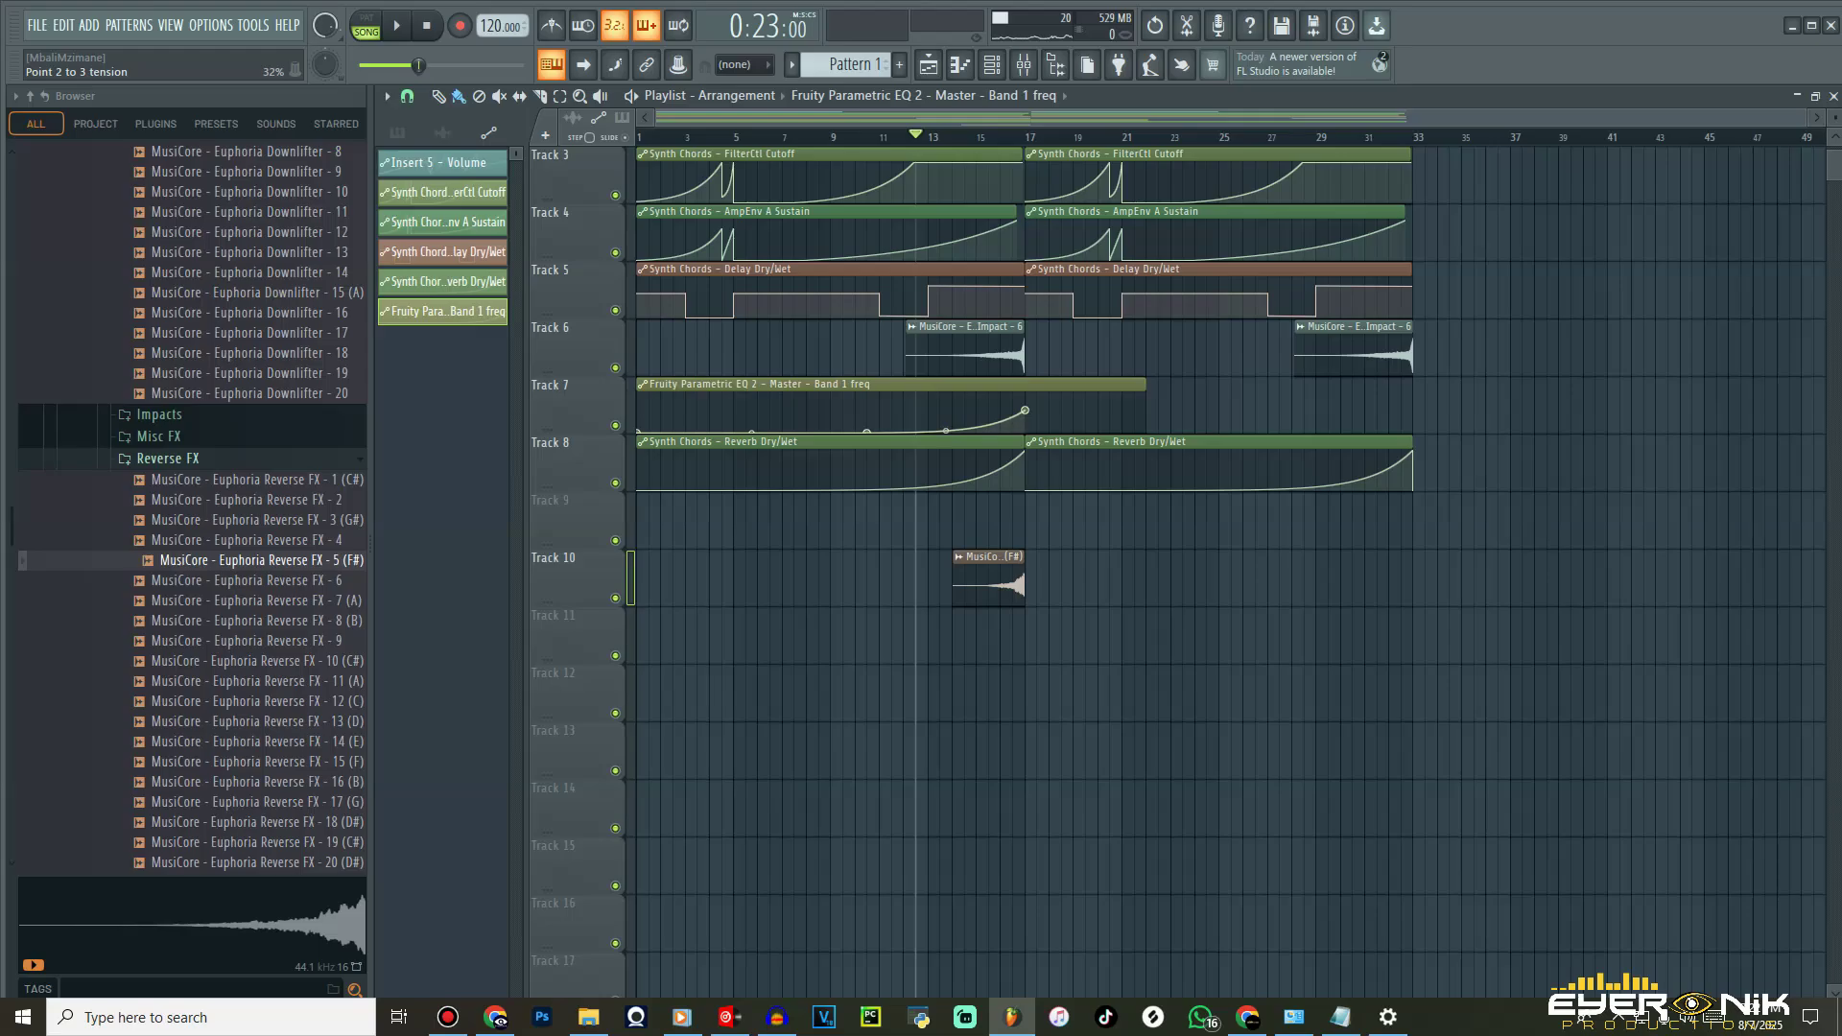
scroll(1068, 410, "up", 2)
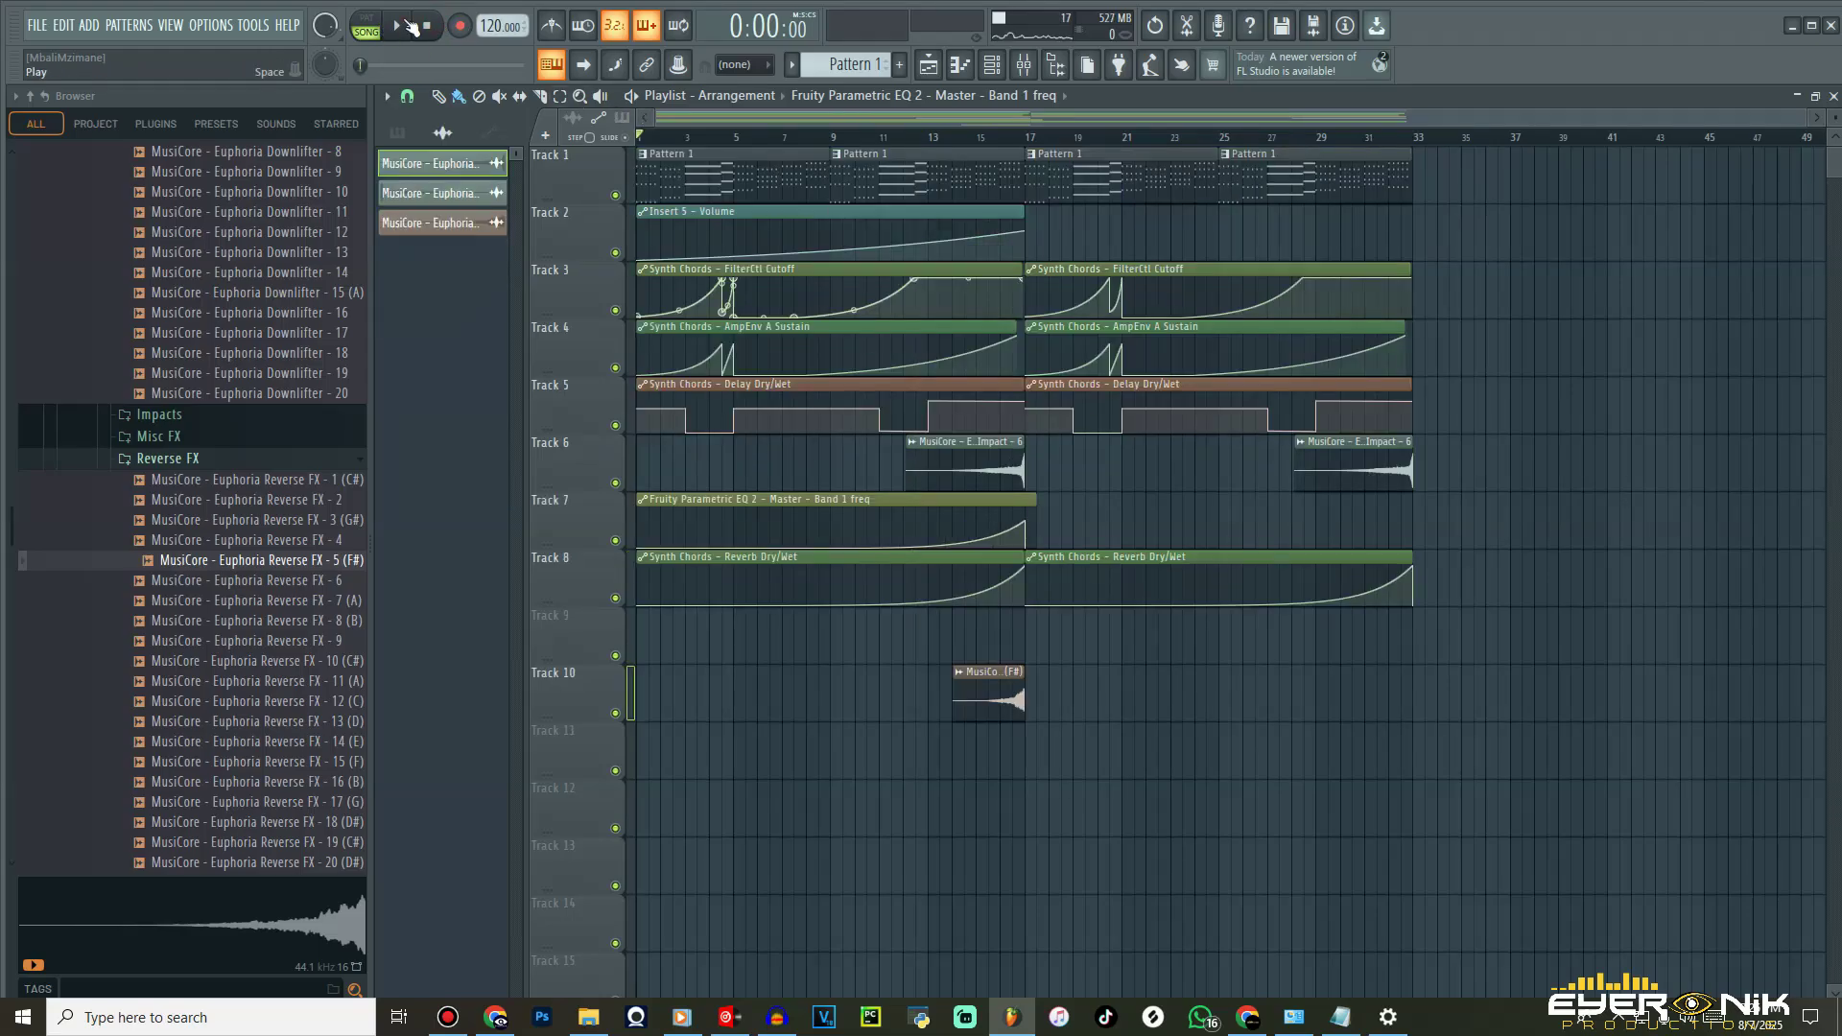
left_click(405, 21)
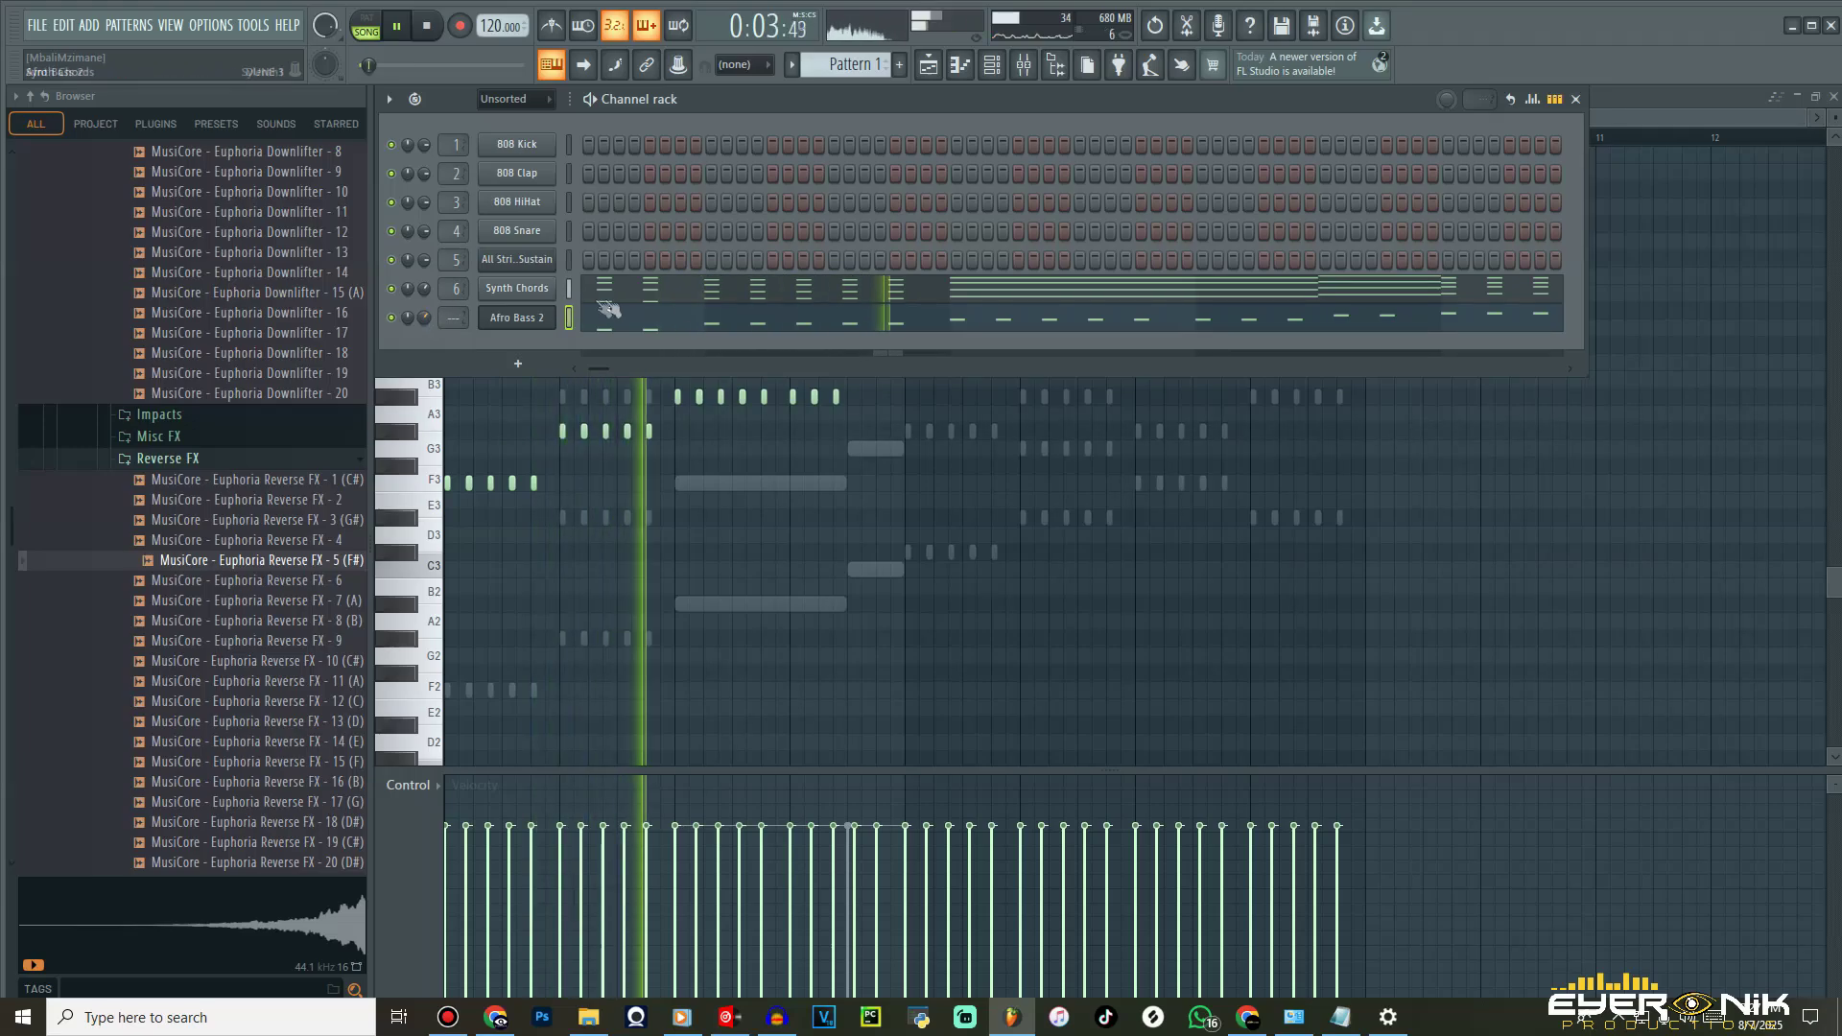
- Open the Afro Bass 2 channel's notes in the piano roll and look over the bass line
left_click(717, 321)
left_click(717, 322)
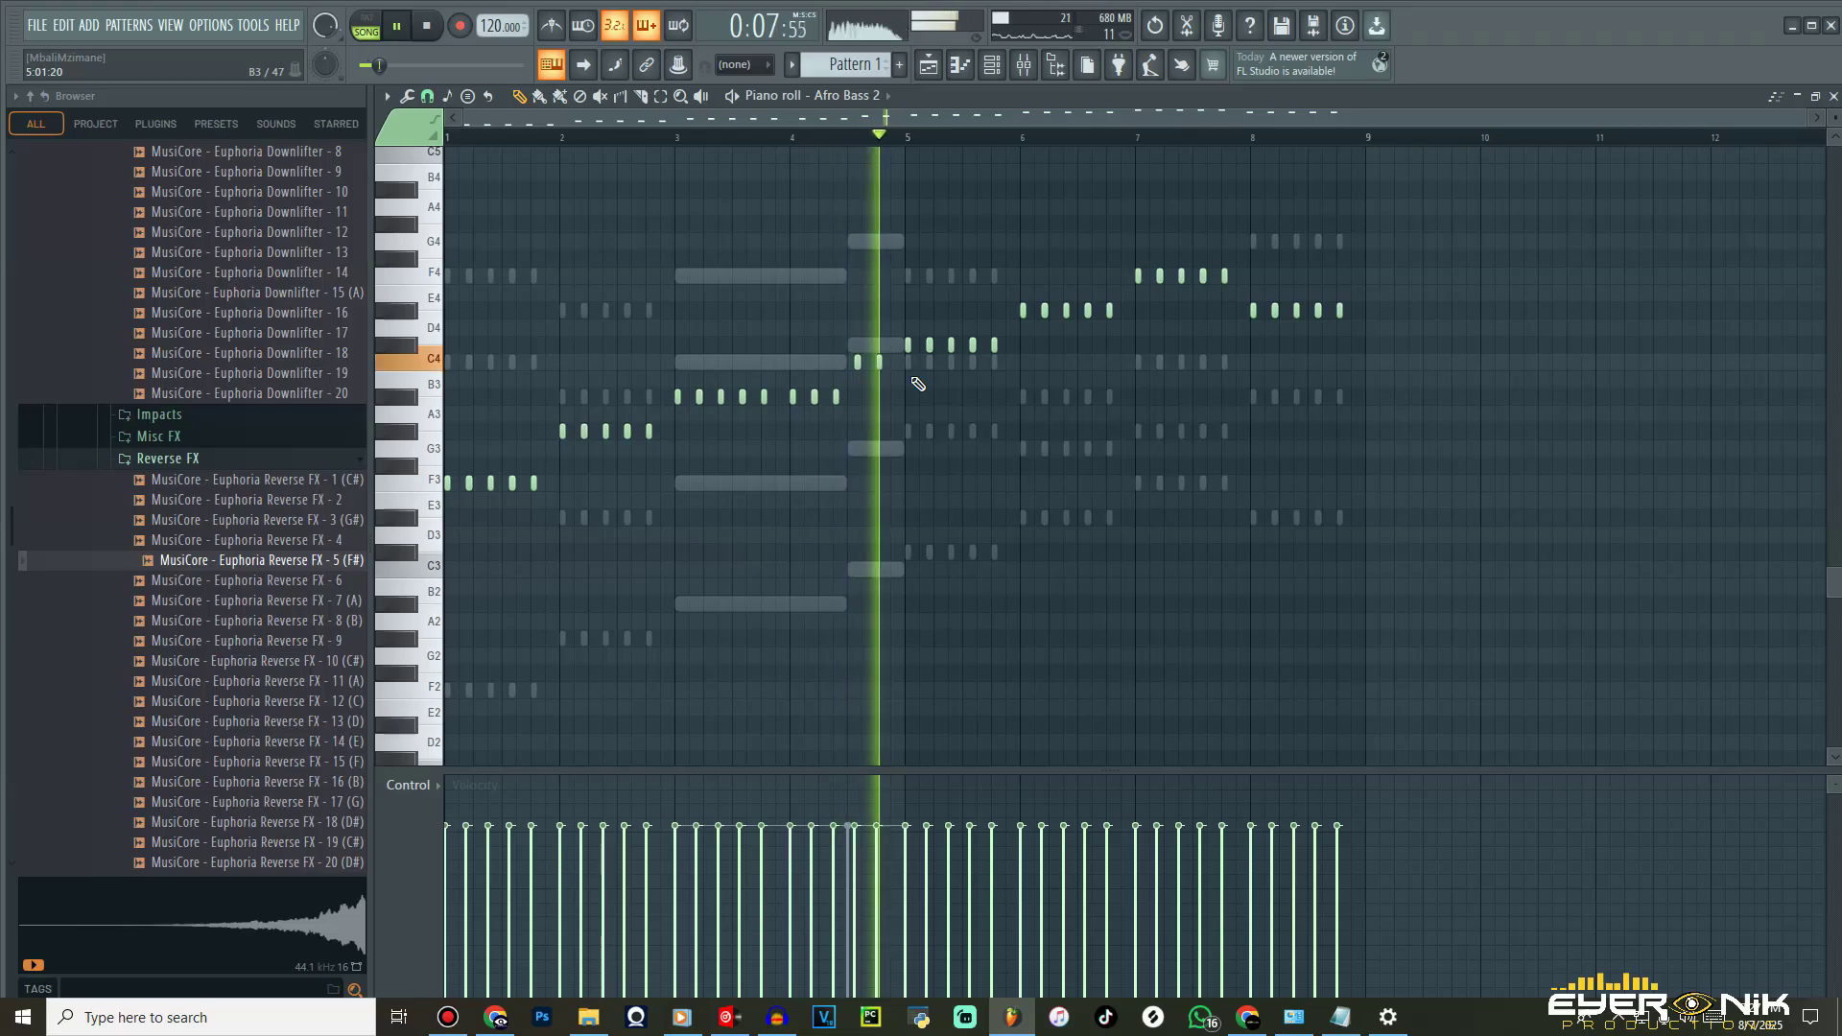
scroll(925, 379, "down", 1)
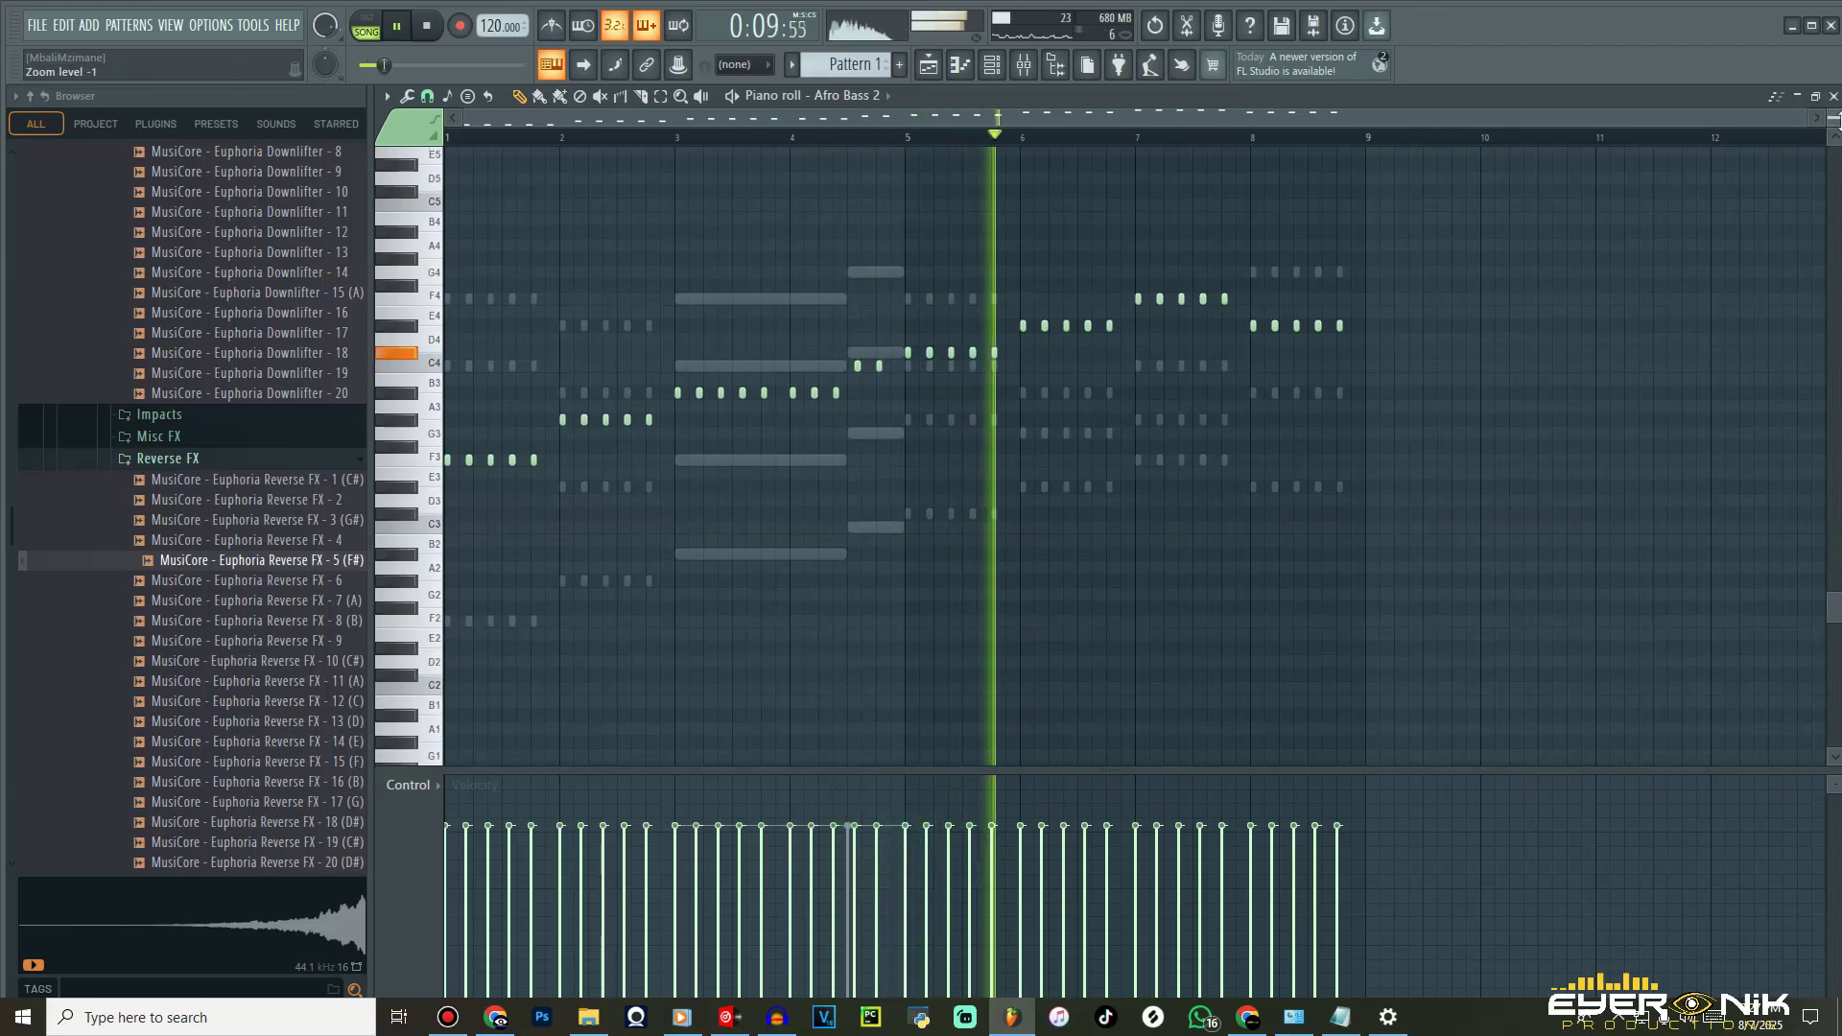
- Copy the Synth Chords channel's notes from the Channel rack
left_click(1024, 72)
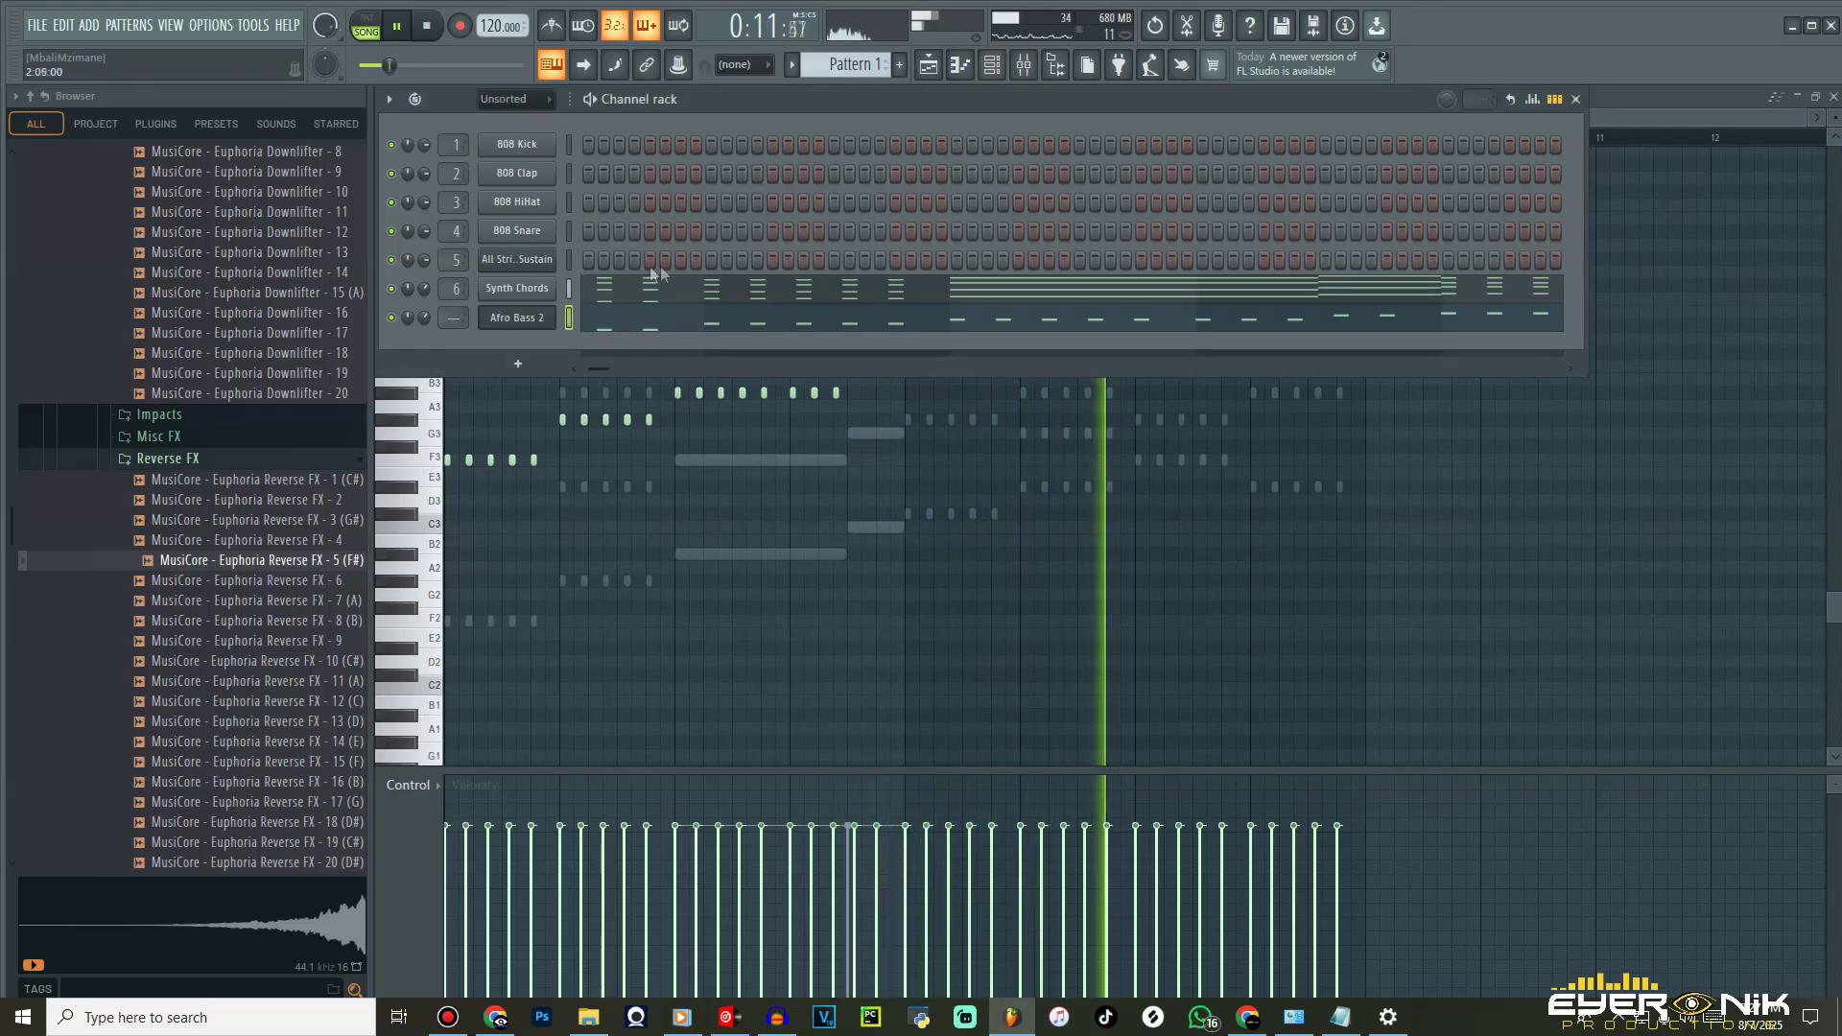
right_click(511, 289)
left_click(568, 338)
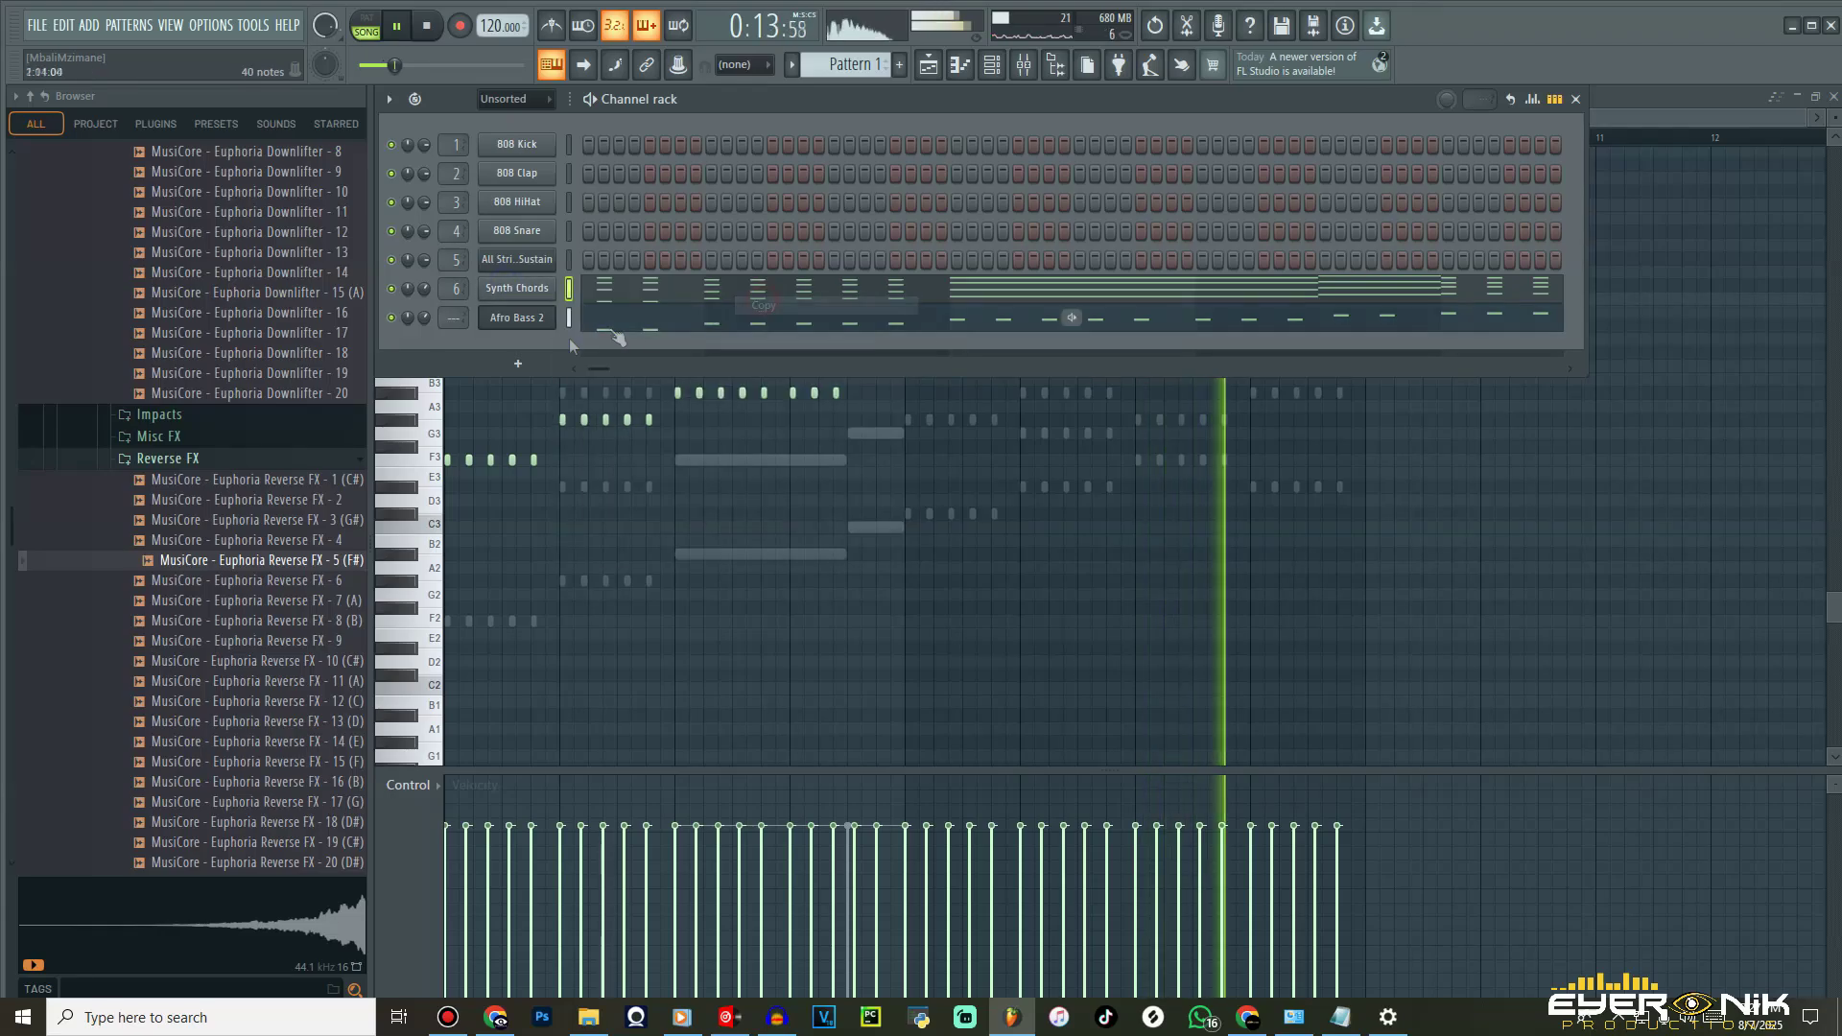
- Add a Nexus channel below Afro Bass 2 and close its plugin window
left_click(519, 365)
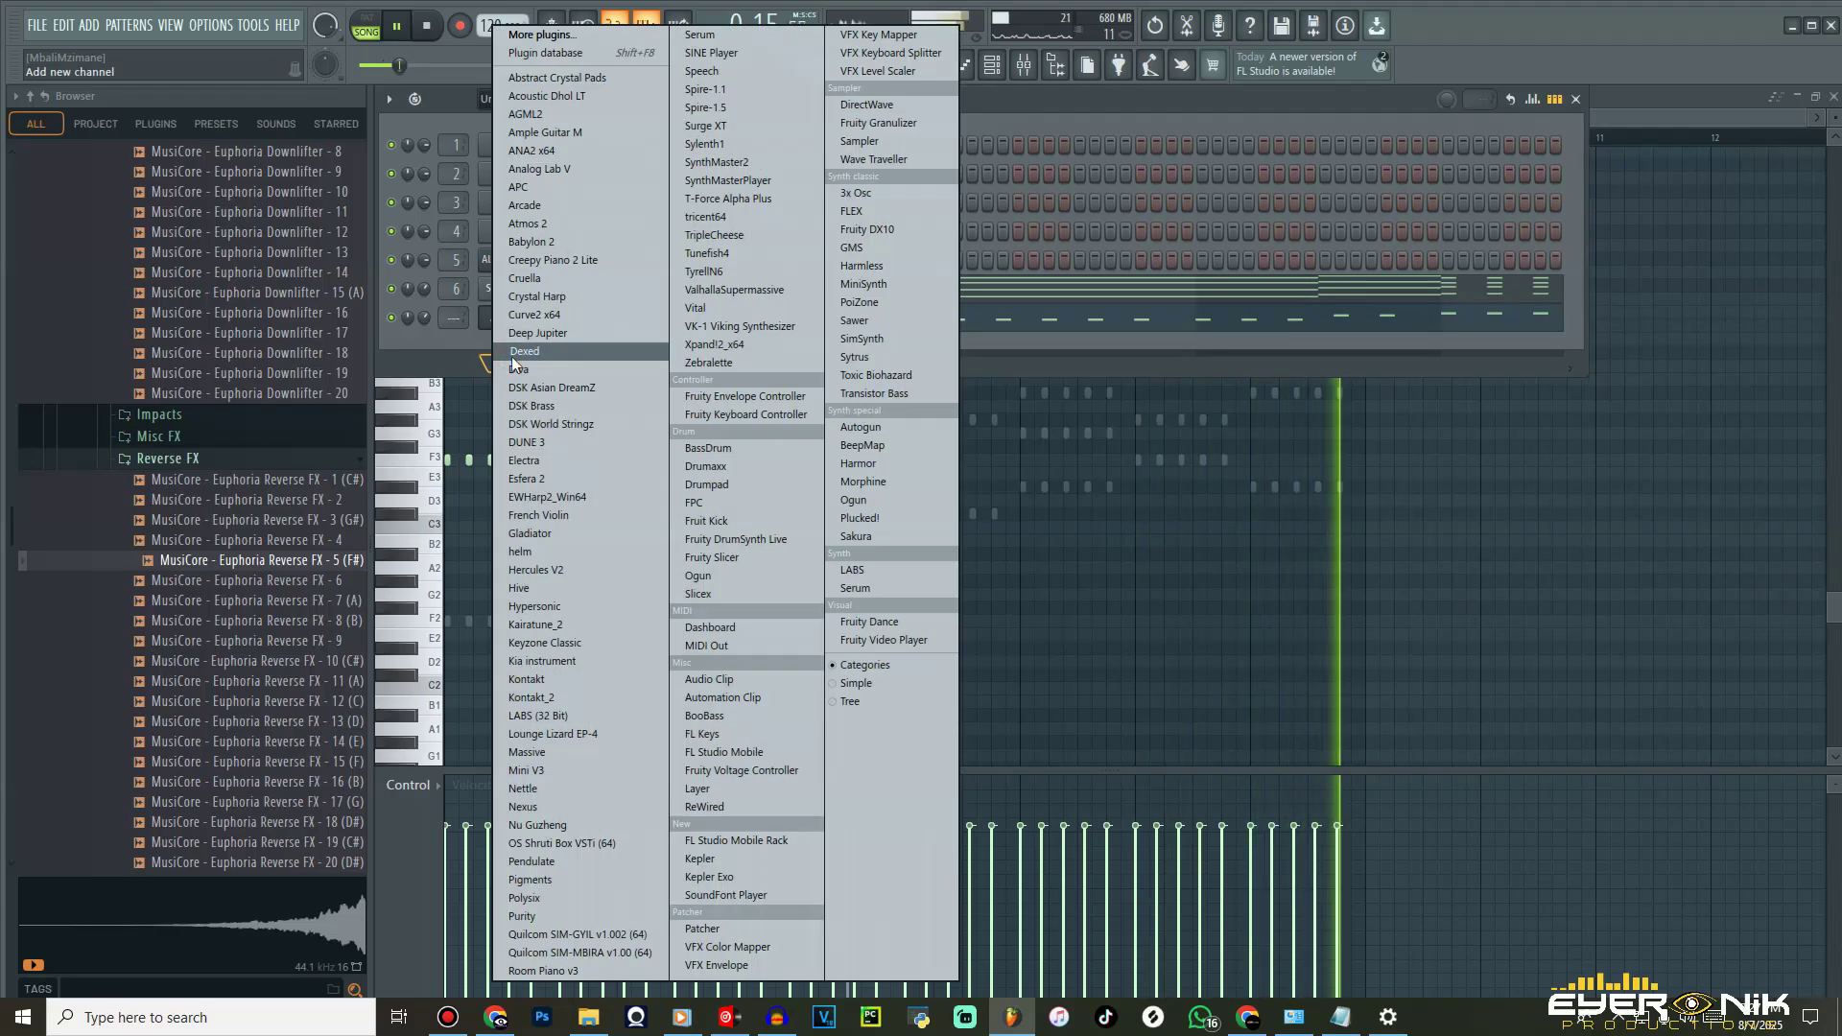
key("n")
key("Down")
key("Return")
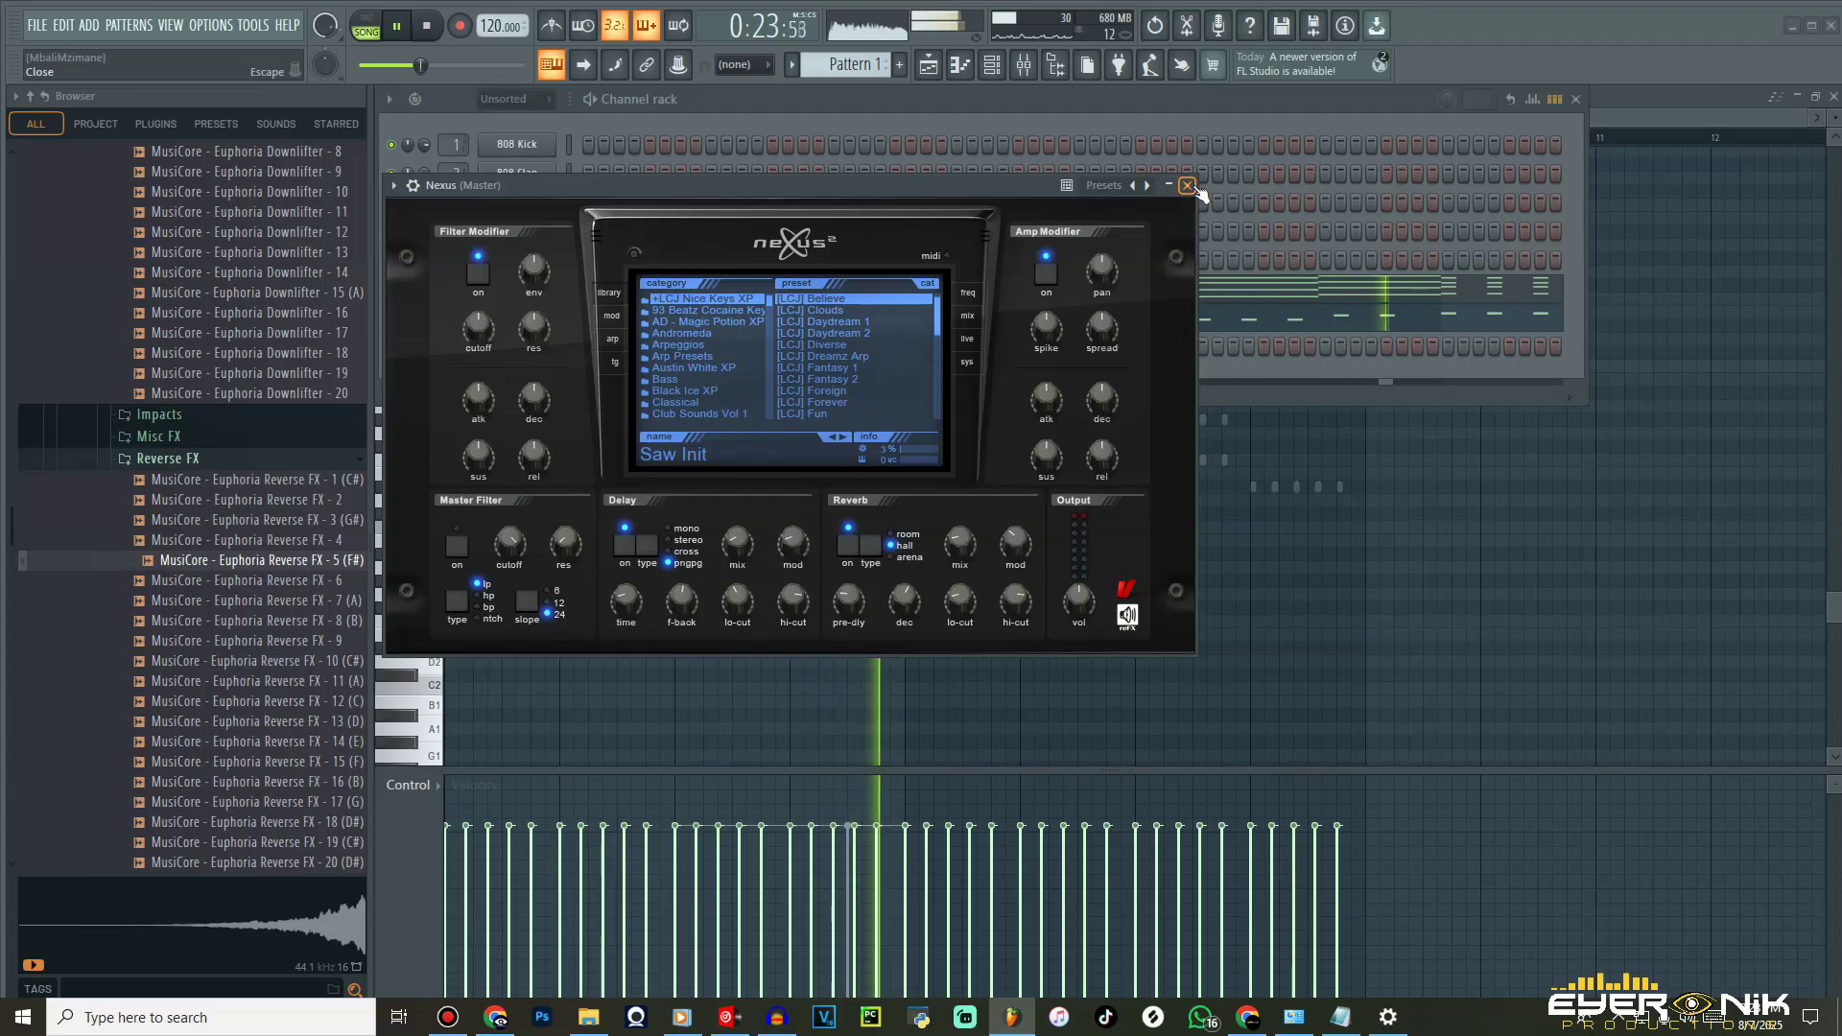
left_click(1188, 186)
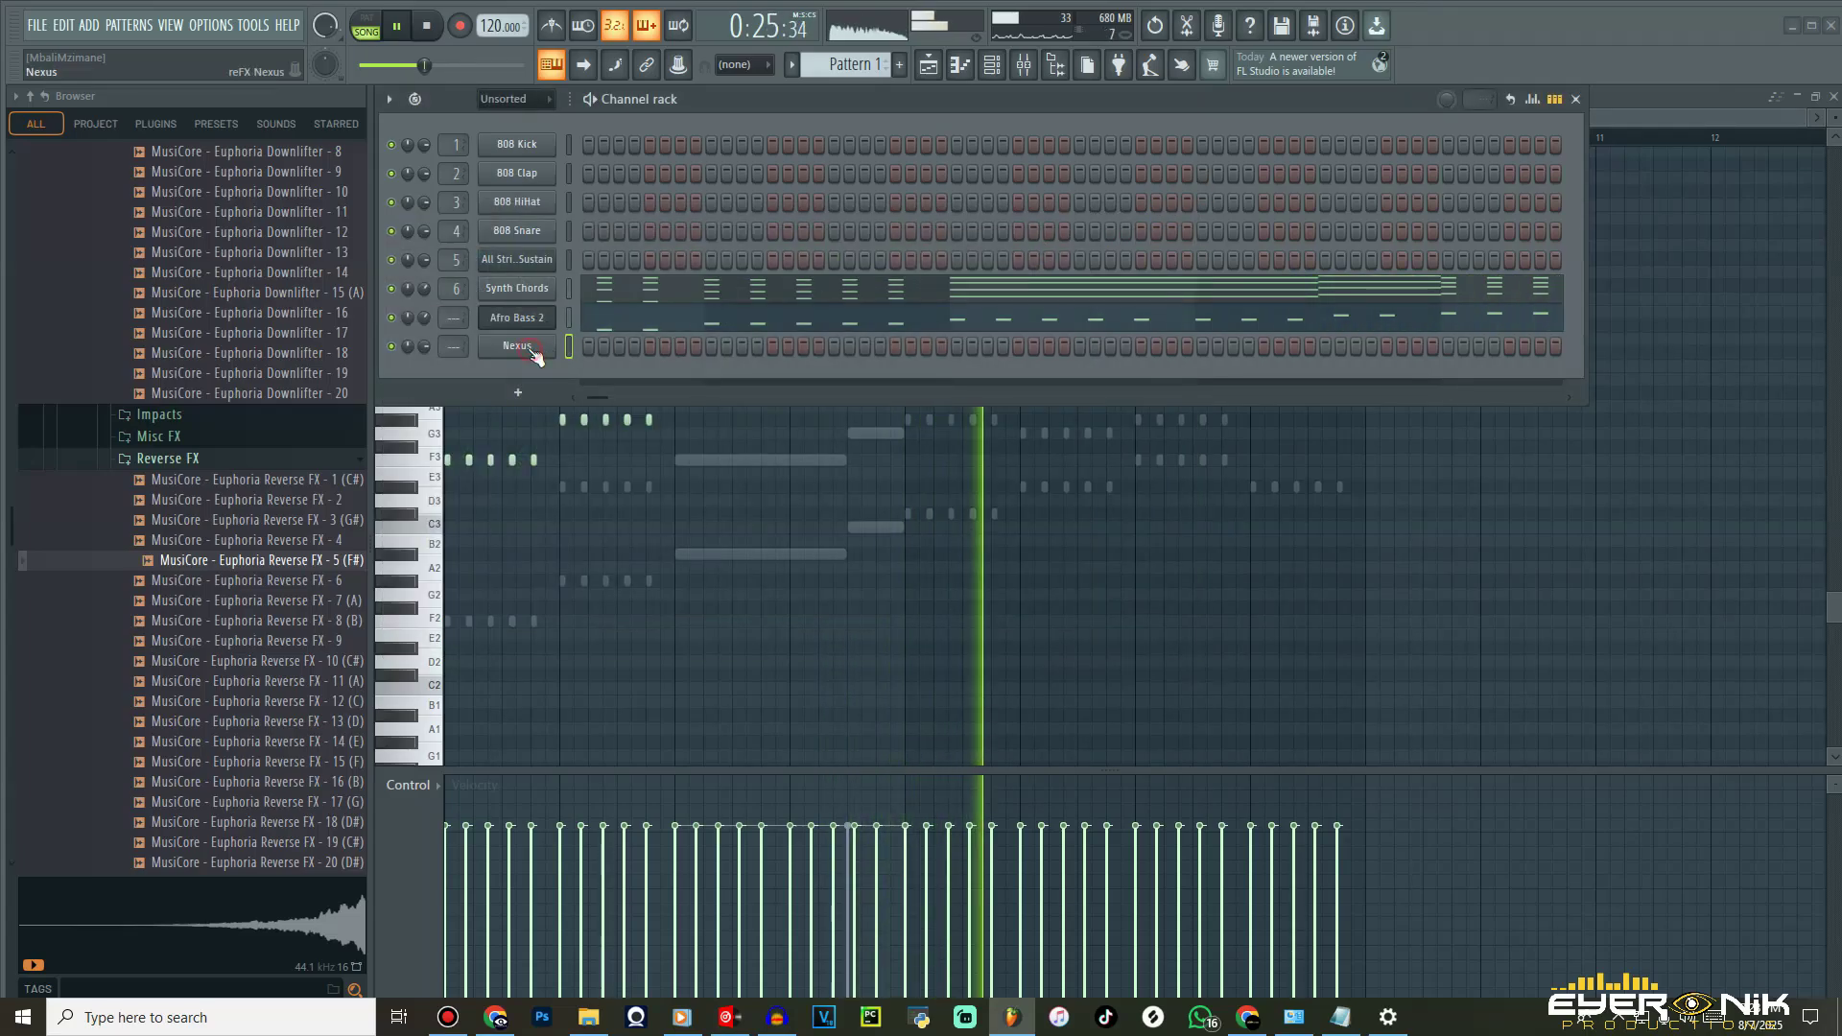
- Reopen the Nexus channel's plugin window and show its list of saved presets
left_click(532, 352)
left_click(1188, 187)
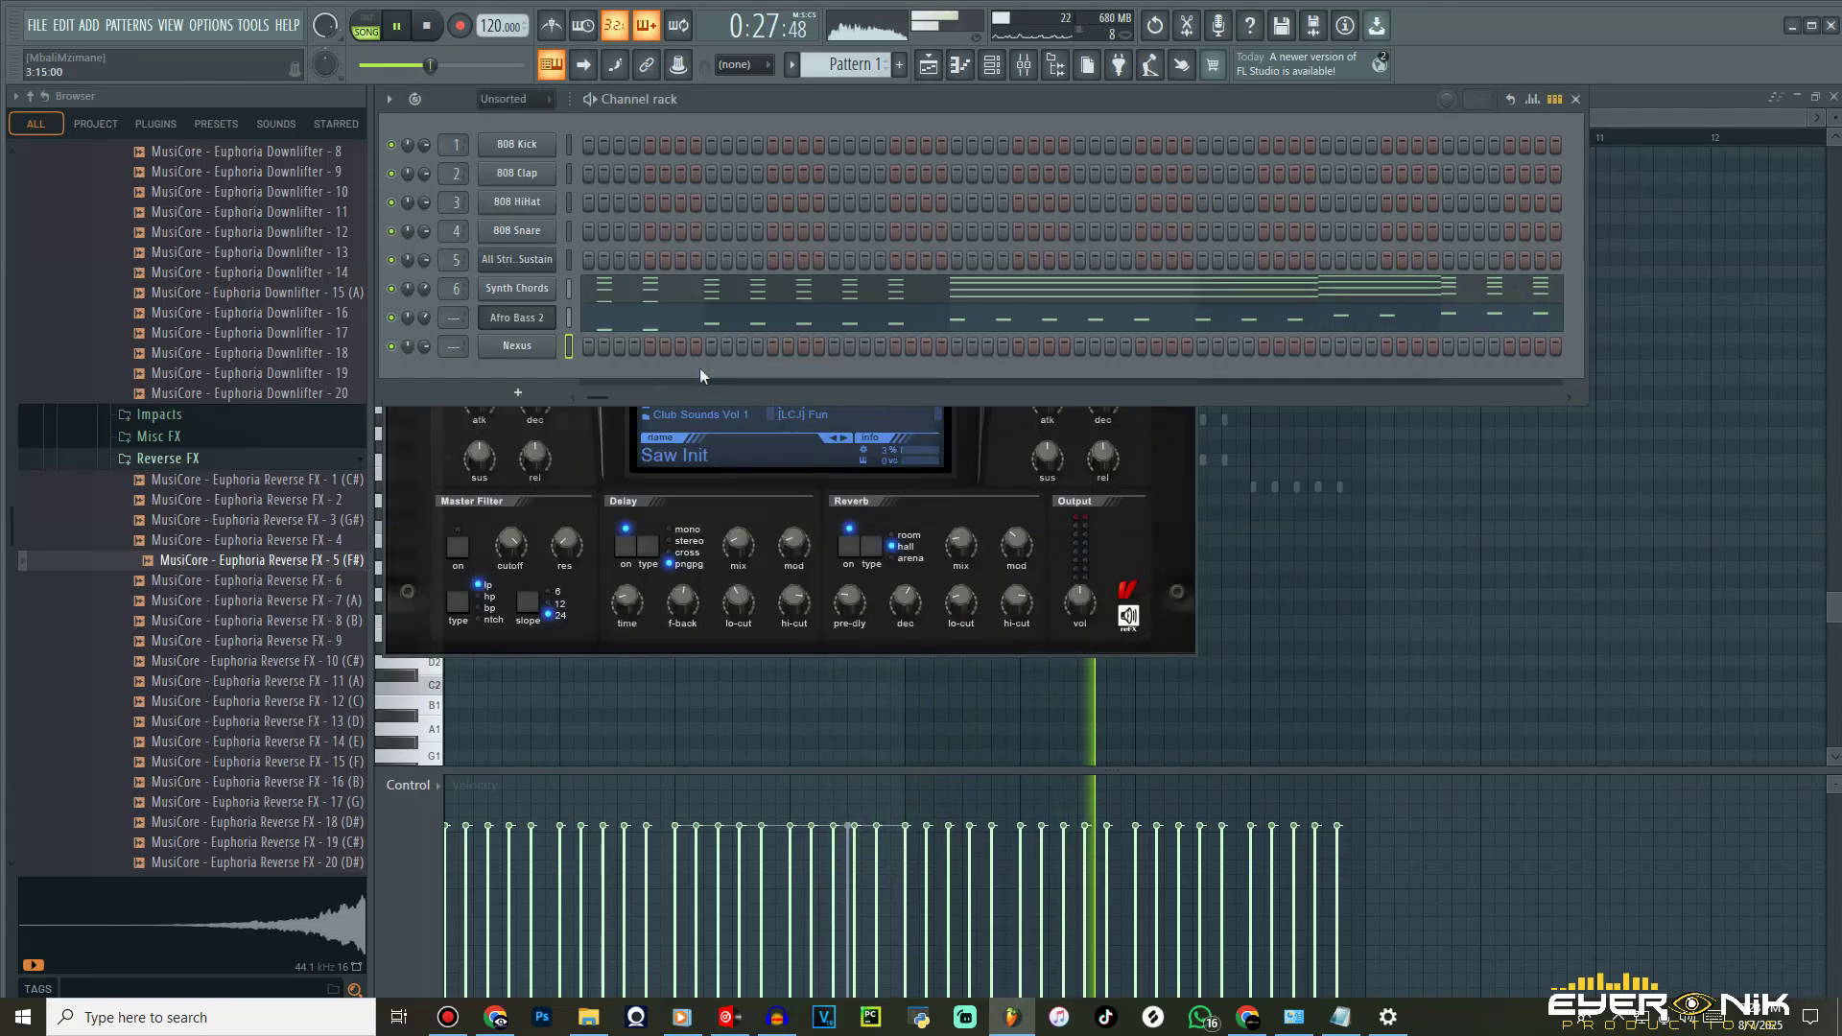
left_click(523, 347)
left_click(508, 345)
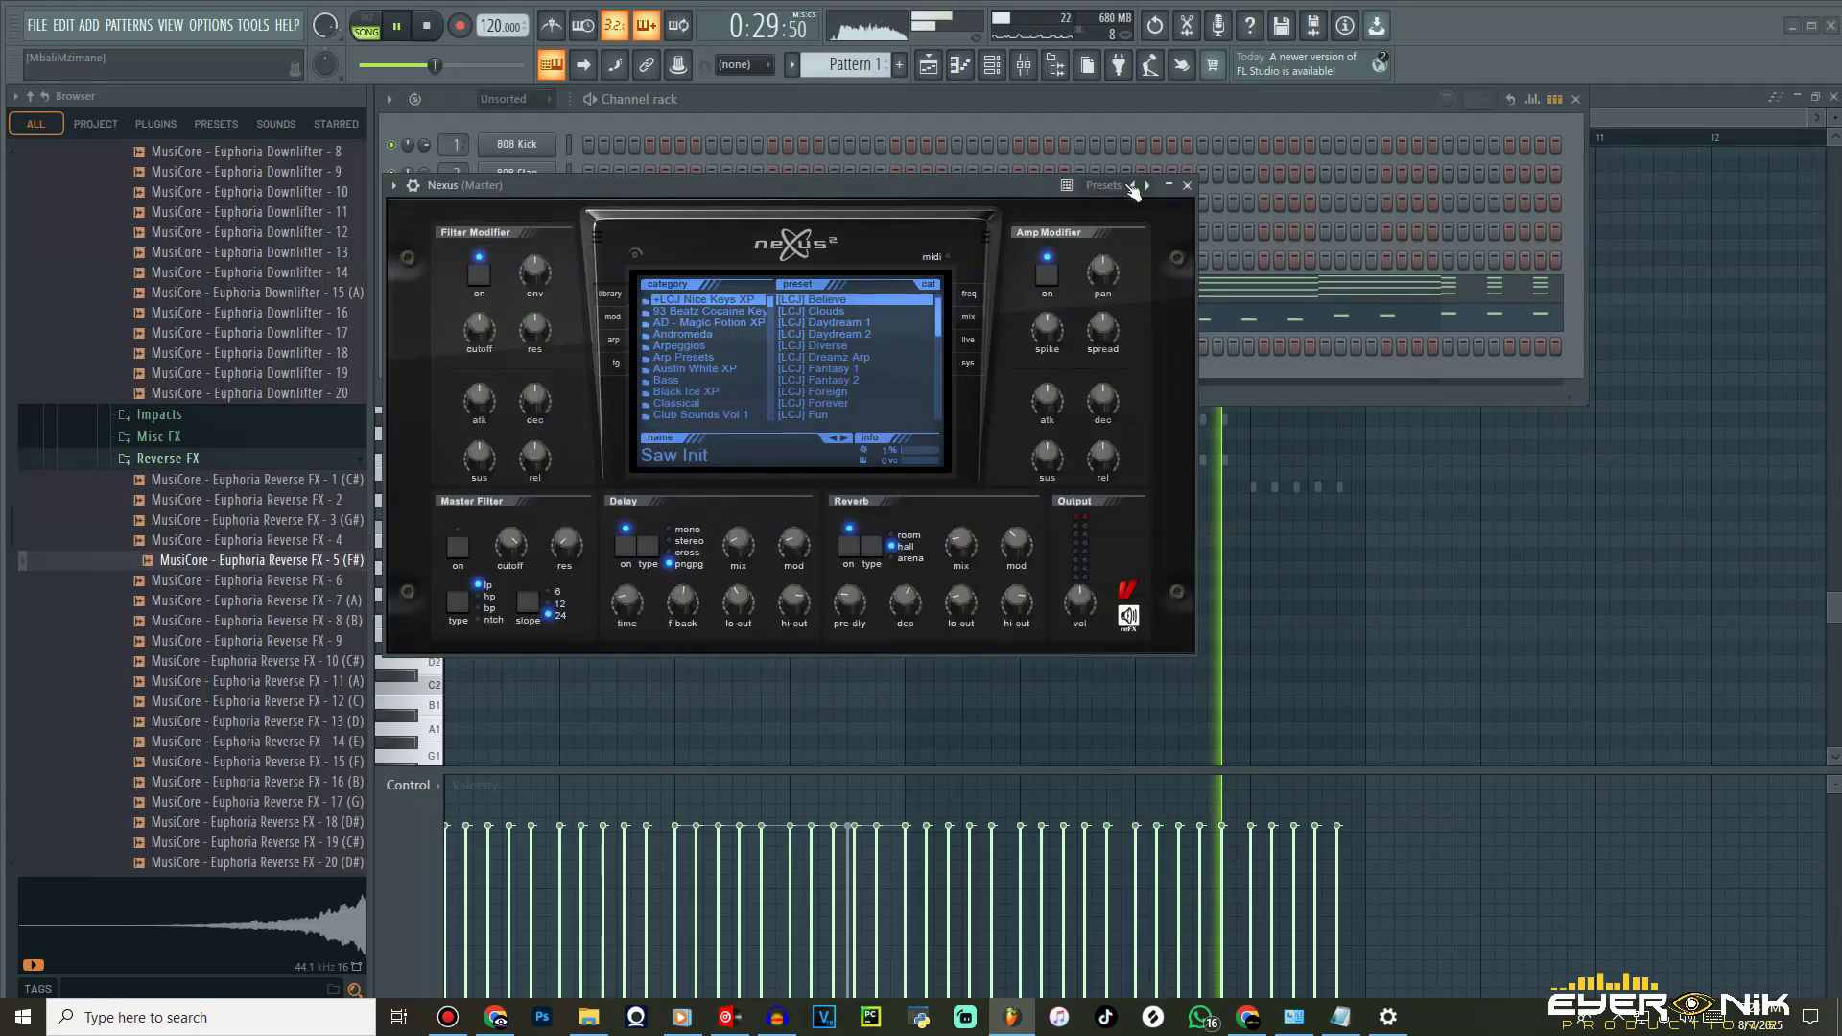
left_click(1131, 187)
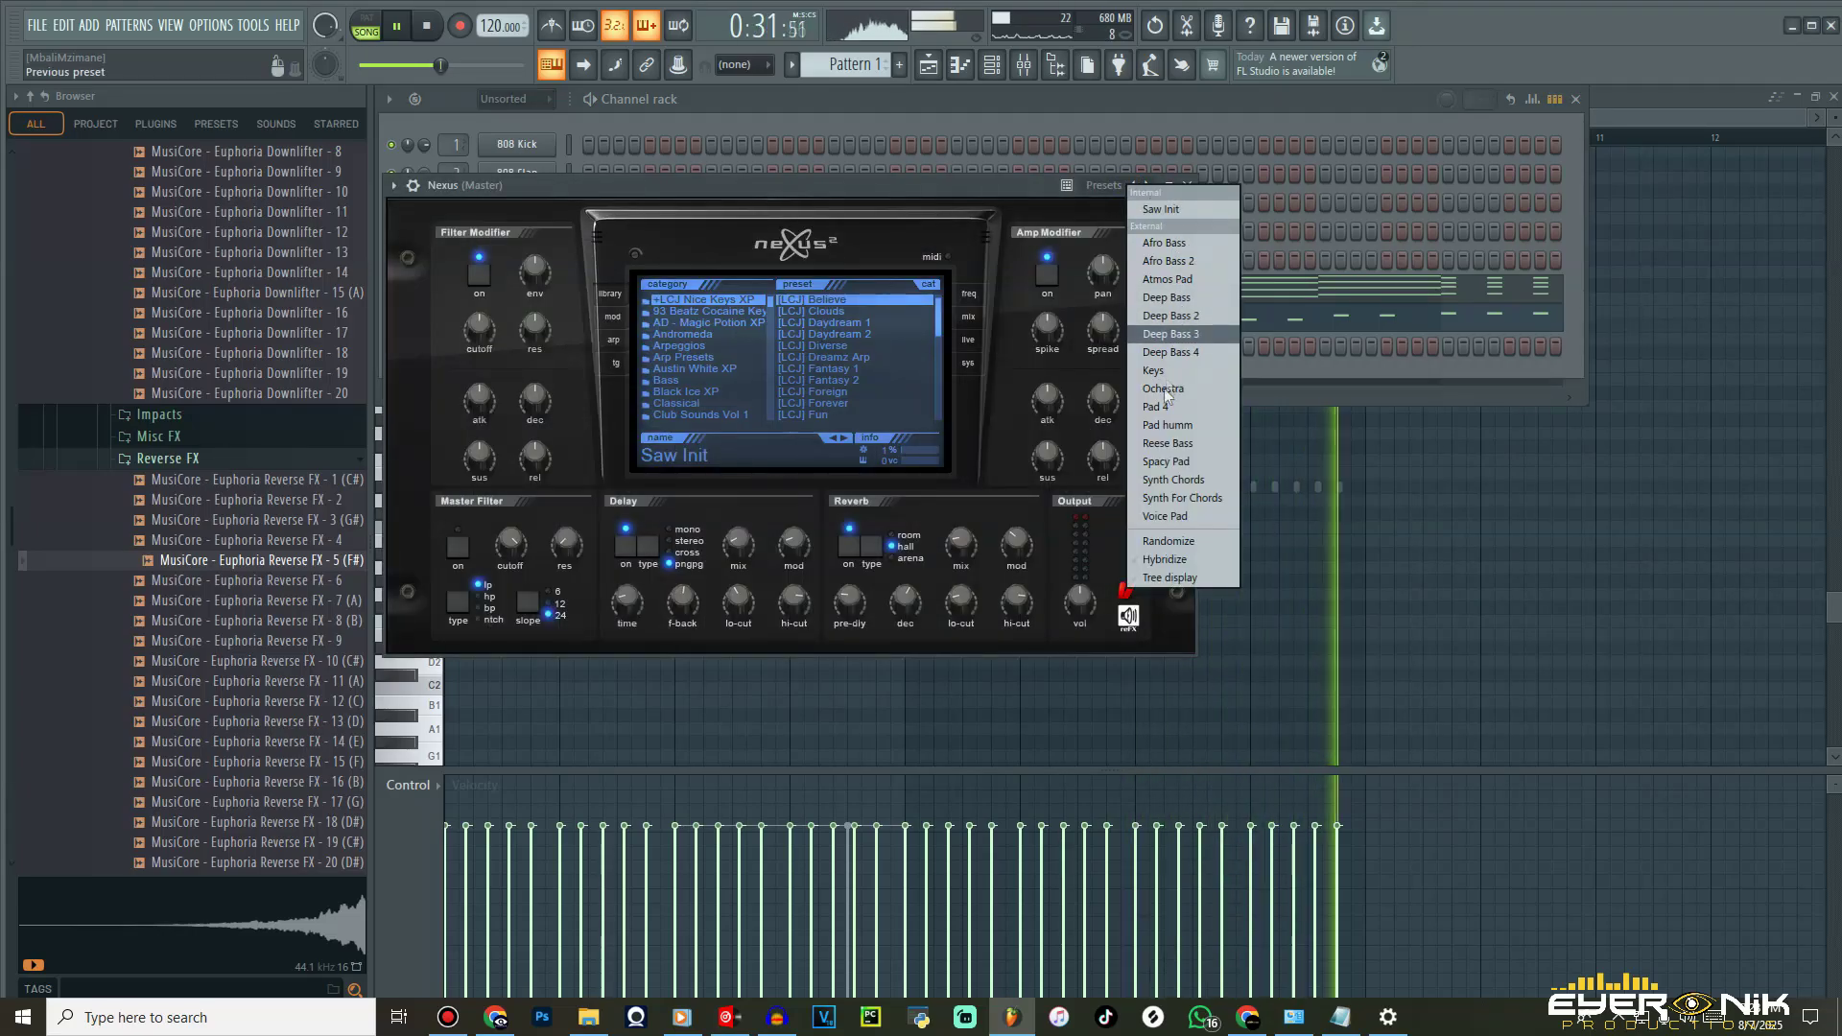